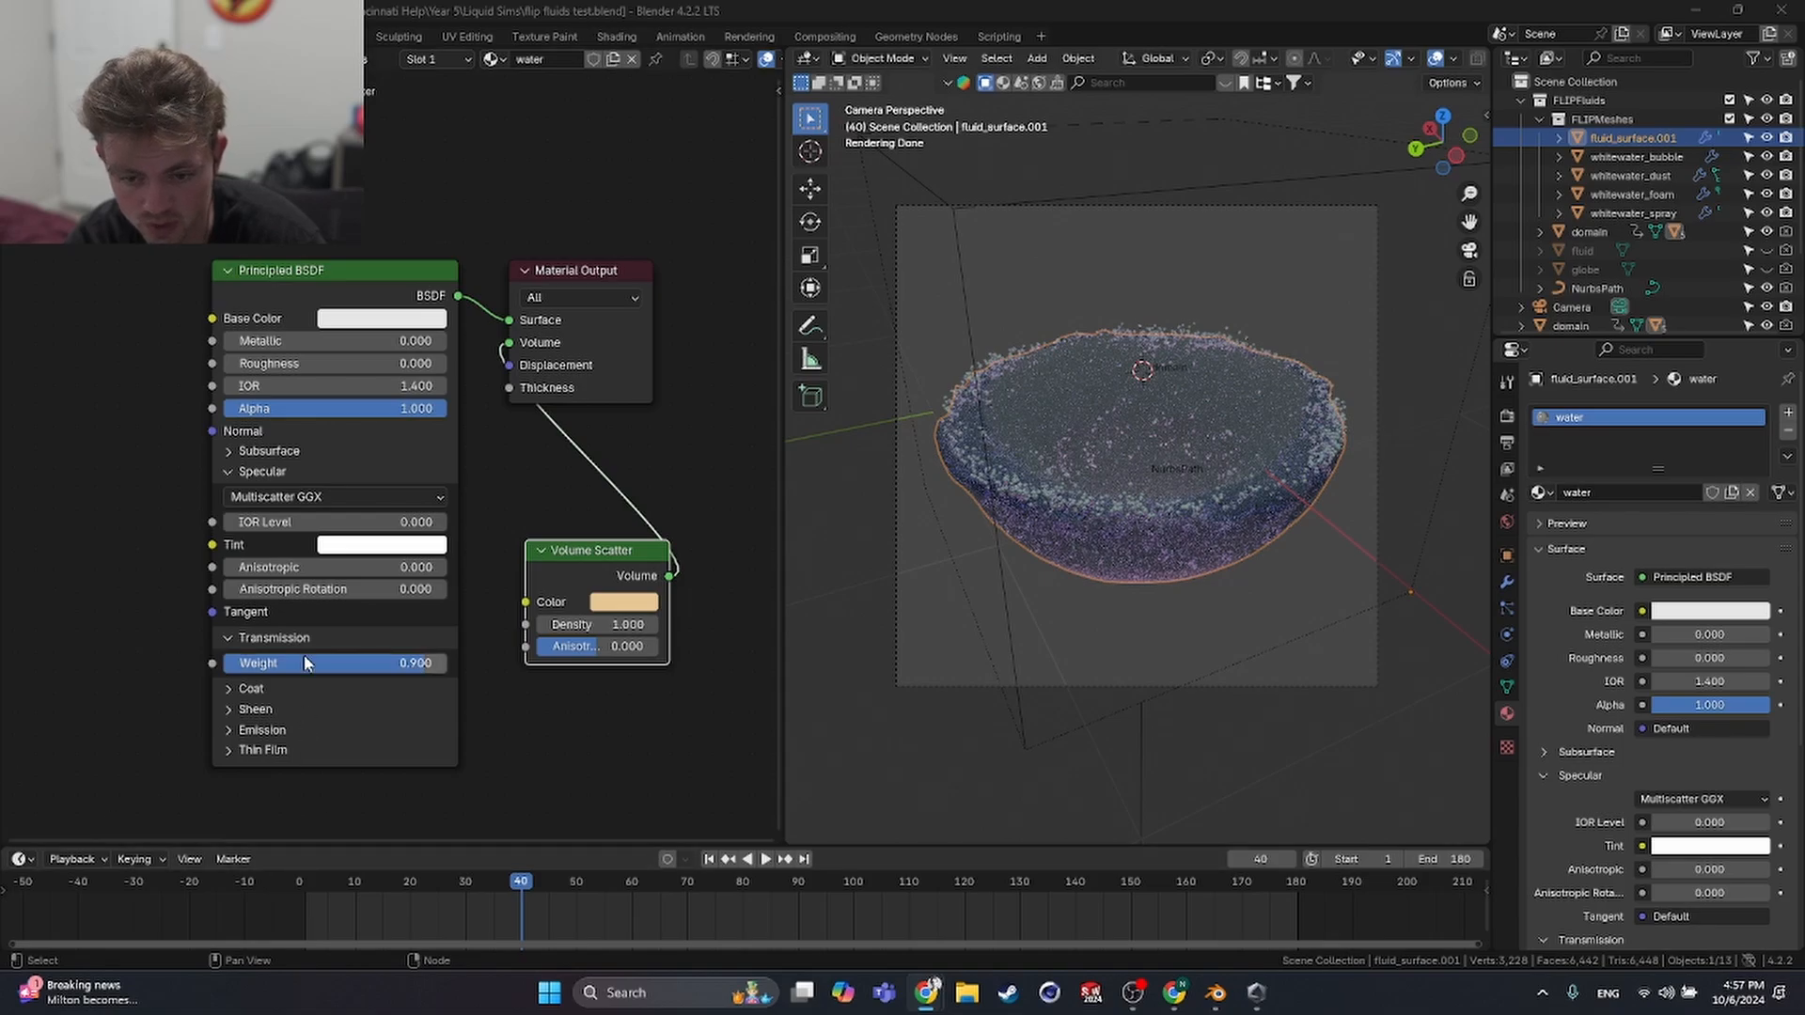
- Set the specular IOR Level of the water material's Principled BSDF to 0.5
left_click(301, 637)
left_click(301, 637)
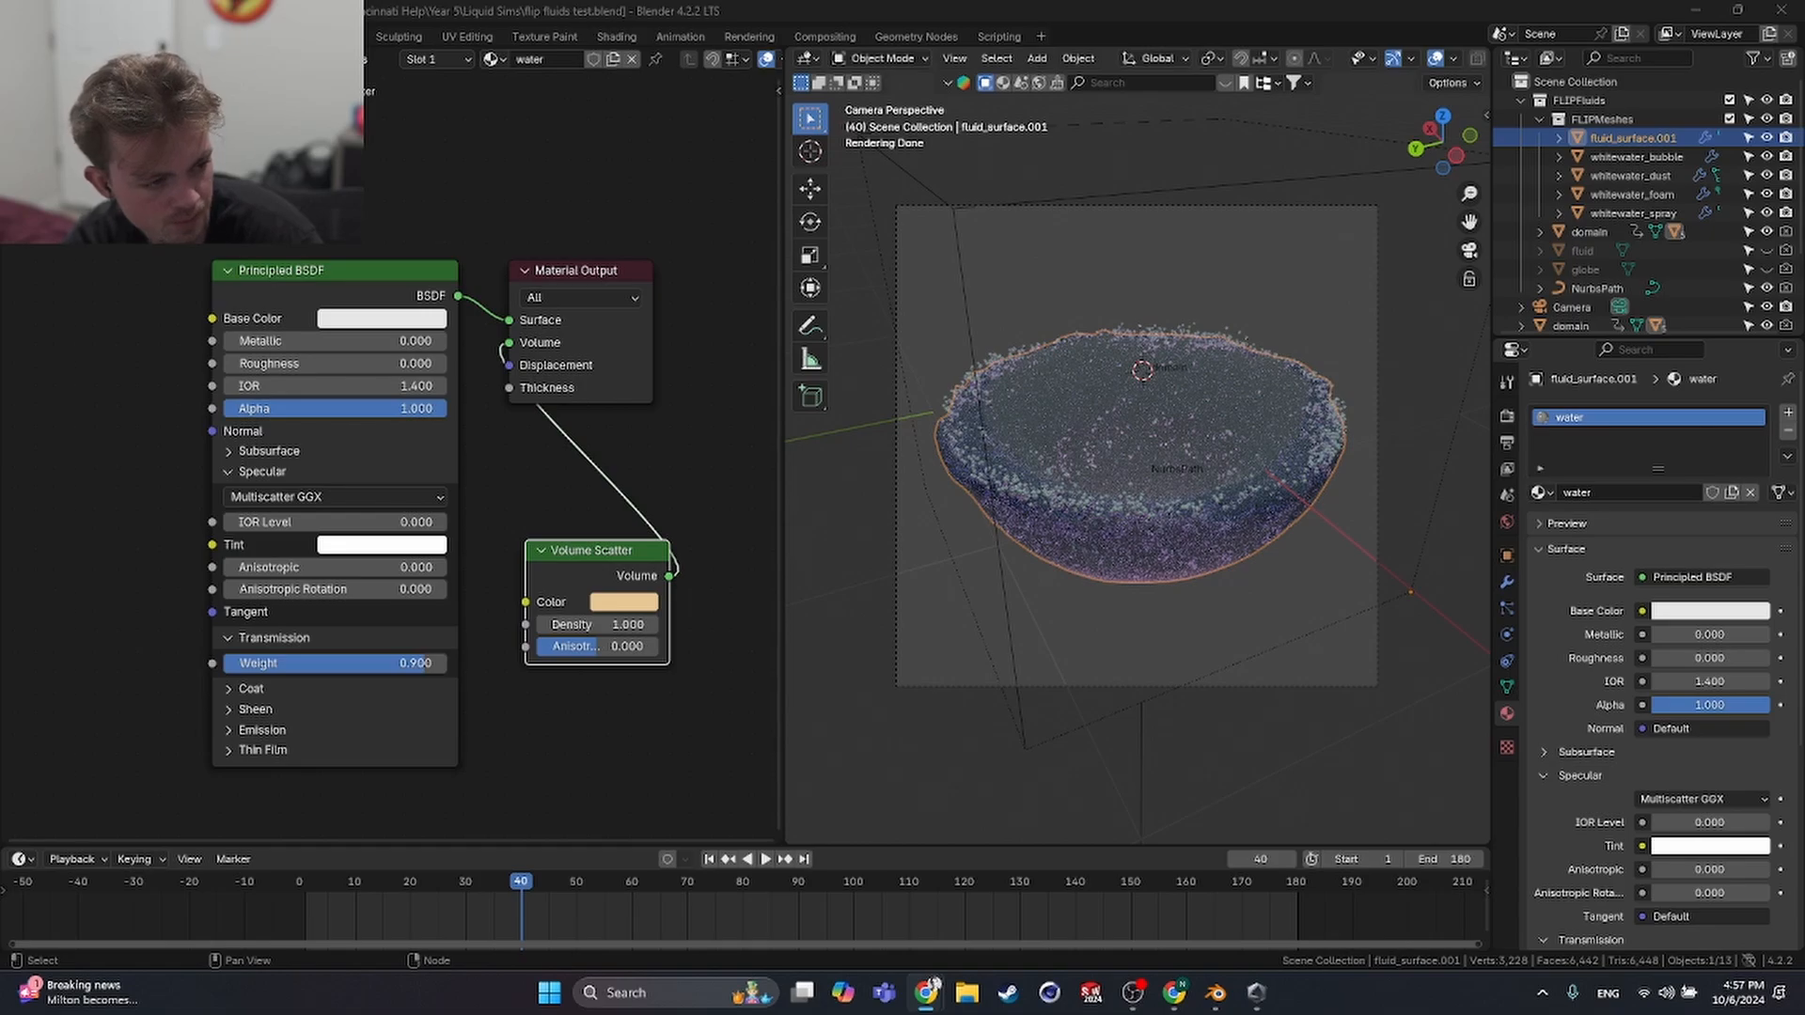
left_click(273, 471)
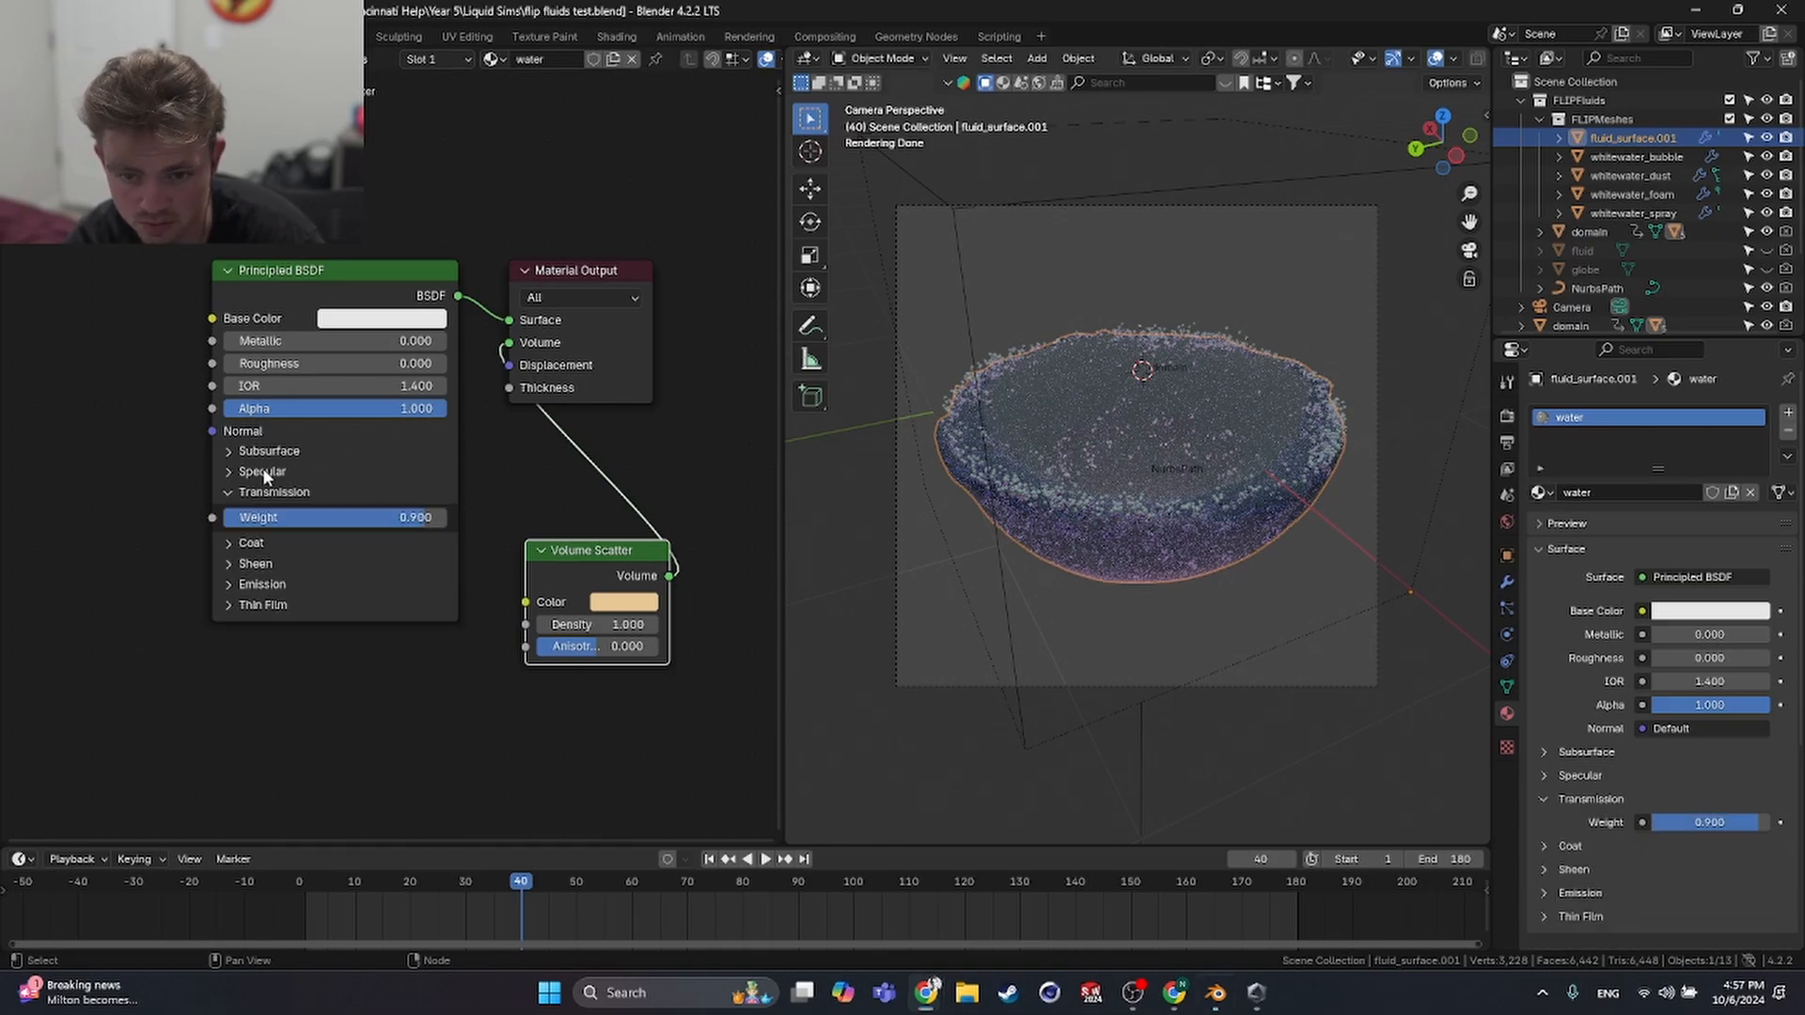
left_click(273, 471)
mouse_move(331, 523)
left_mouse_down()
mouse_move(273, 524)
mouse_move(343, 529)
left_mouse_up()
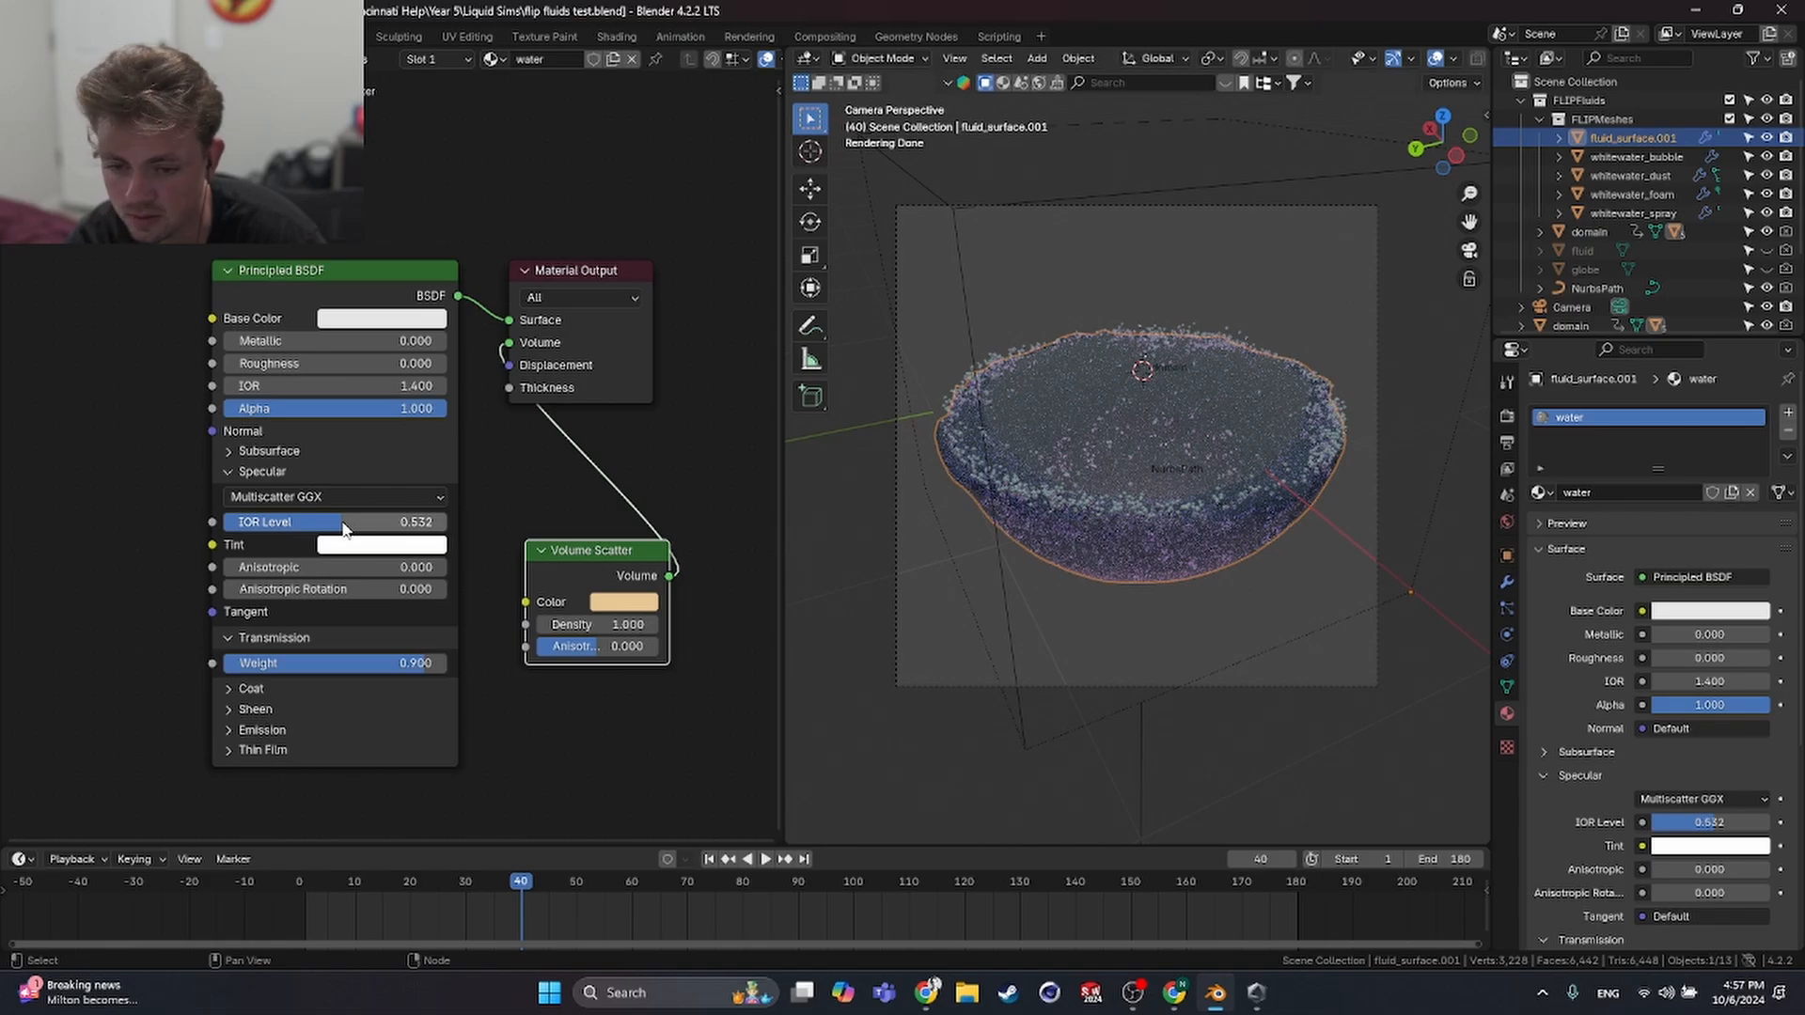
left_click(344, 522)
type("0.5")
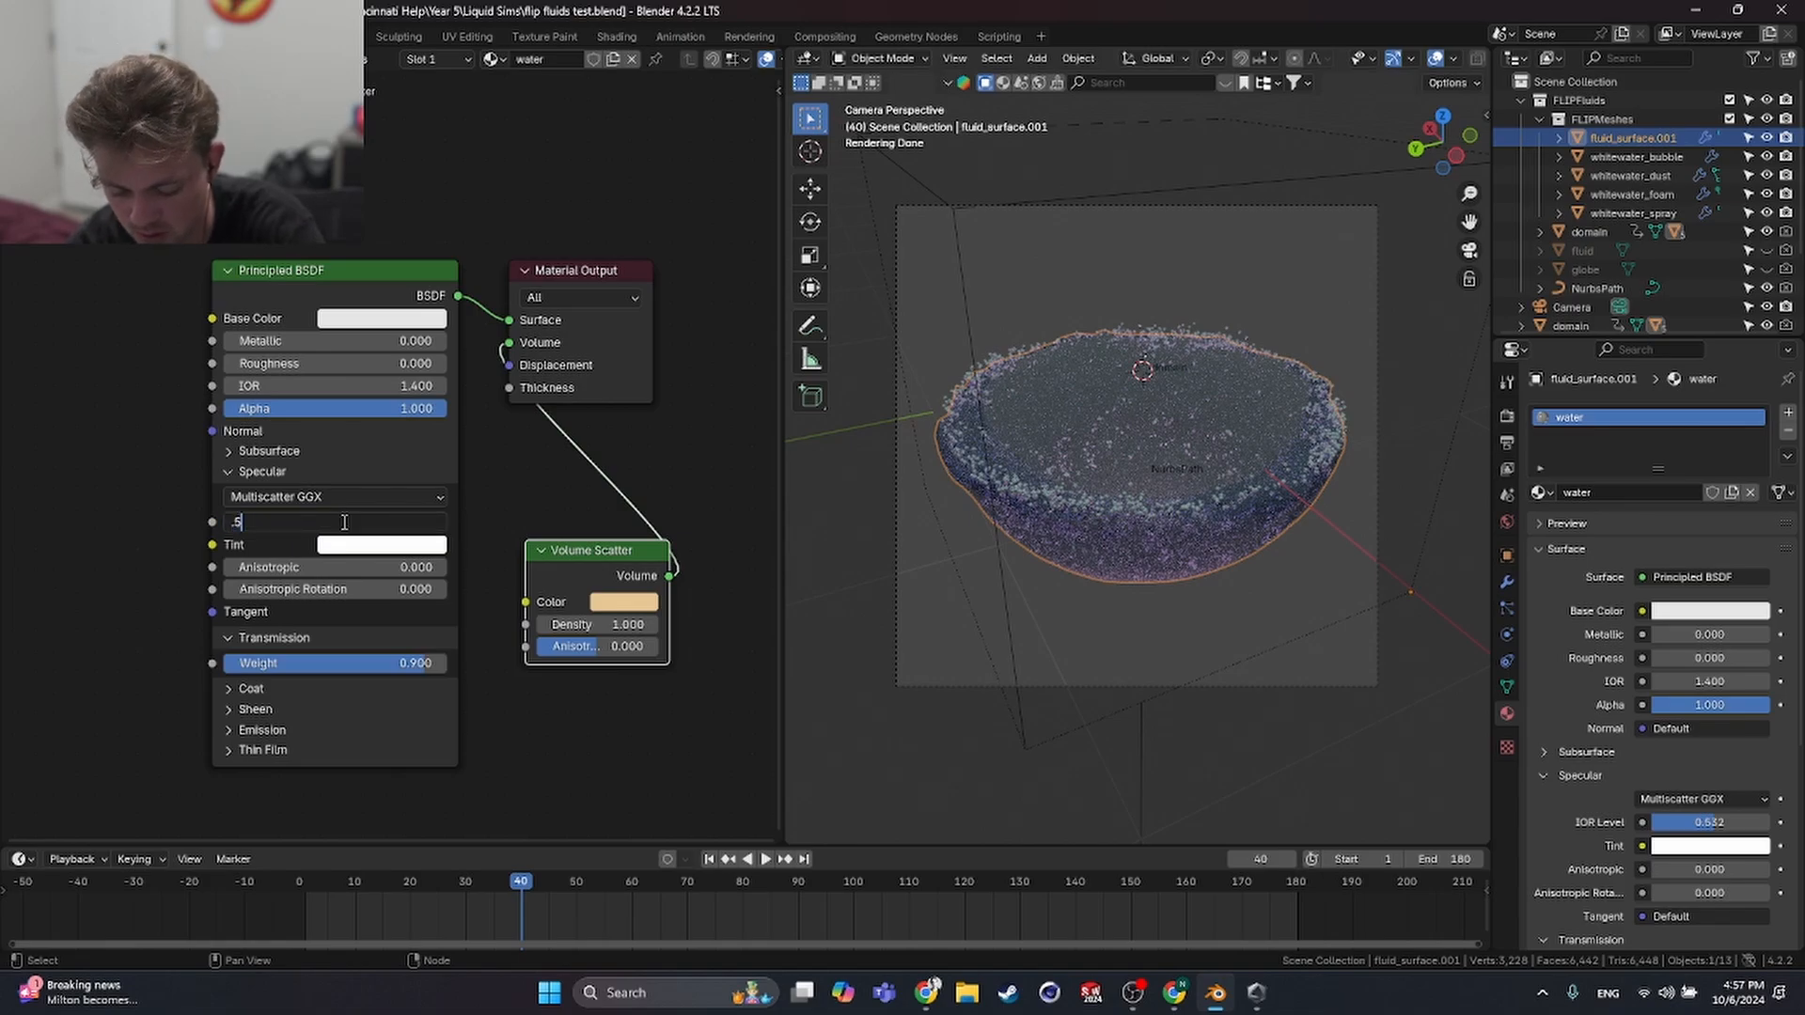
key("Return")
- Render the current frame, inspect how the water material looks, and close the render result
key("F12")
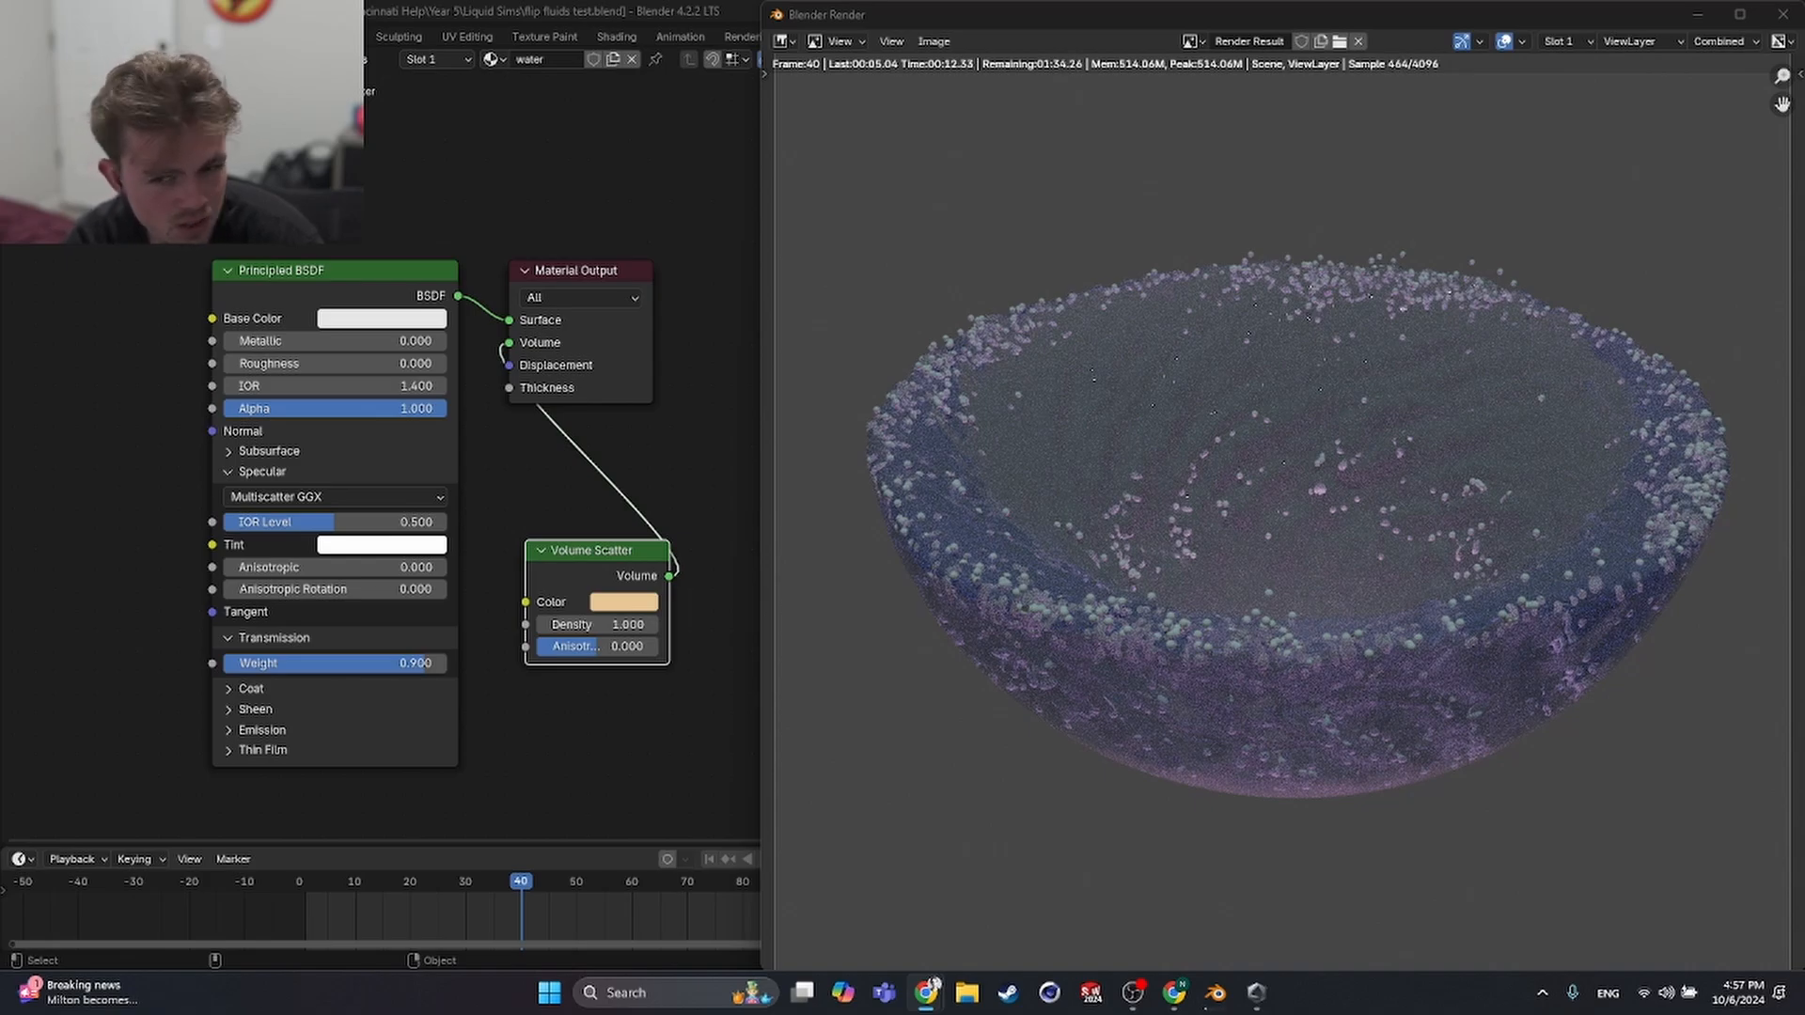
left_click(120, 522)
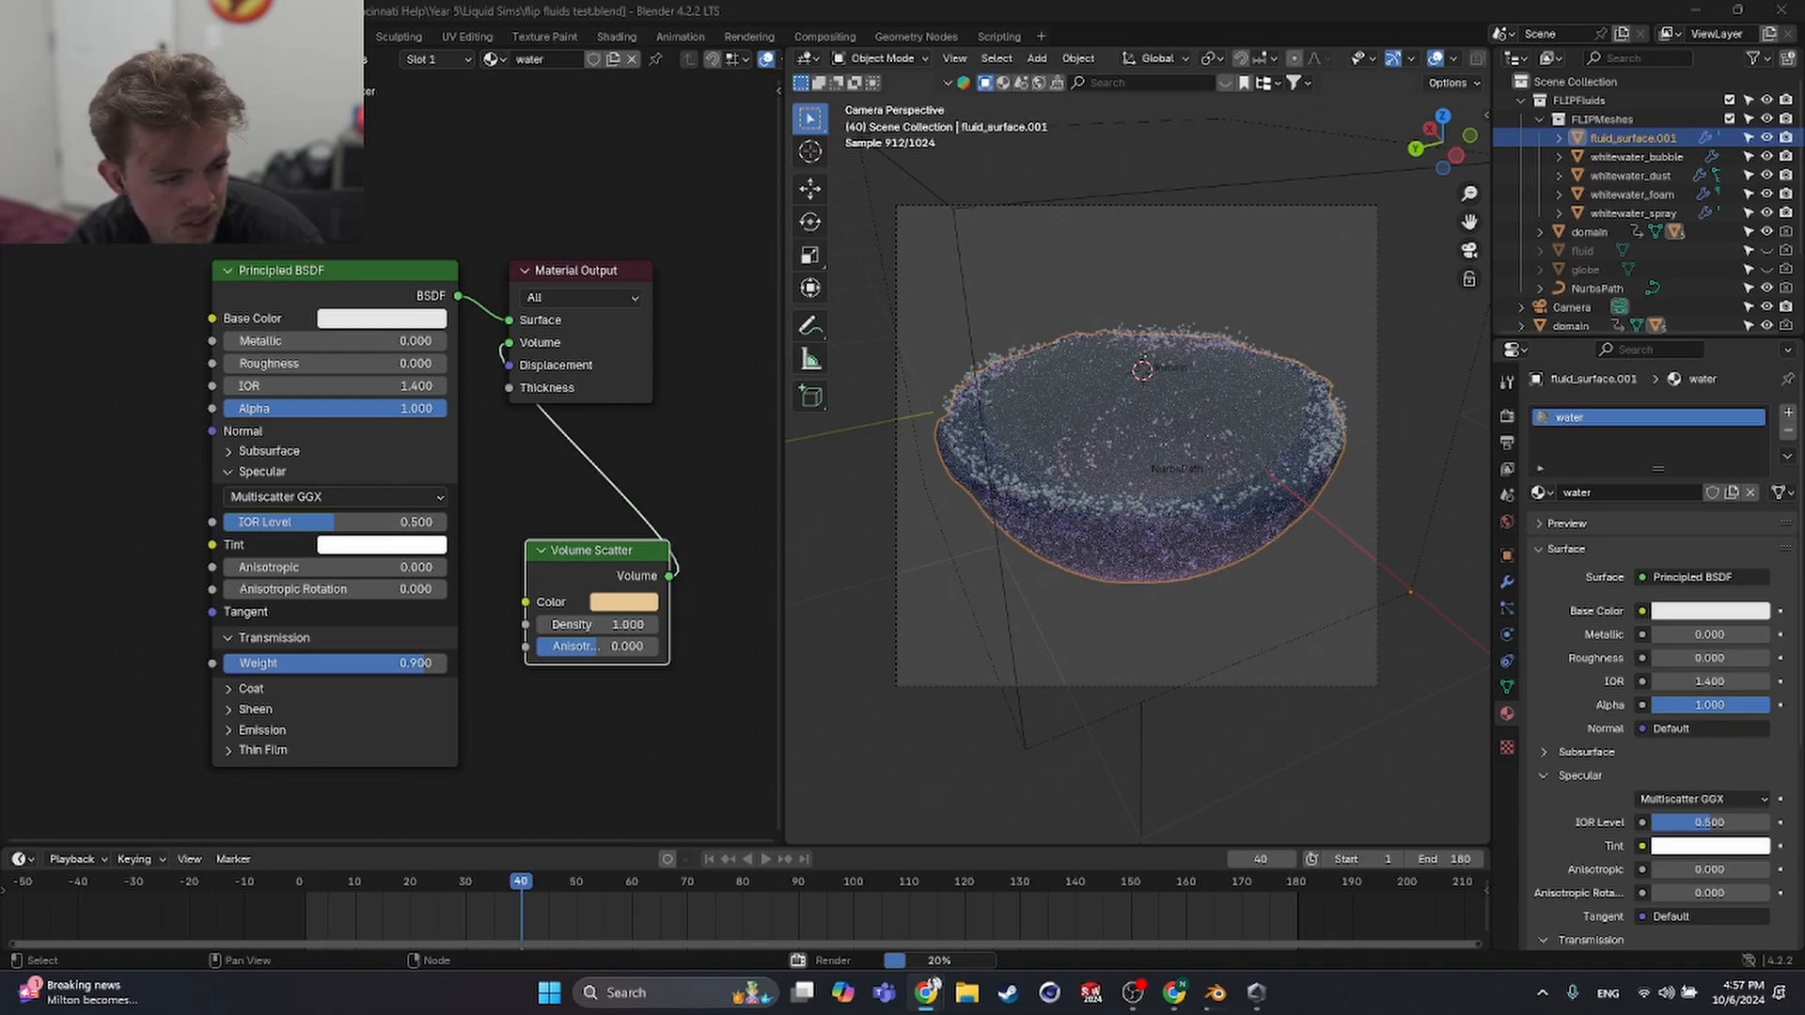
left_click(604, 462)
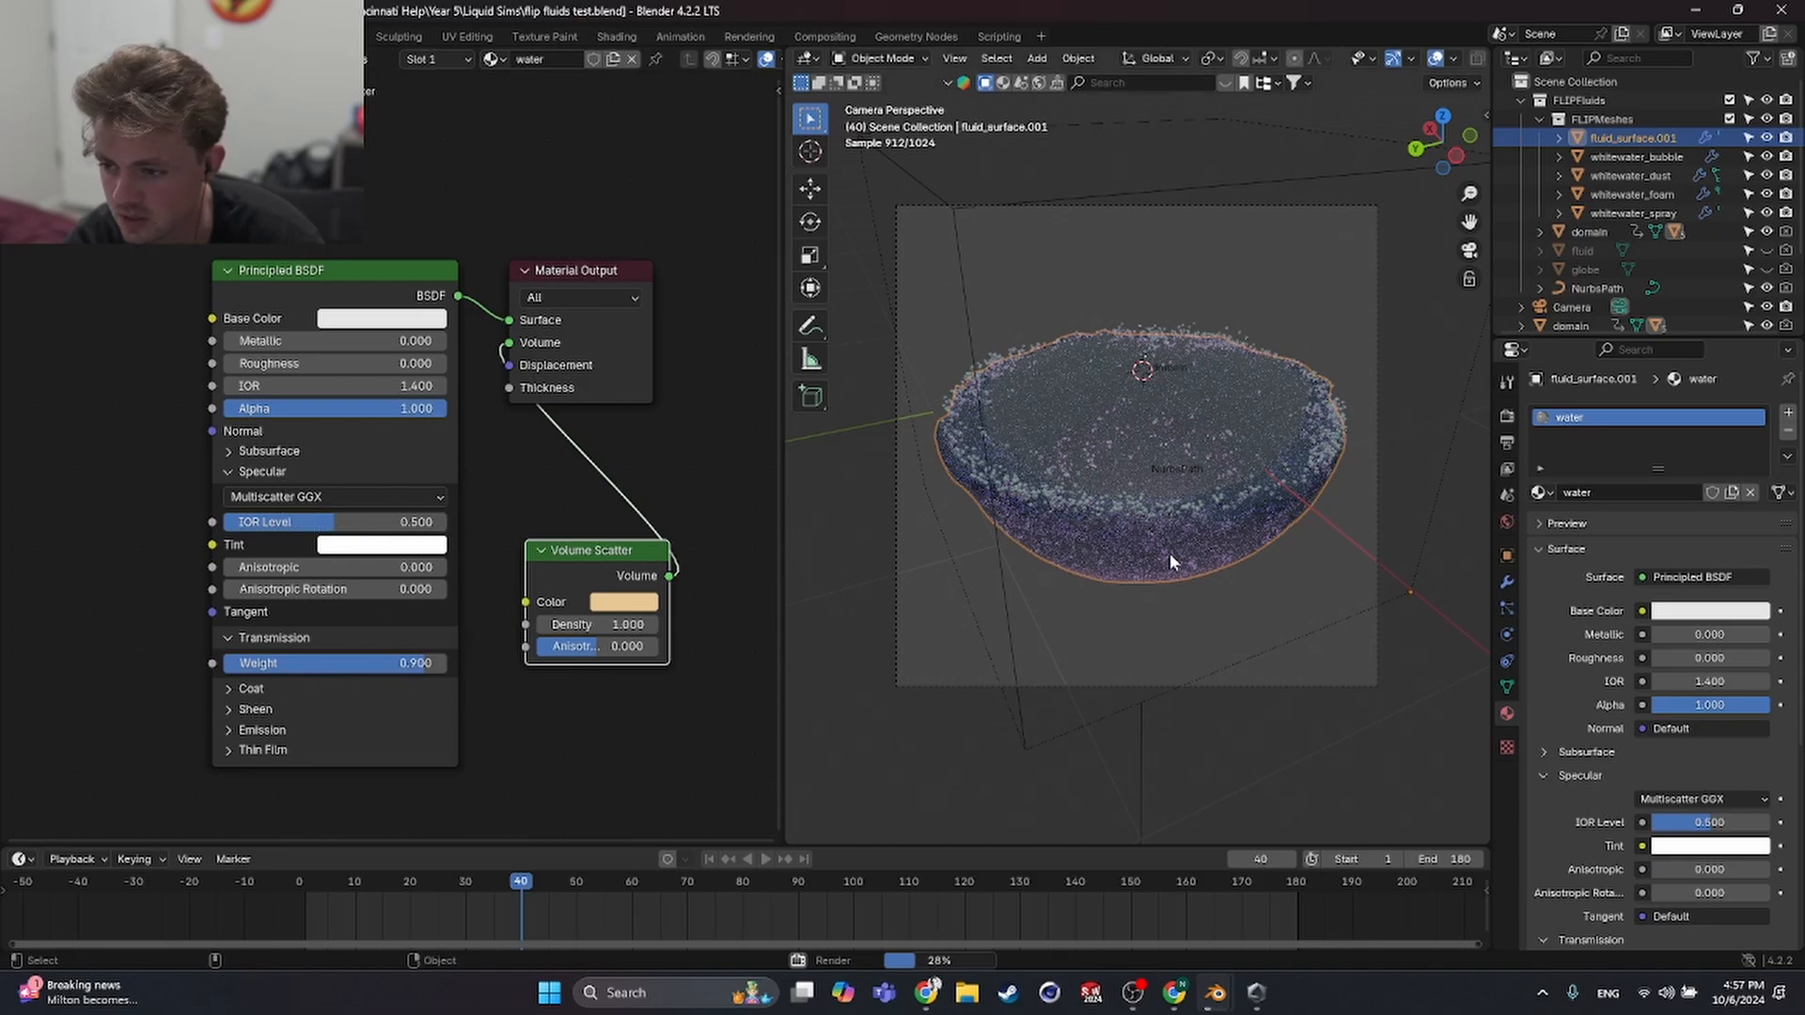
mouse_move(1214, 993)
left_click(1290, 916)
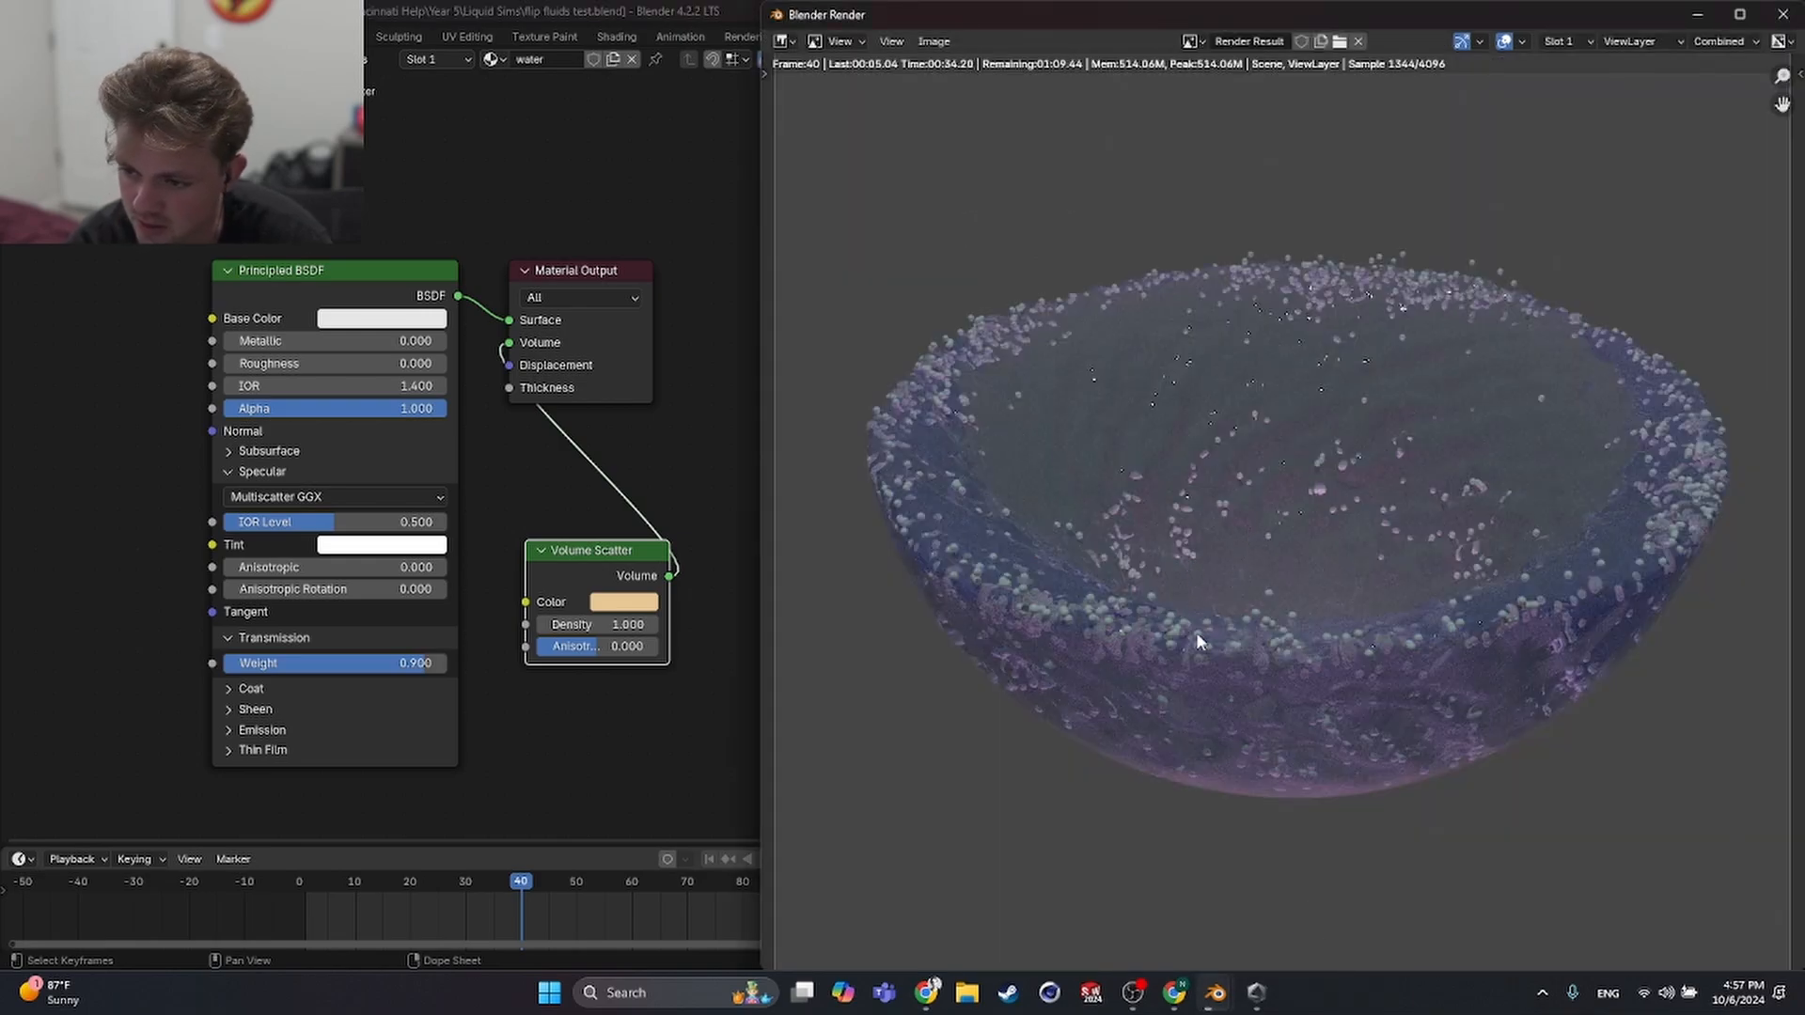
key("Escape")
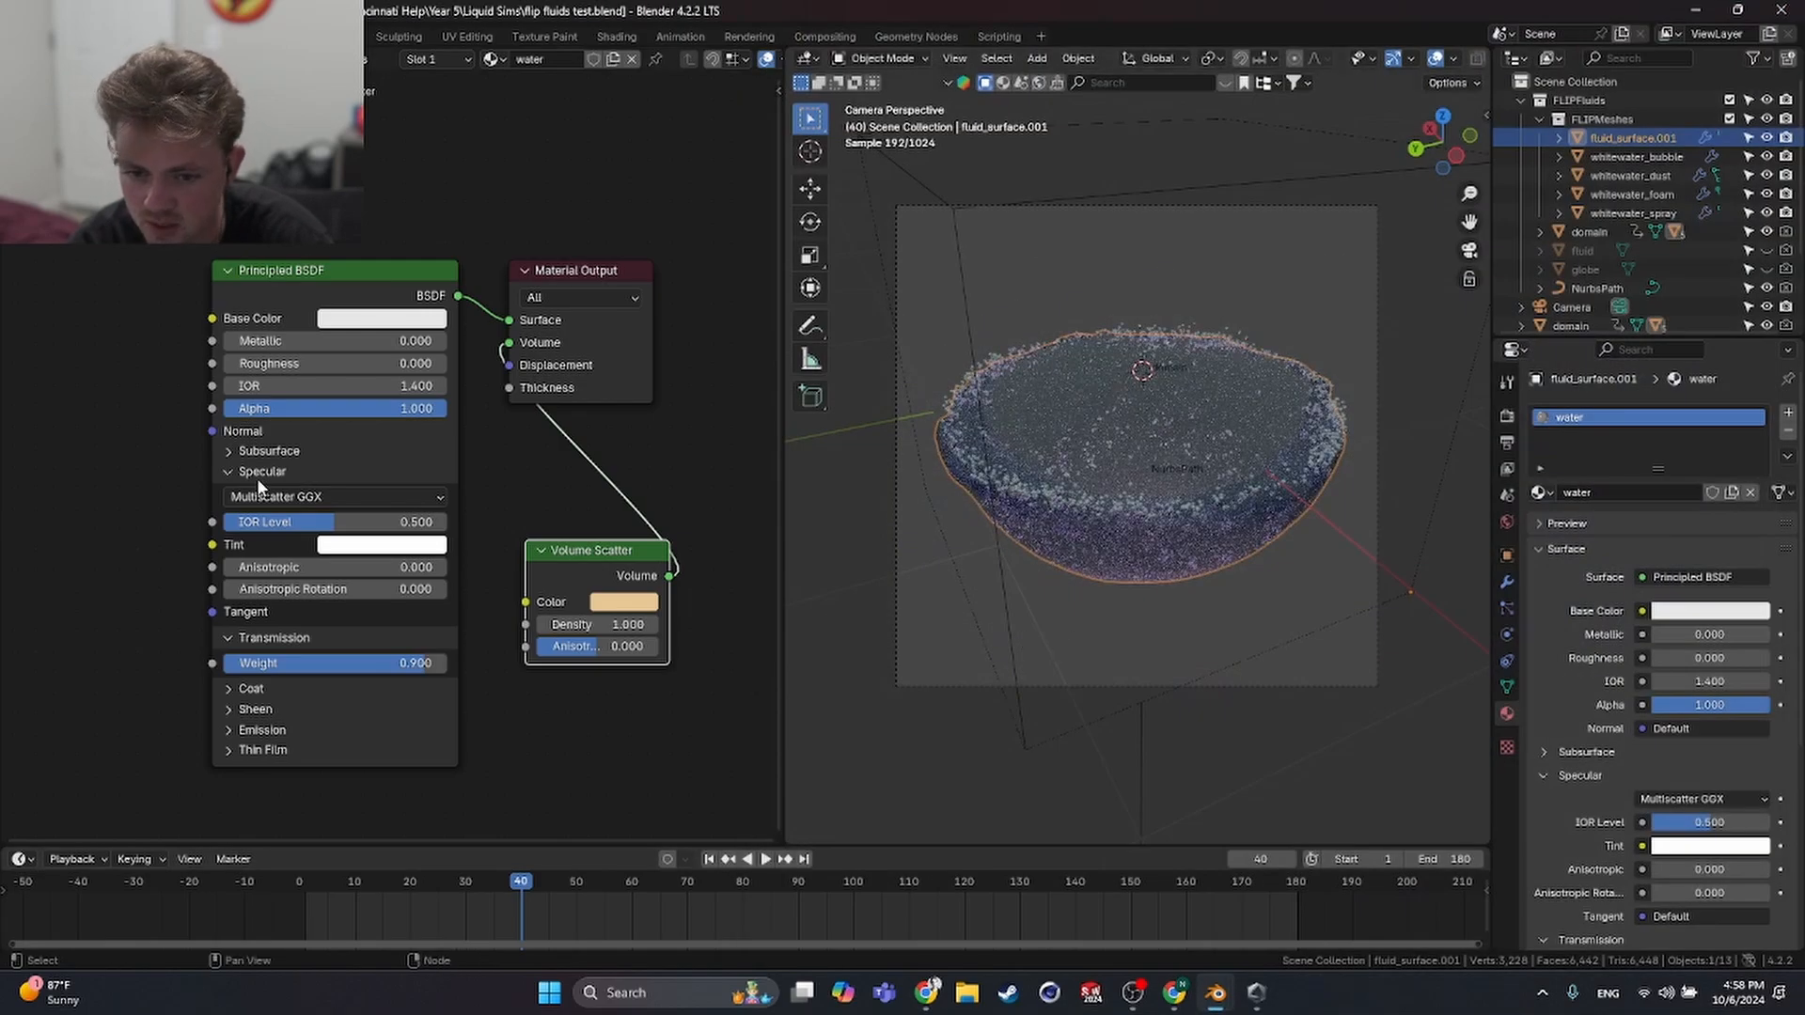
- Try specular IOR Level values of 0 and 1 on the water material, undoing the last adjustment
left_click(282, 522)
type("0")
key("Return")
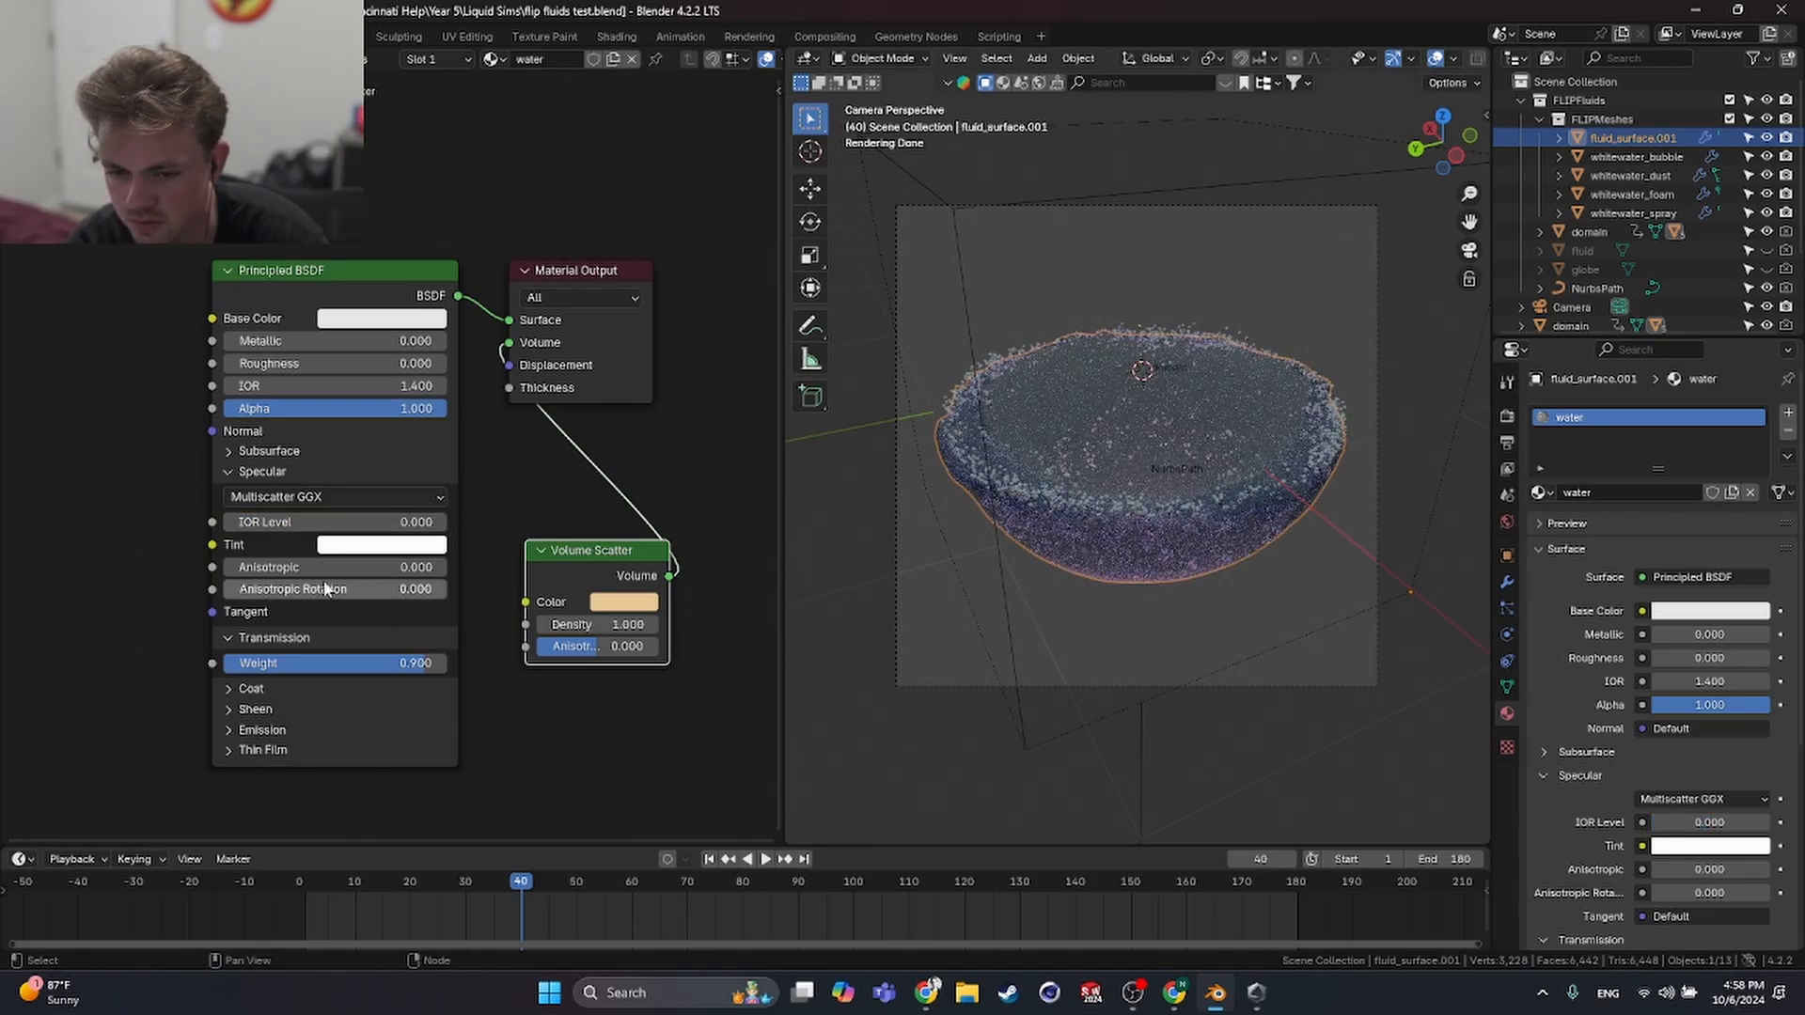
left_click(376, 522)
type("1")
key("Return")
left_click_drag(378, 524, 359, 522)
key("ctrl+z")
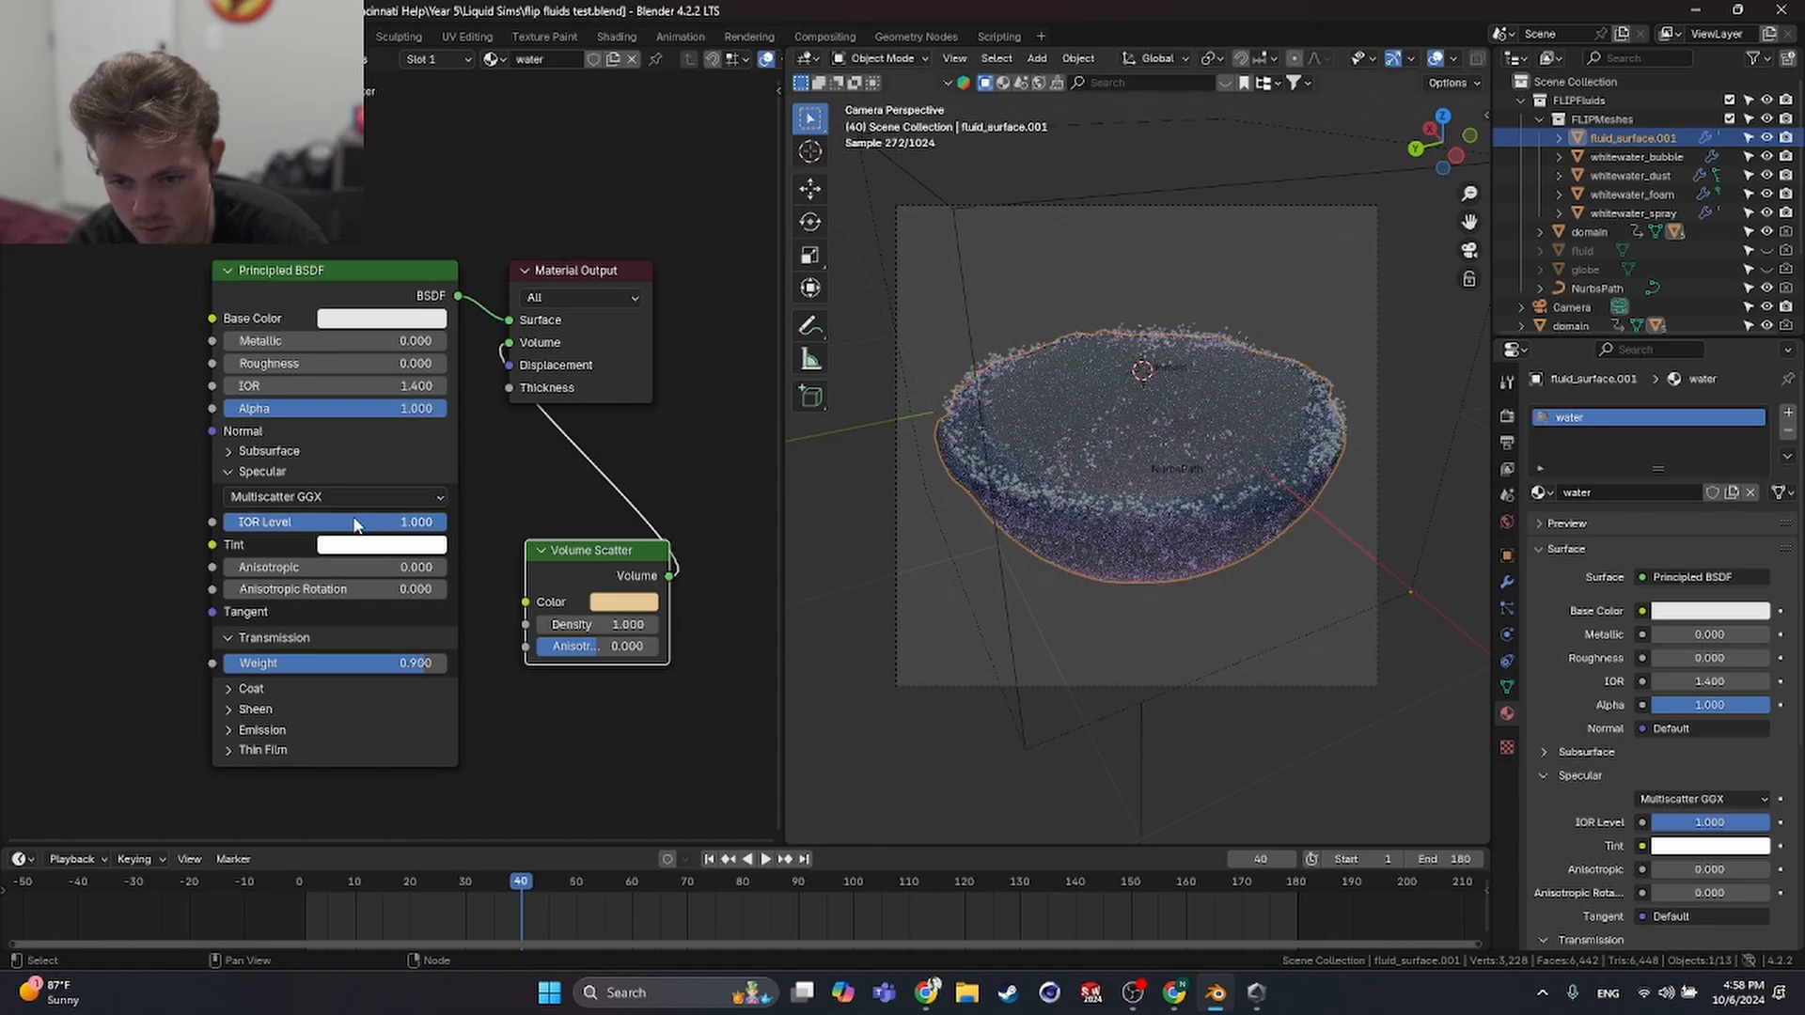
- Set the specular IOR Level to 0 and render the current frame with the fluid surface deselected
left_click(344, 522)
type("0")
key("Return")
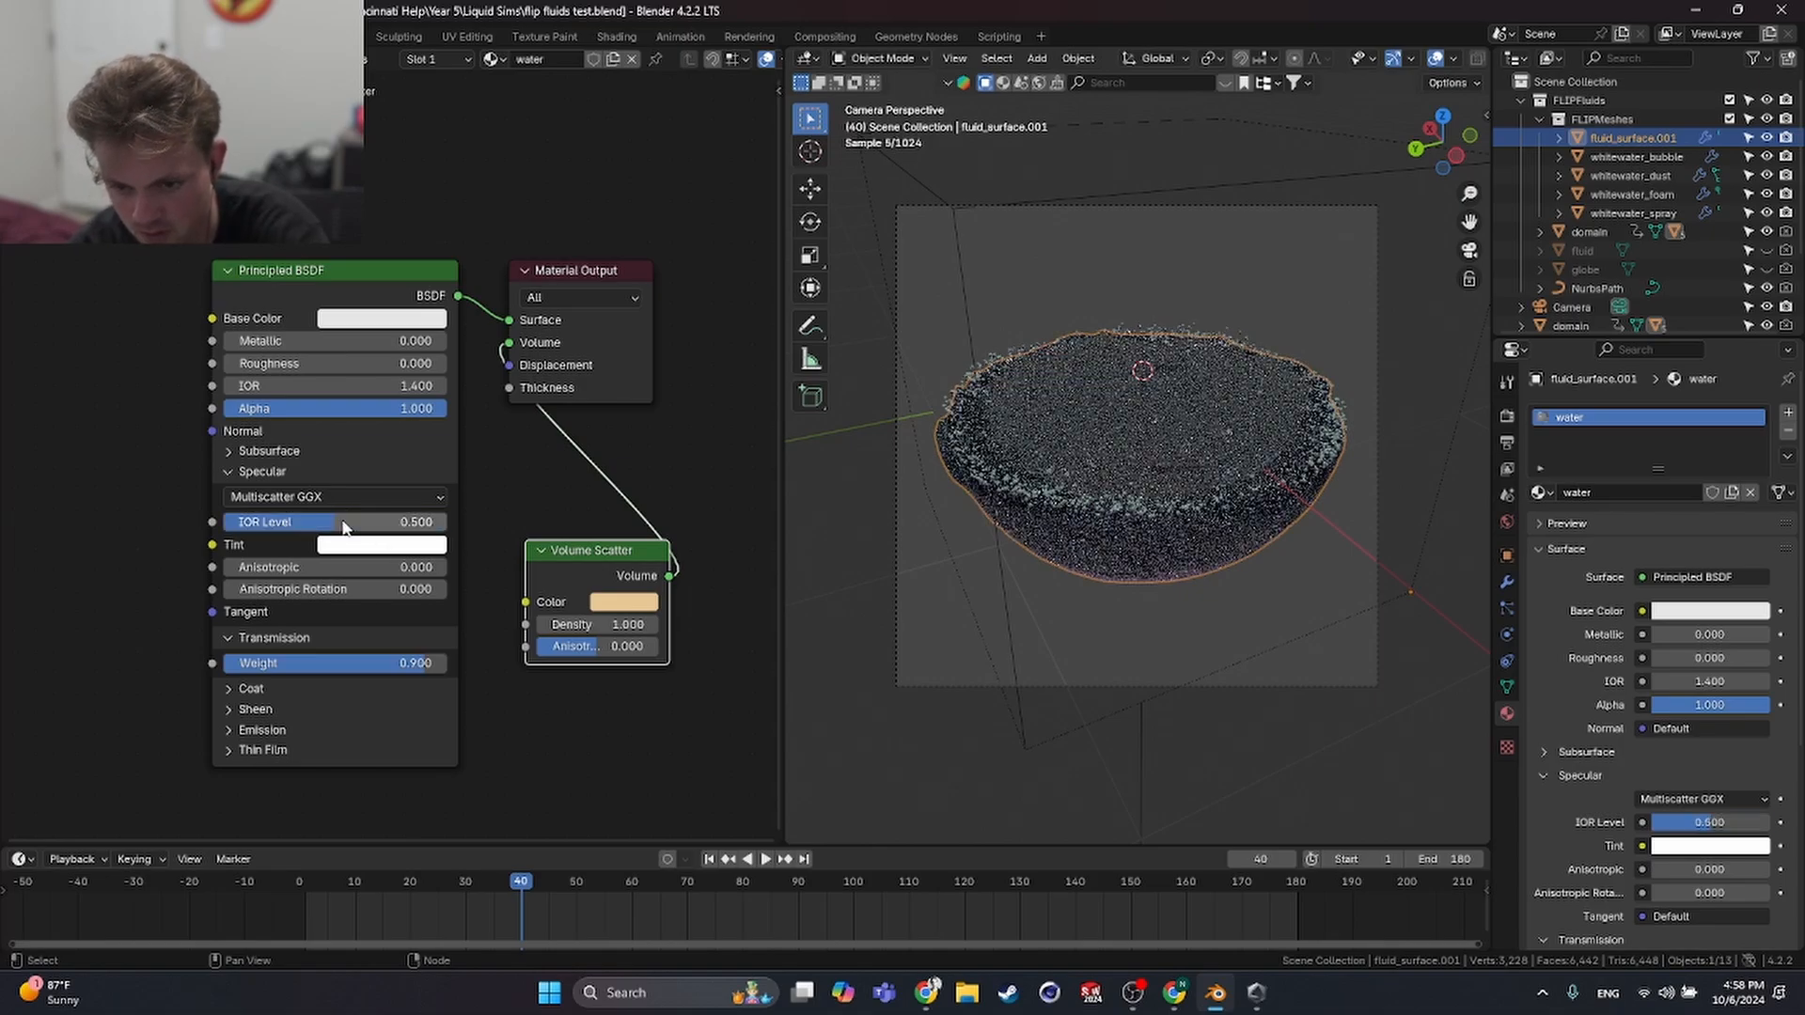
left_click(945, 618)
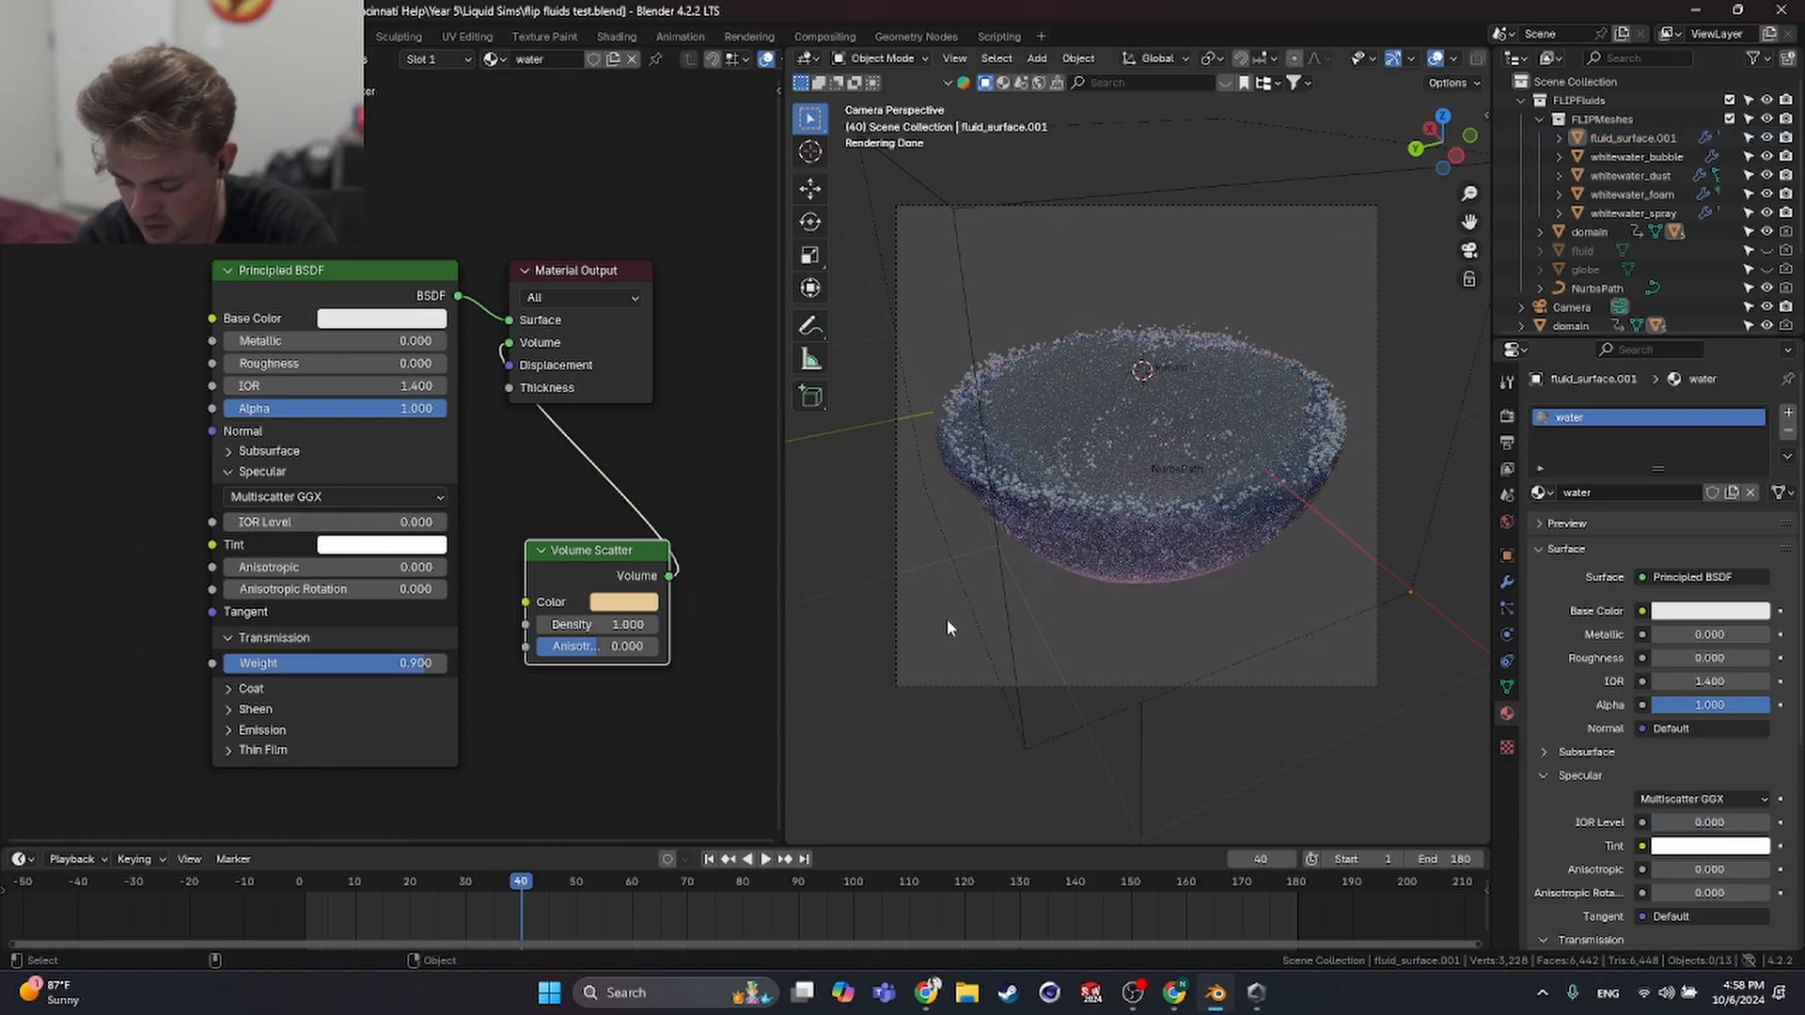
key("F12")
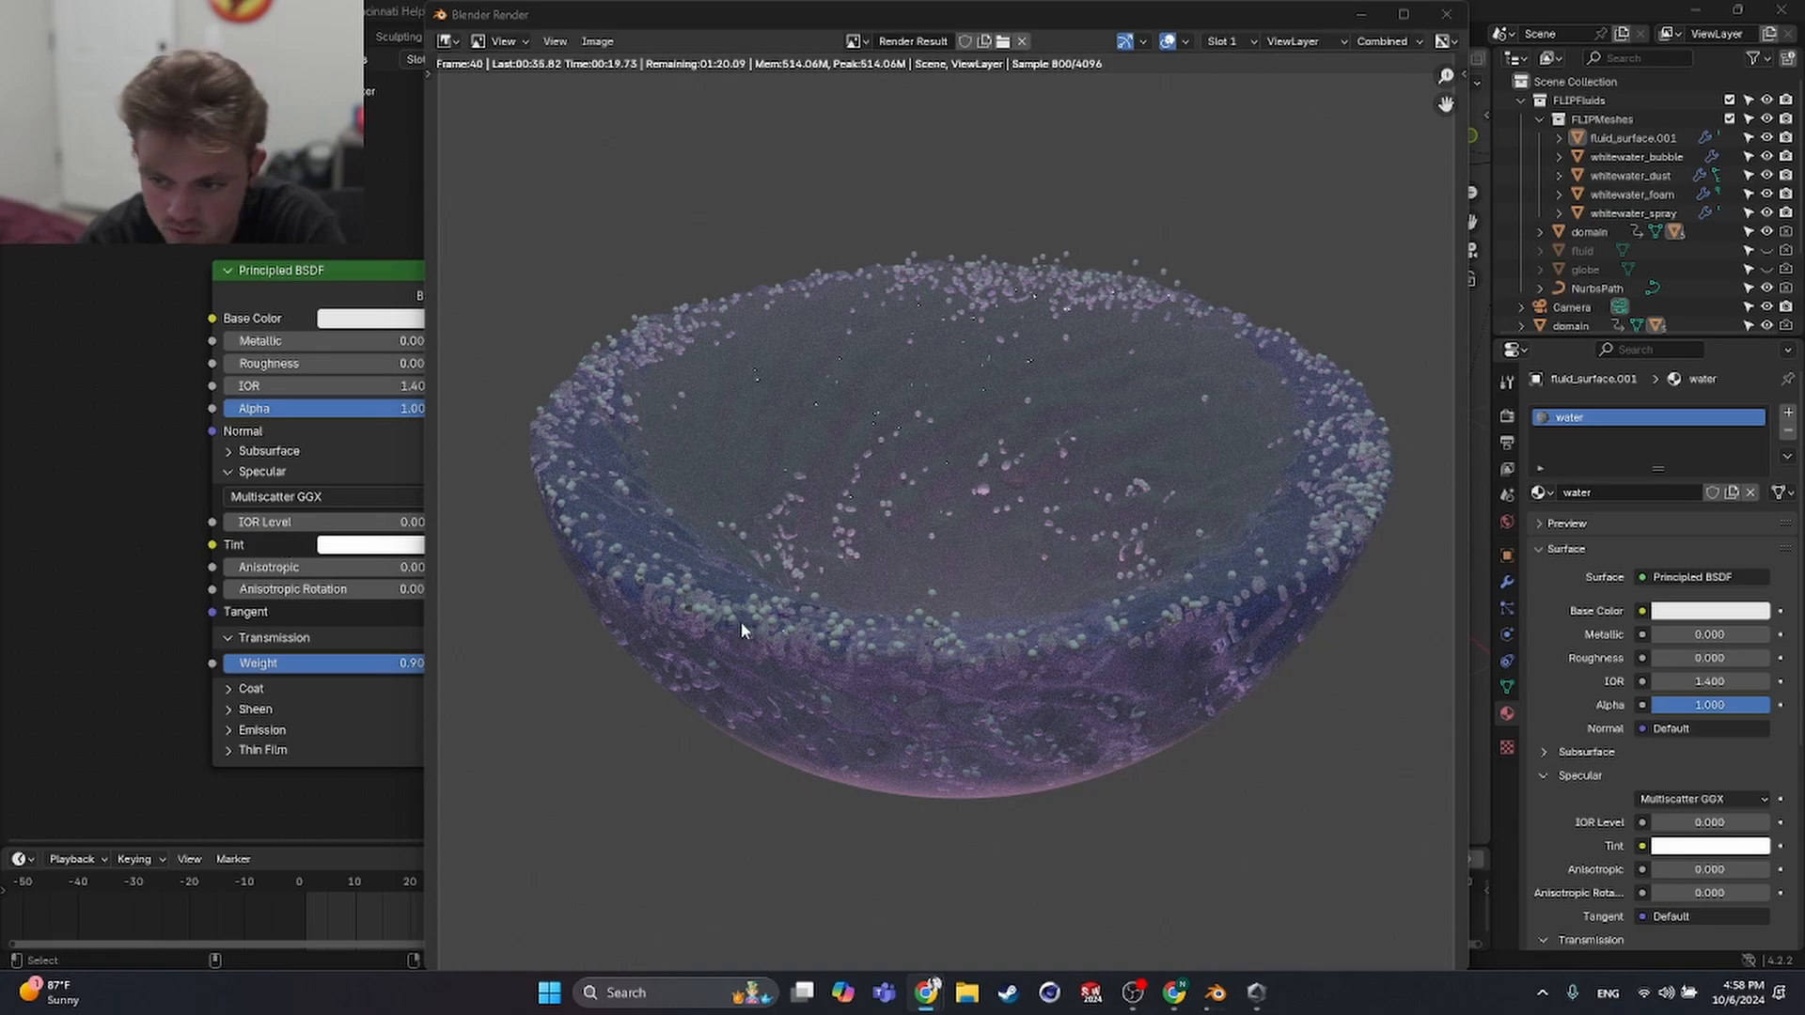
left_click(1446, 14)
- Set the specular IOR Level to 0.5 and render the current frame again for comparison
left_click(325, 523)
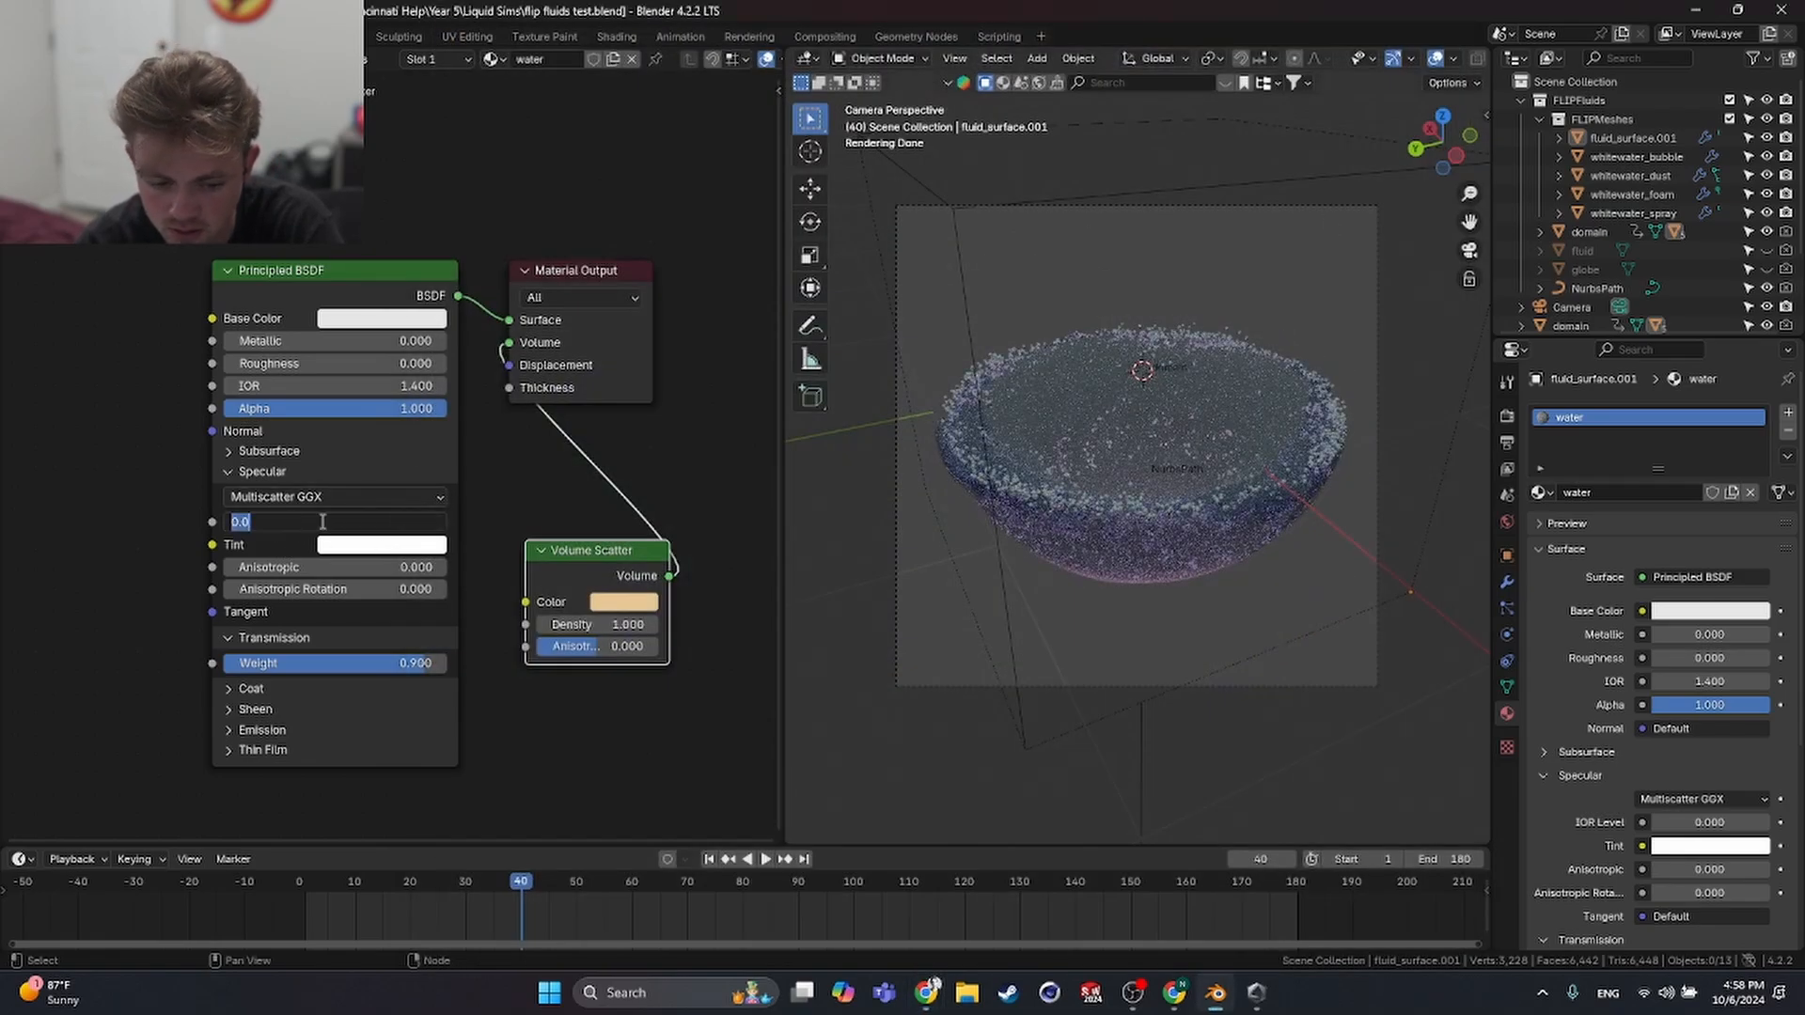
type("0.5")
key("Return")
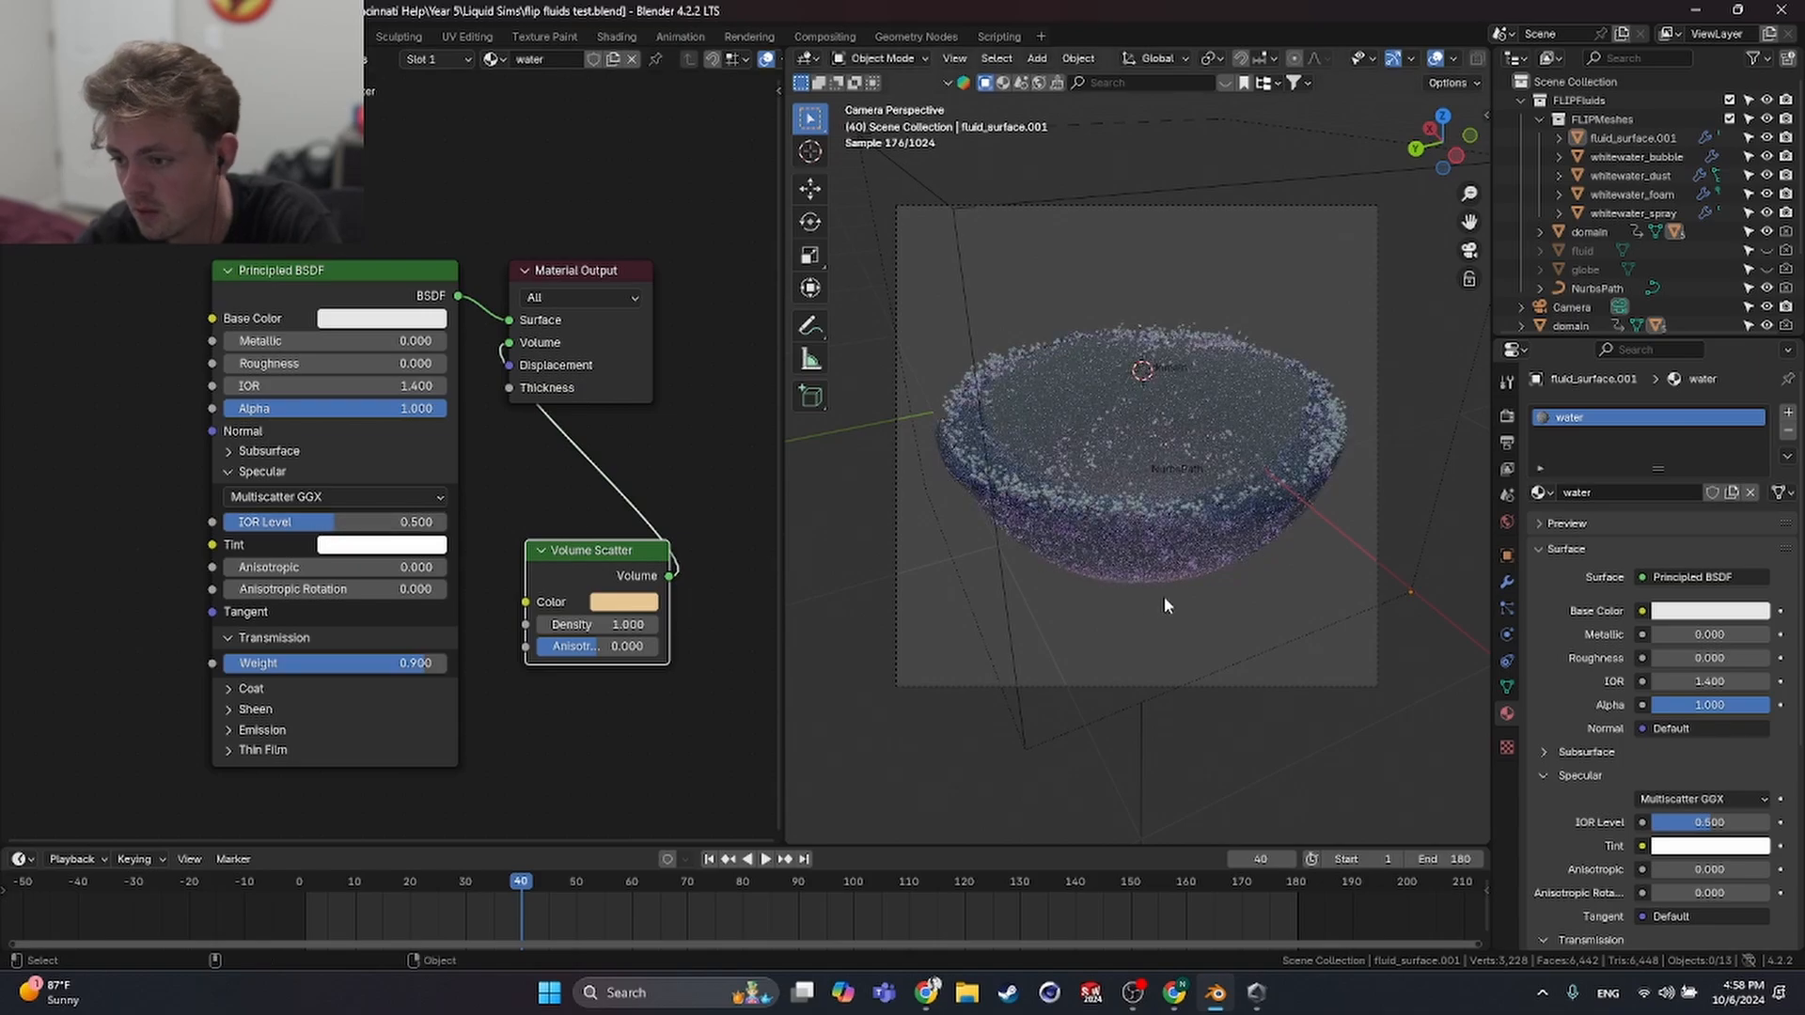
key("F12")
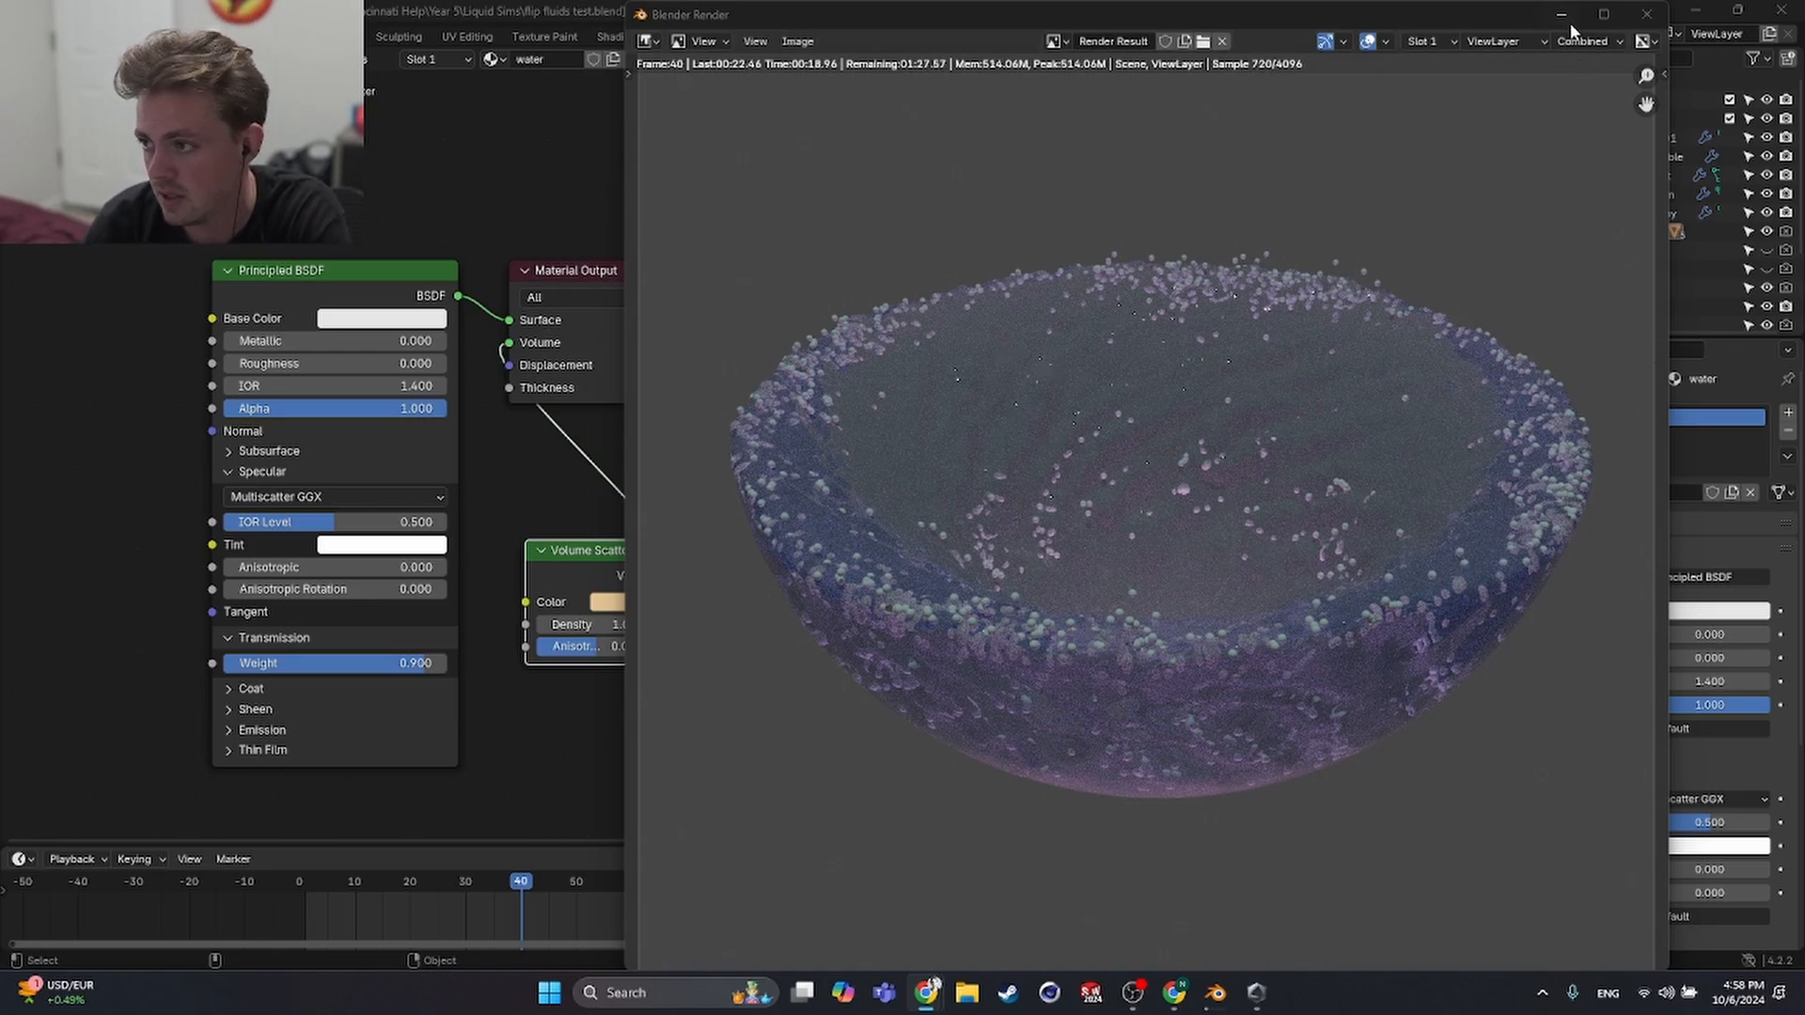
left_click(1646, 14)
- Lower the specular IOR Level to 0 and collapse the Subsurface and Specular sections of the Principled BSDF node
left_click_drag(348, 522, 223, 523)
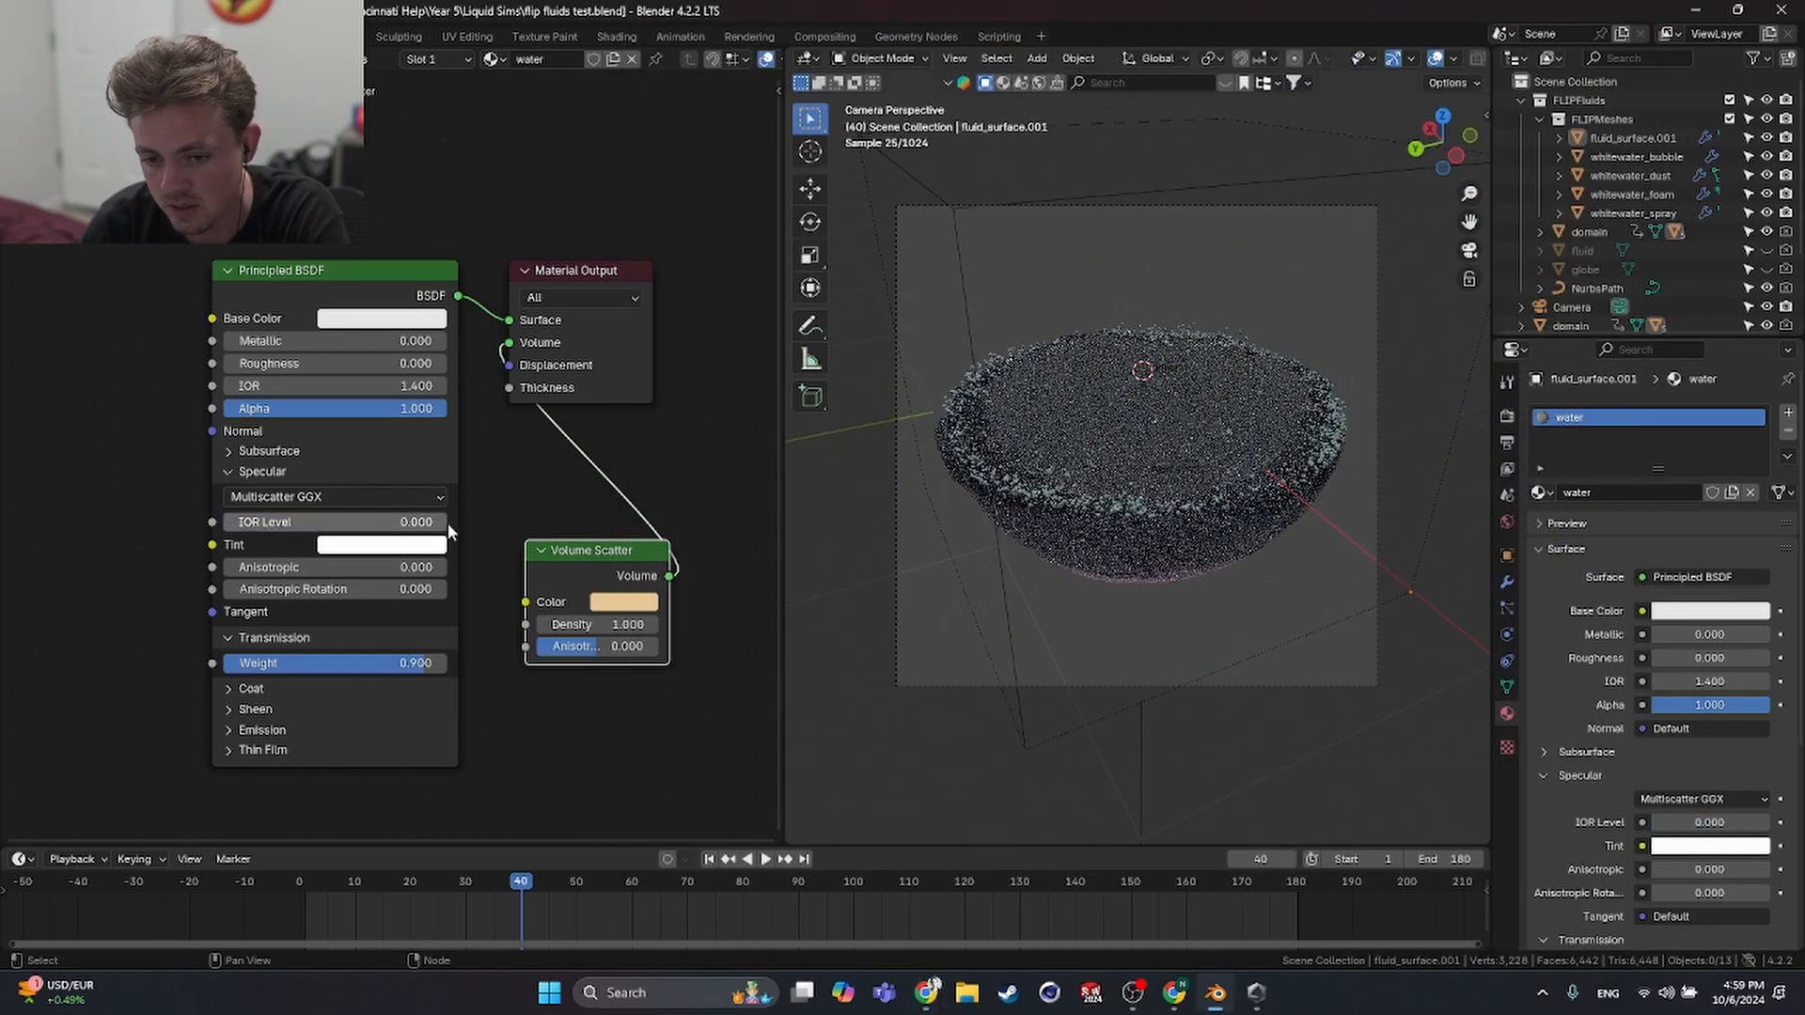
left_click(265, 452)
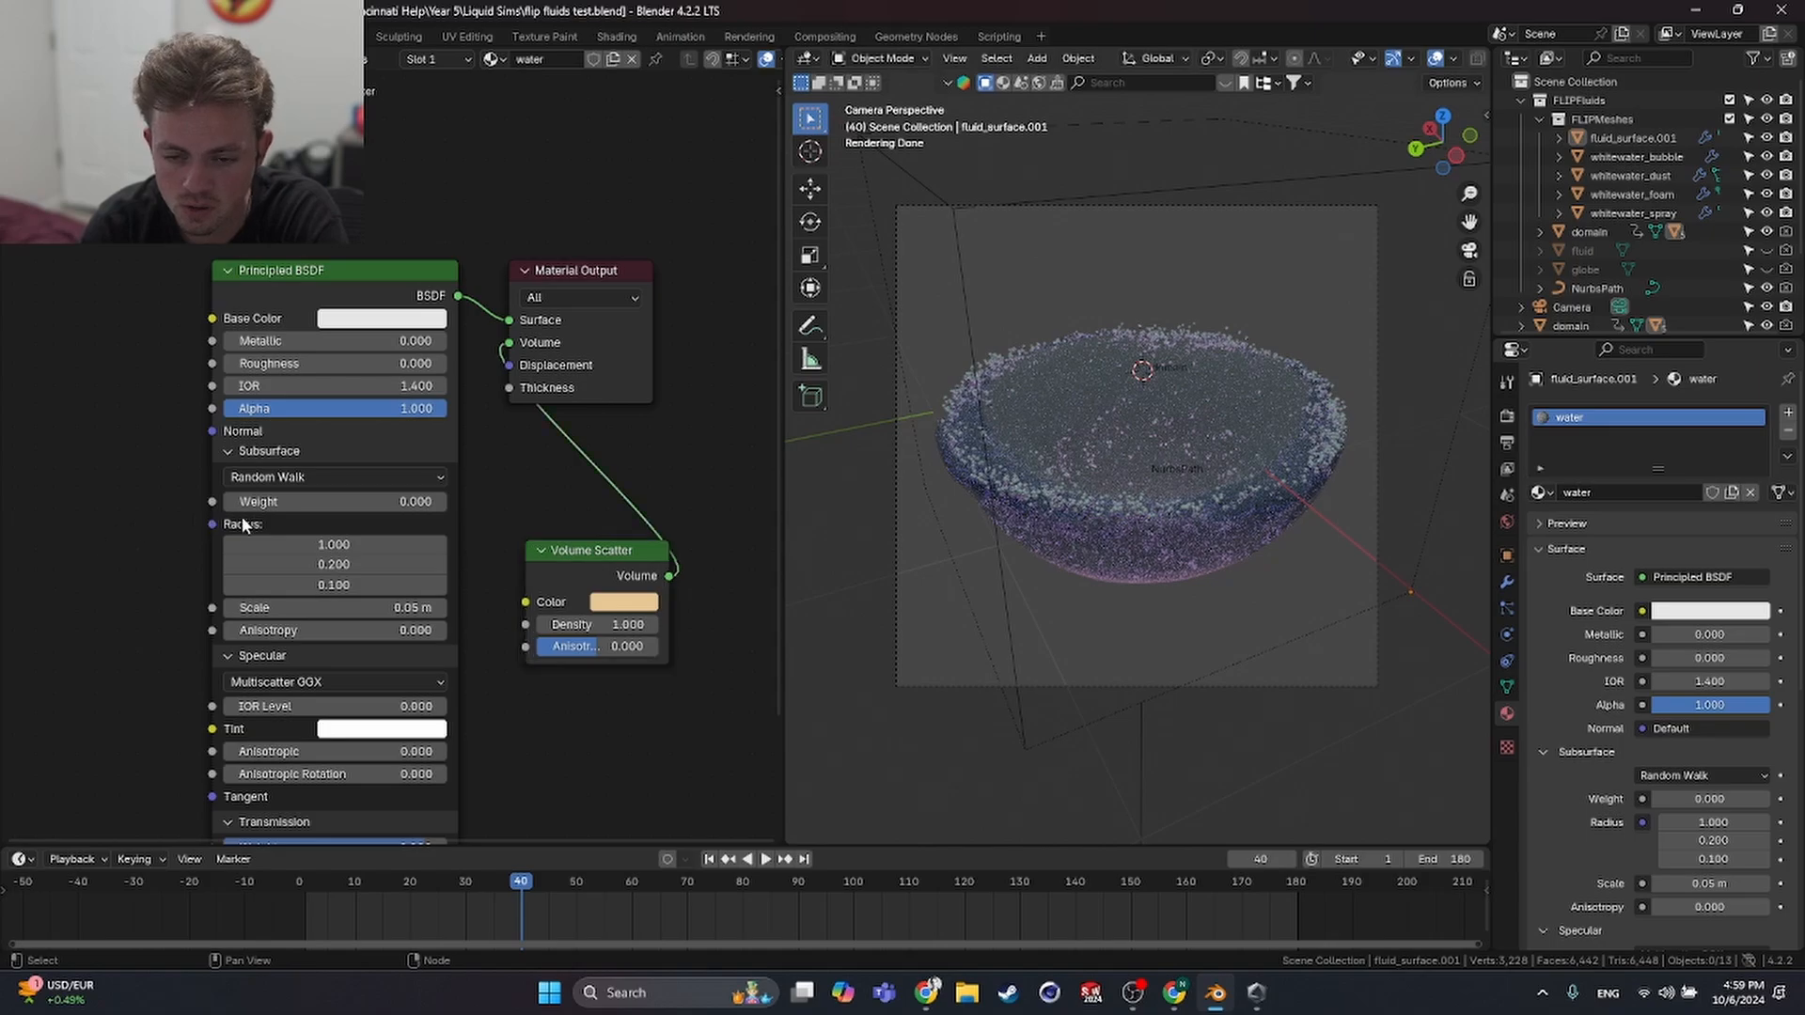
left_click(266, 451)
left_click(268, 451)
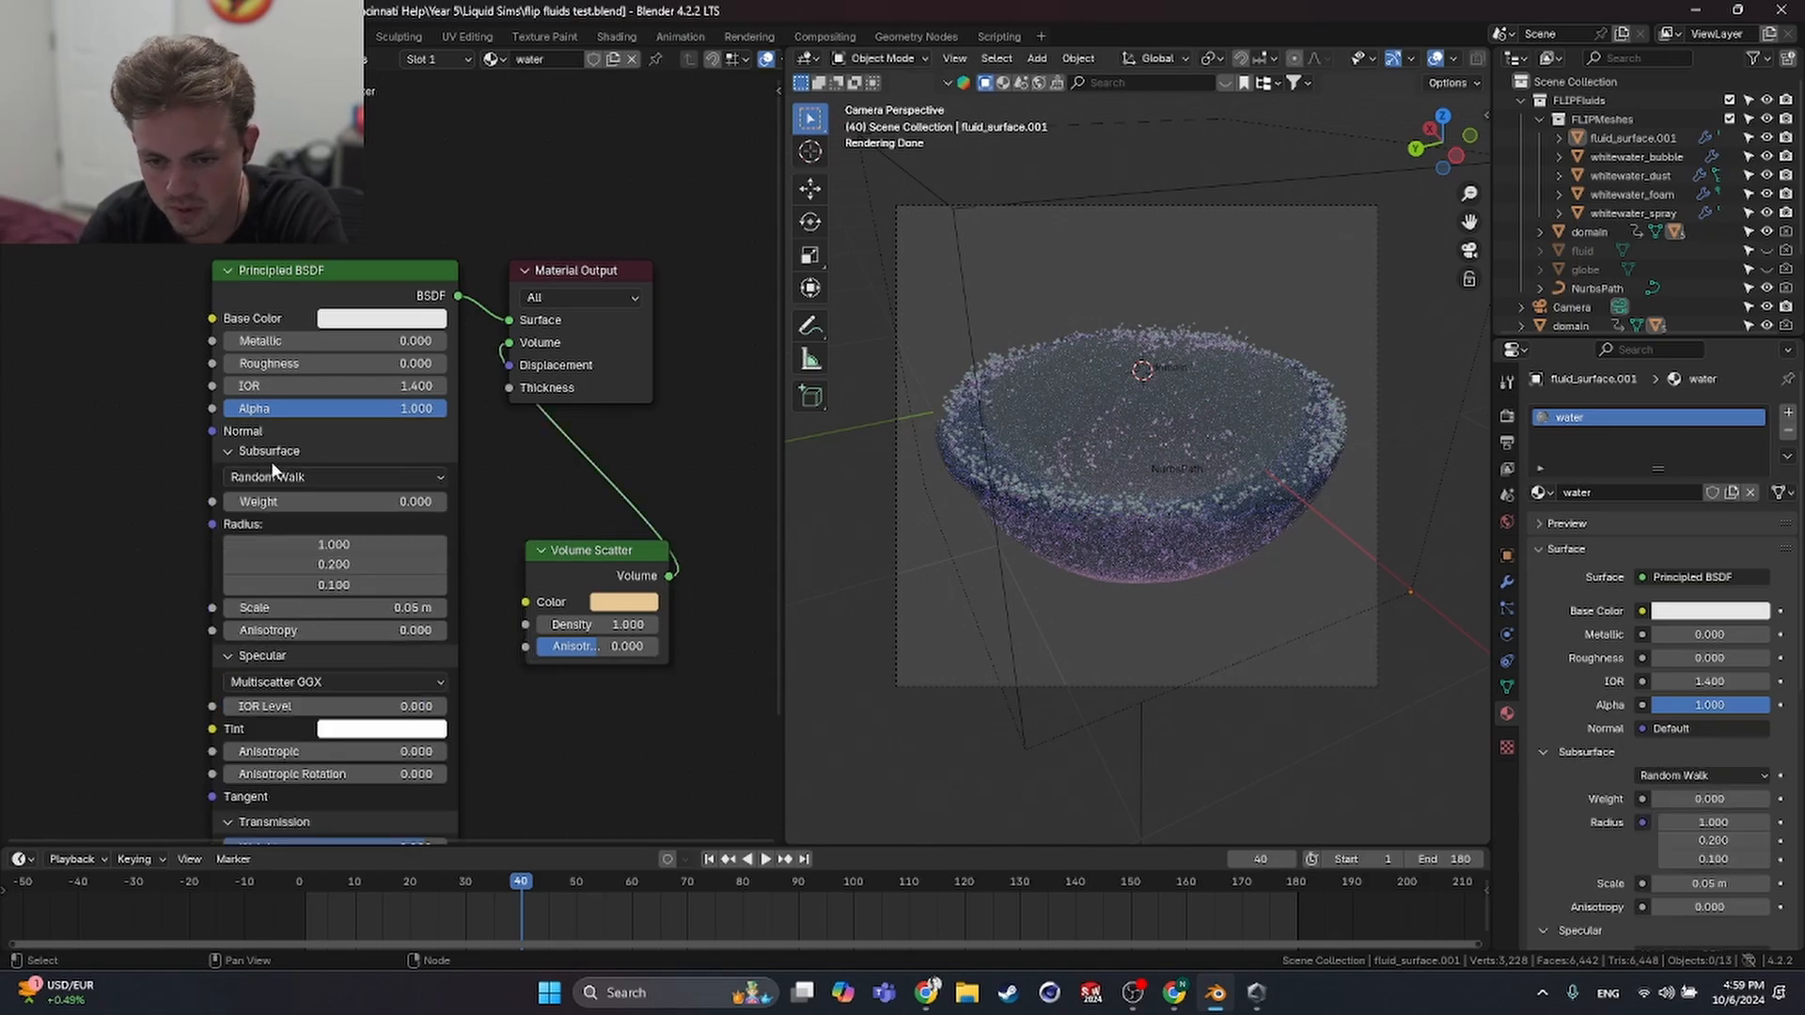
left_click(279, 454)
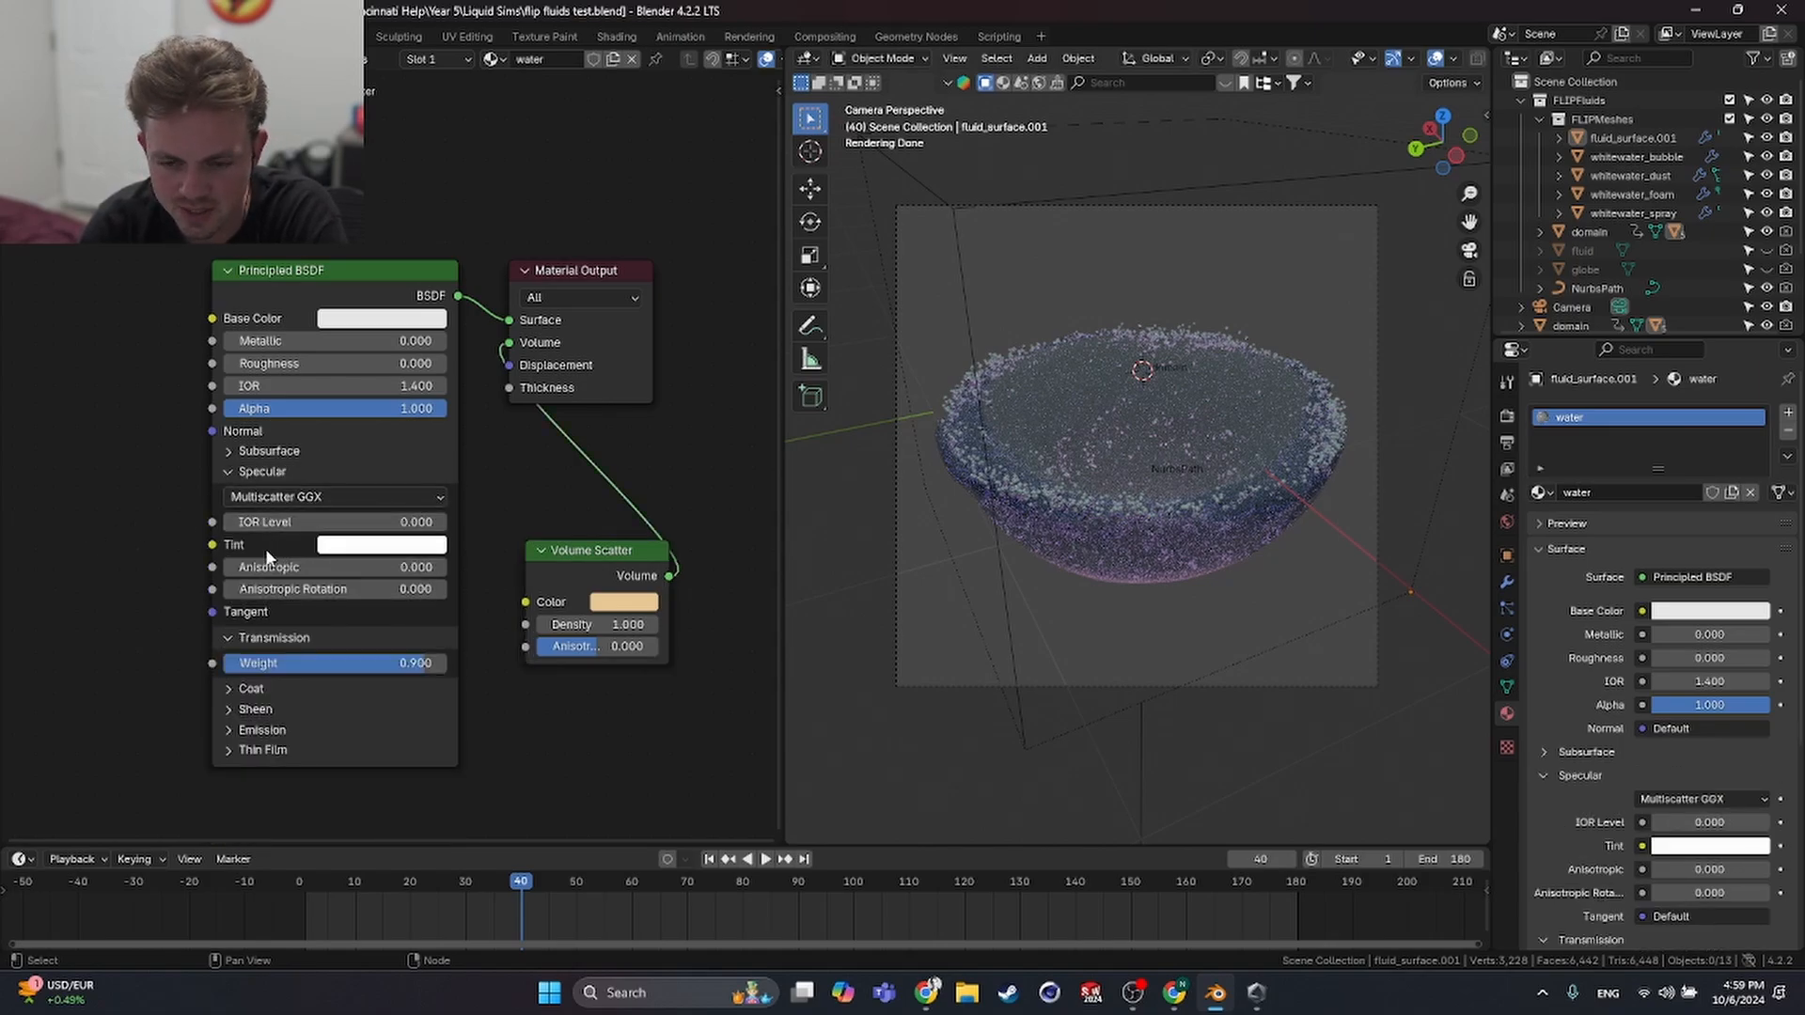
left_click(258, 472)
left_click(258, 474)
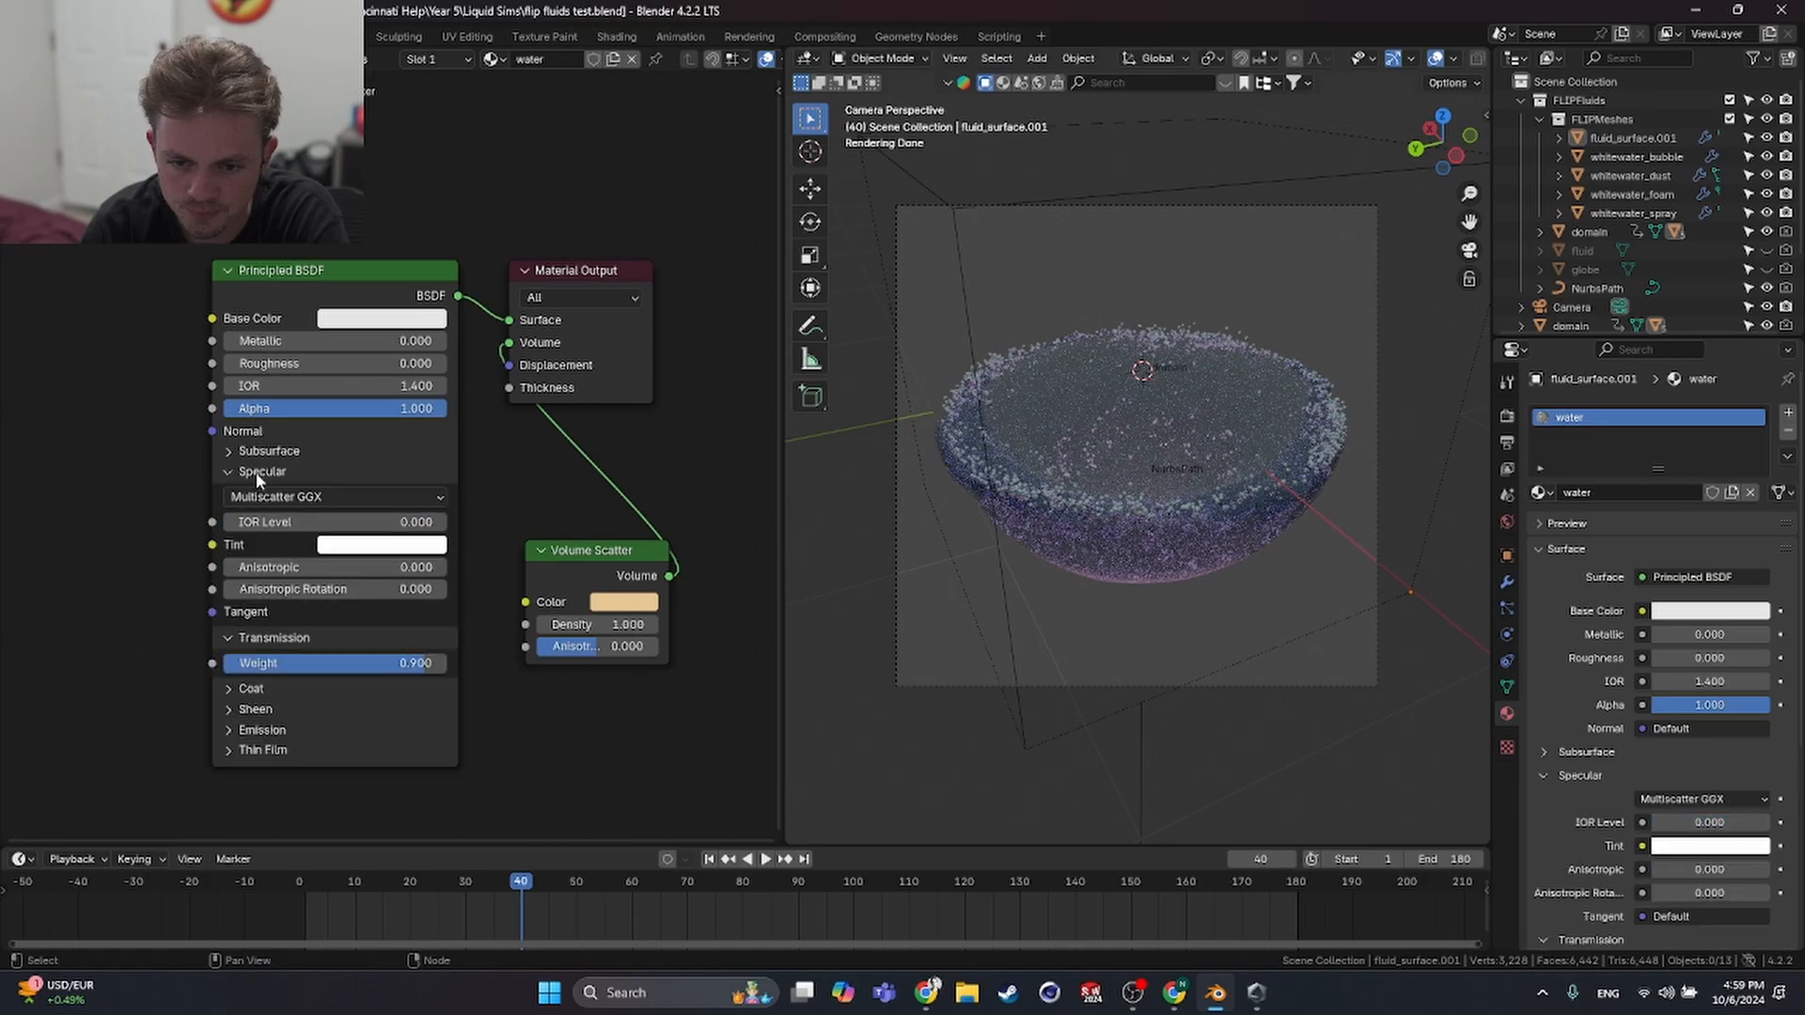
left_click(256, 472)
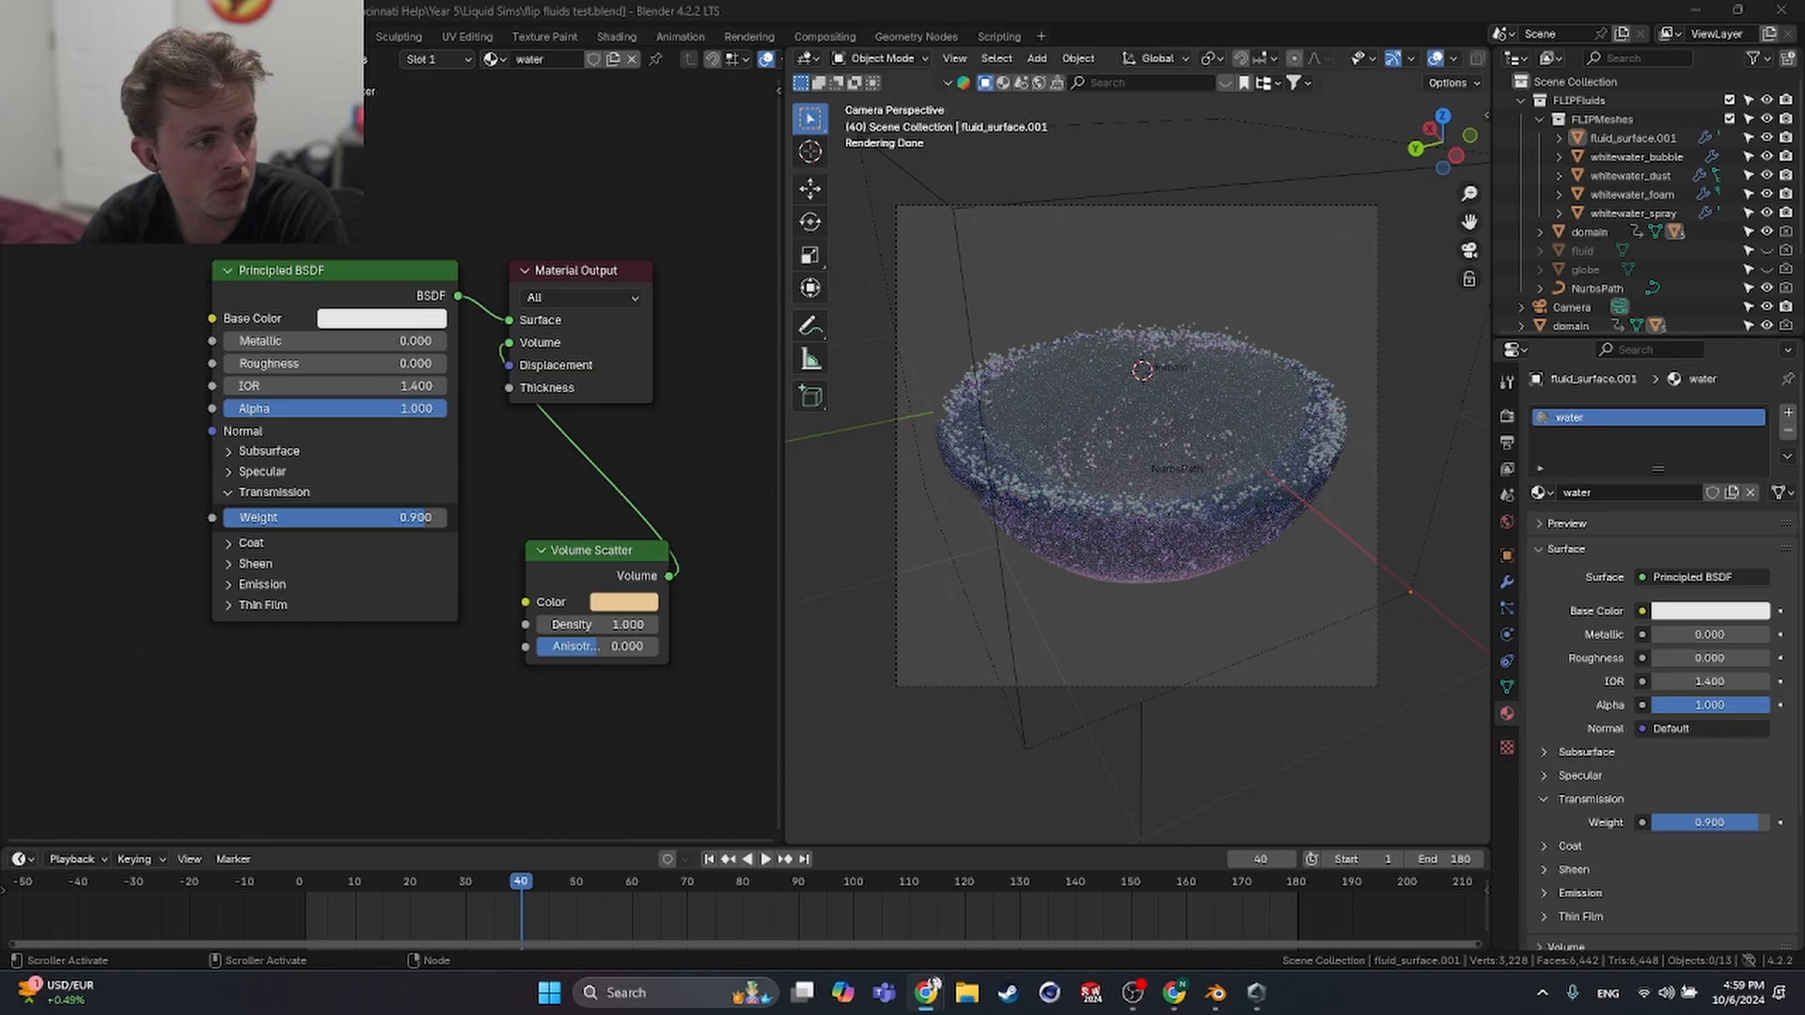
- Switch the shader node editor from the object's material to the World nodes
left_click(80, 58)
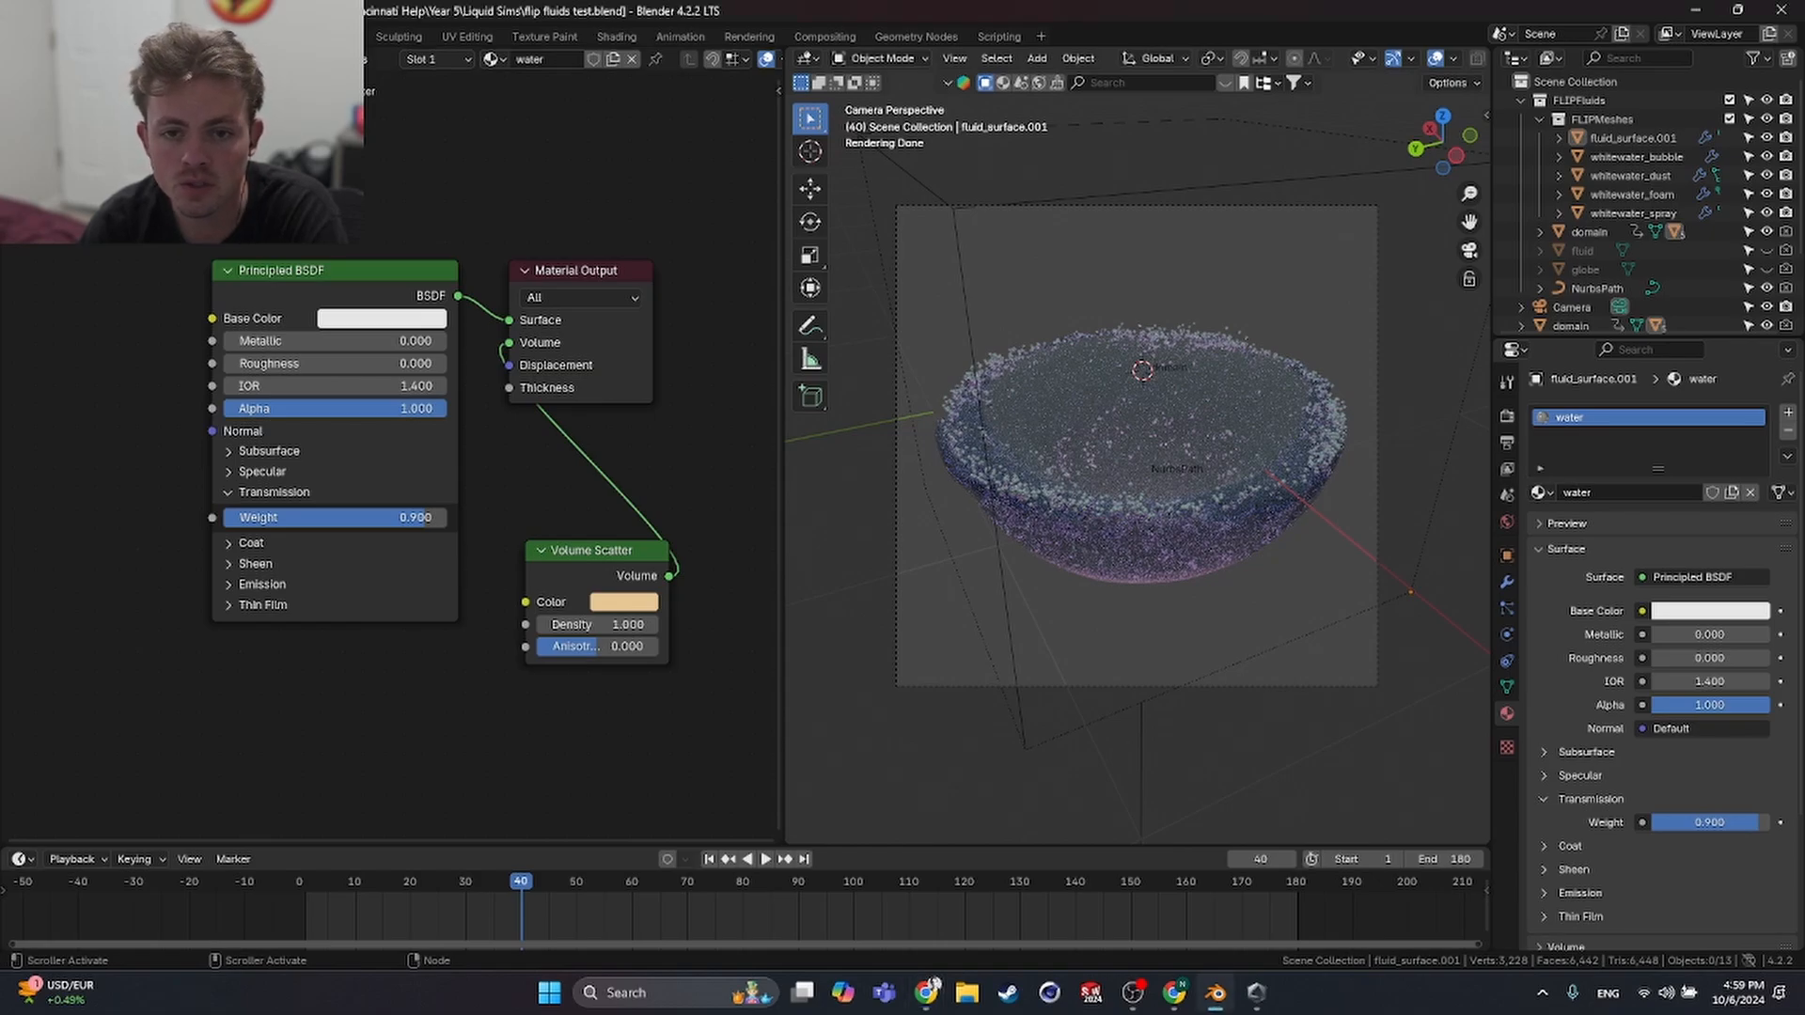
left_click(80, 103)
middle_click_drag(556, 480, 436, 526)
key("shift+a")
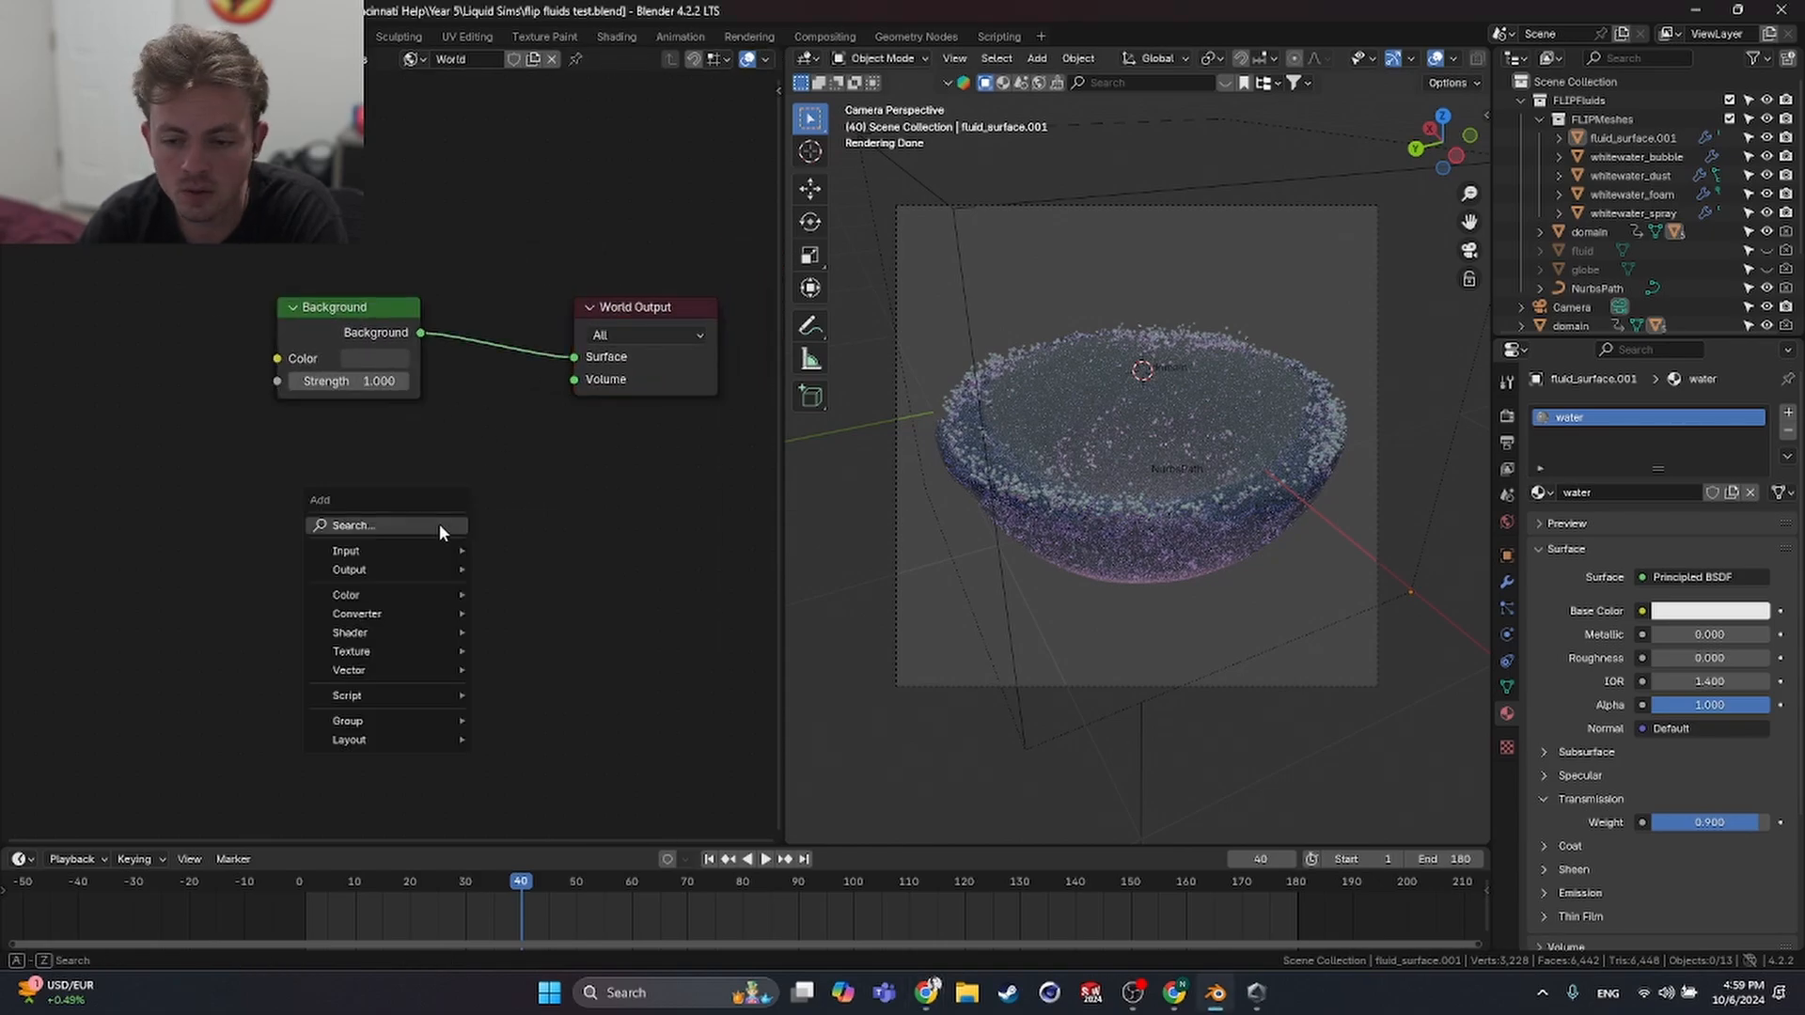
type("texct")
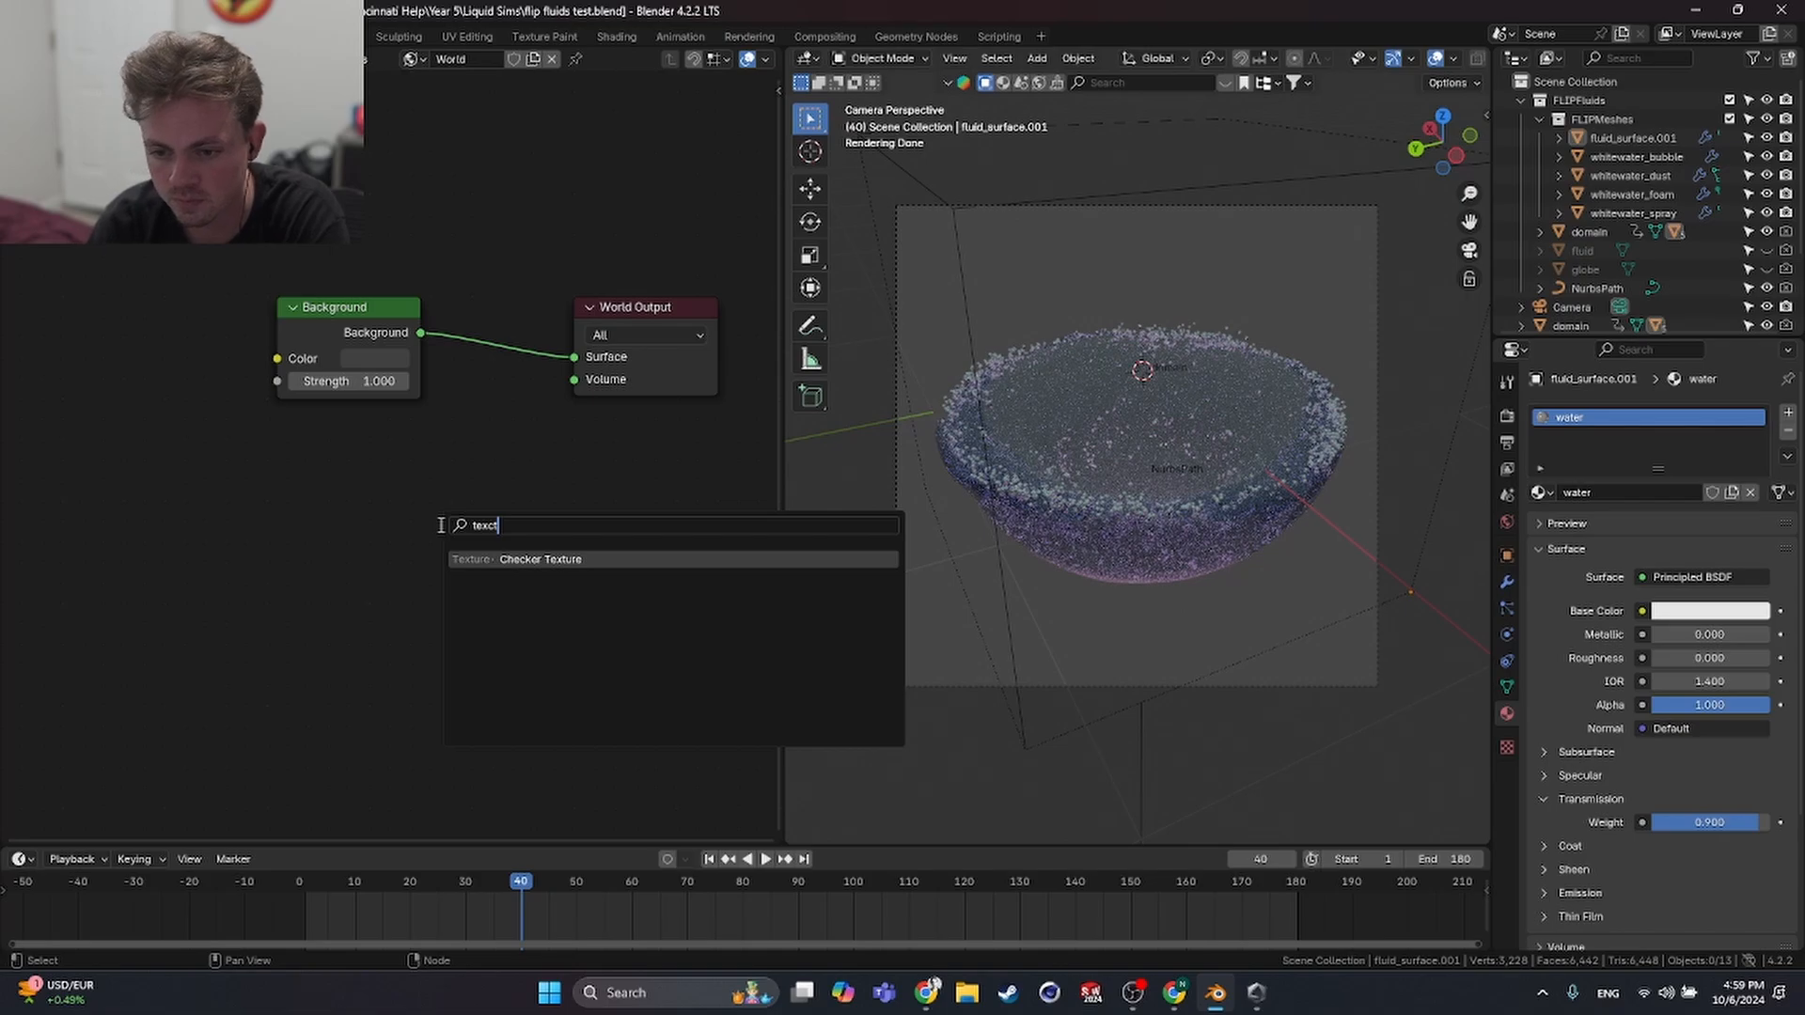
key("BackSpace")
key("BackSpace")
key("BackSpace")
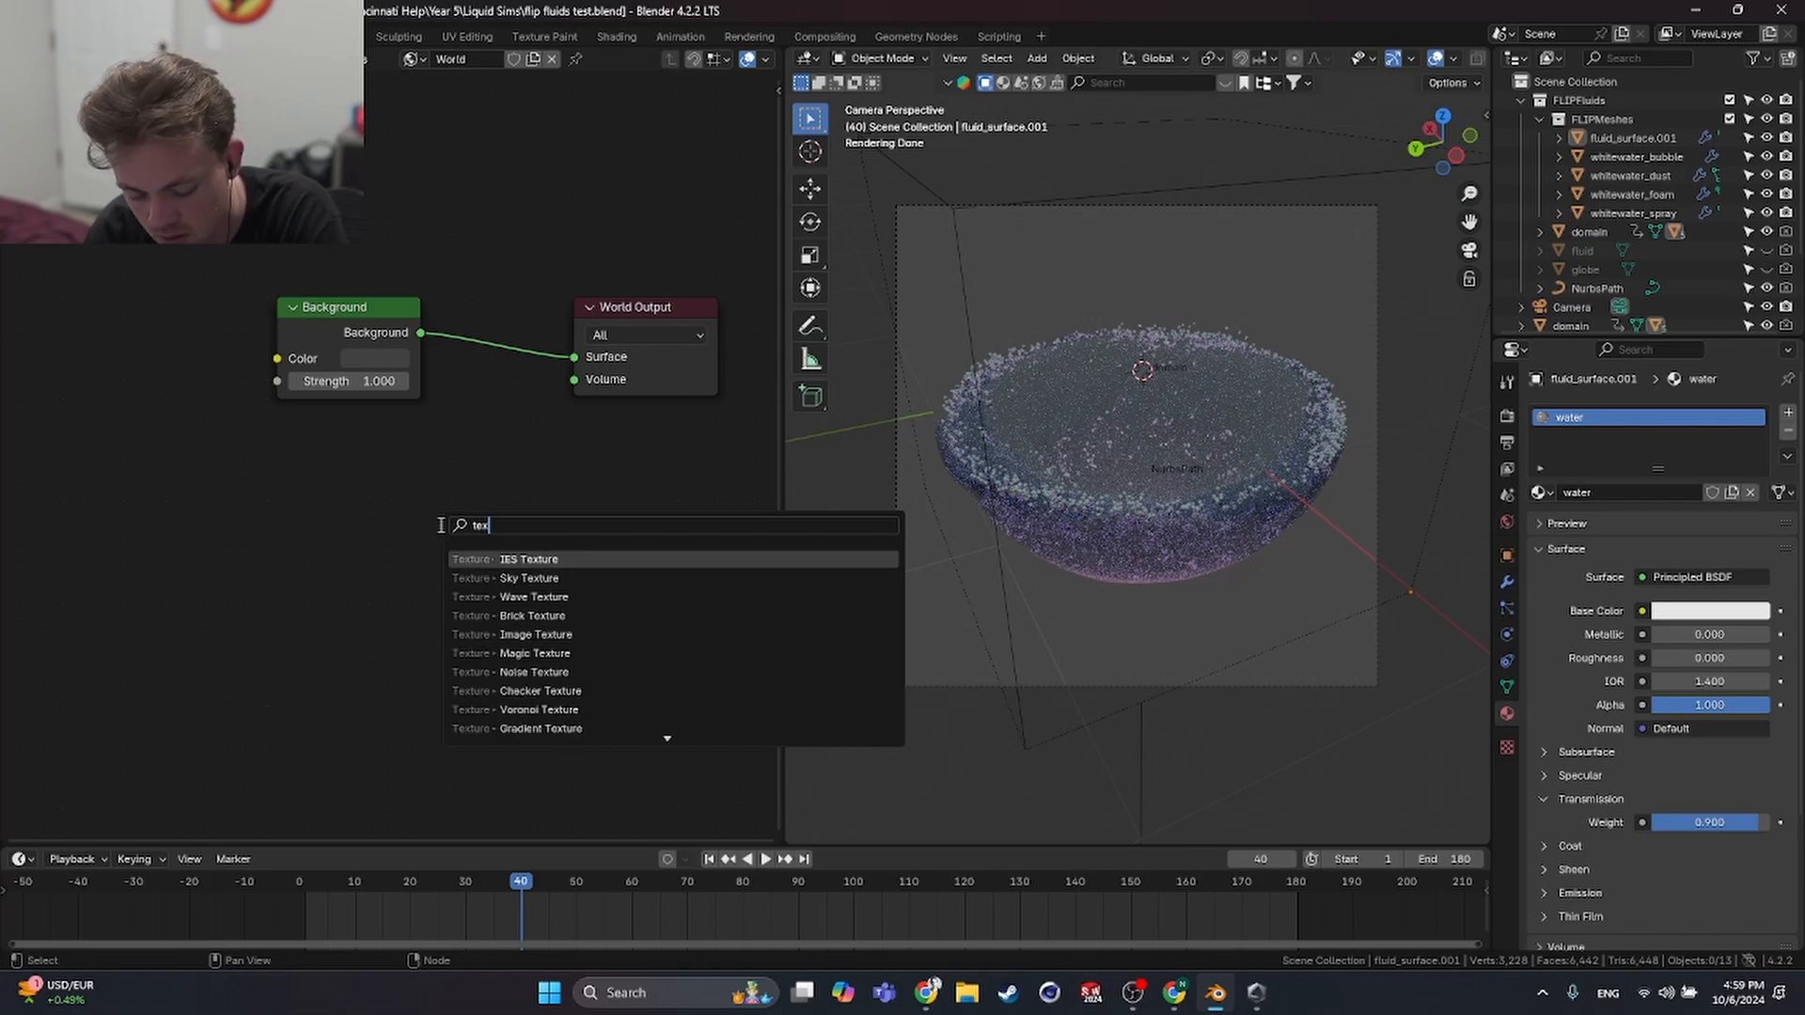
type("xture")
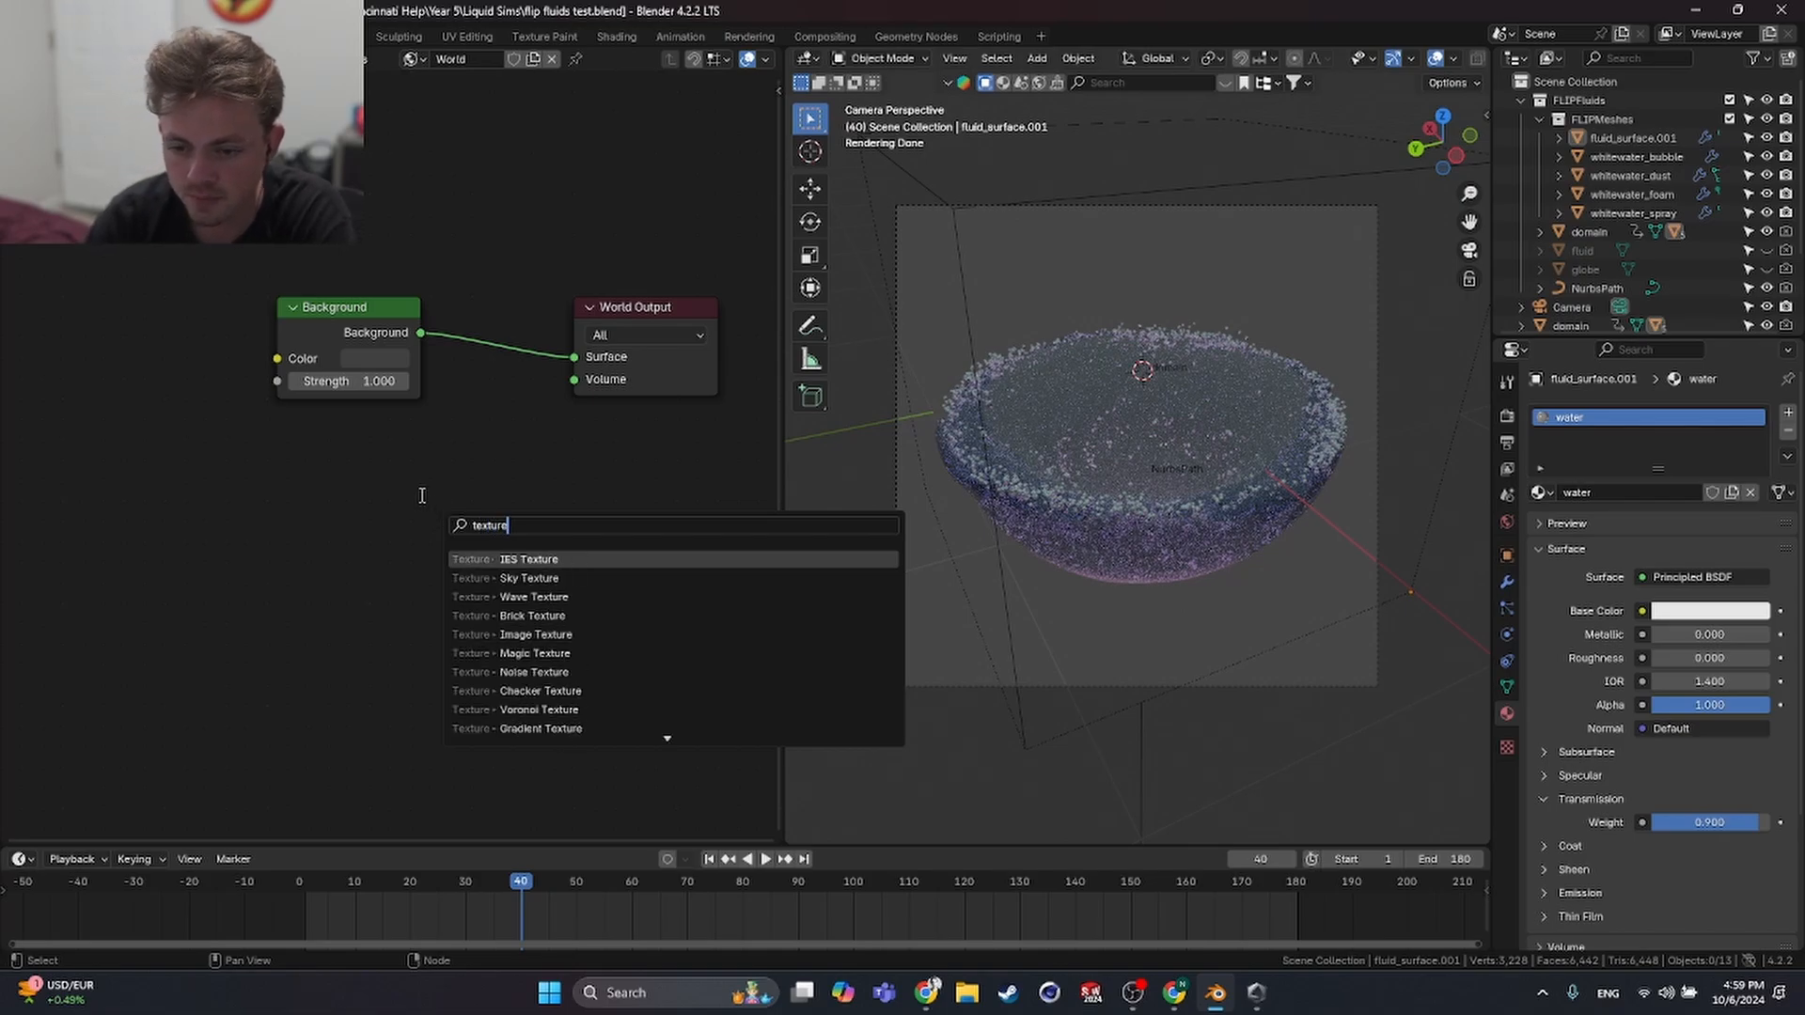
key("Escape")
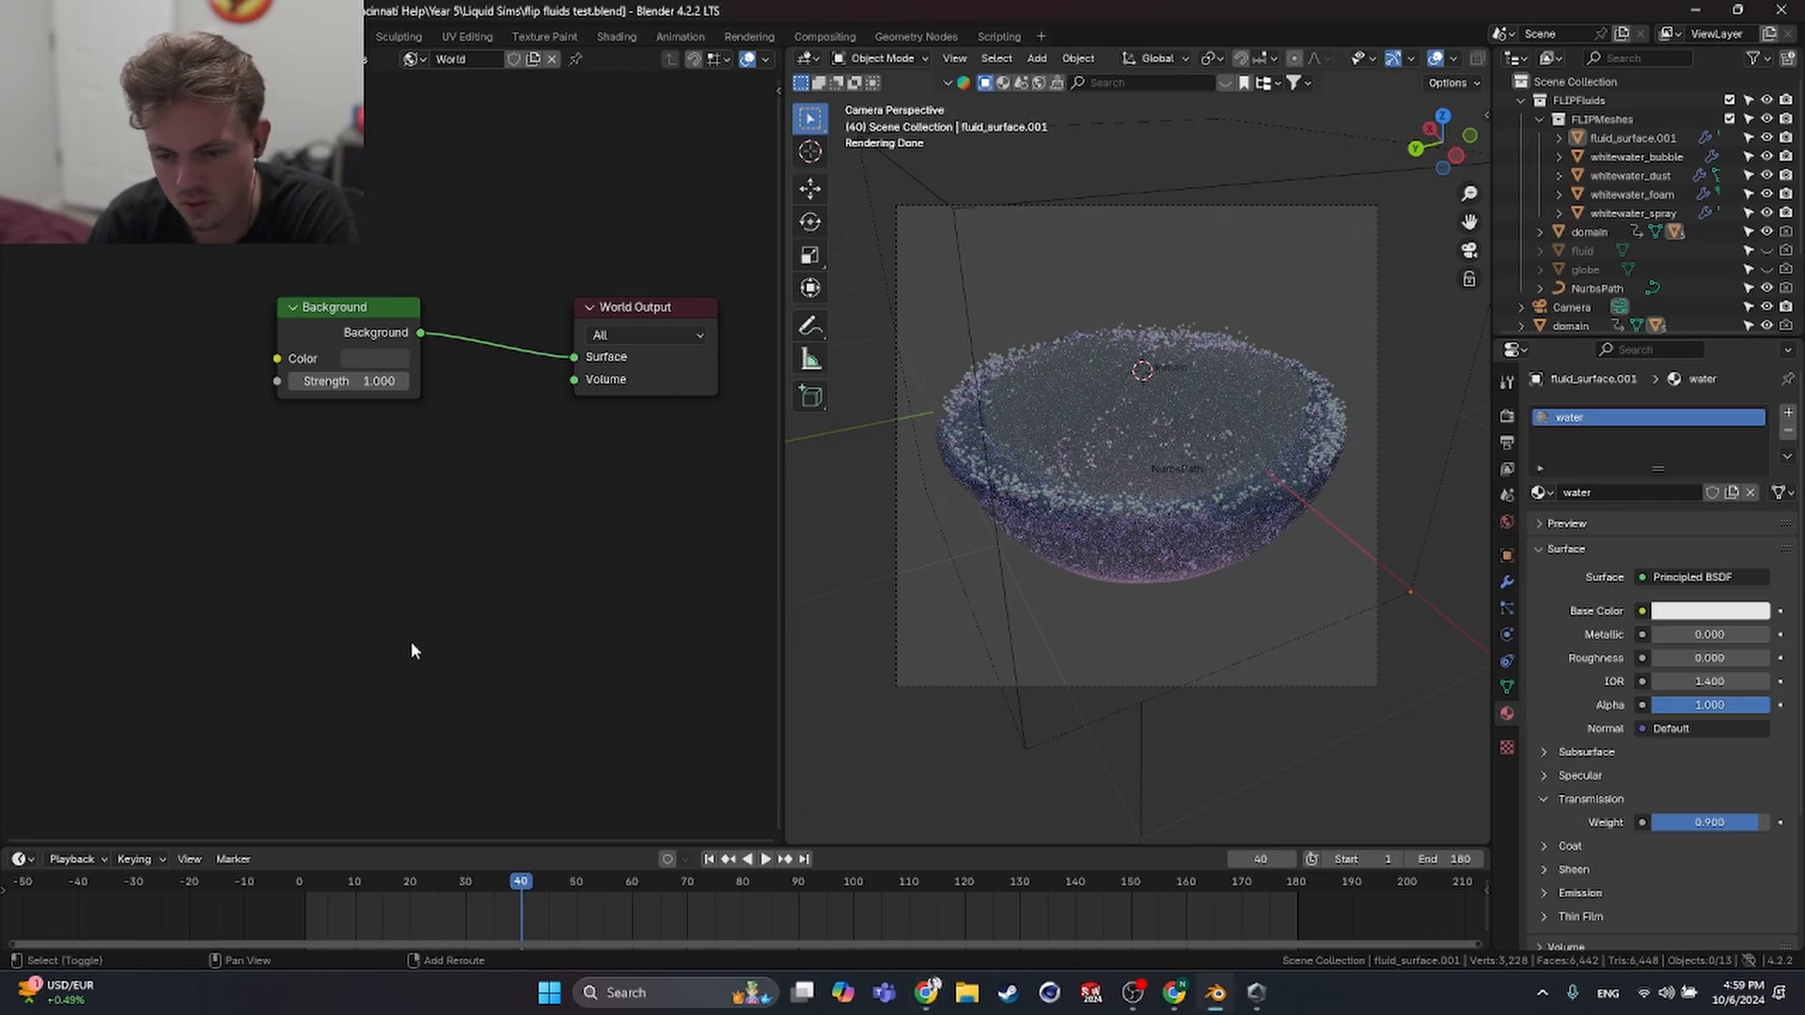
- Add an Environment Texture node before the Background node and connect its Color output to the Background's Color input
key("shift+a")
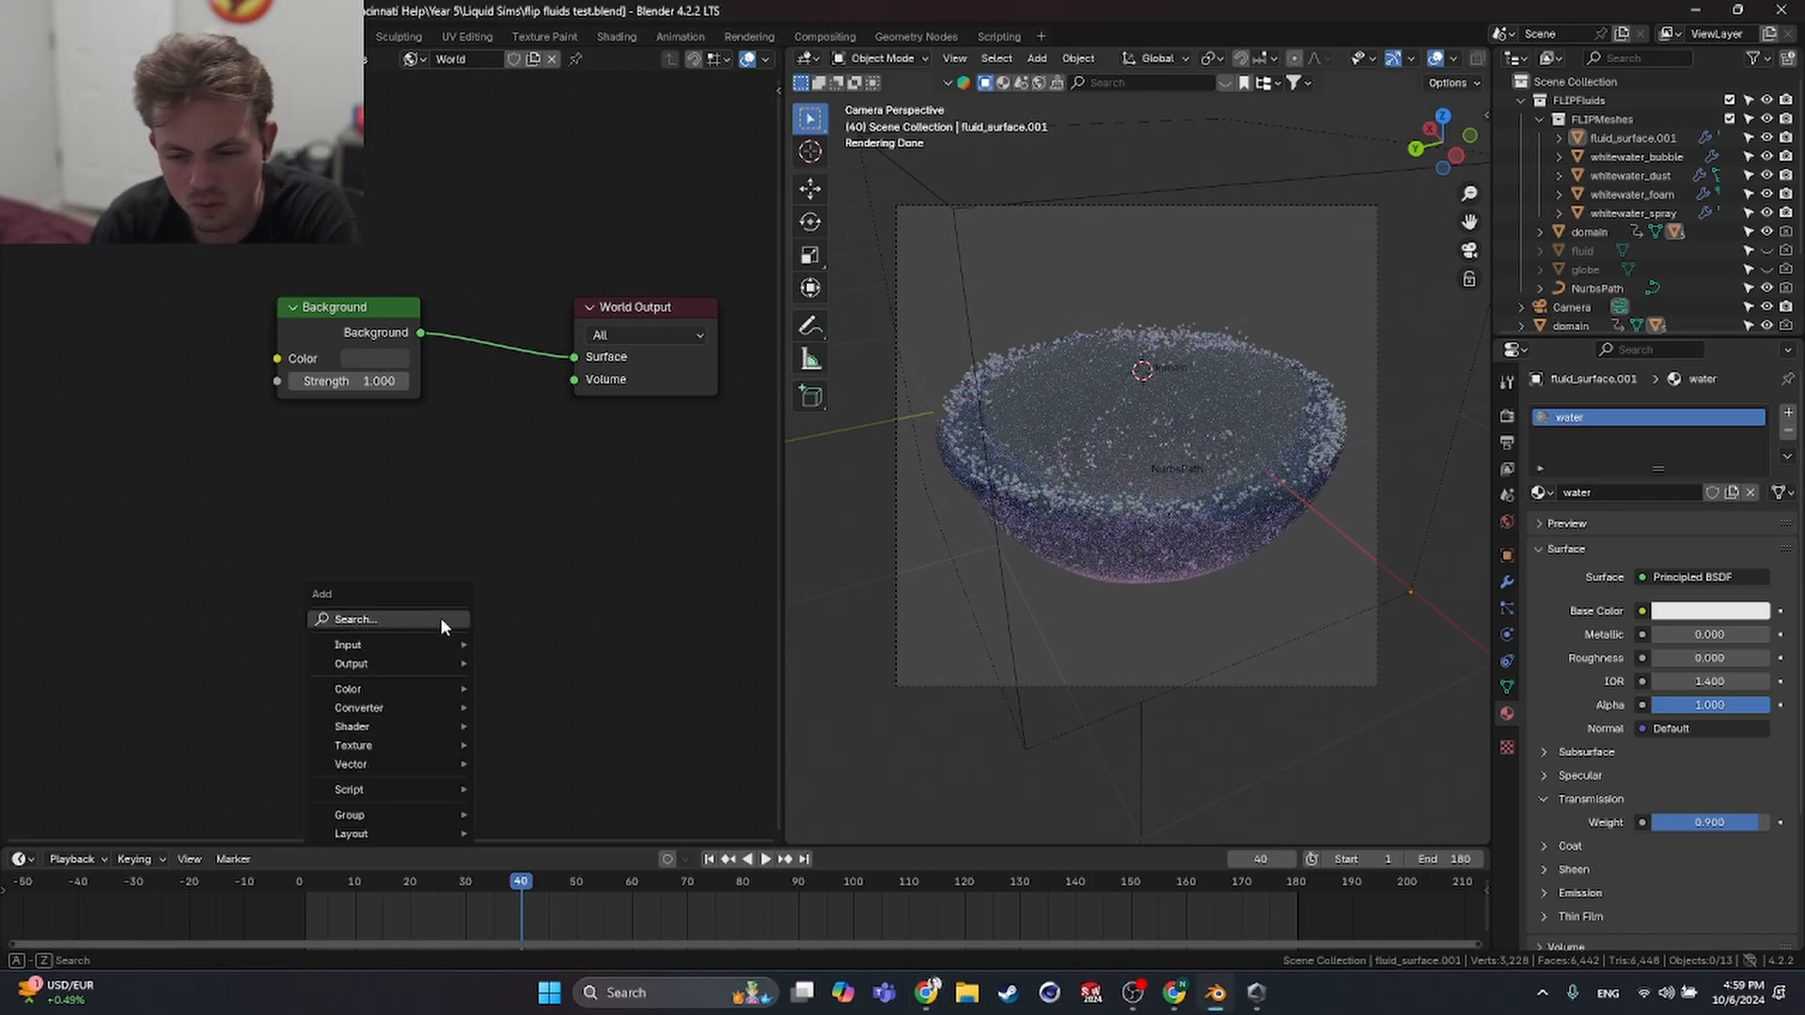
left_click(440, 618)
type("envi")
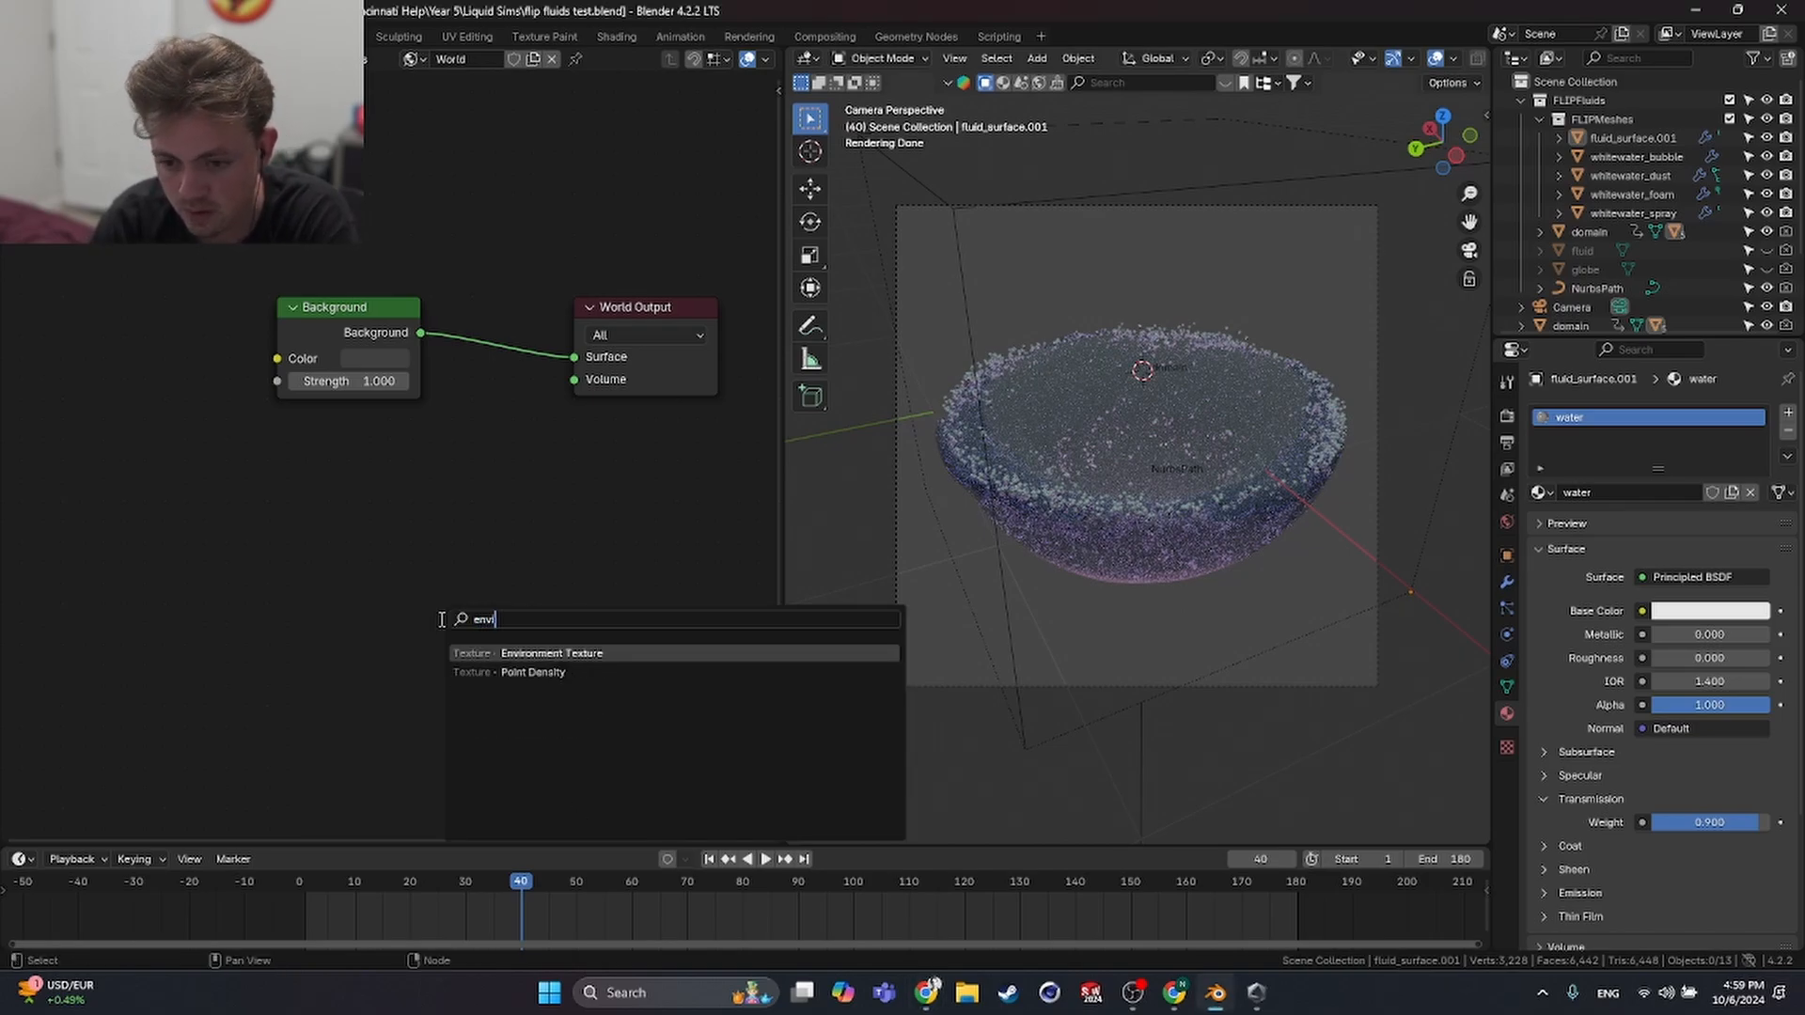
key("Return")
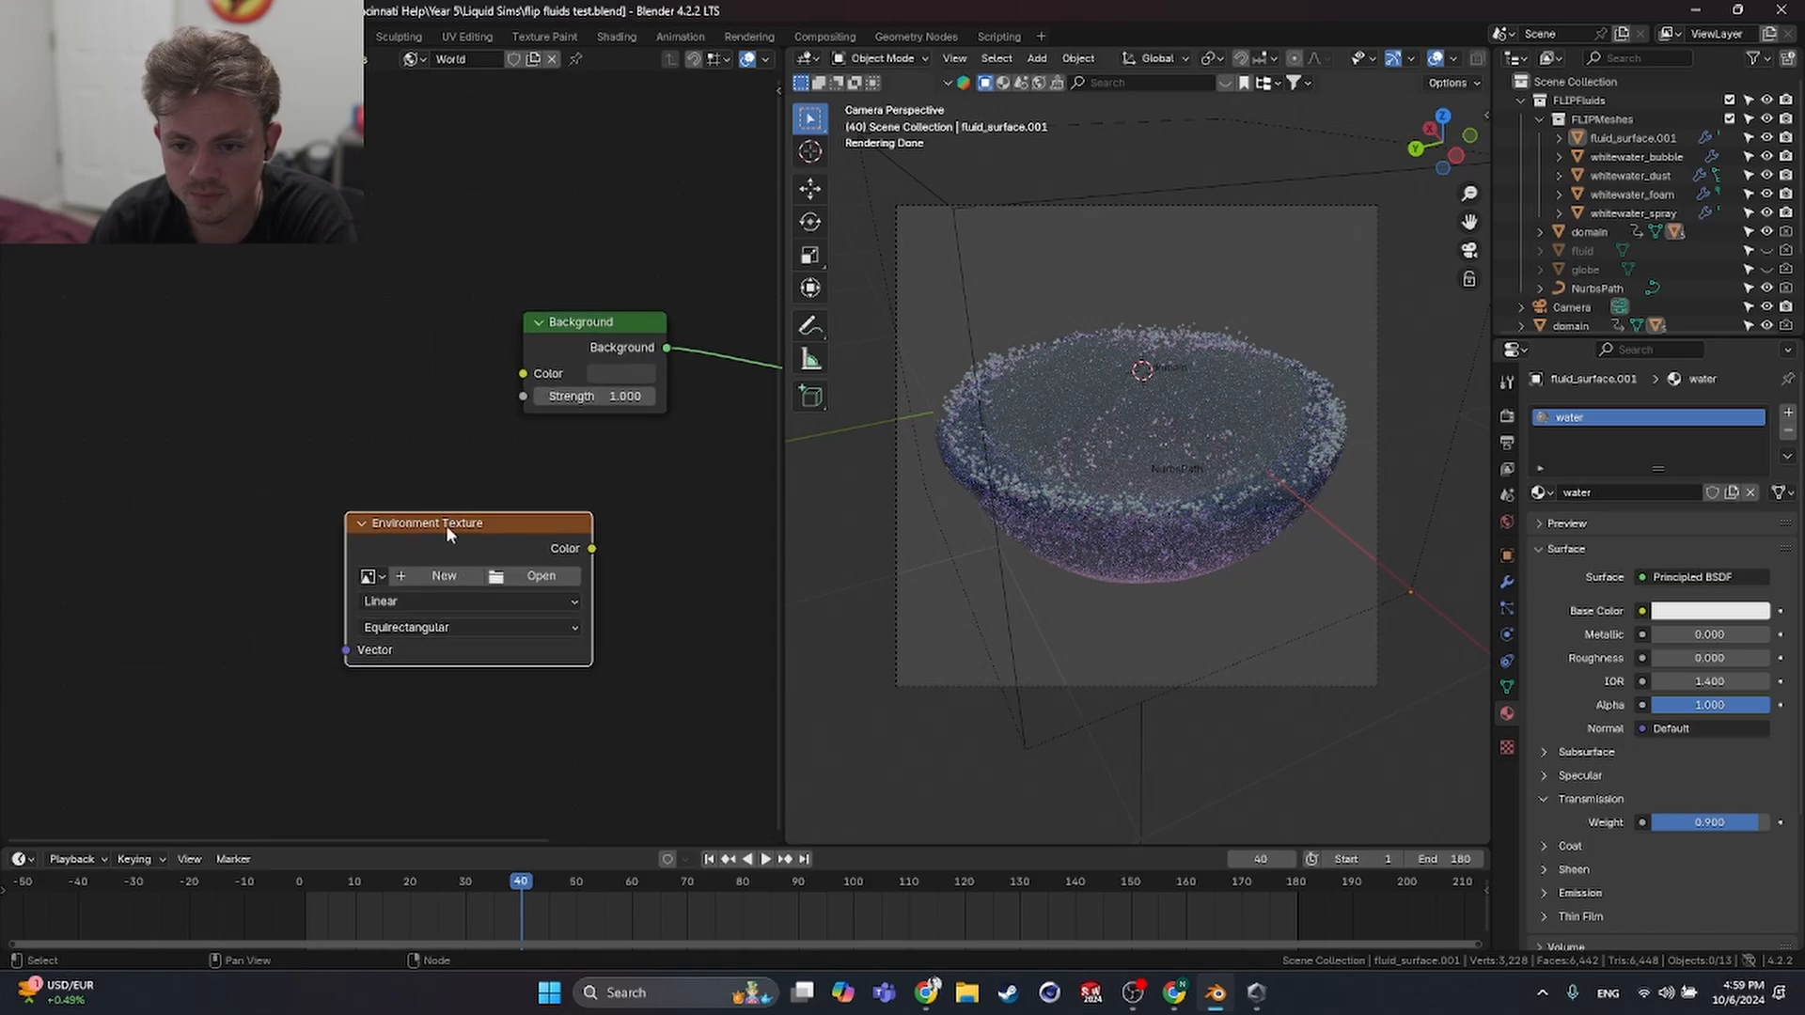
left_click(445, 524)
left_click_drag(472, 512, 299, 322)
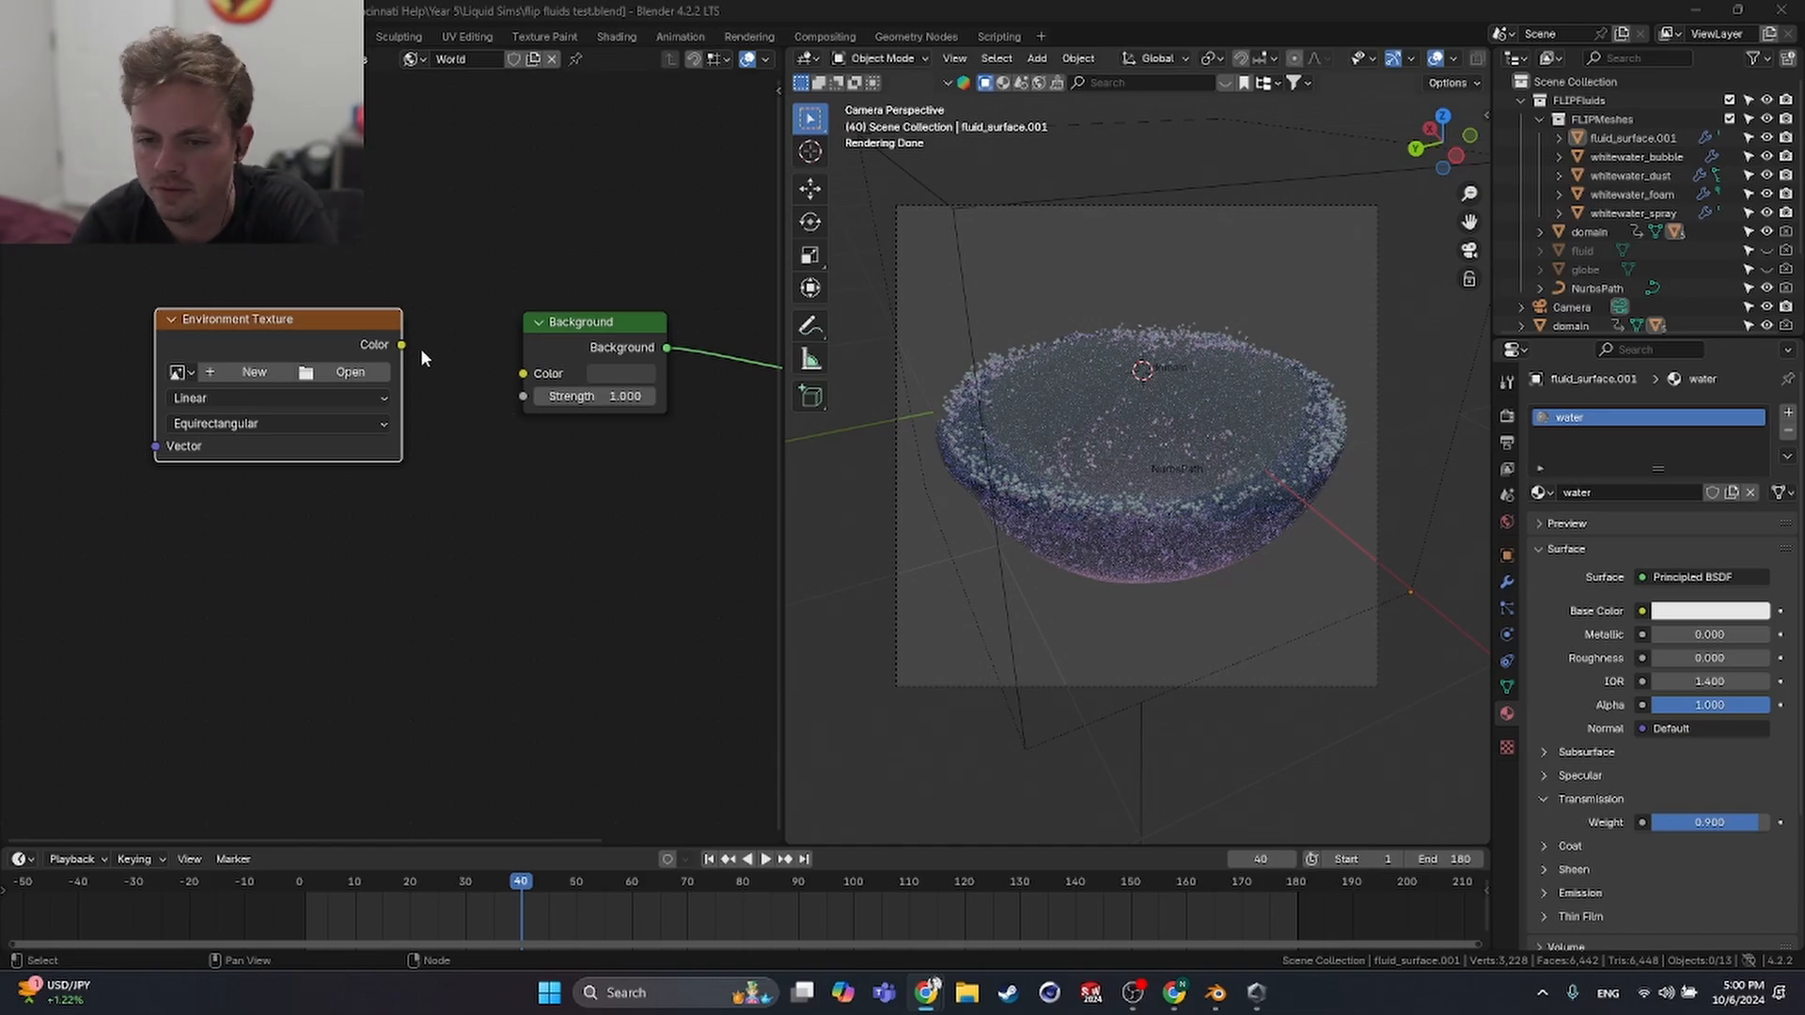
left_click_drag(403, 345, 541, 375)
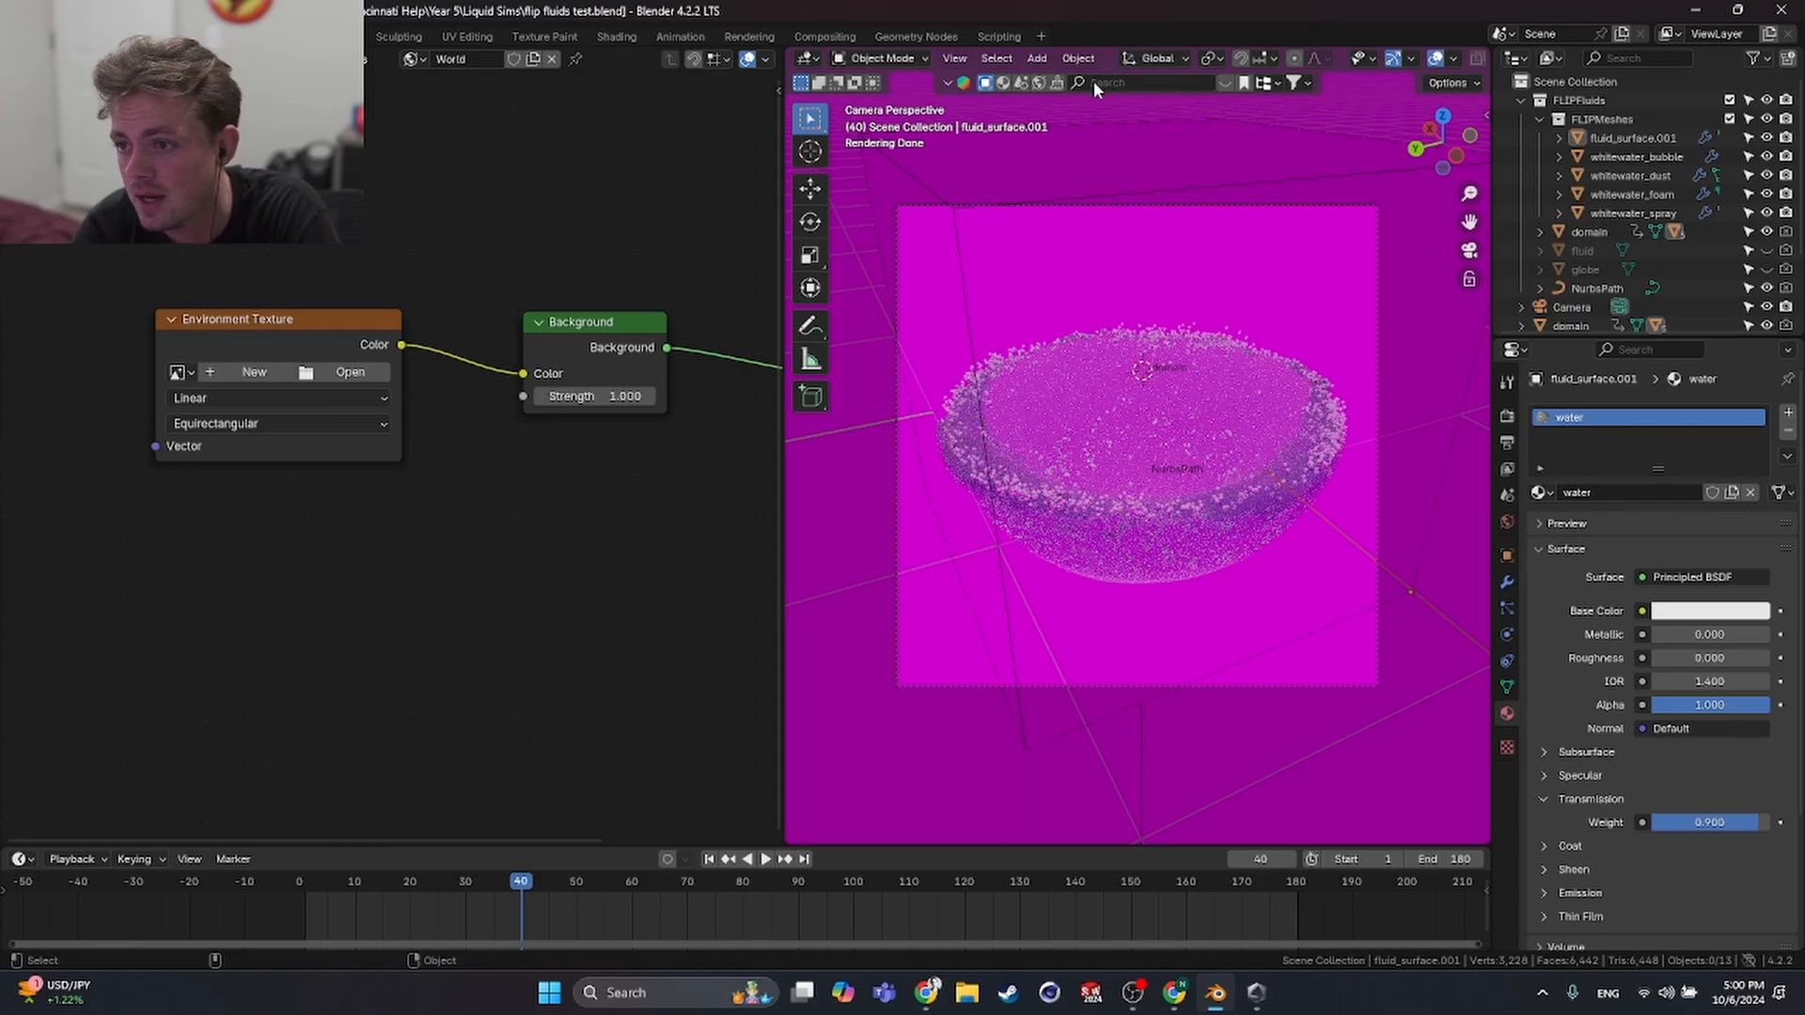
- Set the asset library search to HDRs and widen the 3D viewport across most of the node editor's space
left_click(1037, 83)
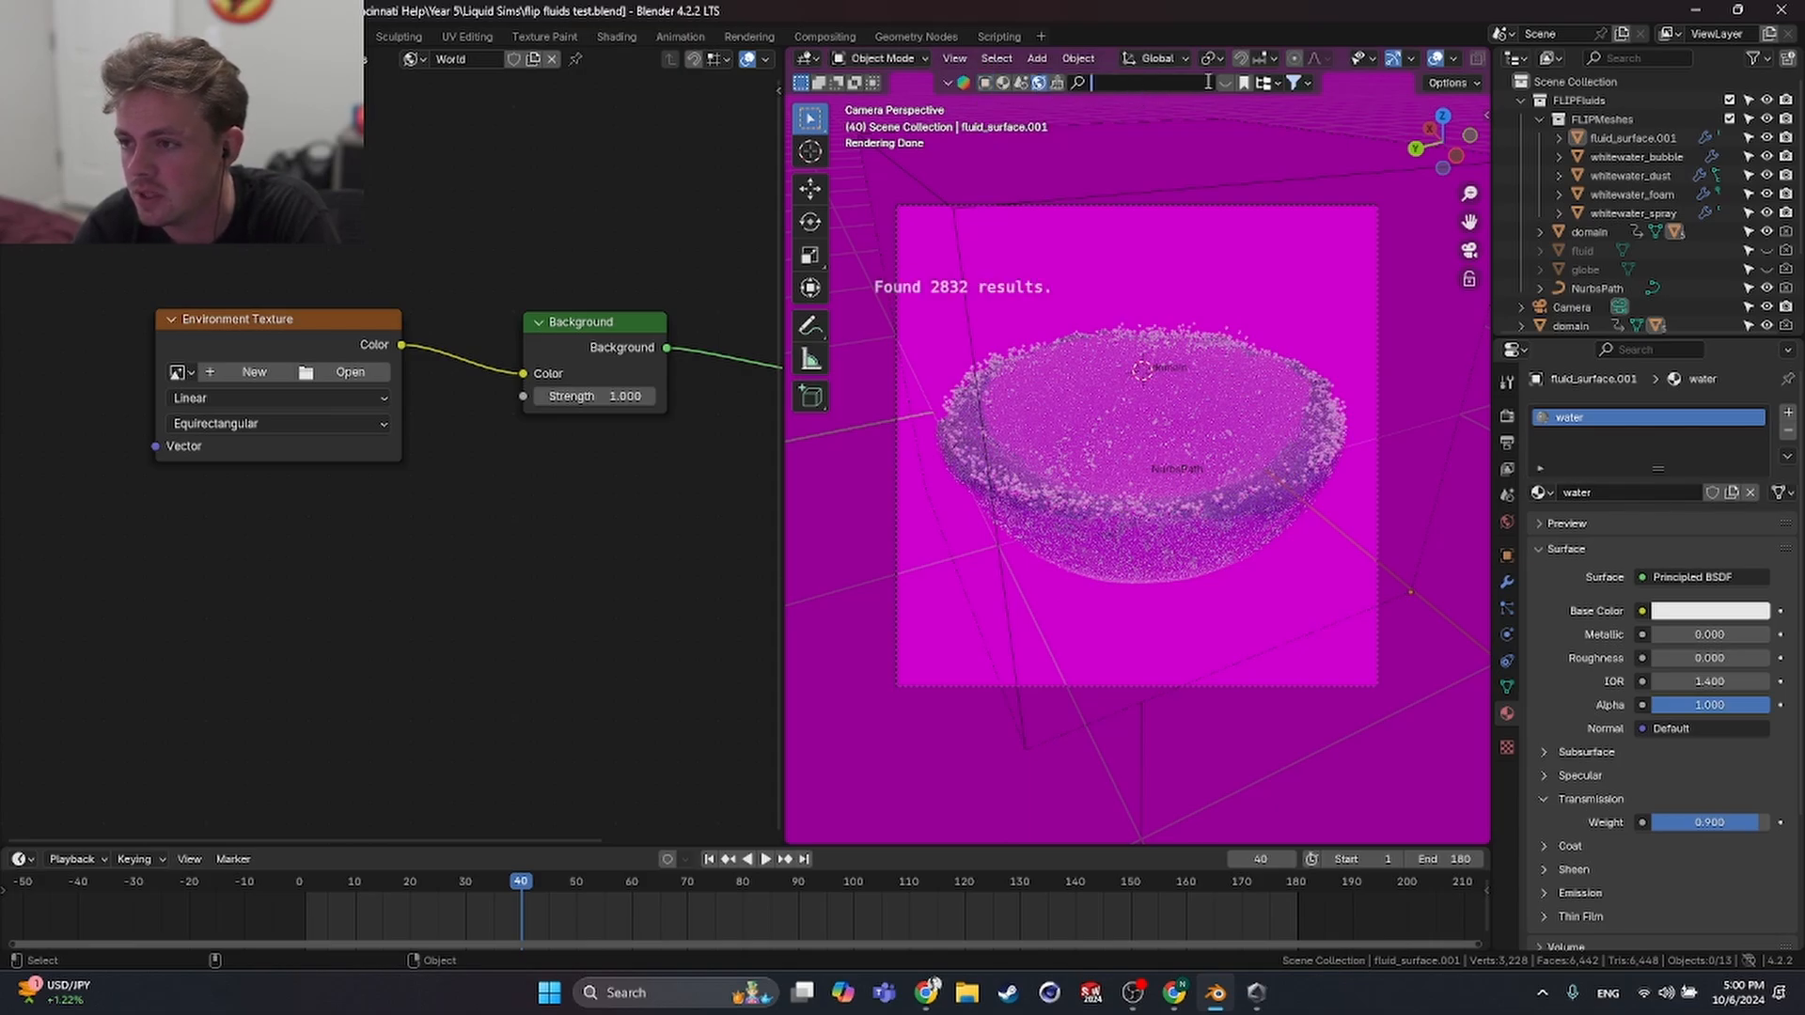
left_click(1223, 84)
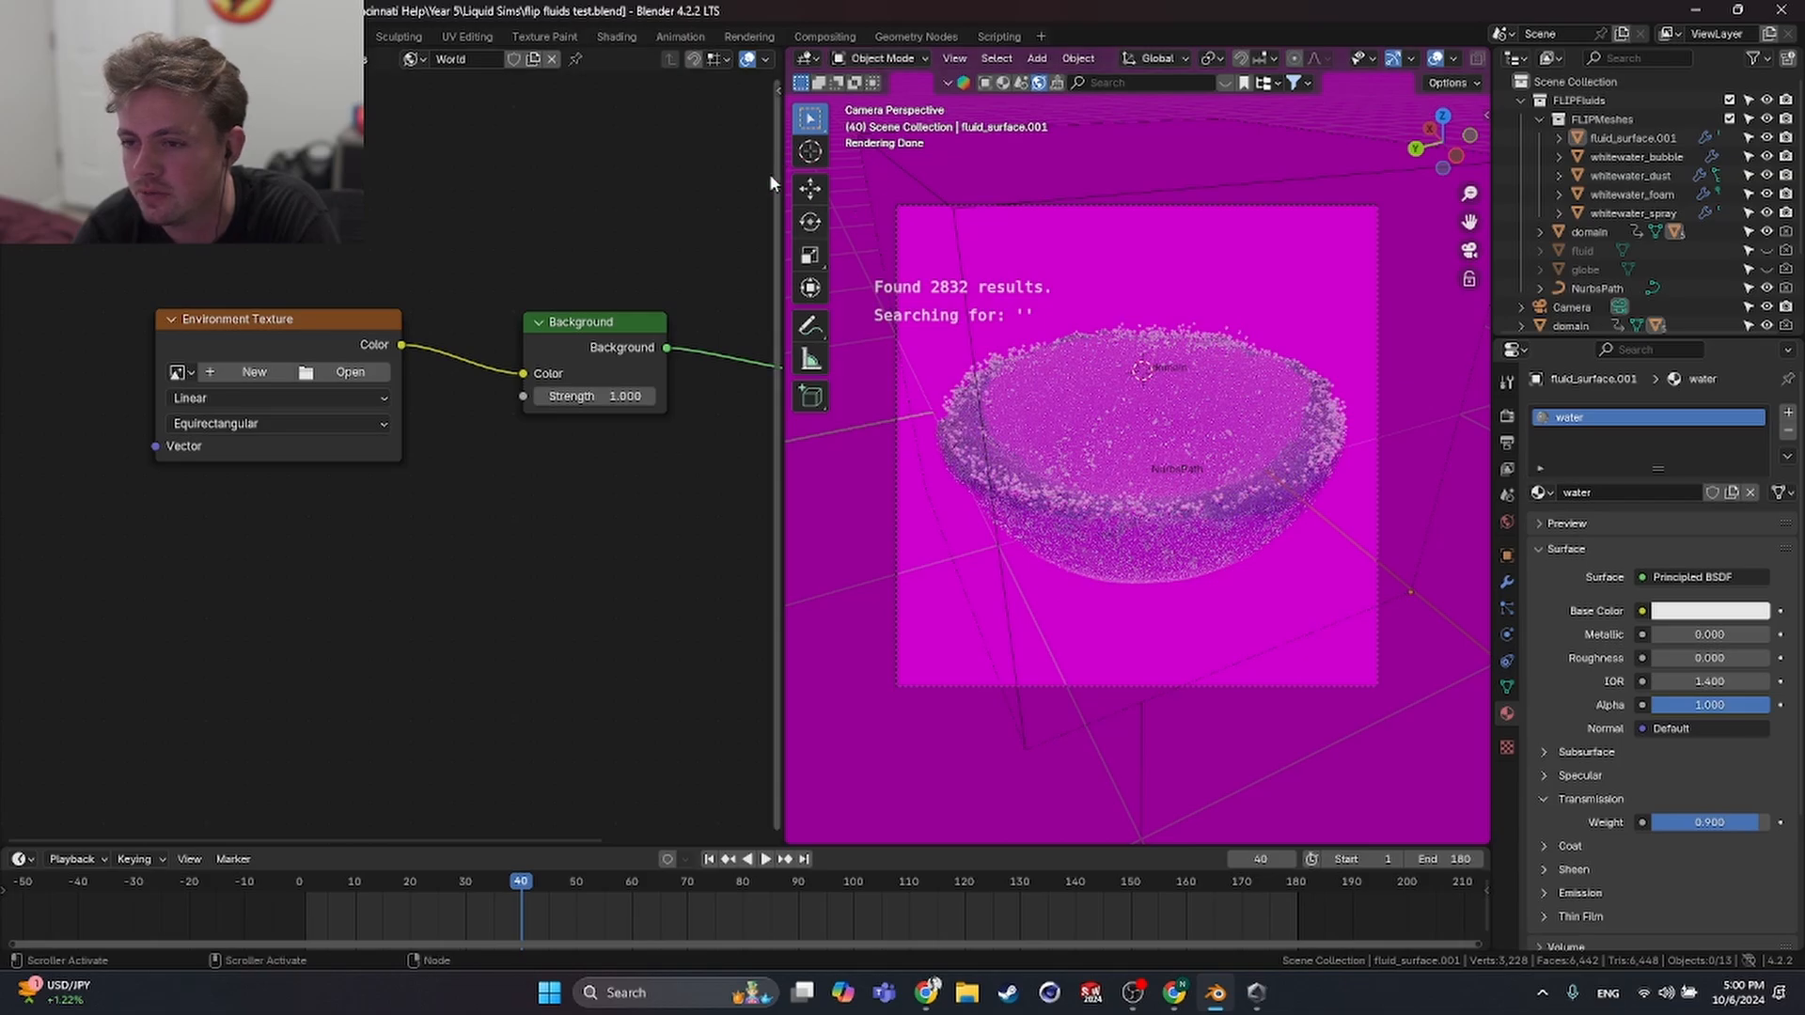
left_click_drag(779, 179, 245, 178)
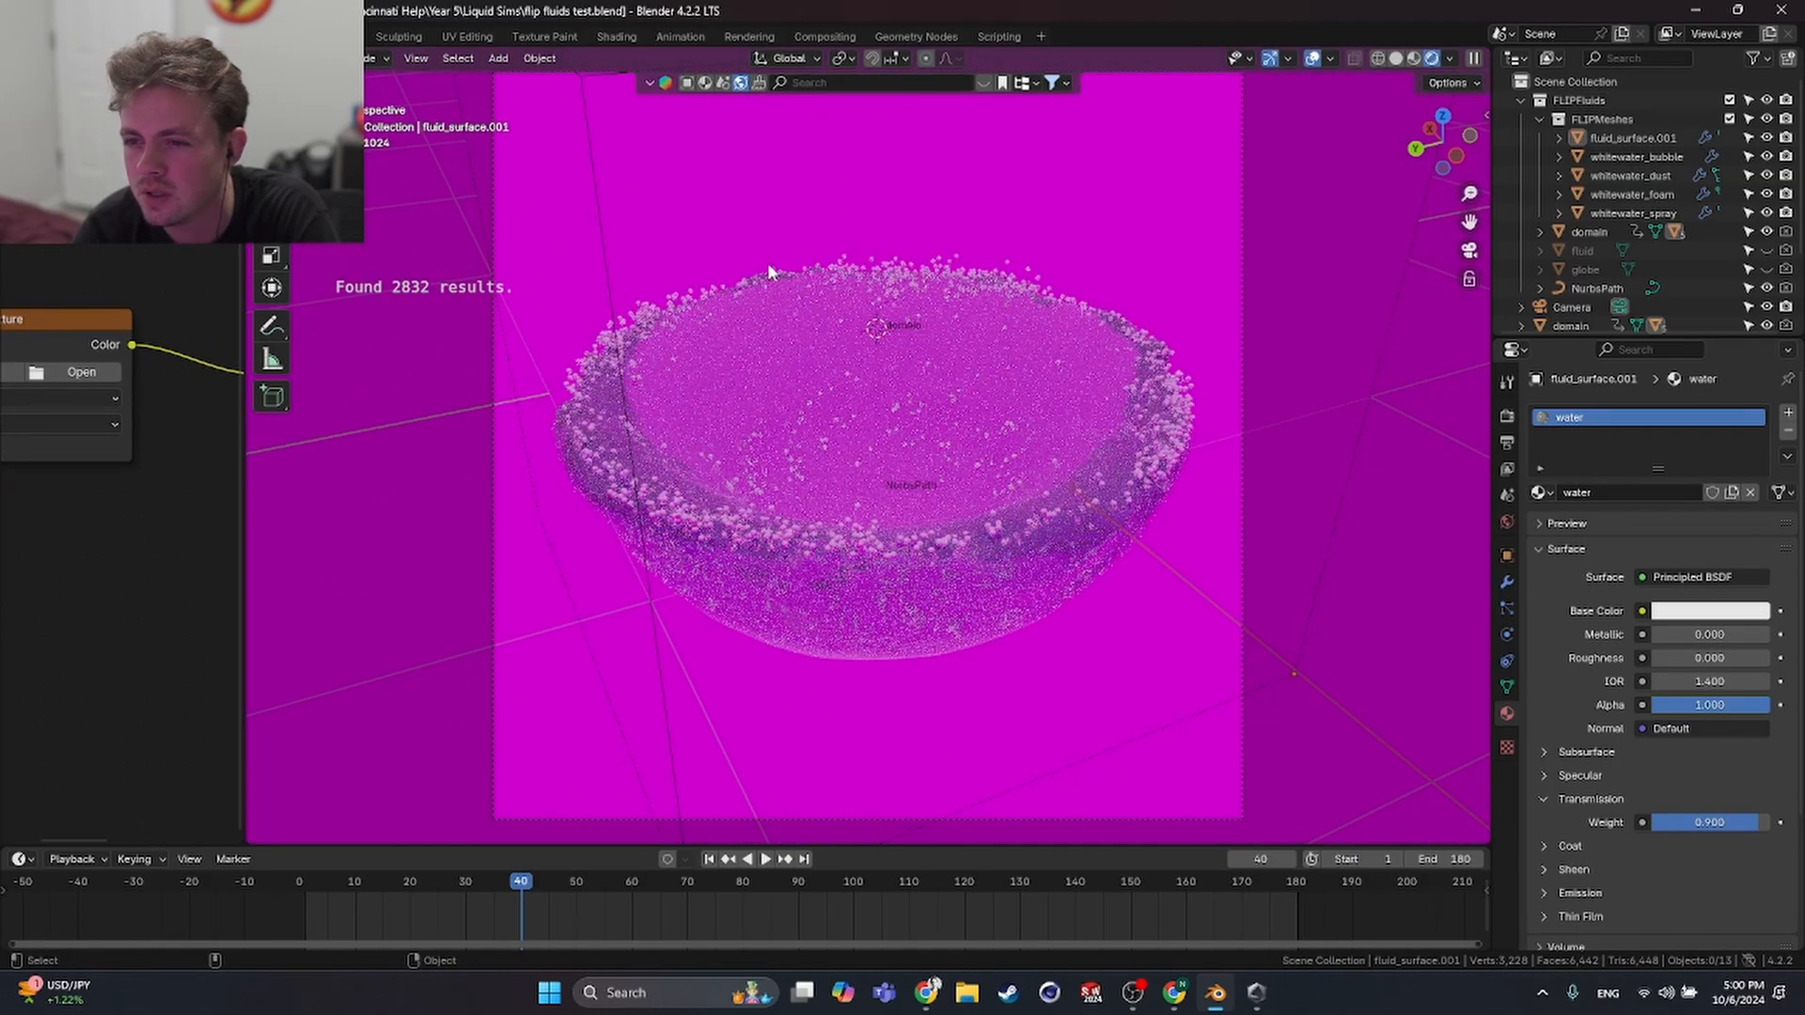
- Switch the viewport to solid shading and show the HDR asset results over it
key("z")
left_click(885, 234)
left_click(981, 80)
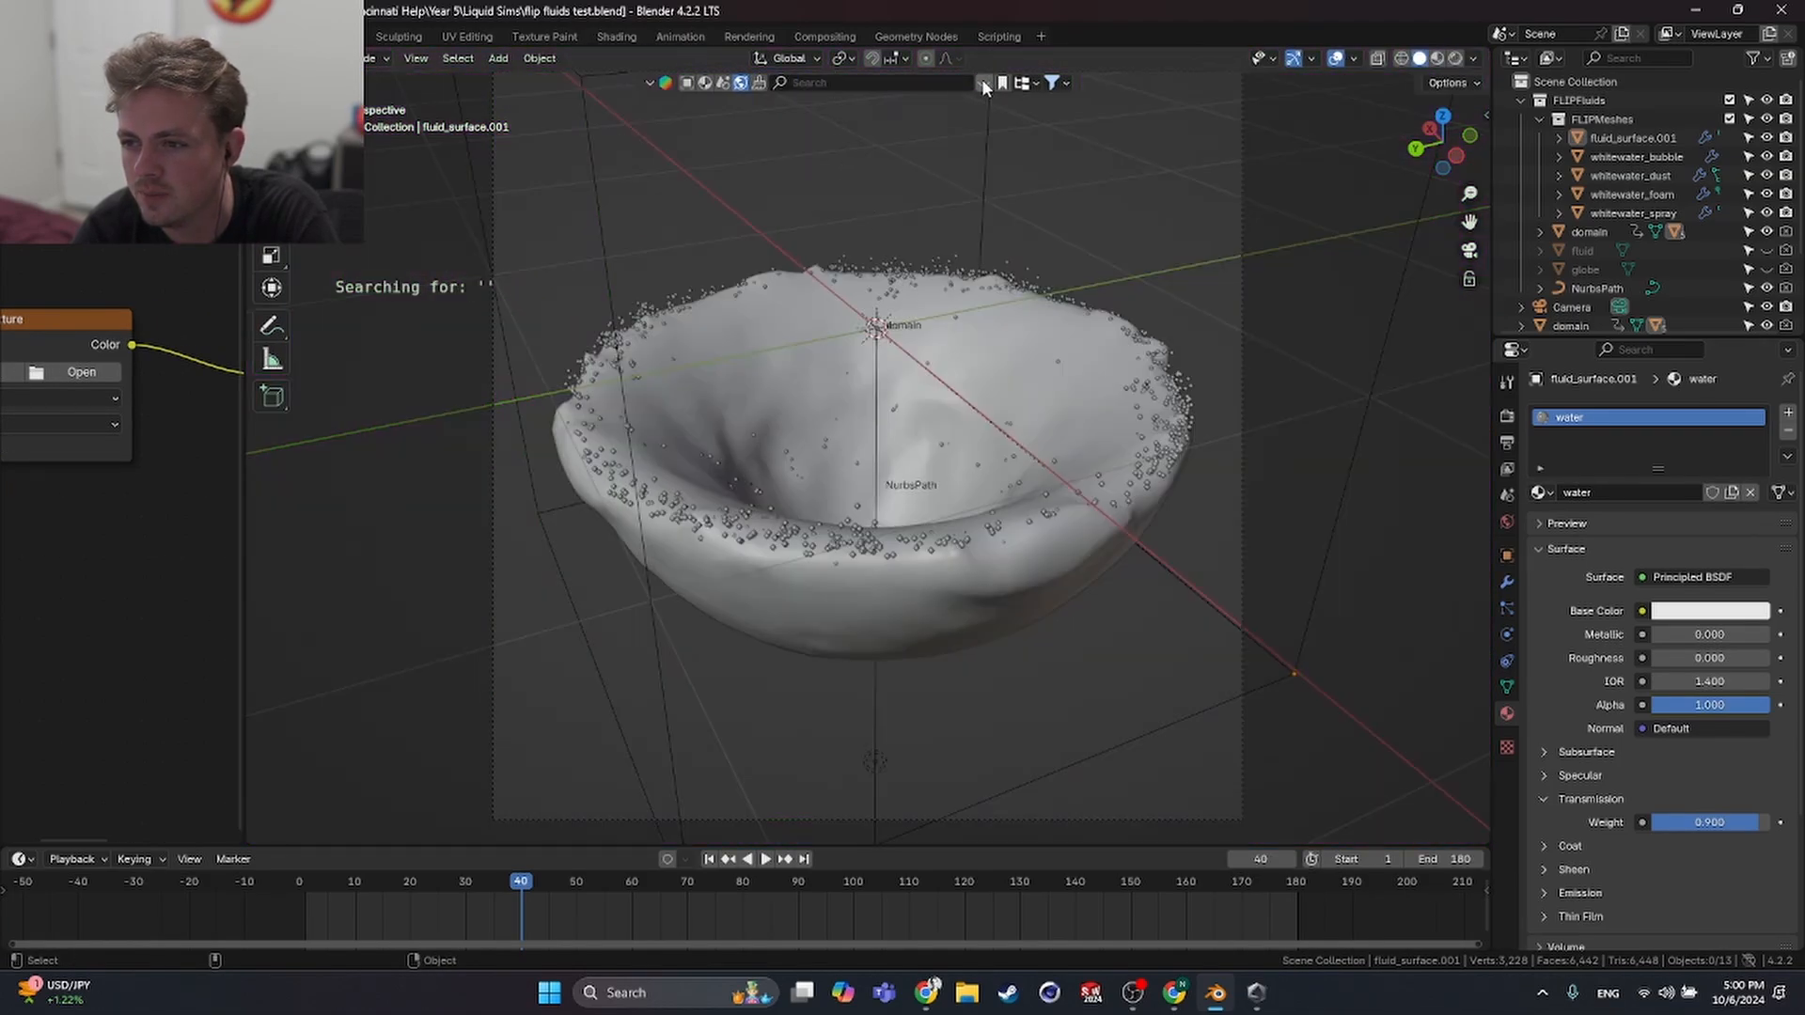
left_click(981, 80)
- Search the HDR asset library for "backlight"
left_click(893, 81)
type("back")
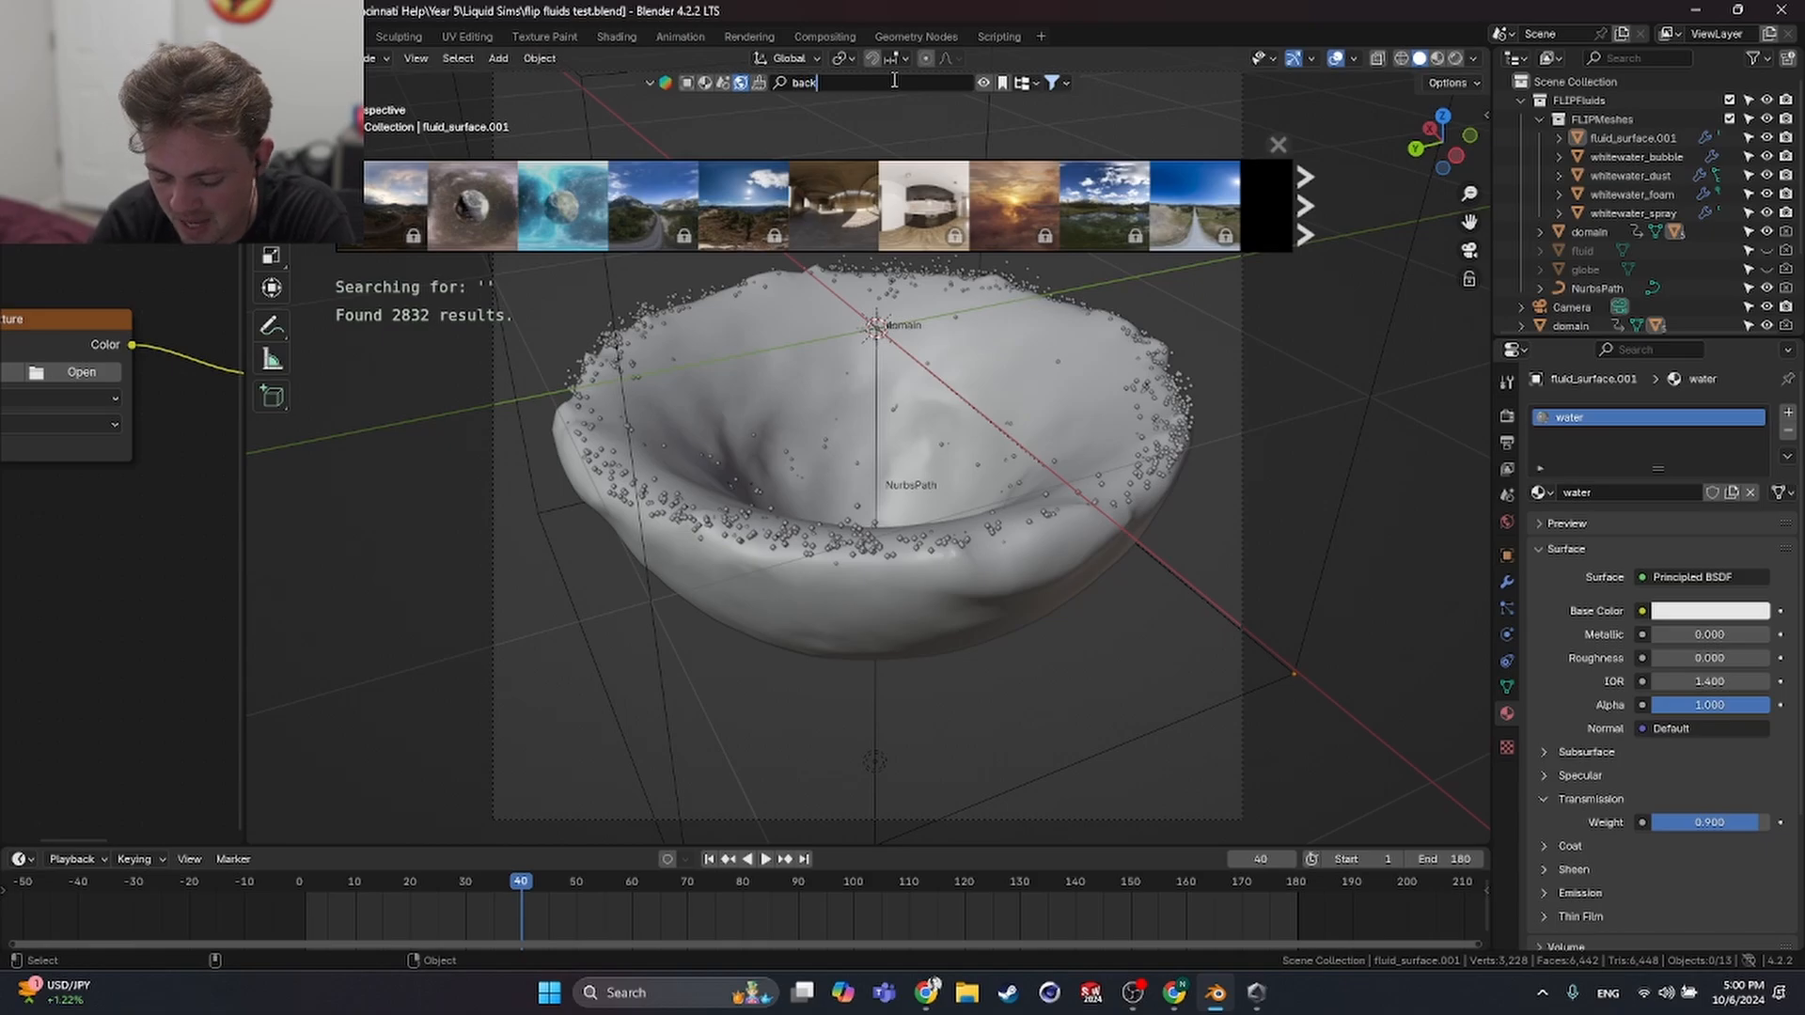
type("light")
key("Return")
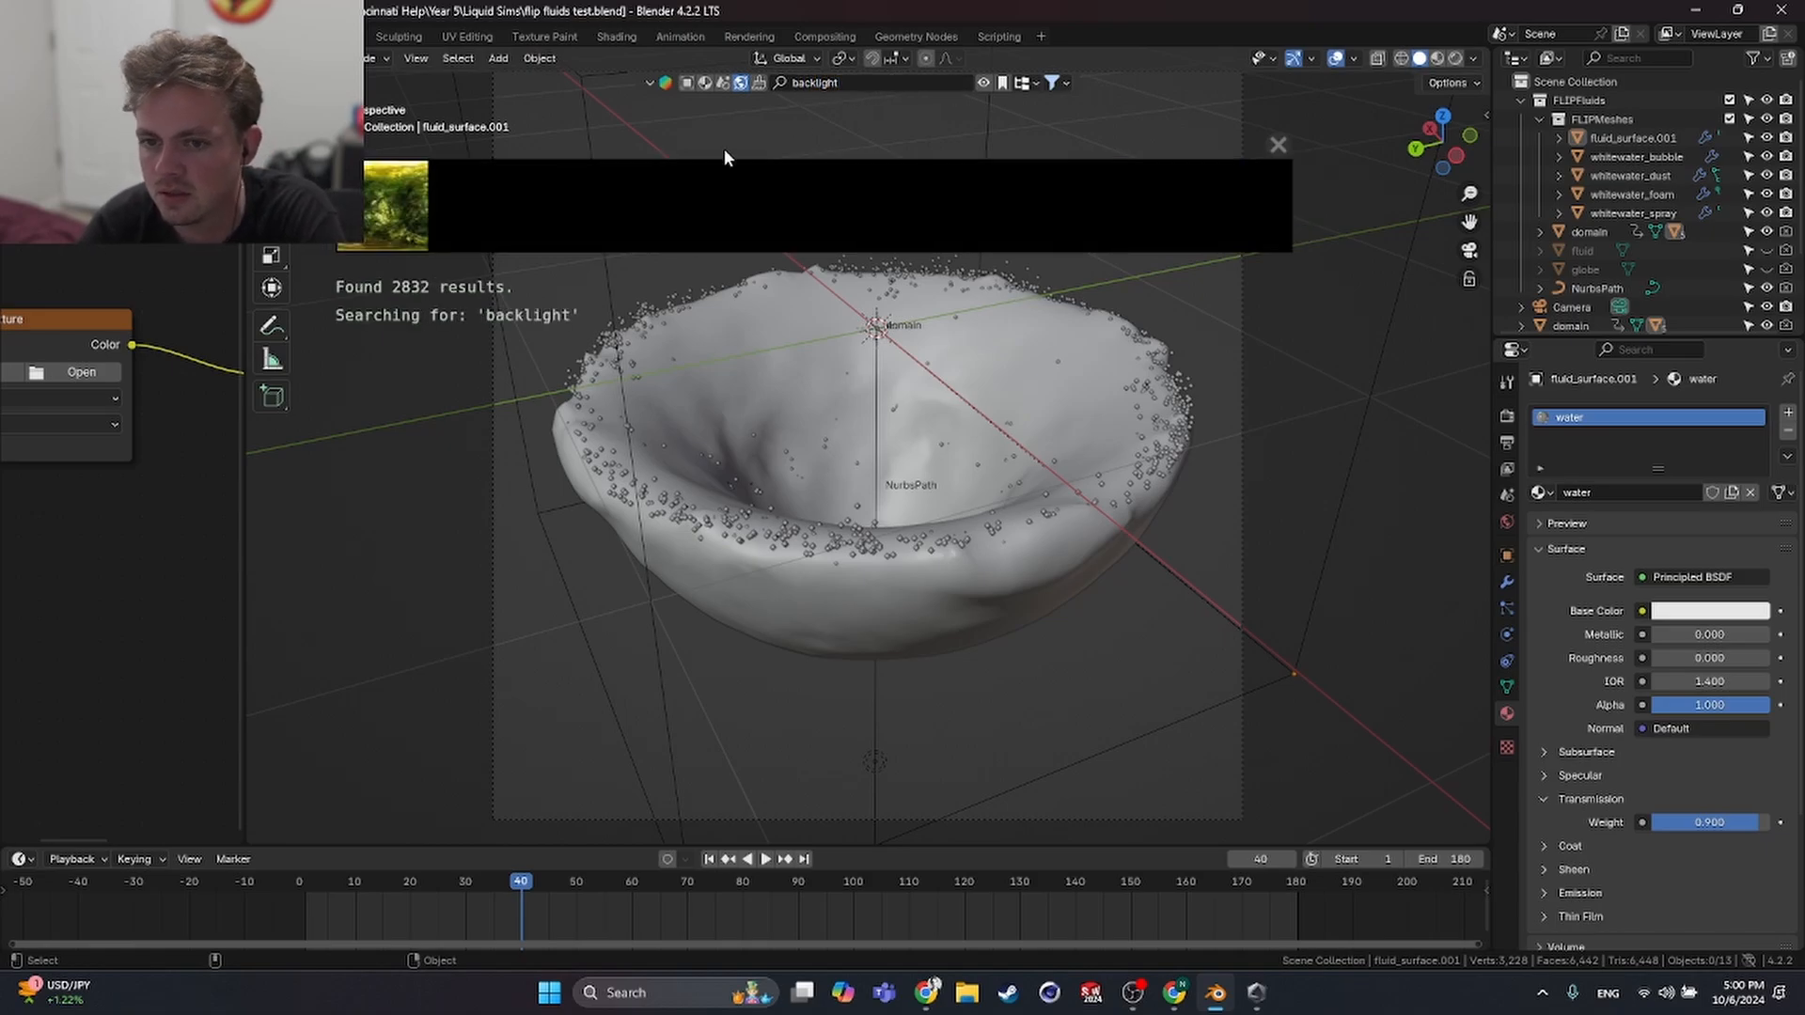
- Change the HDR search term to "backlit" and run the search
left_click(852, 82)
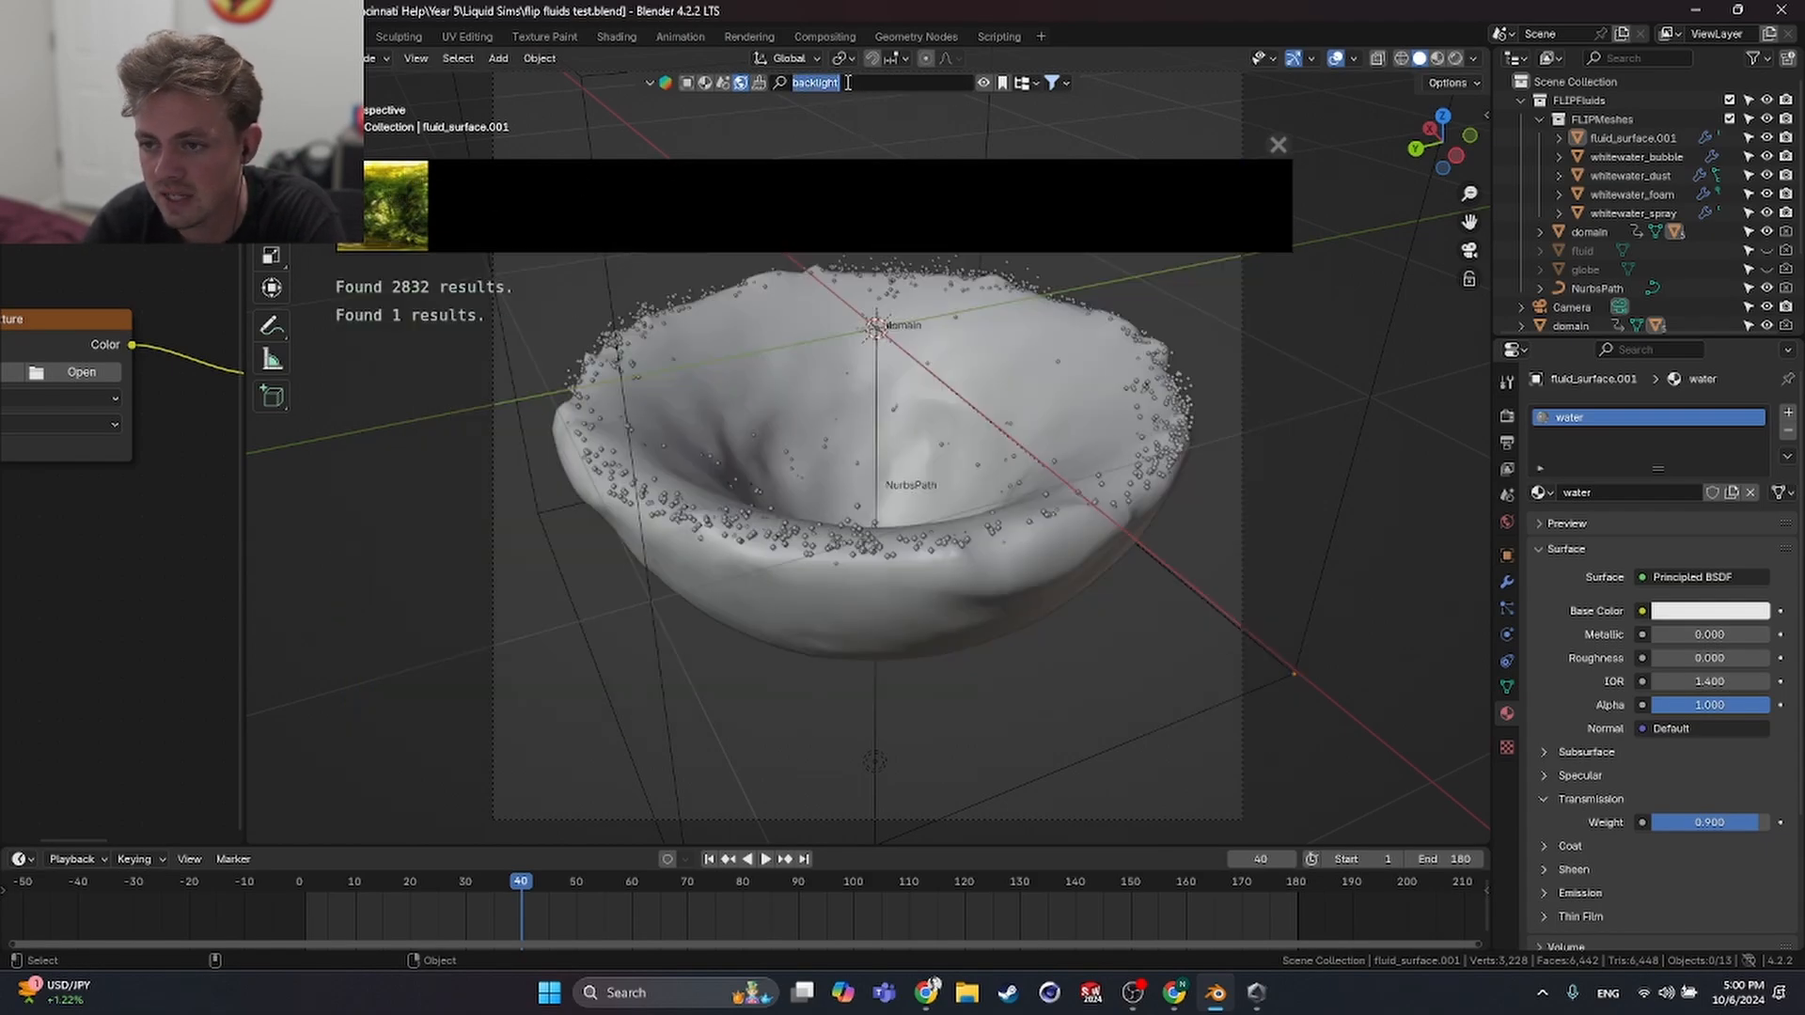
key("End")
key("BackSpace")
key("BackSpace")
key("BackSpace")
key("BackSpace")
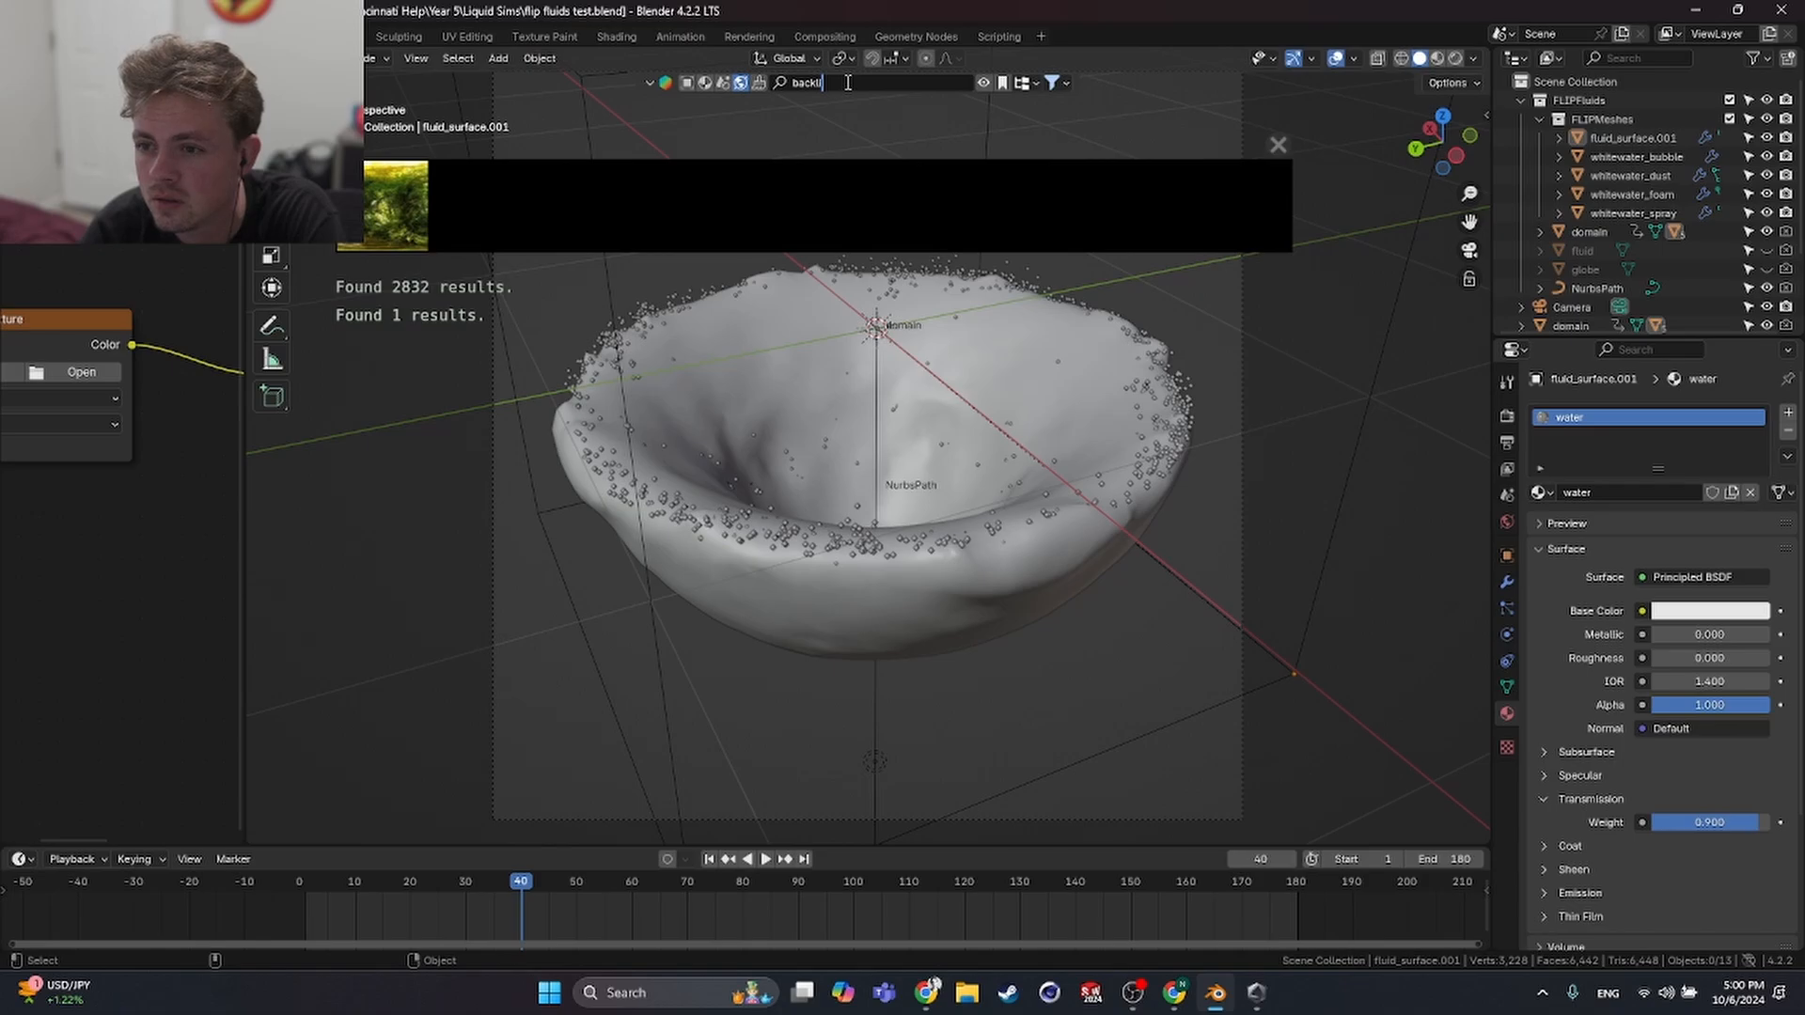
type("it")
key("Return")
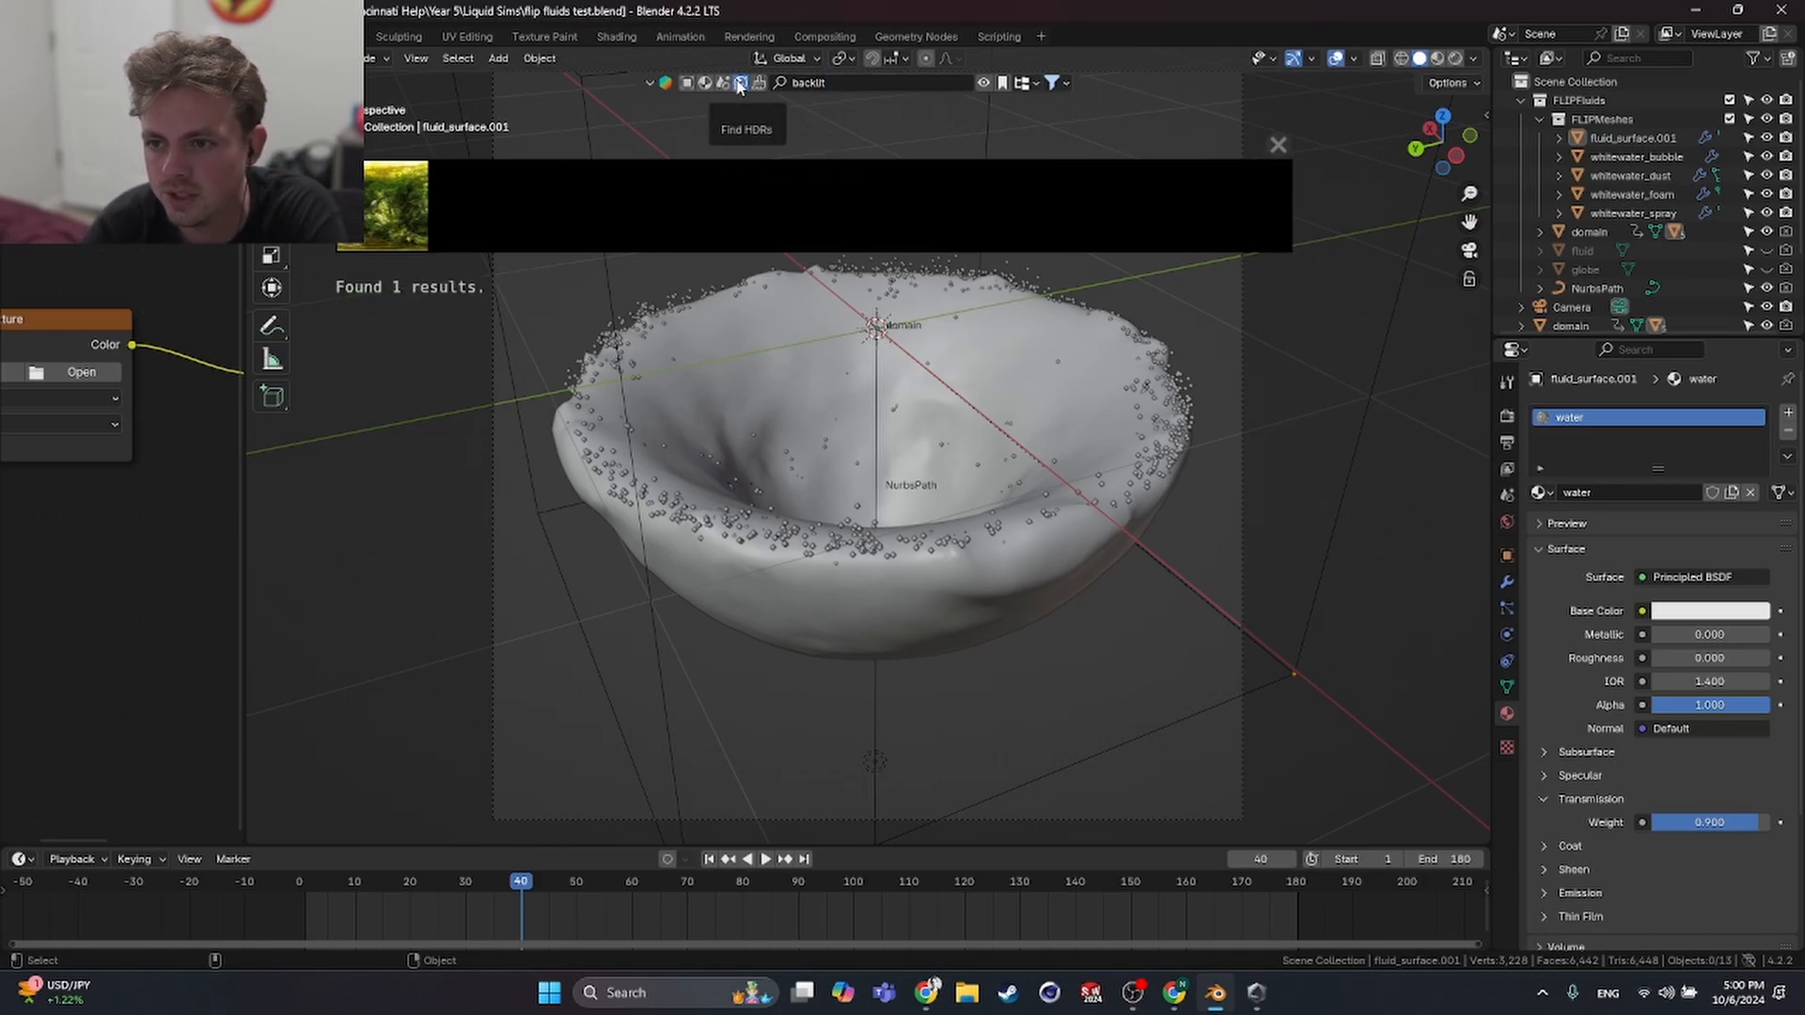
- Search the HDR assets for "Back Light" as two separate words
left_click(865, 83)
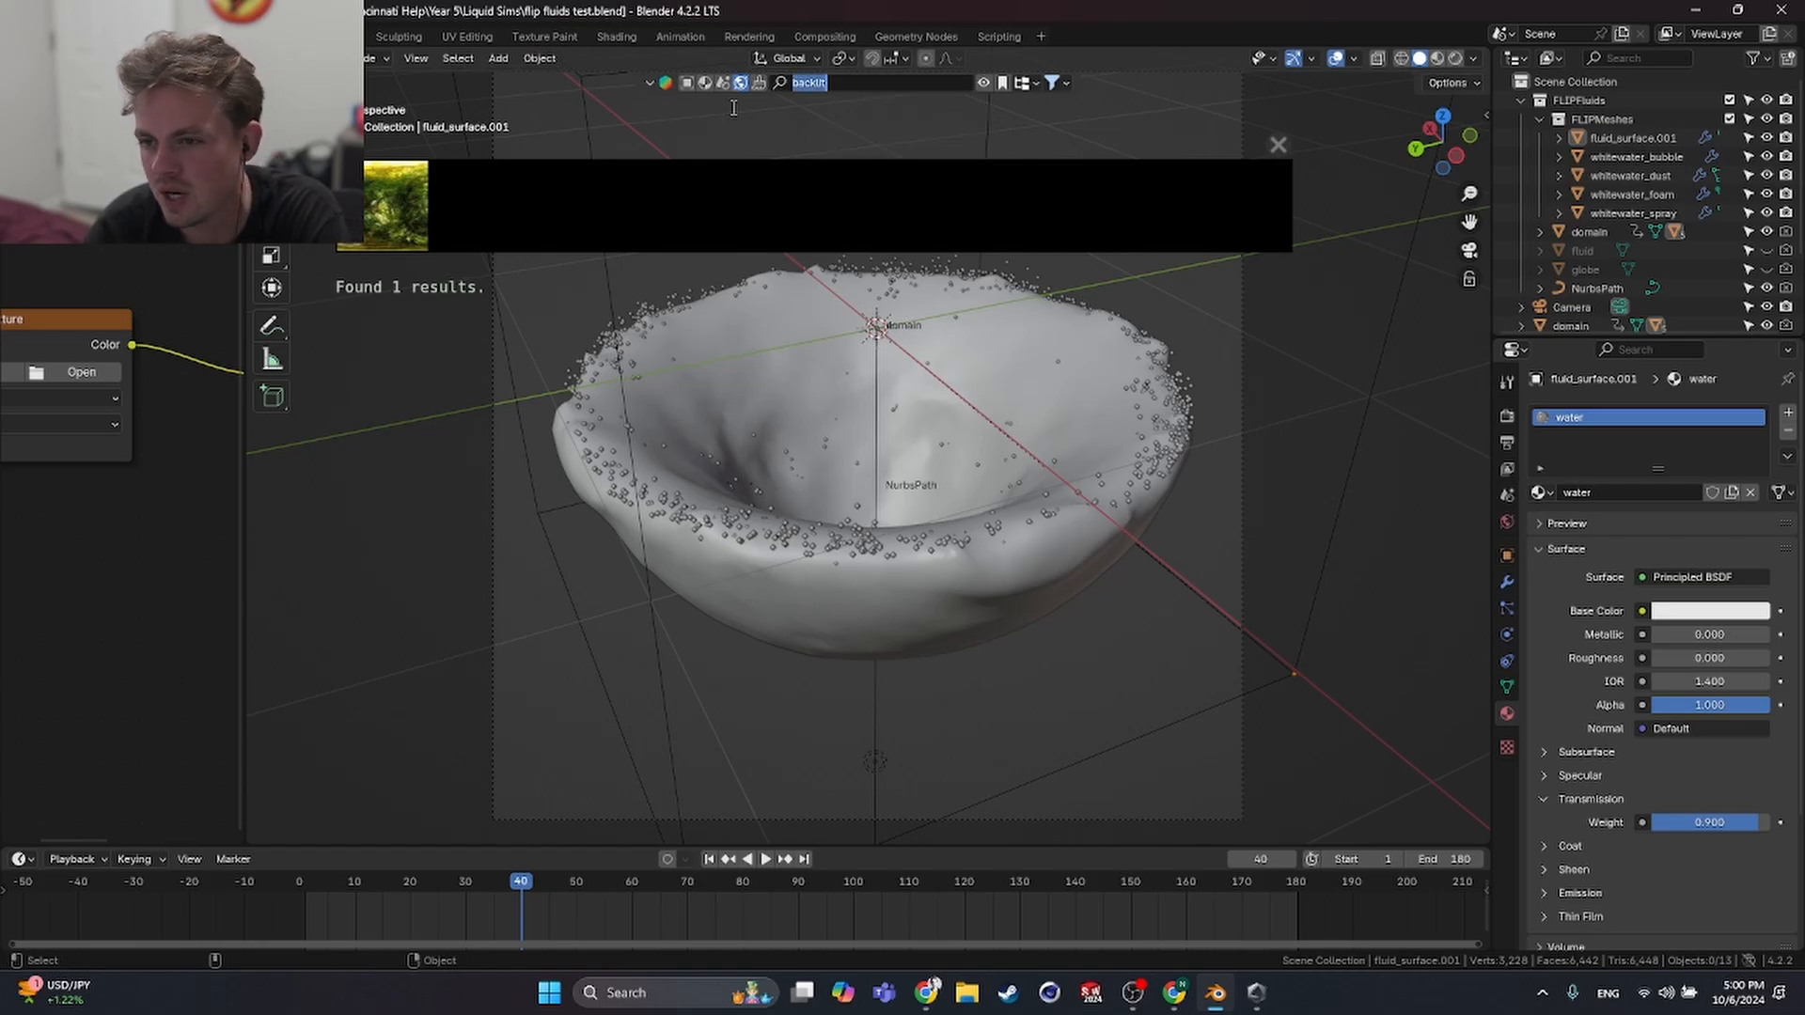
type("Back Lig")
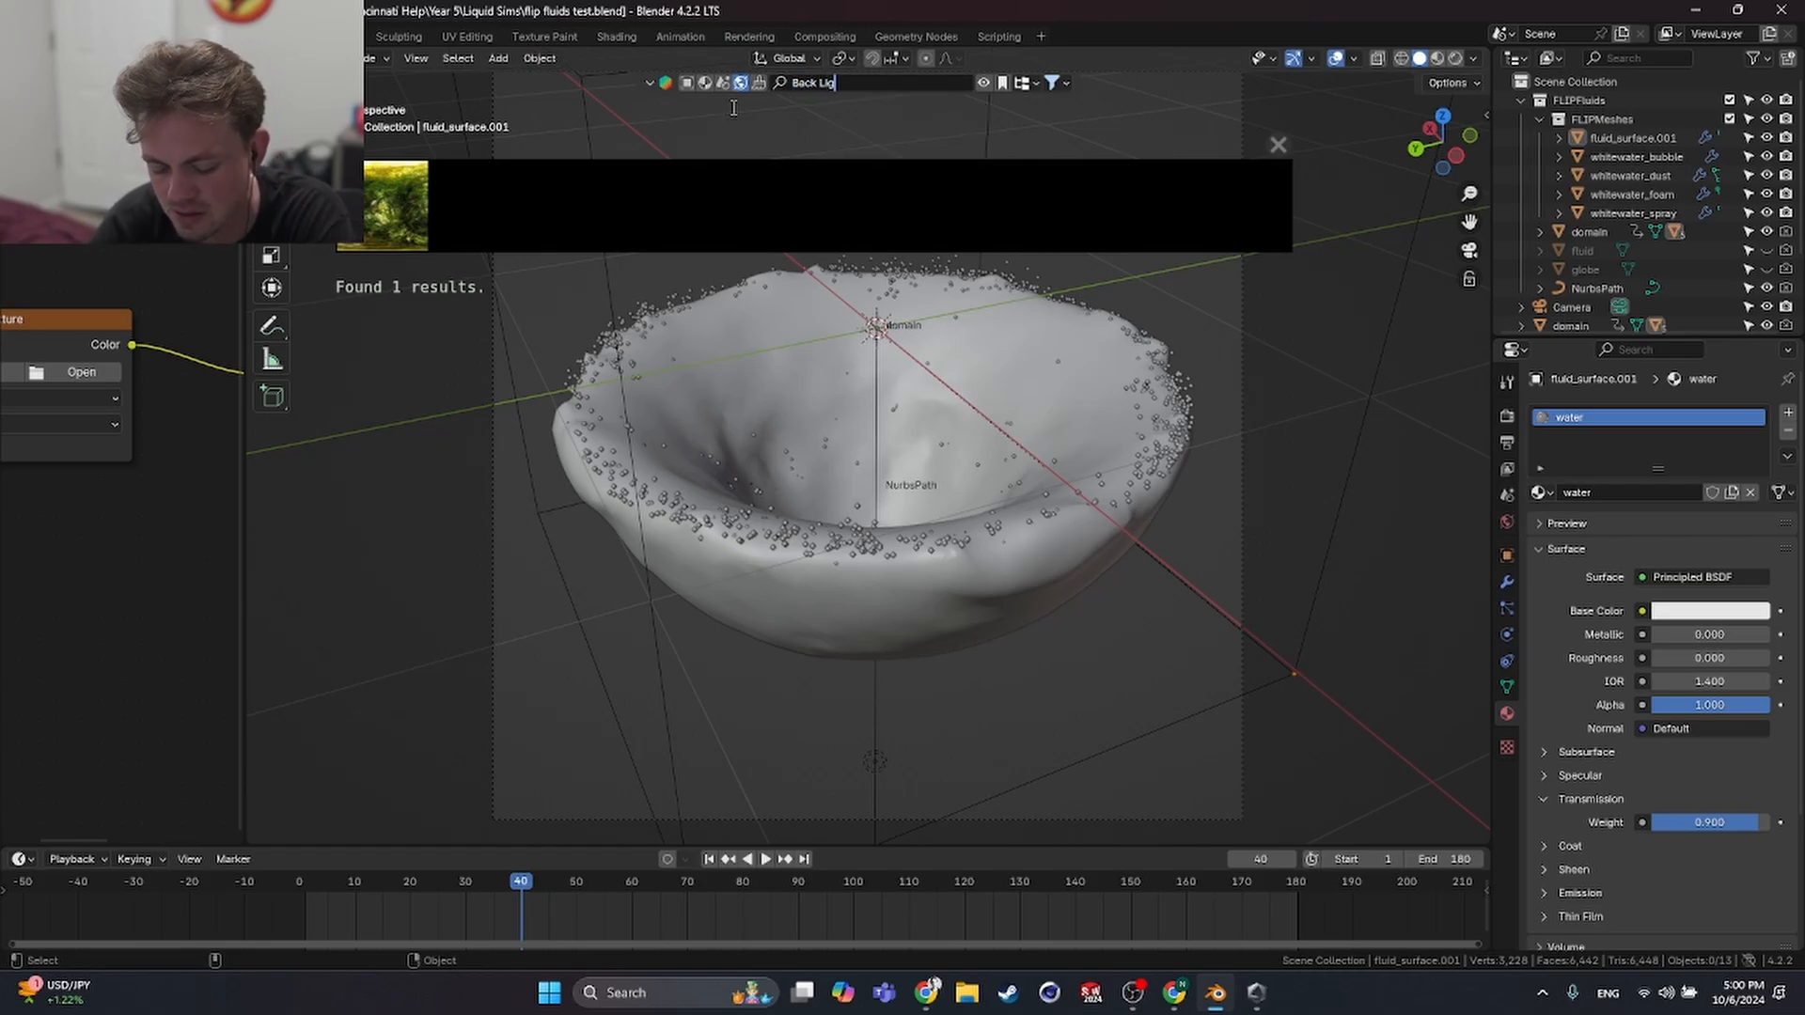
type("ht")
key("Return")
- Examine the previews of the "Back Light" HDRs for a dark, studio-style lighting environment
mouse_move(406, 194)
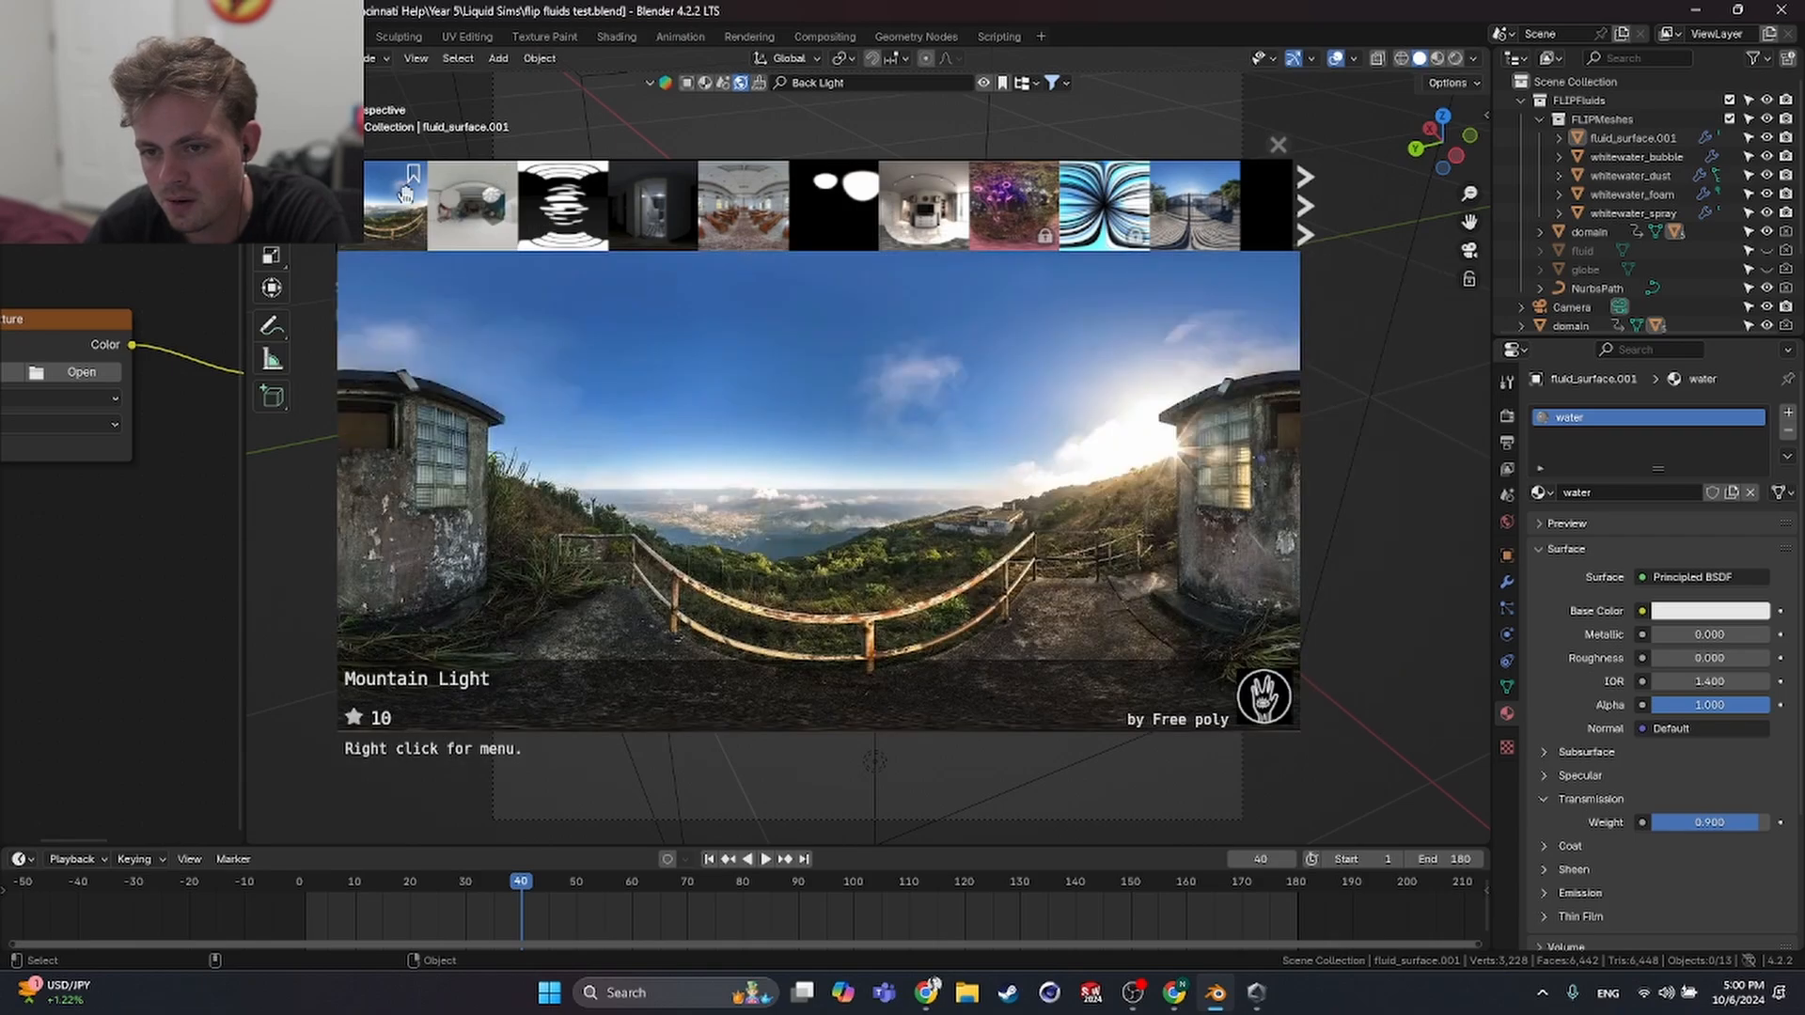
mouse_move(492, 230)
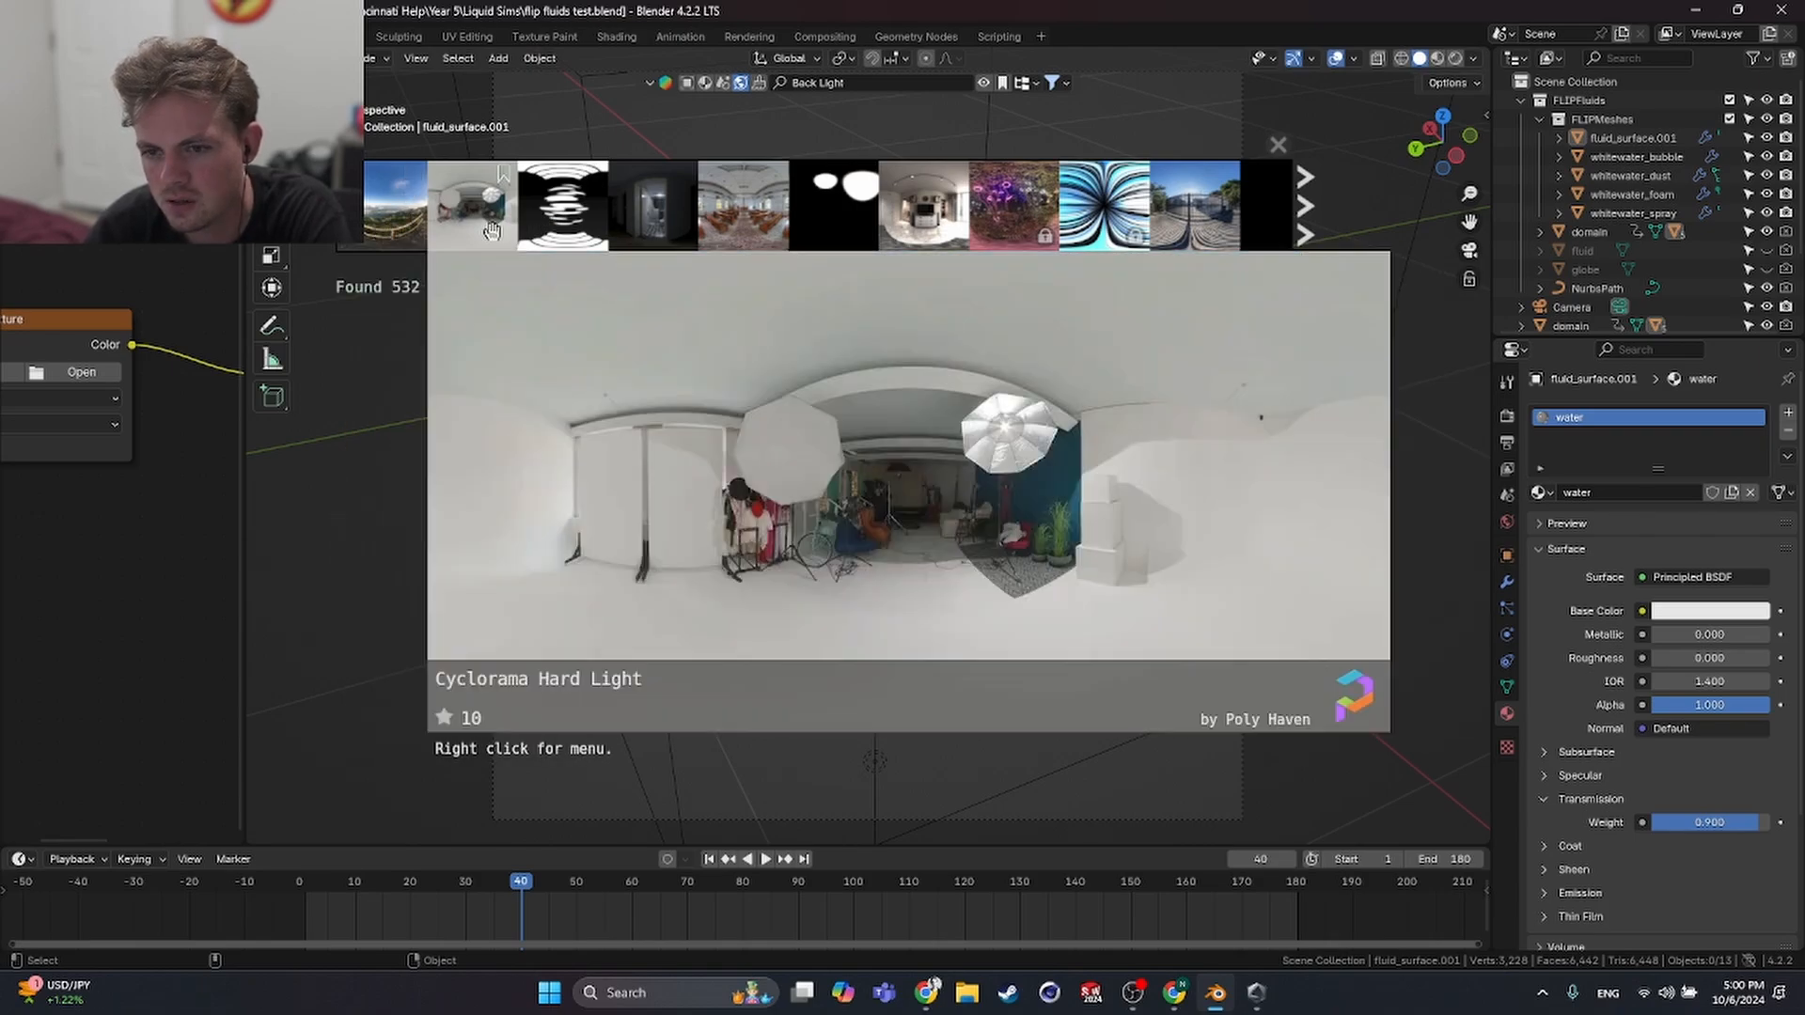
mouse_move(573, 225)
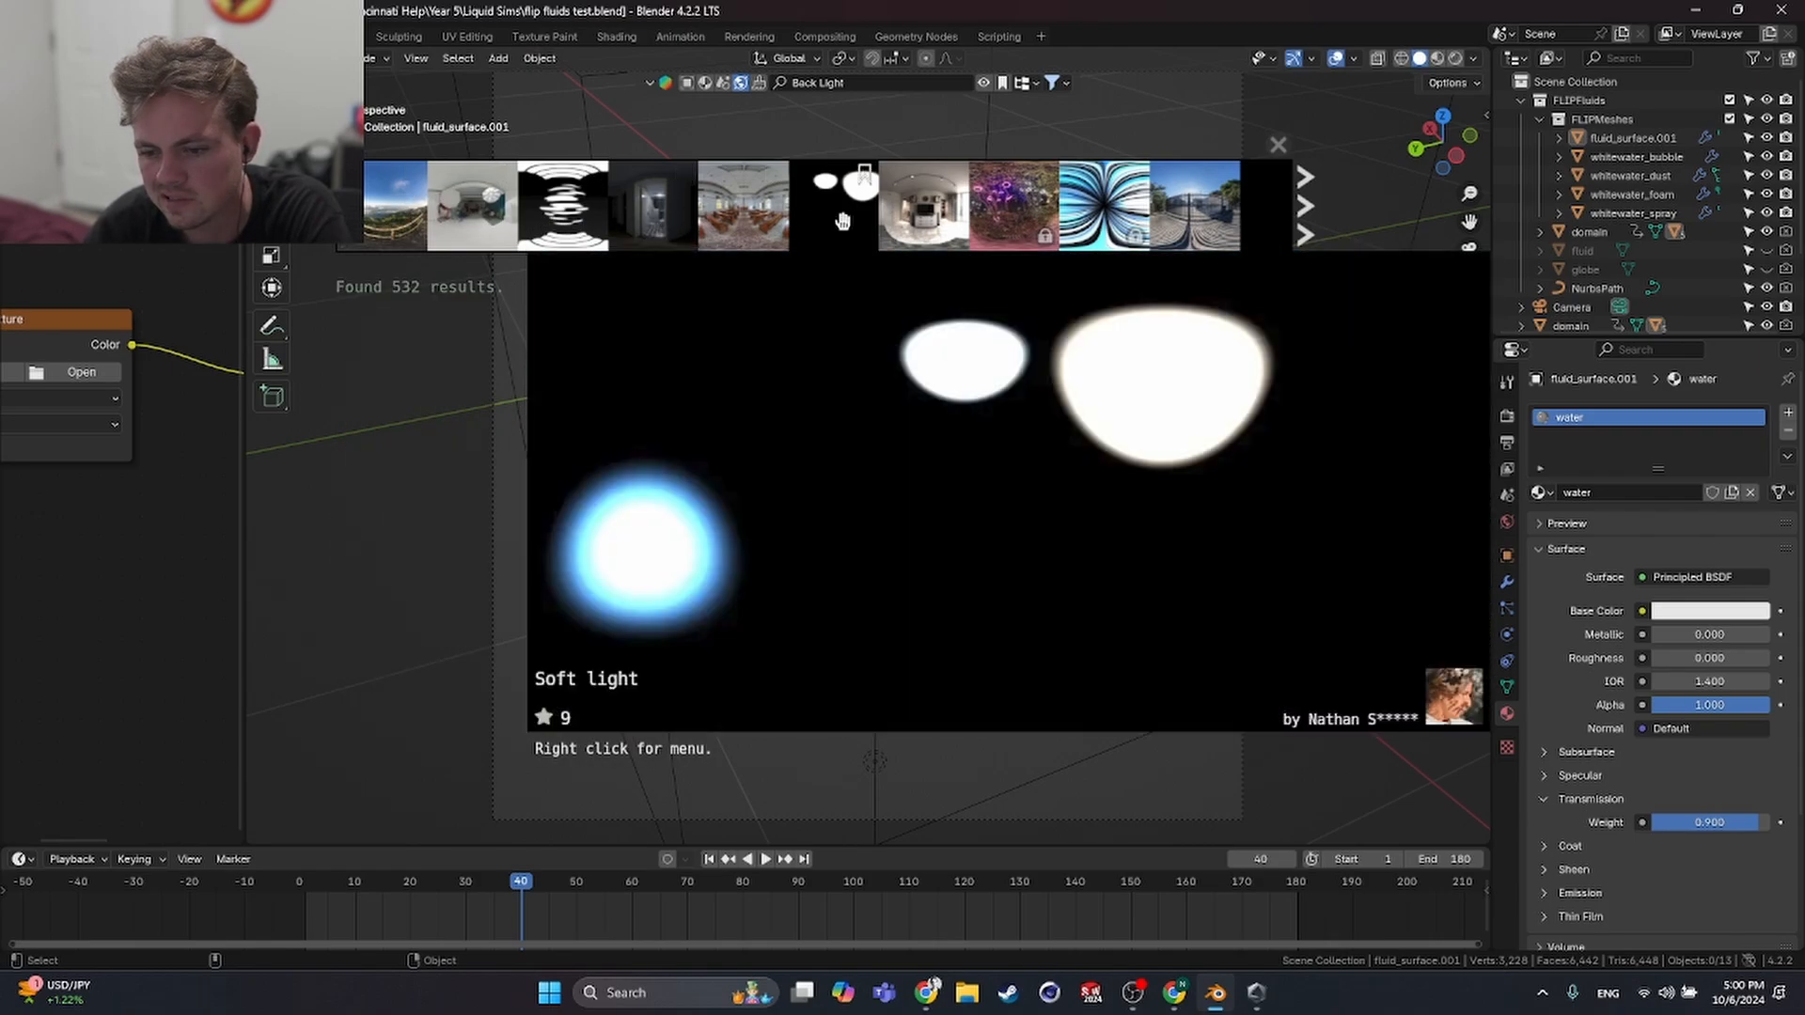
mouse_move(909, 209)
scroll(1095, 212, "down", 6)
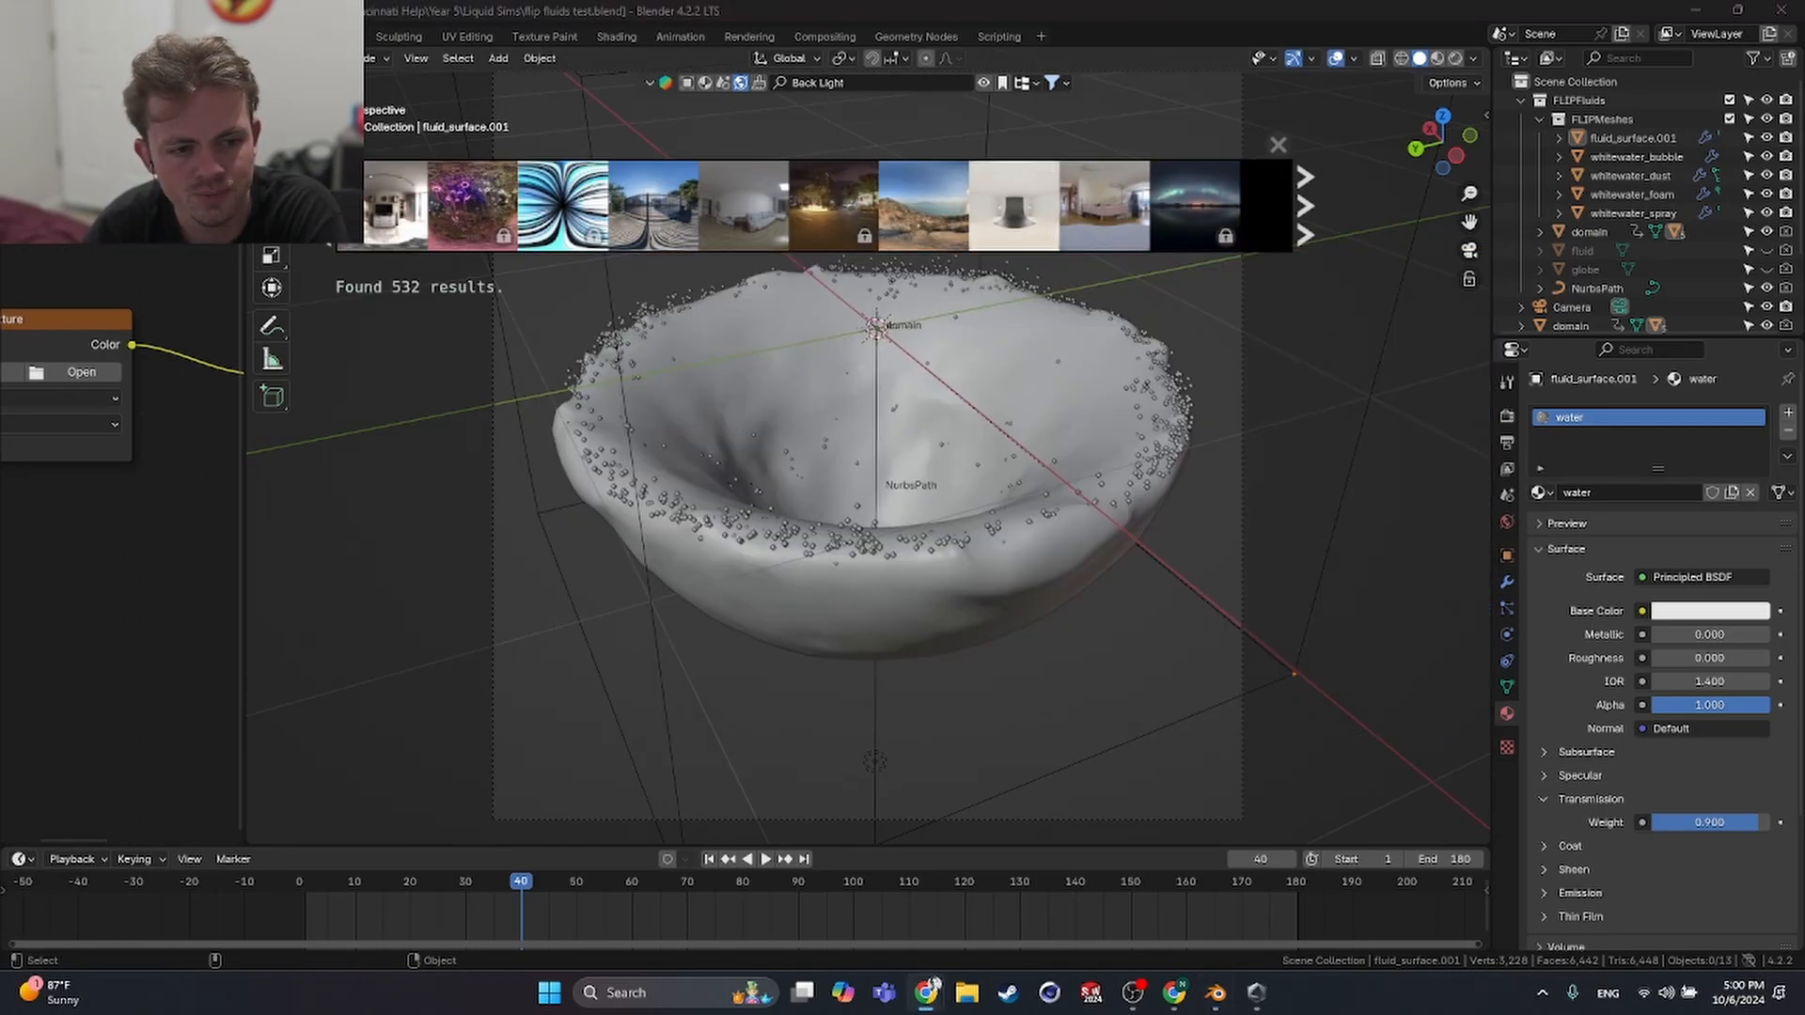
scroll(884, 211, "down", 6)
scroll(924, 224, "up", 3)
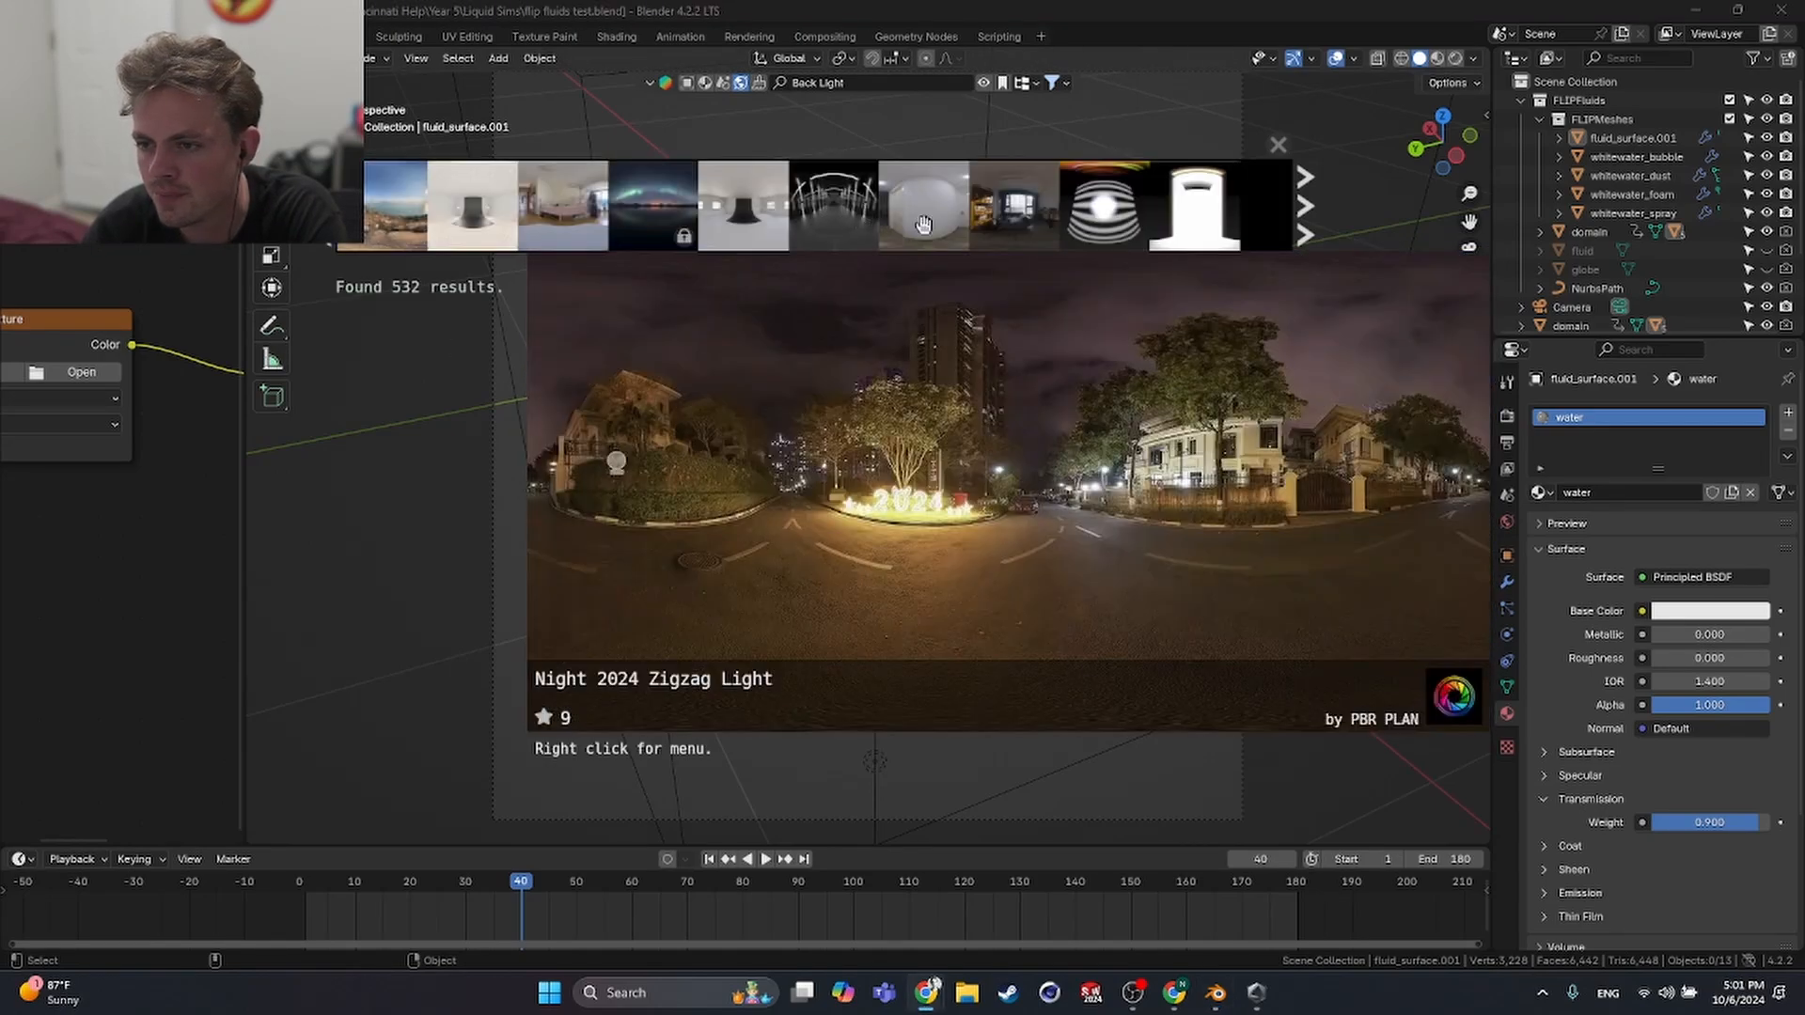
mouse_move(1023, 231)
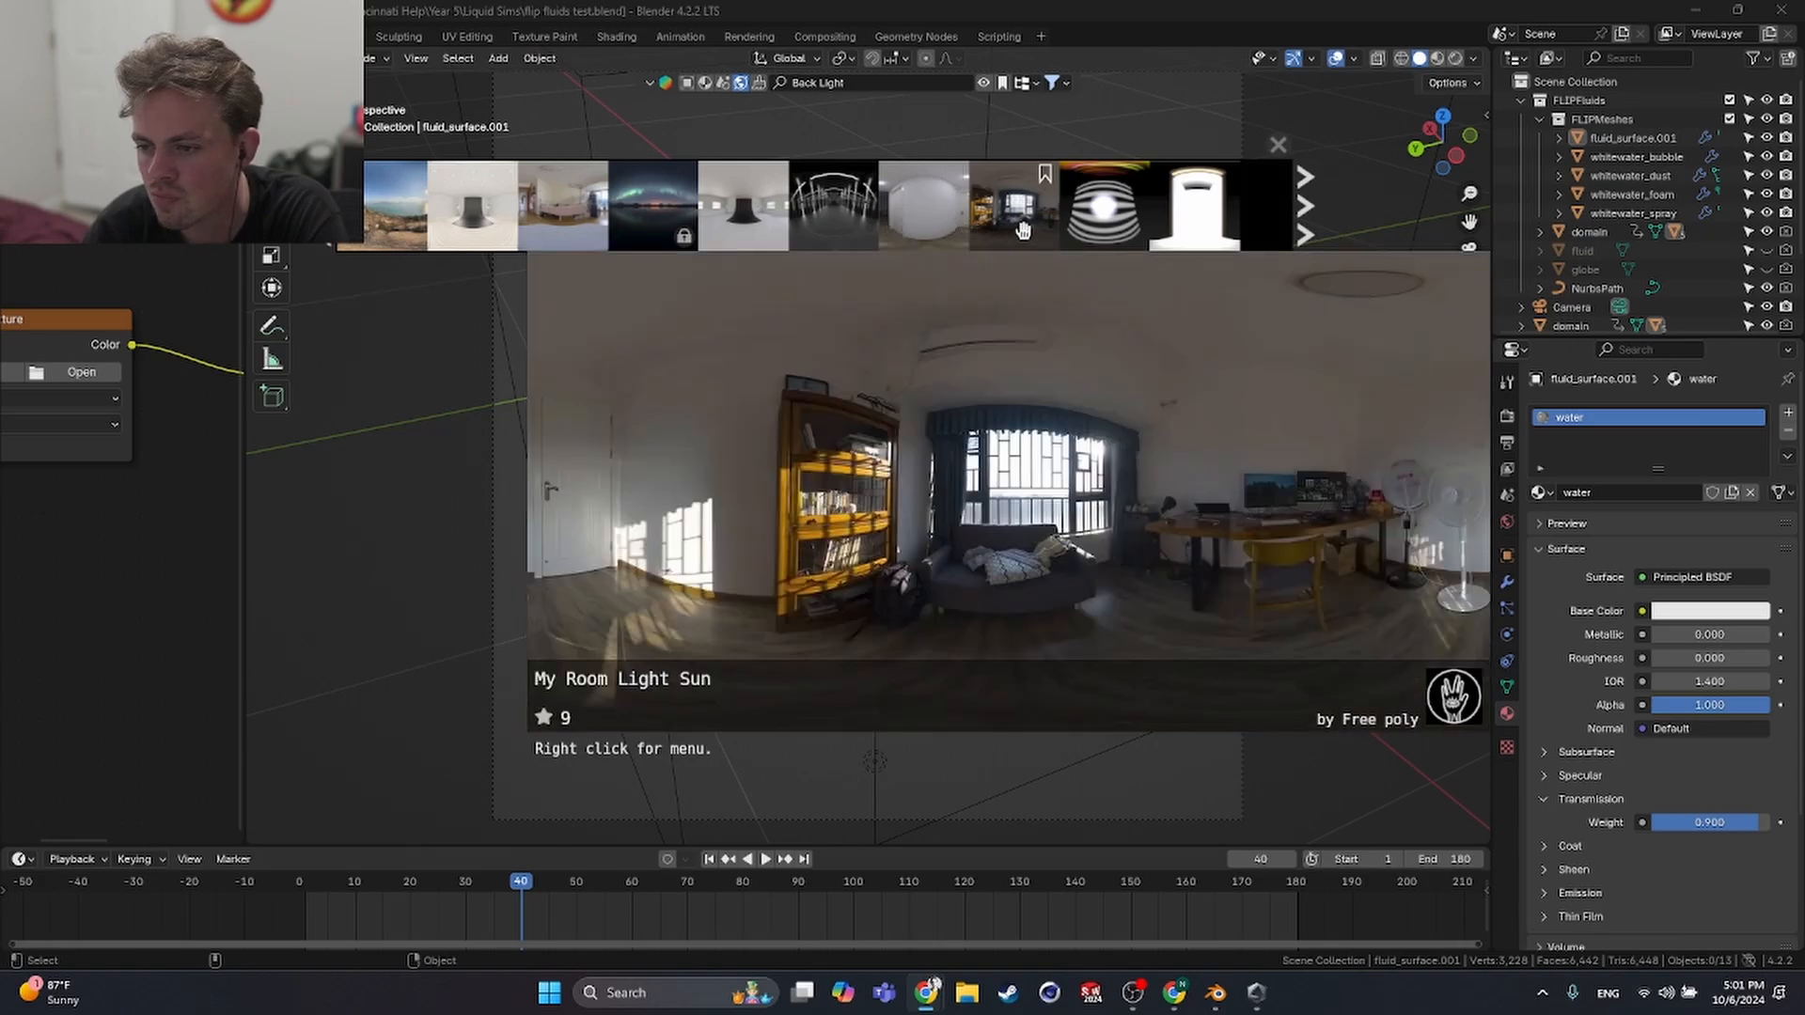
scroll(1118, 225, "down", 6)
mouse_move(665, 211)
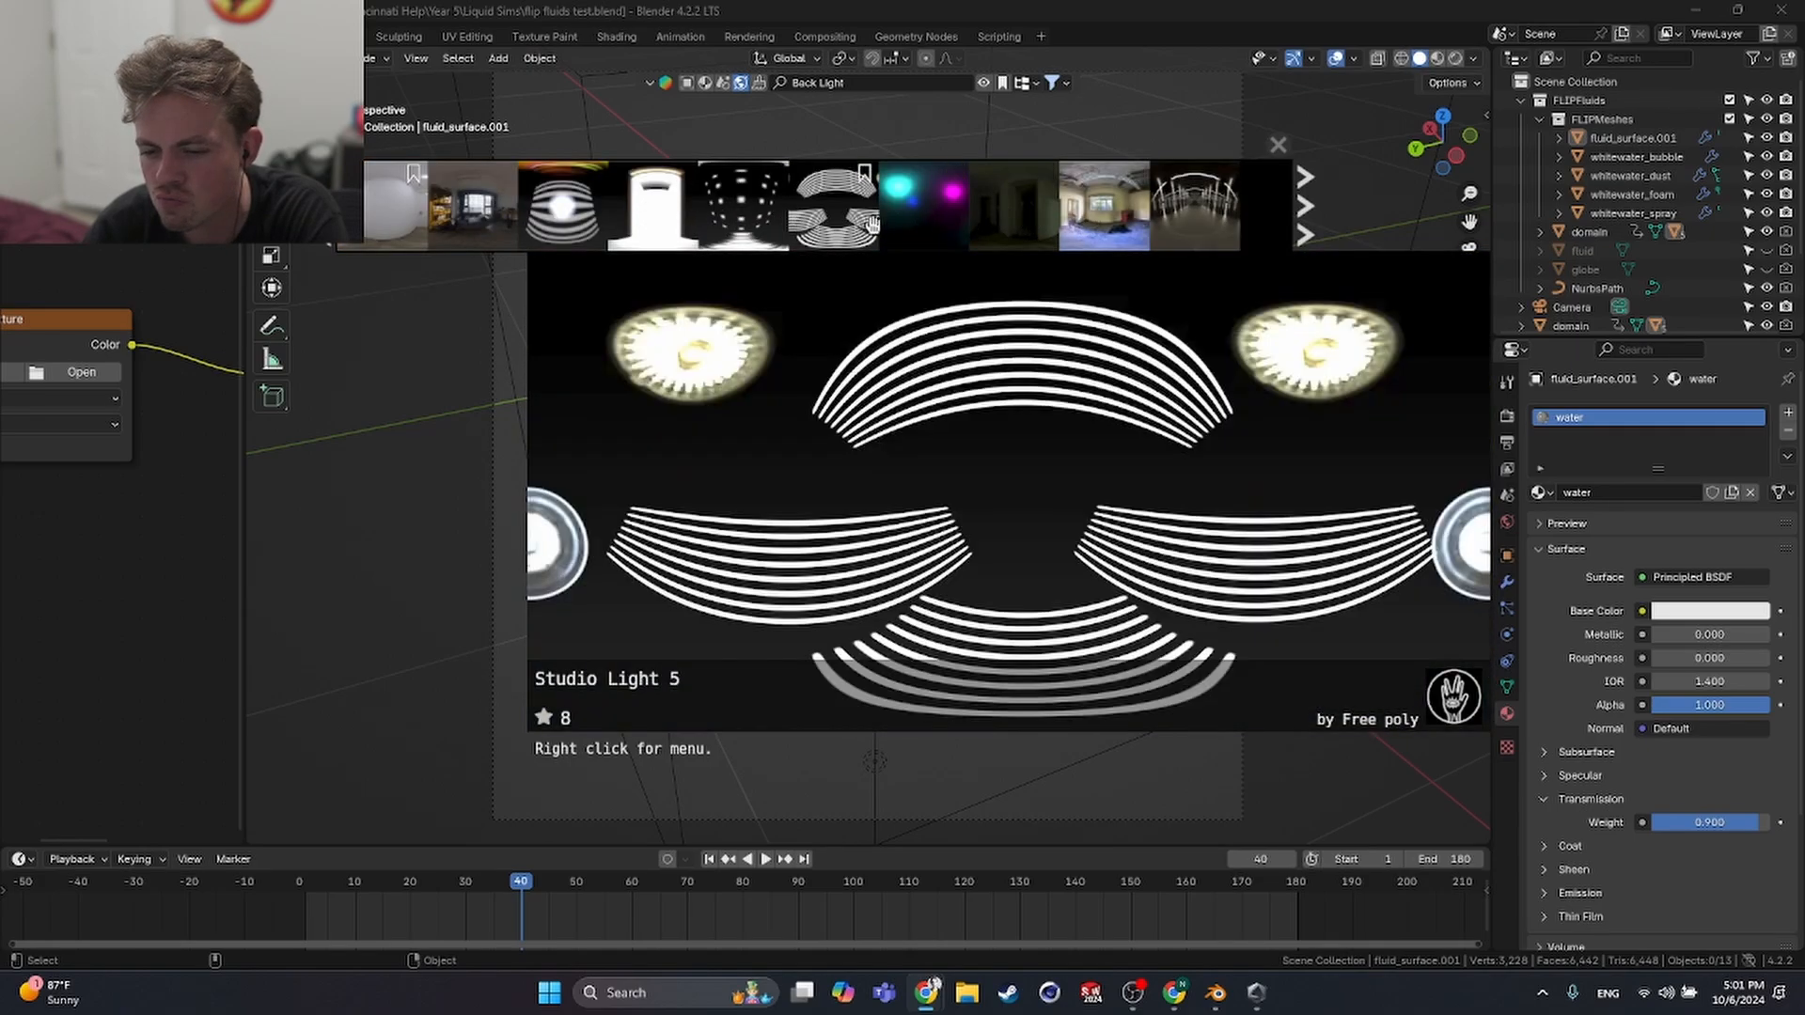
scroll(872, 223, "down", 6)
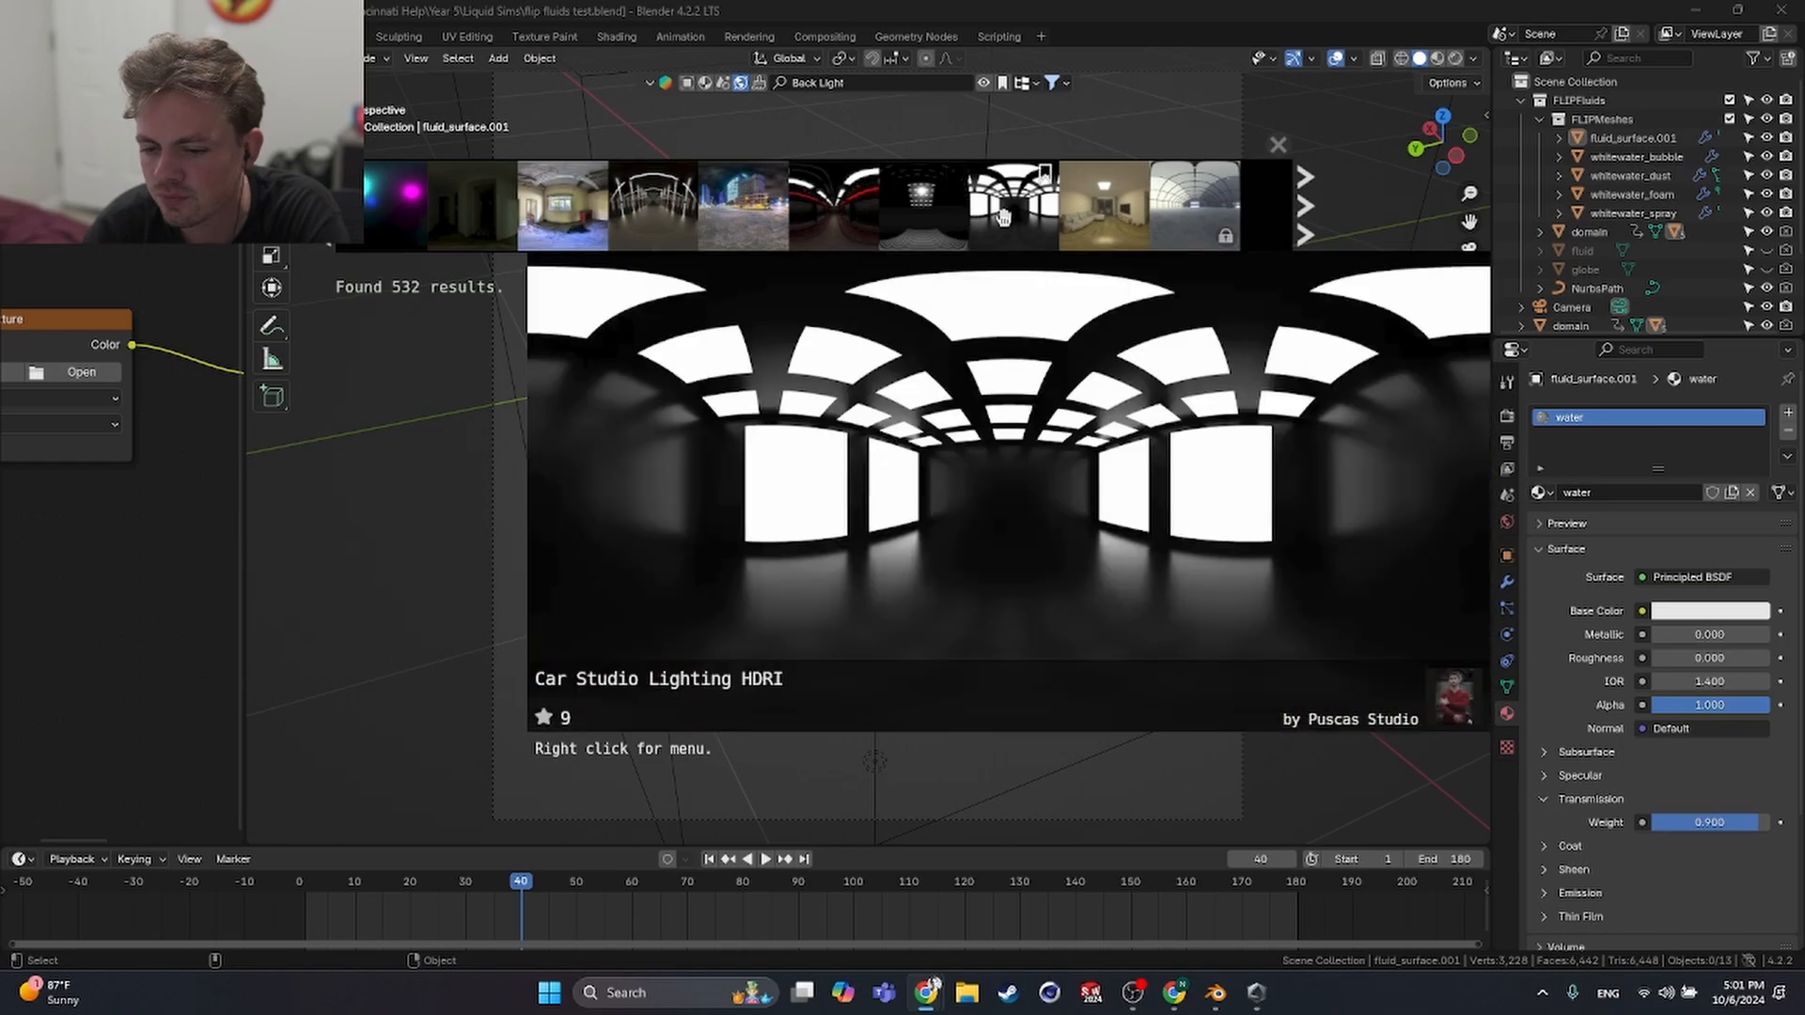
scroll(1003, 218, "down", 6)
mouse_move(726, 235)
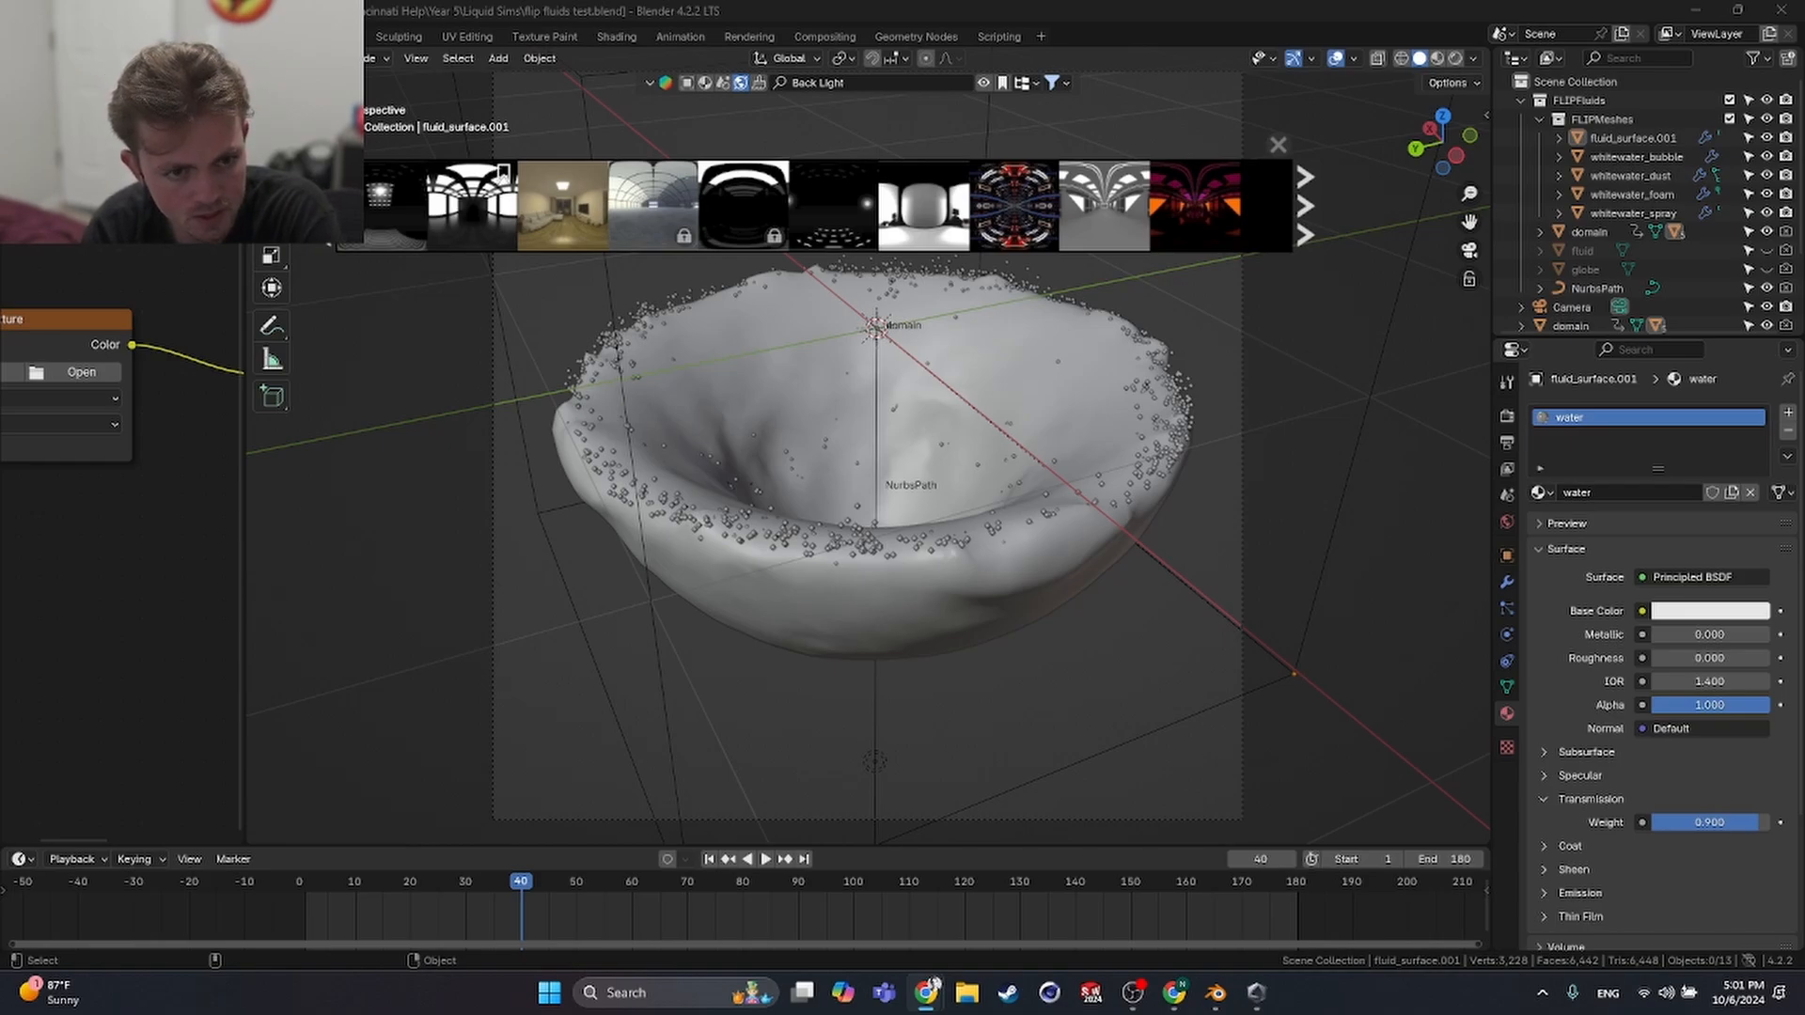
- Switch to the YouTube add-on tutorial in the browser and play it in full screen at its lights and materials chapter
left_click_drag(0, 235, 489, 233)
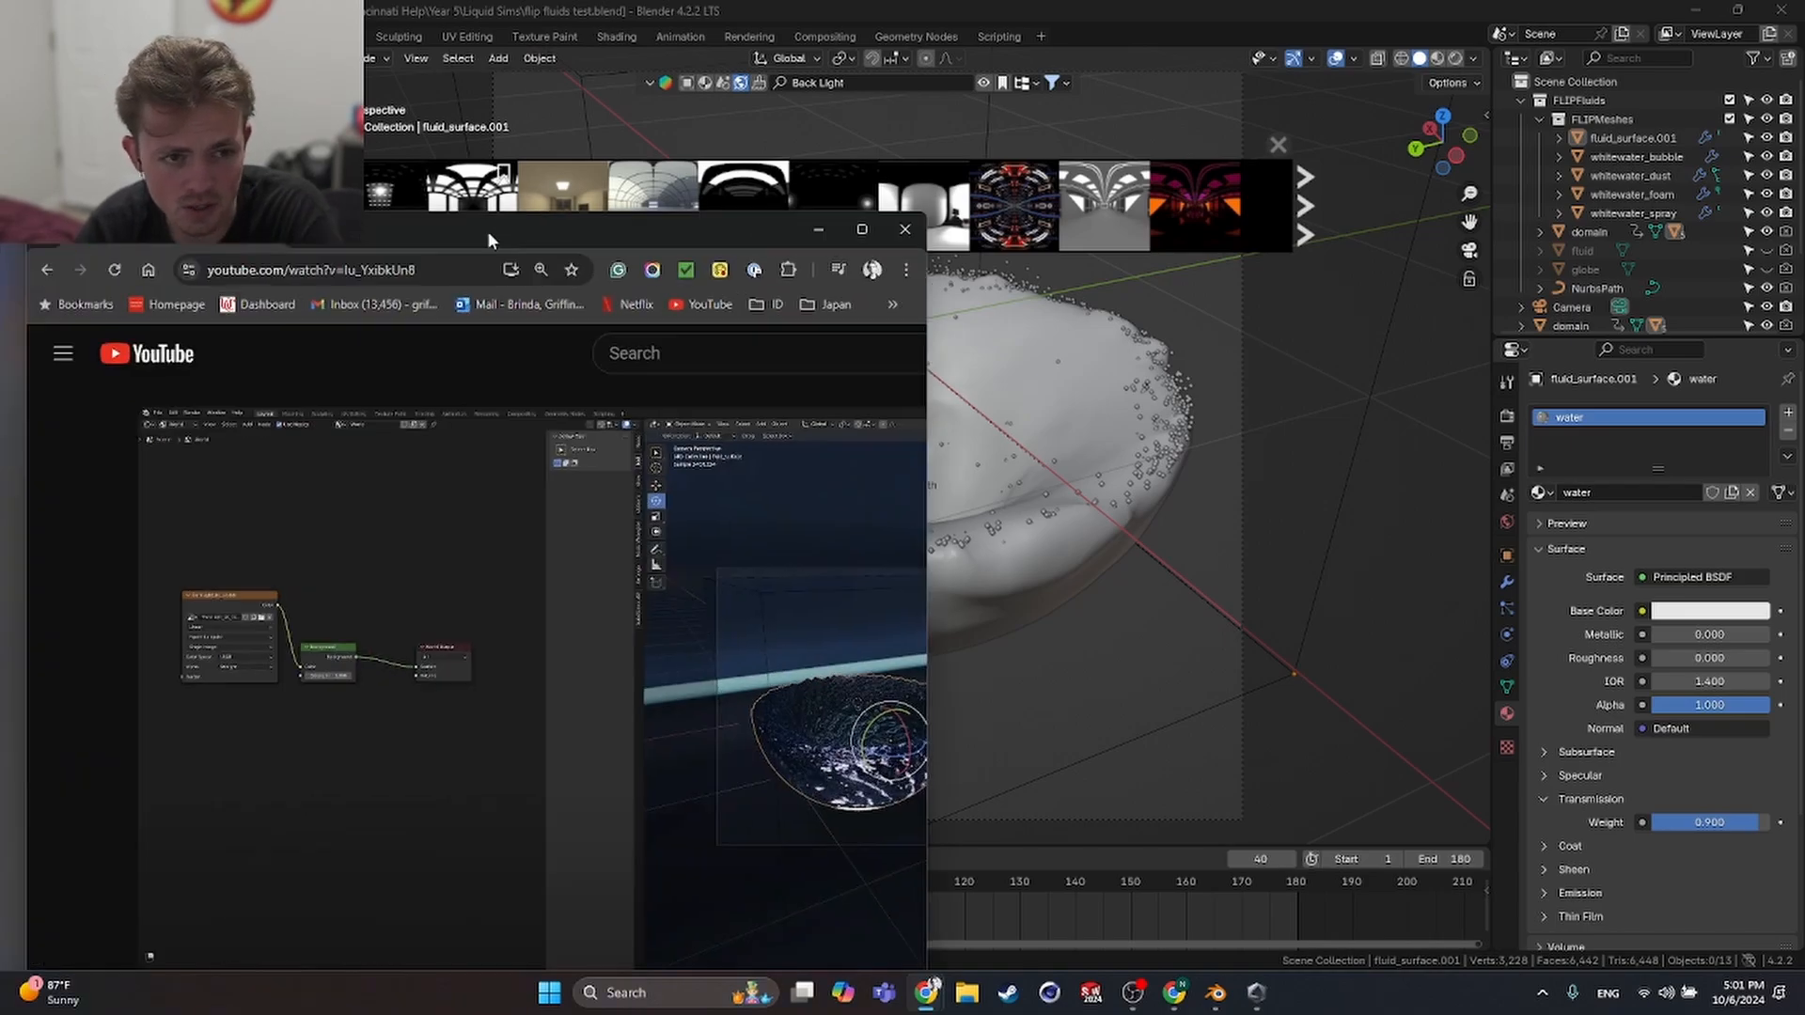
double_click(489, 235)
double_click(755, 503)
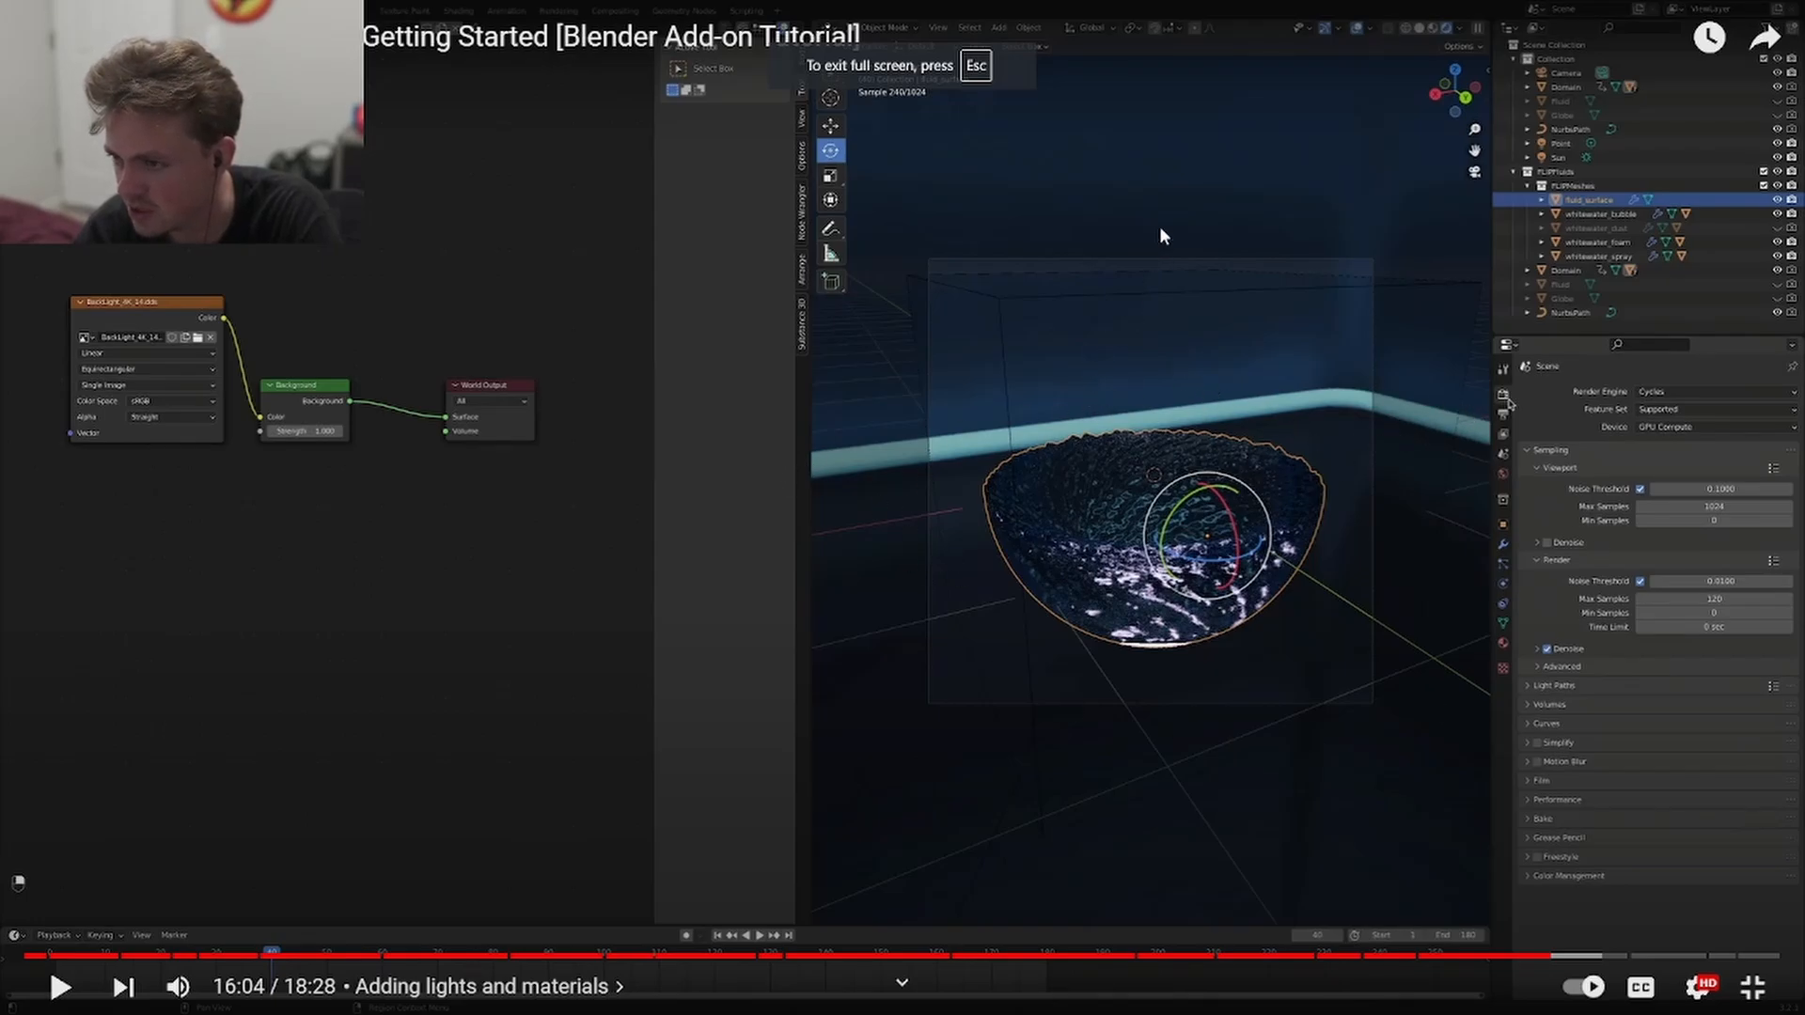
left_click(133, 343)
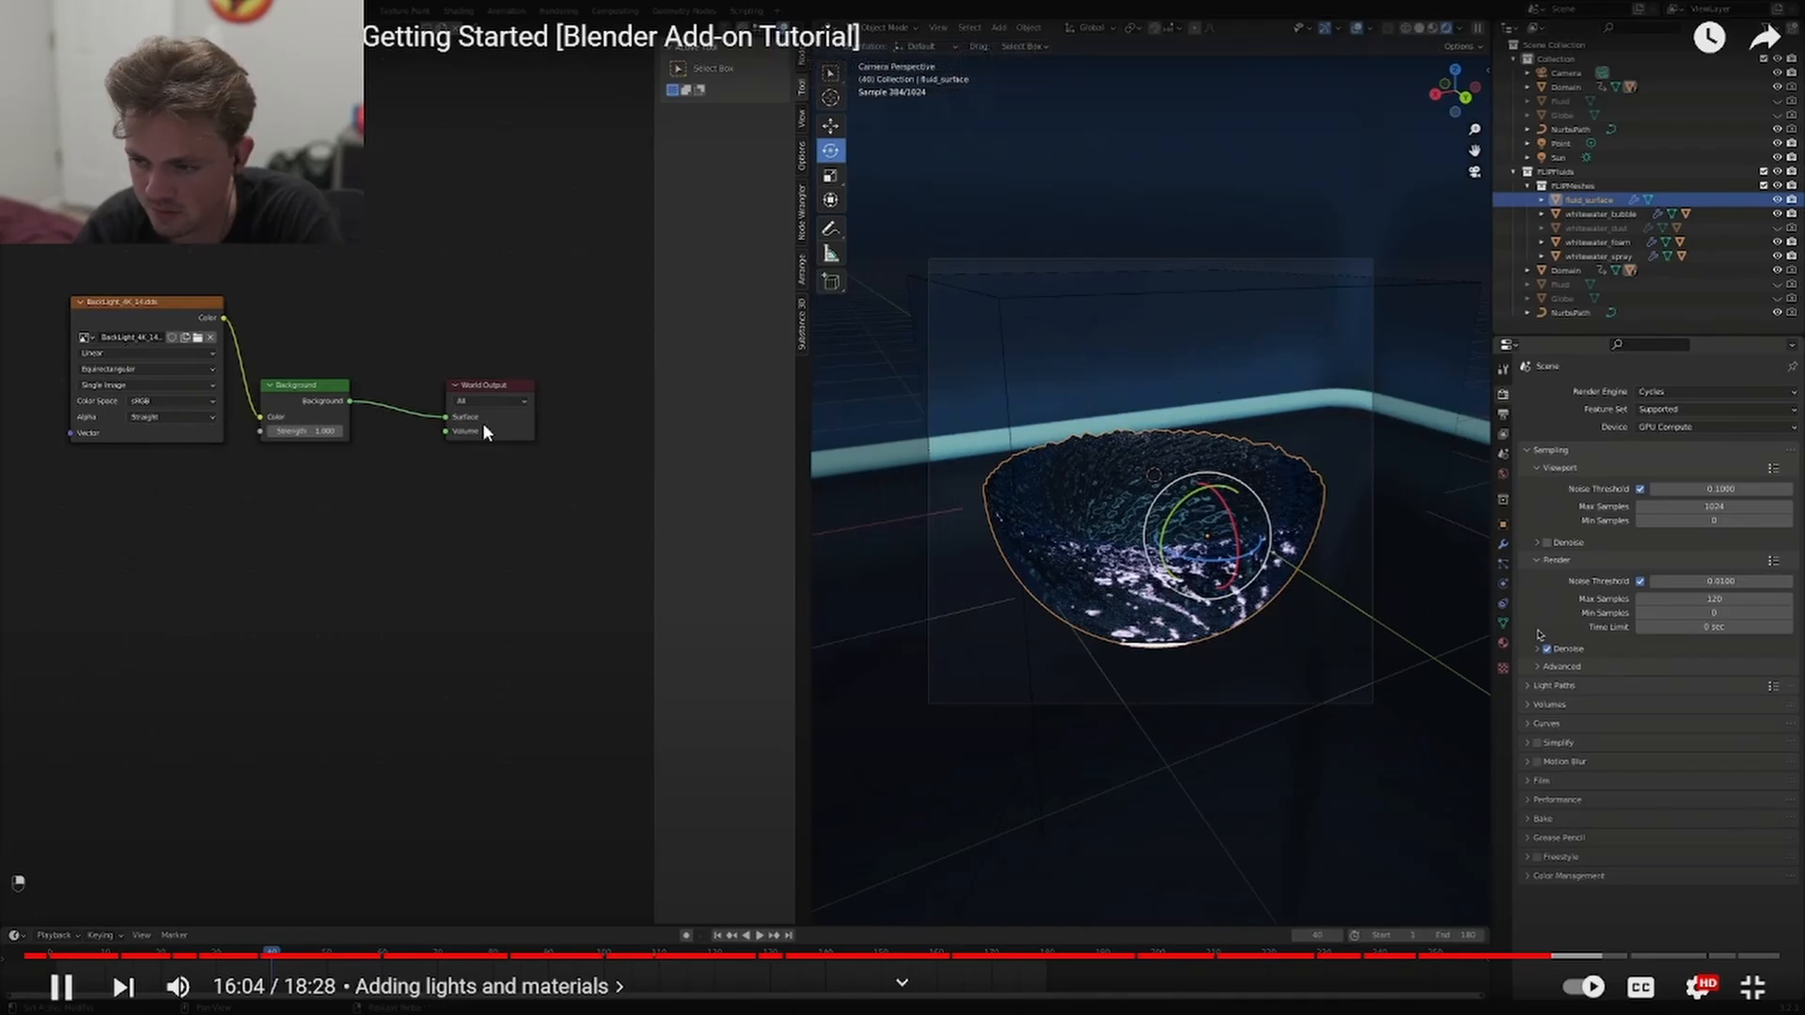
- Find and pause the tutorial moment at about 16:00 where the environment image is picked, and return to Blender
key("Left")
key("Left")
key("Left")
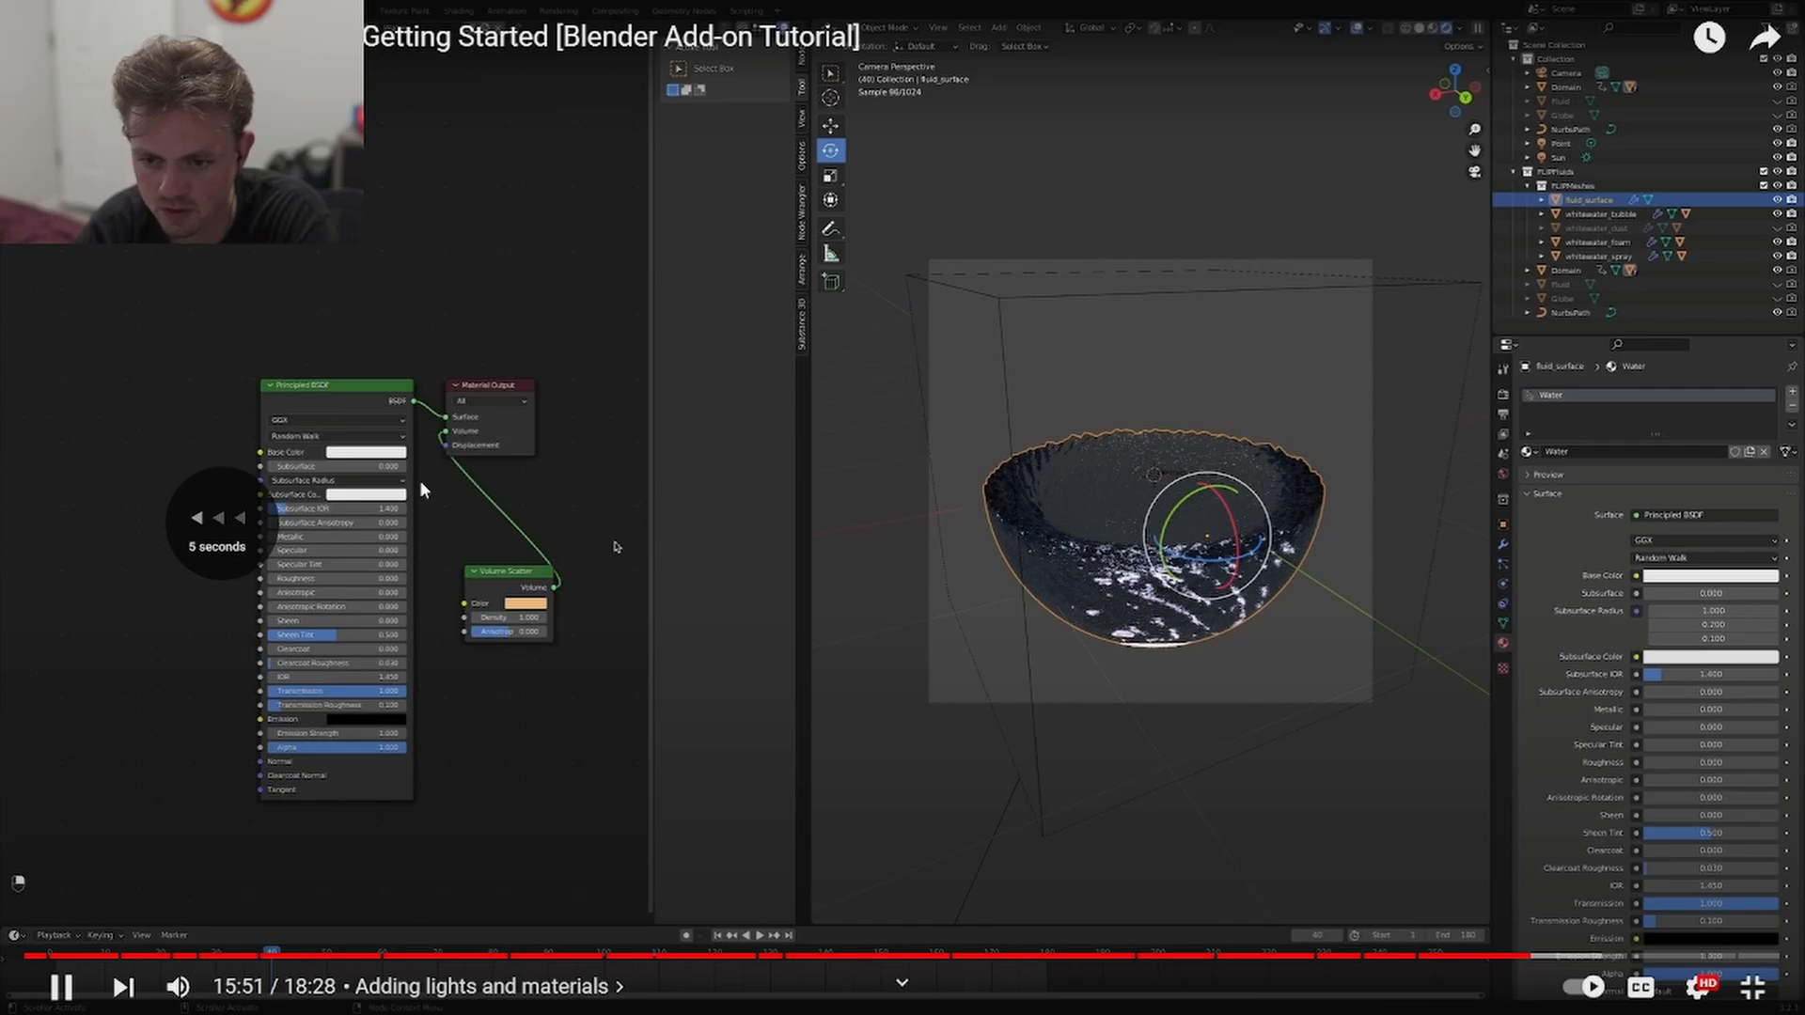
key("Right")
key("Right")
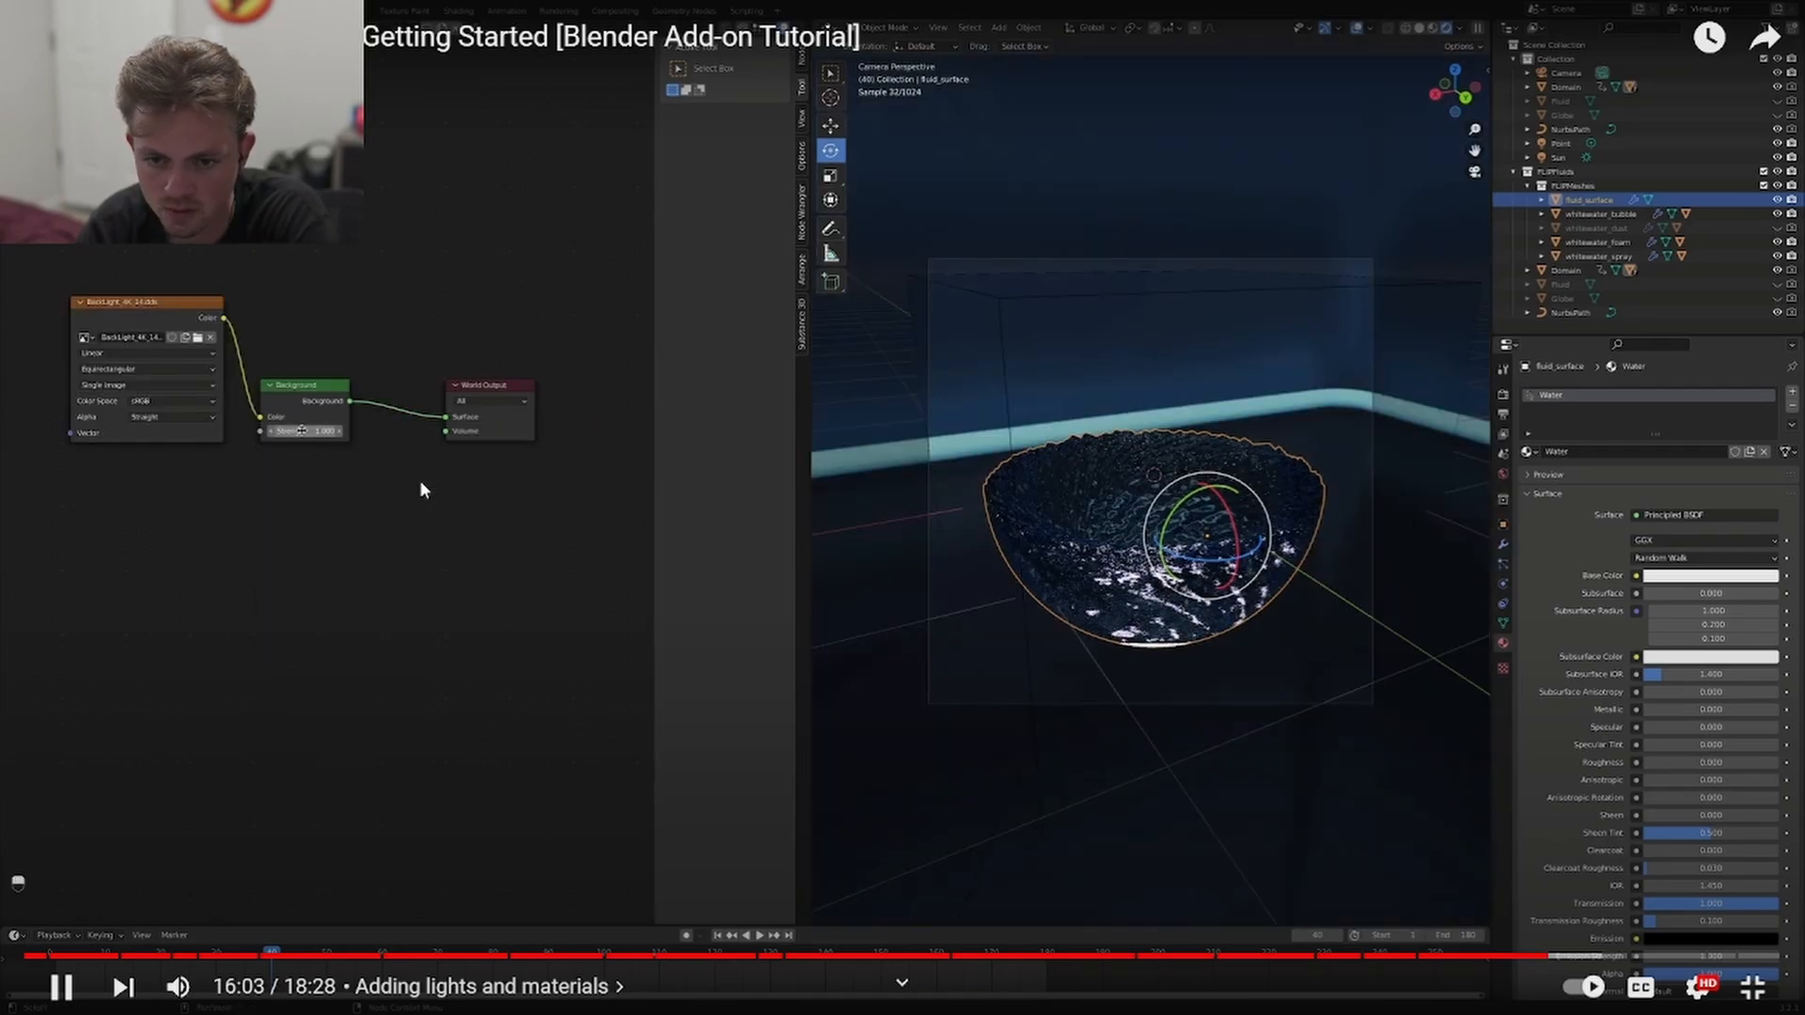
key("Left")
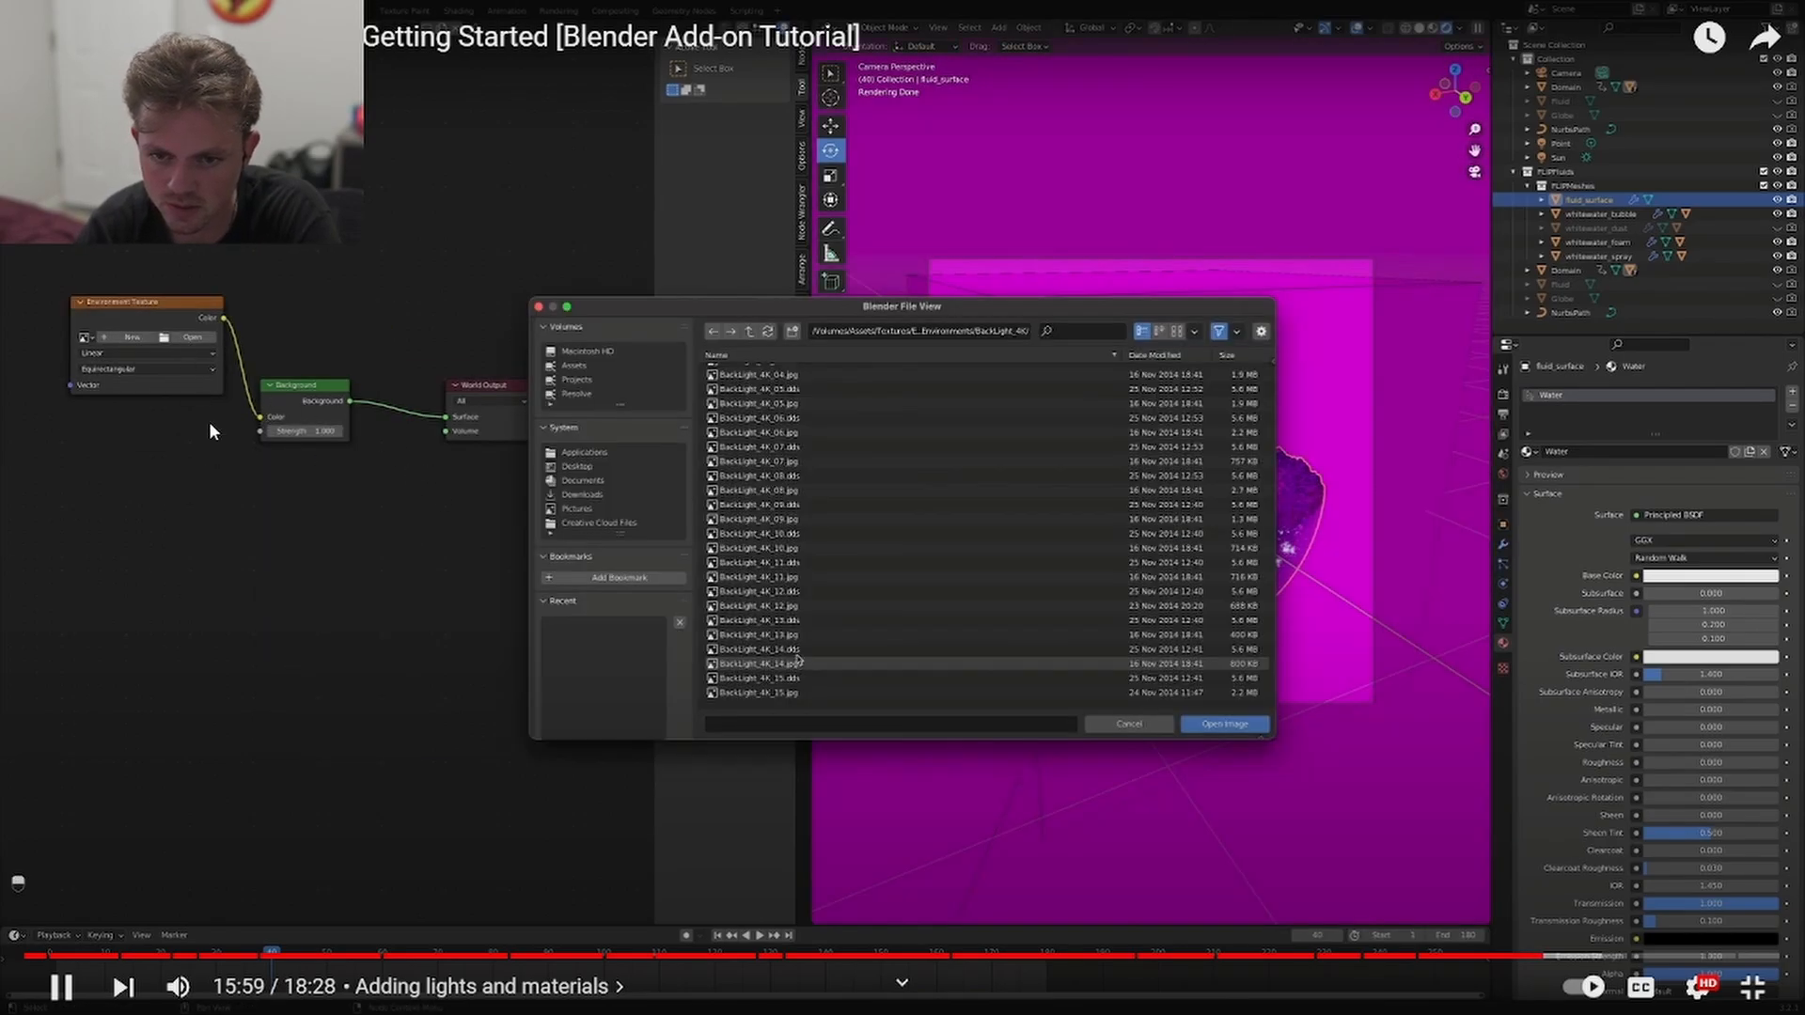
key("space")
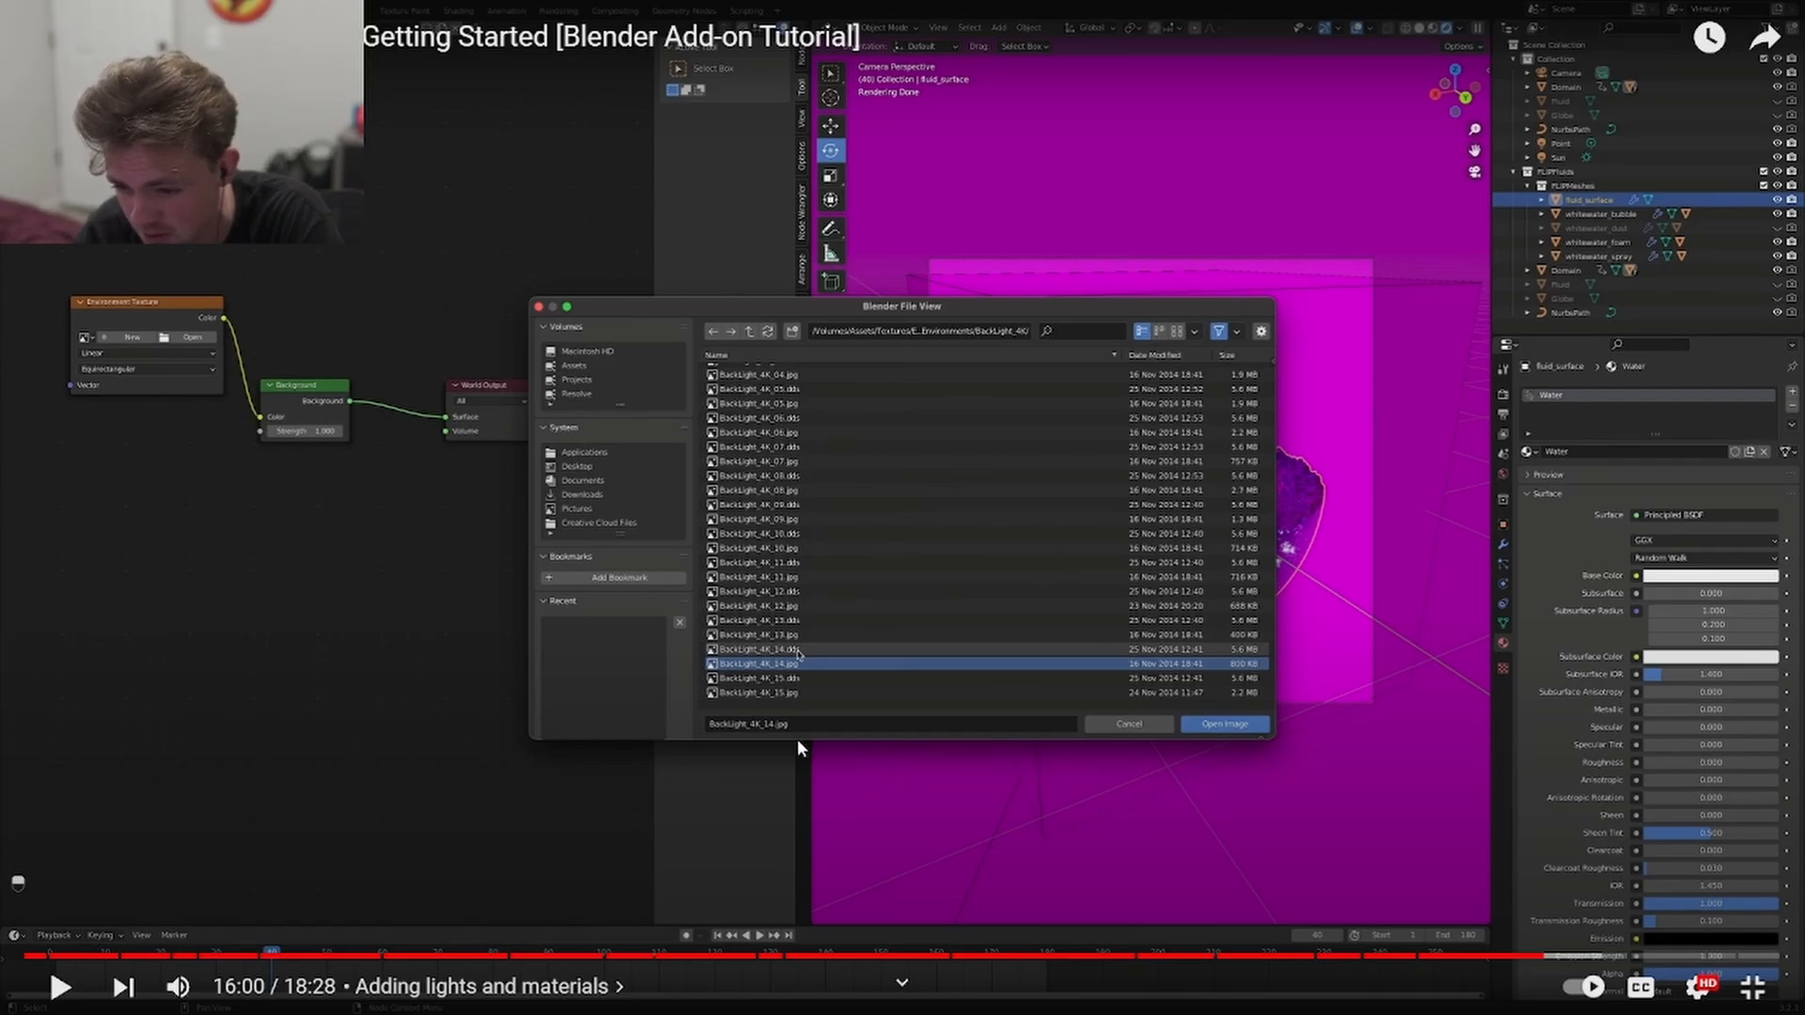
key("Escape")
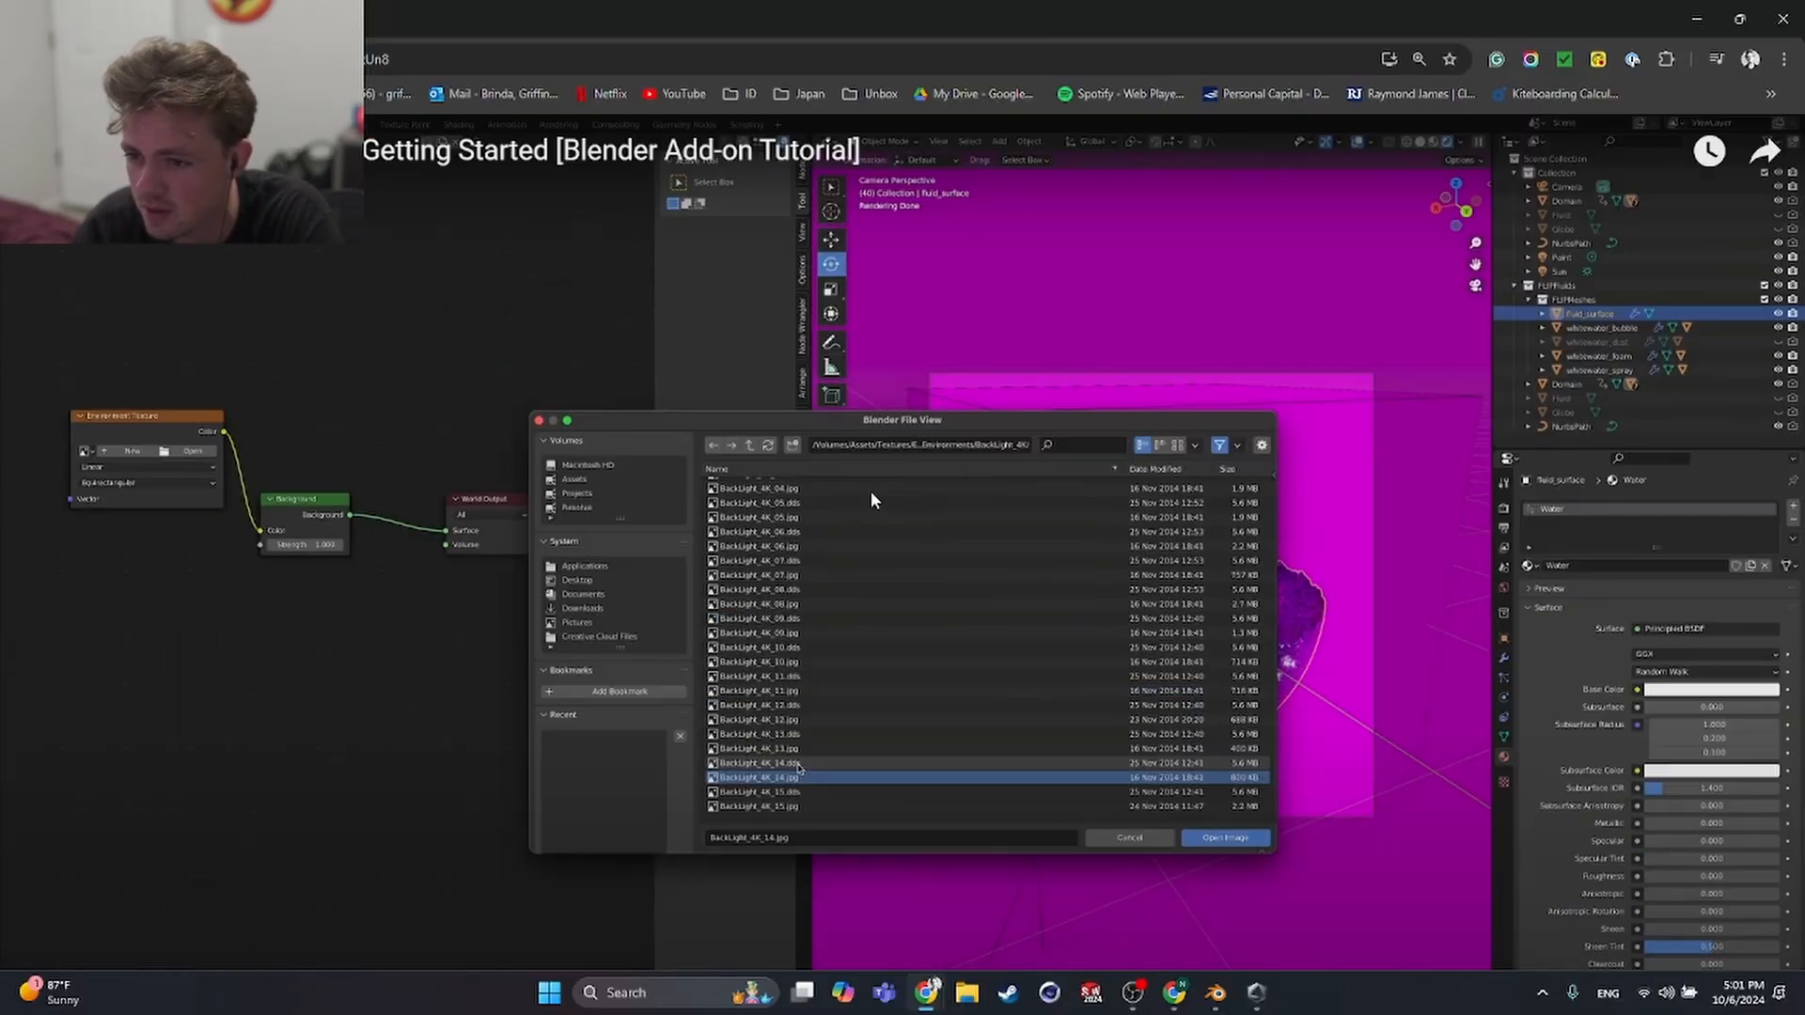
key("alt+Tab")
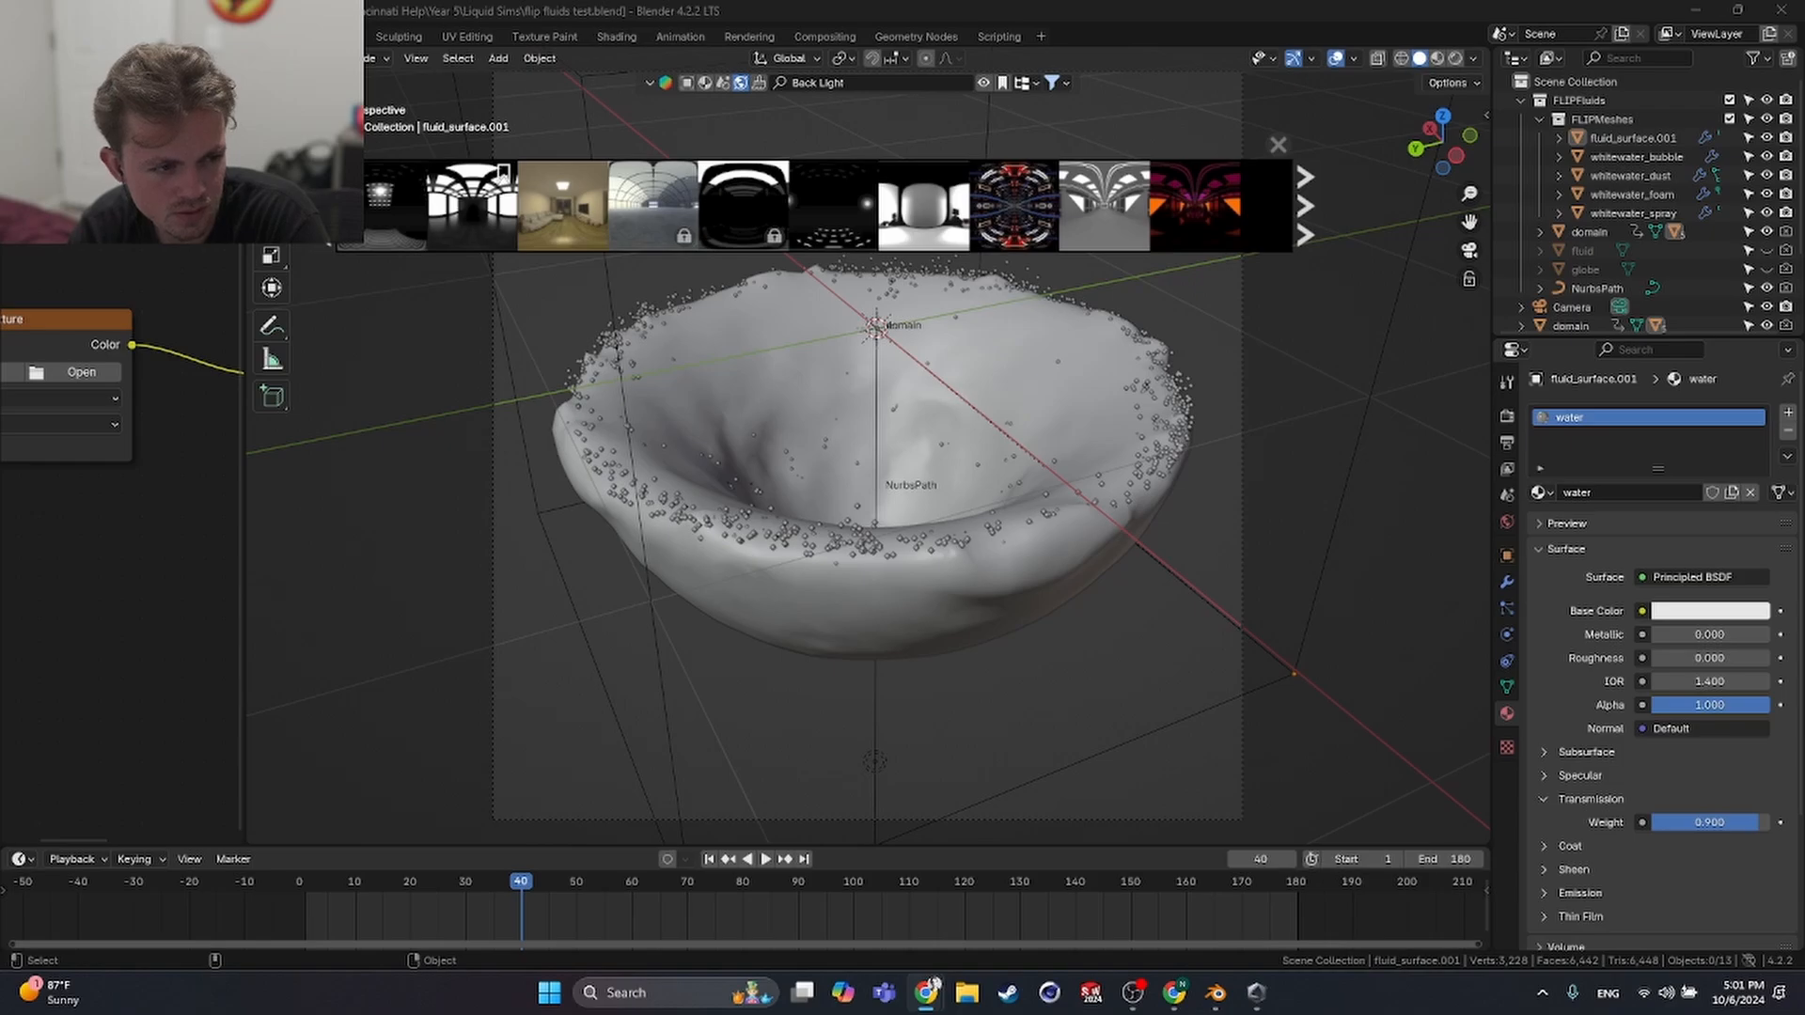
- Look back through the "Back Light" HDR previews to the start of the results
scroll(865, 224, "down", 10)
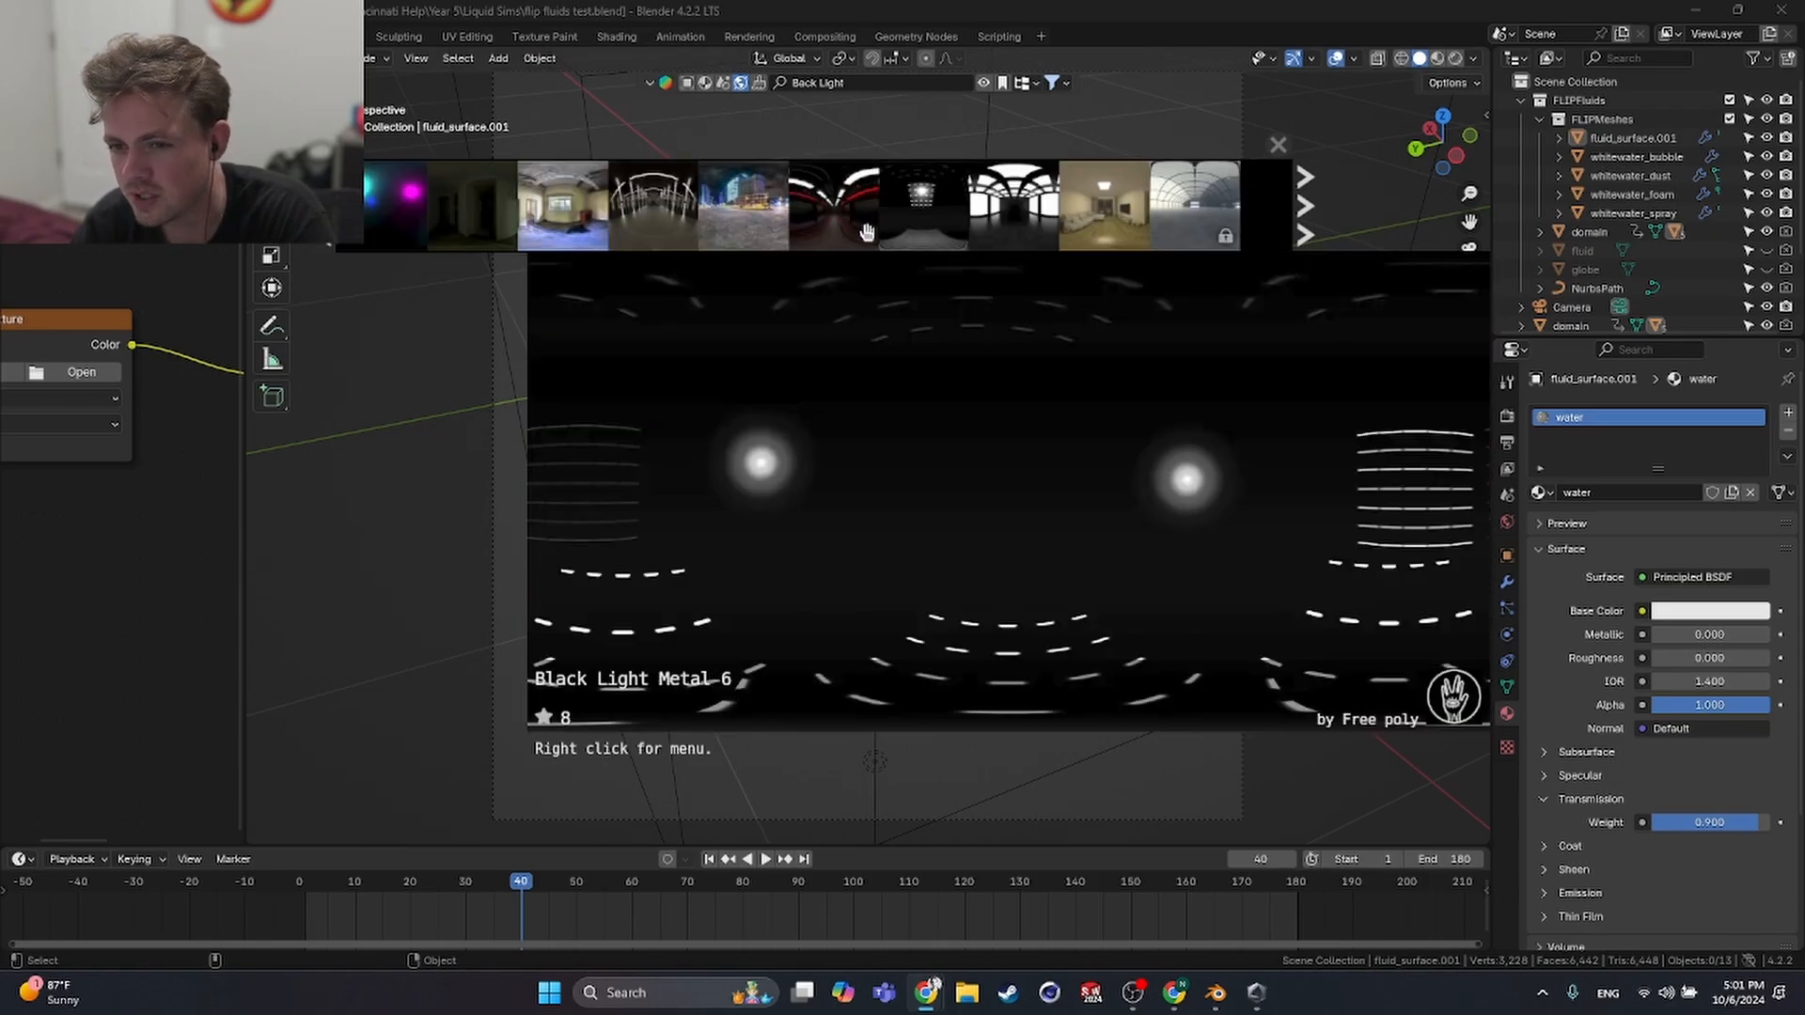
scroll(865, 224, "up", 4)
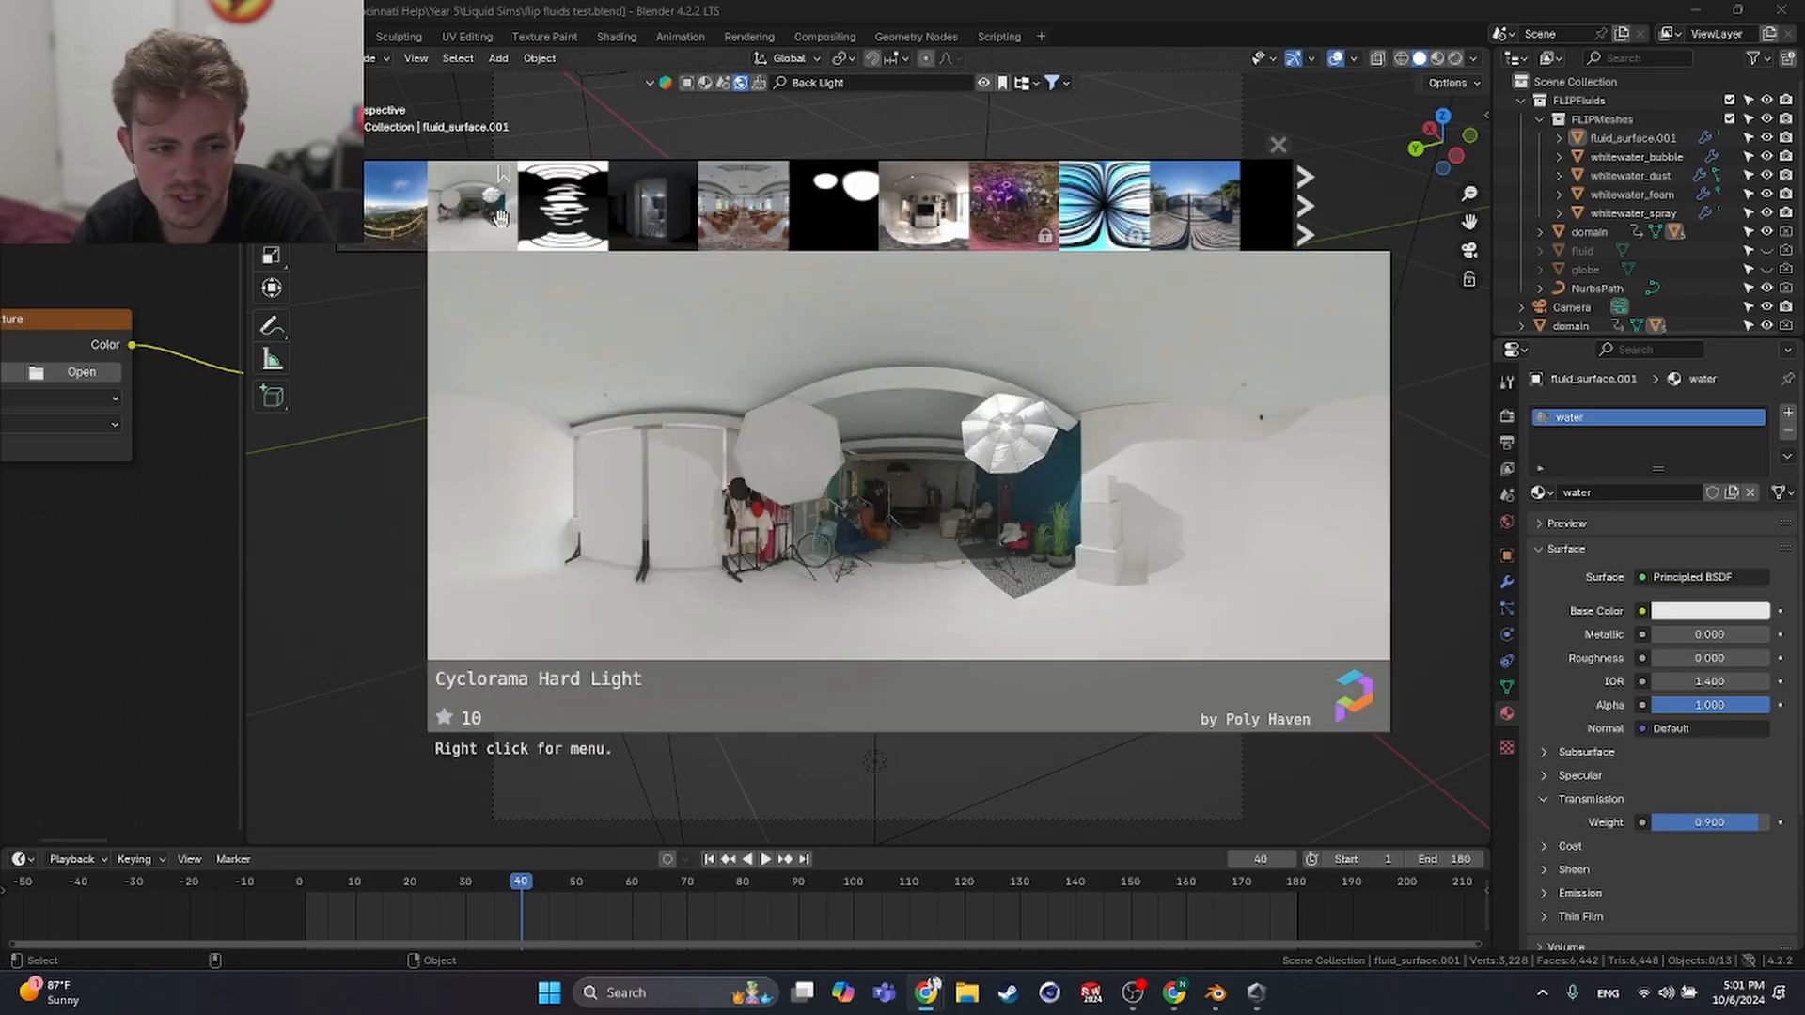
mouse_move(562, 225)
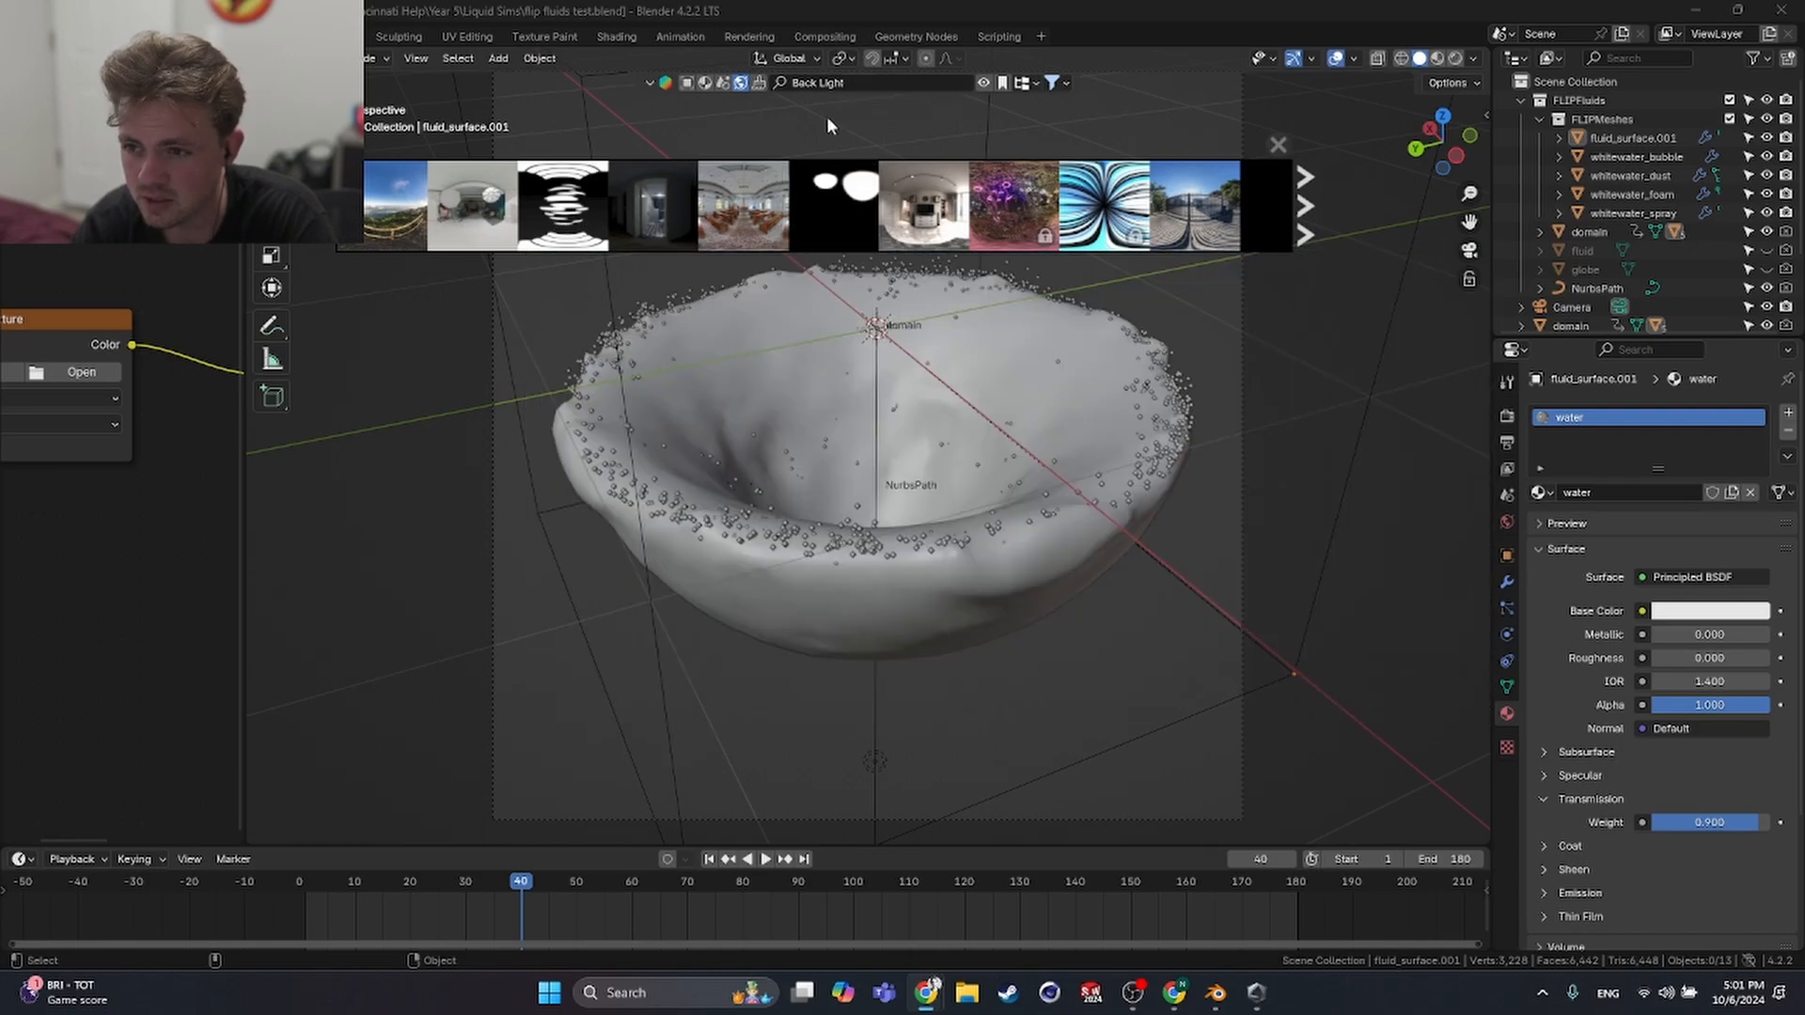
- Search the HDR assets for "studio backlight" and preview the results
left_click(873, 83)
type("stu")
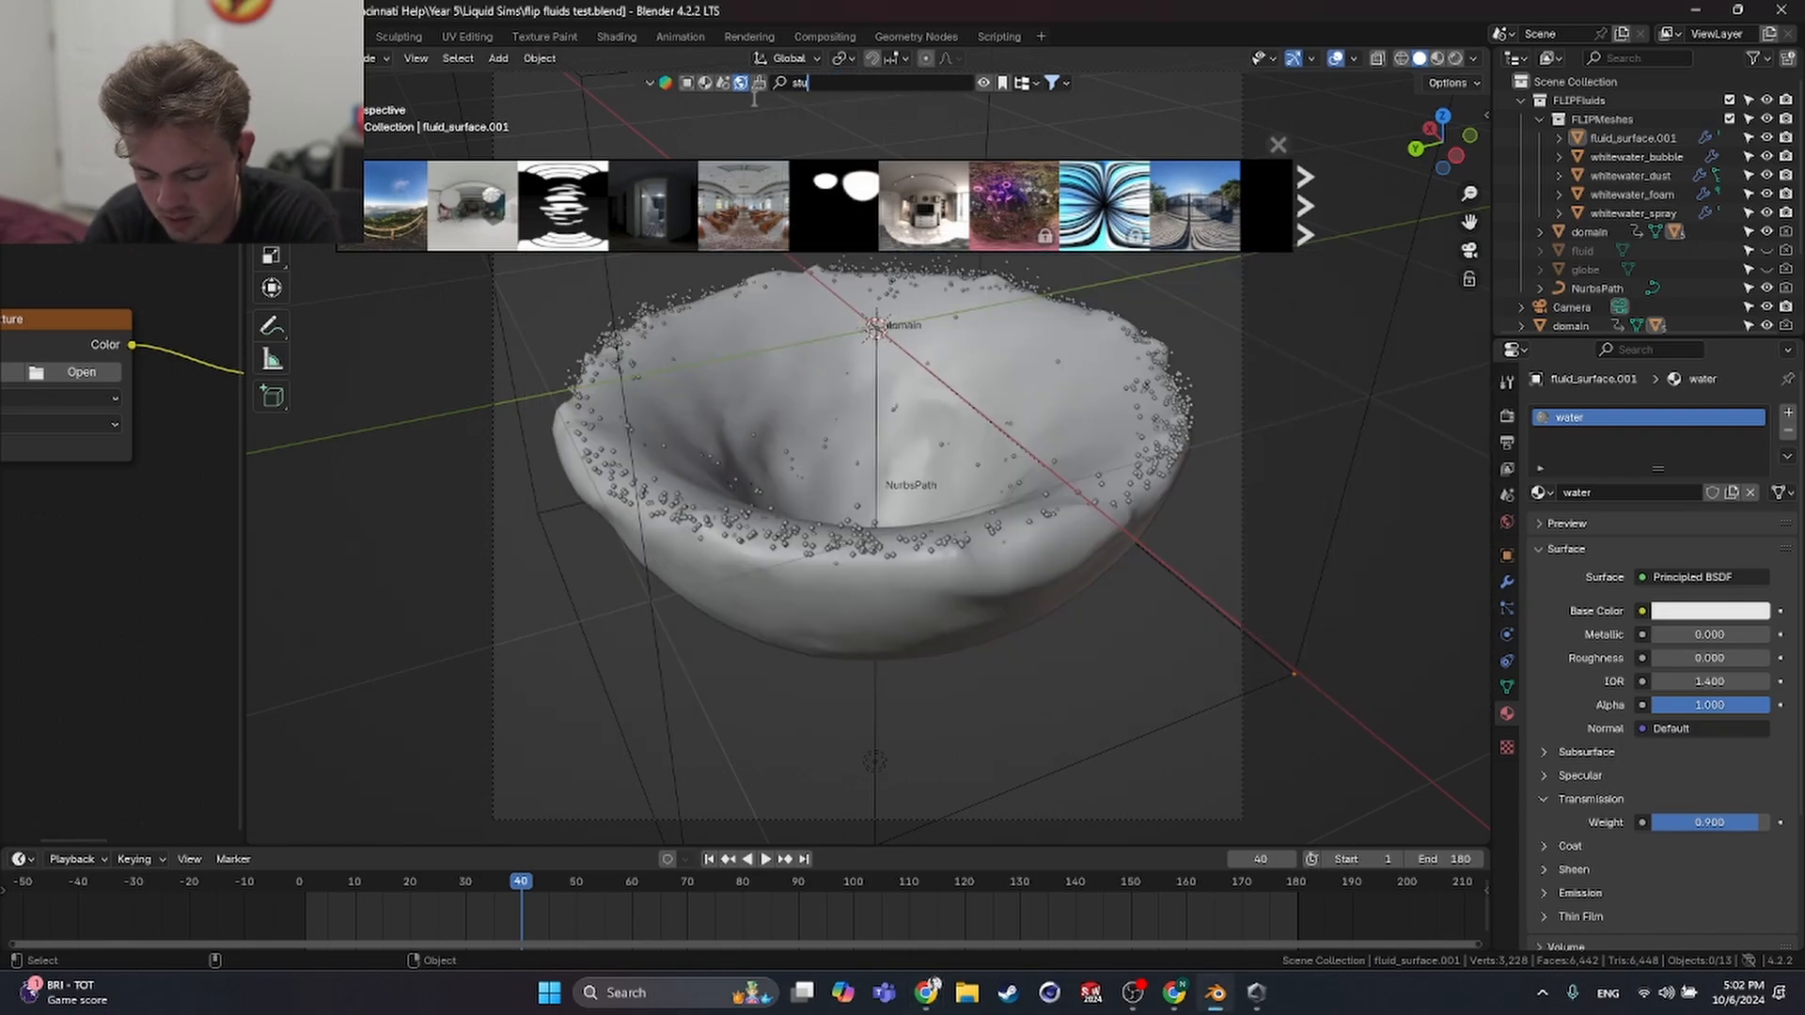
type("dio backligh")
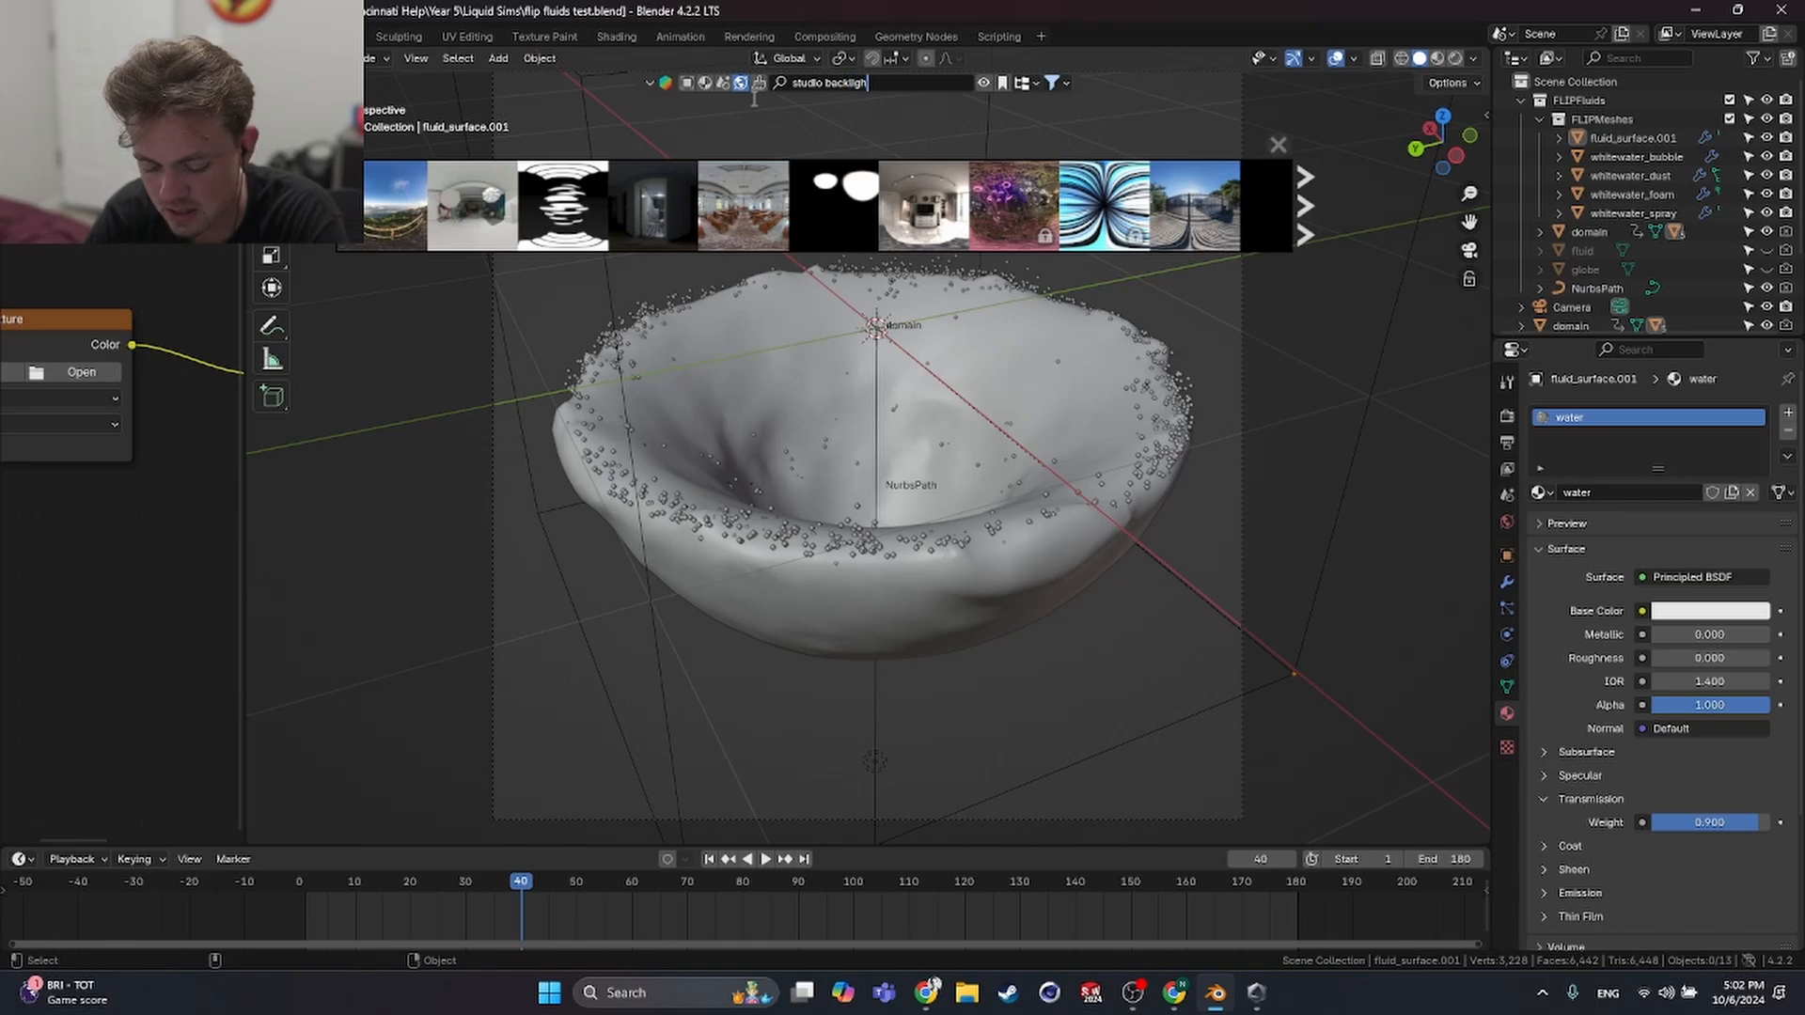
type("t")
key("Return")
mouse_move(582, 220)
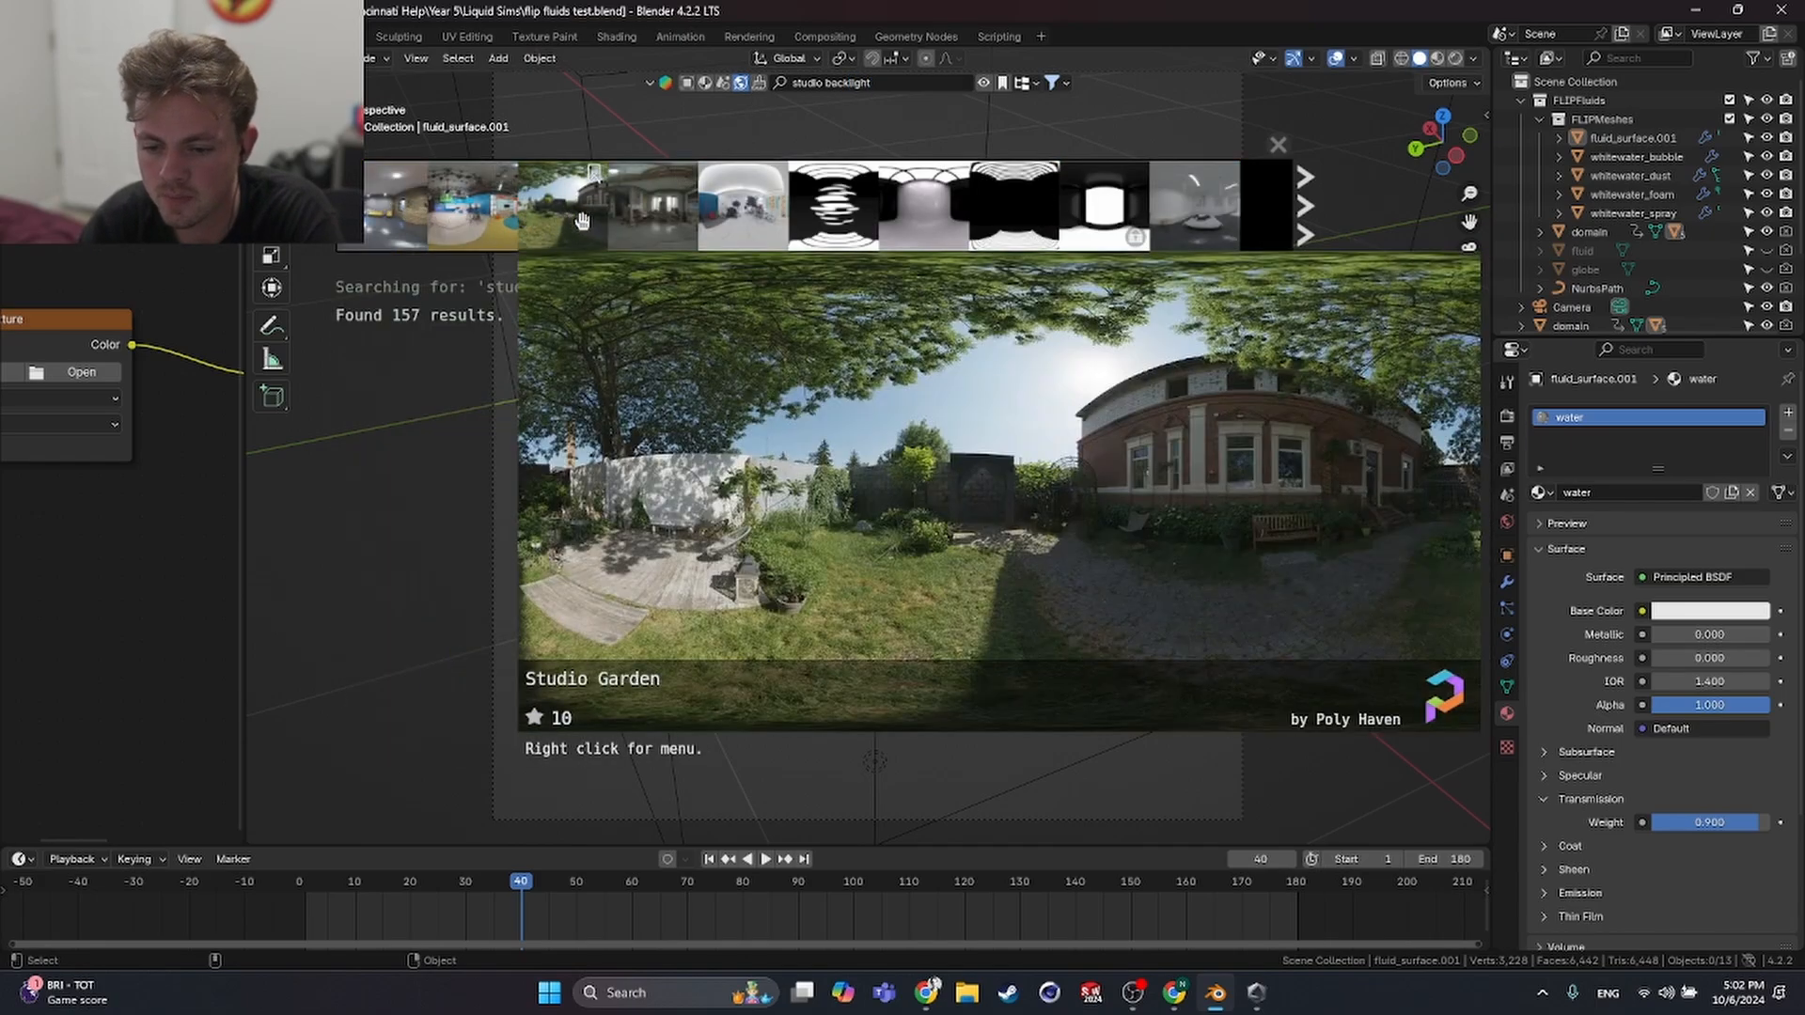
- Browse the "studio backlight" HDR previews, comparing Studio Light, Photo studio, Studio HDRI and the studio environments further along
mouse_move(822, 235)
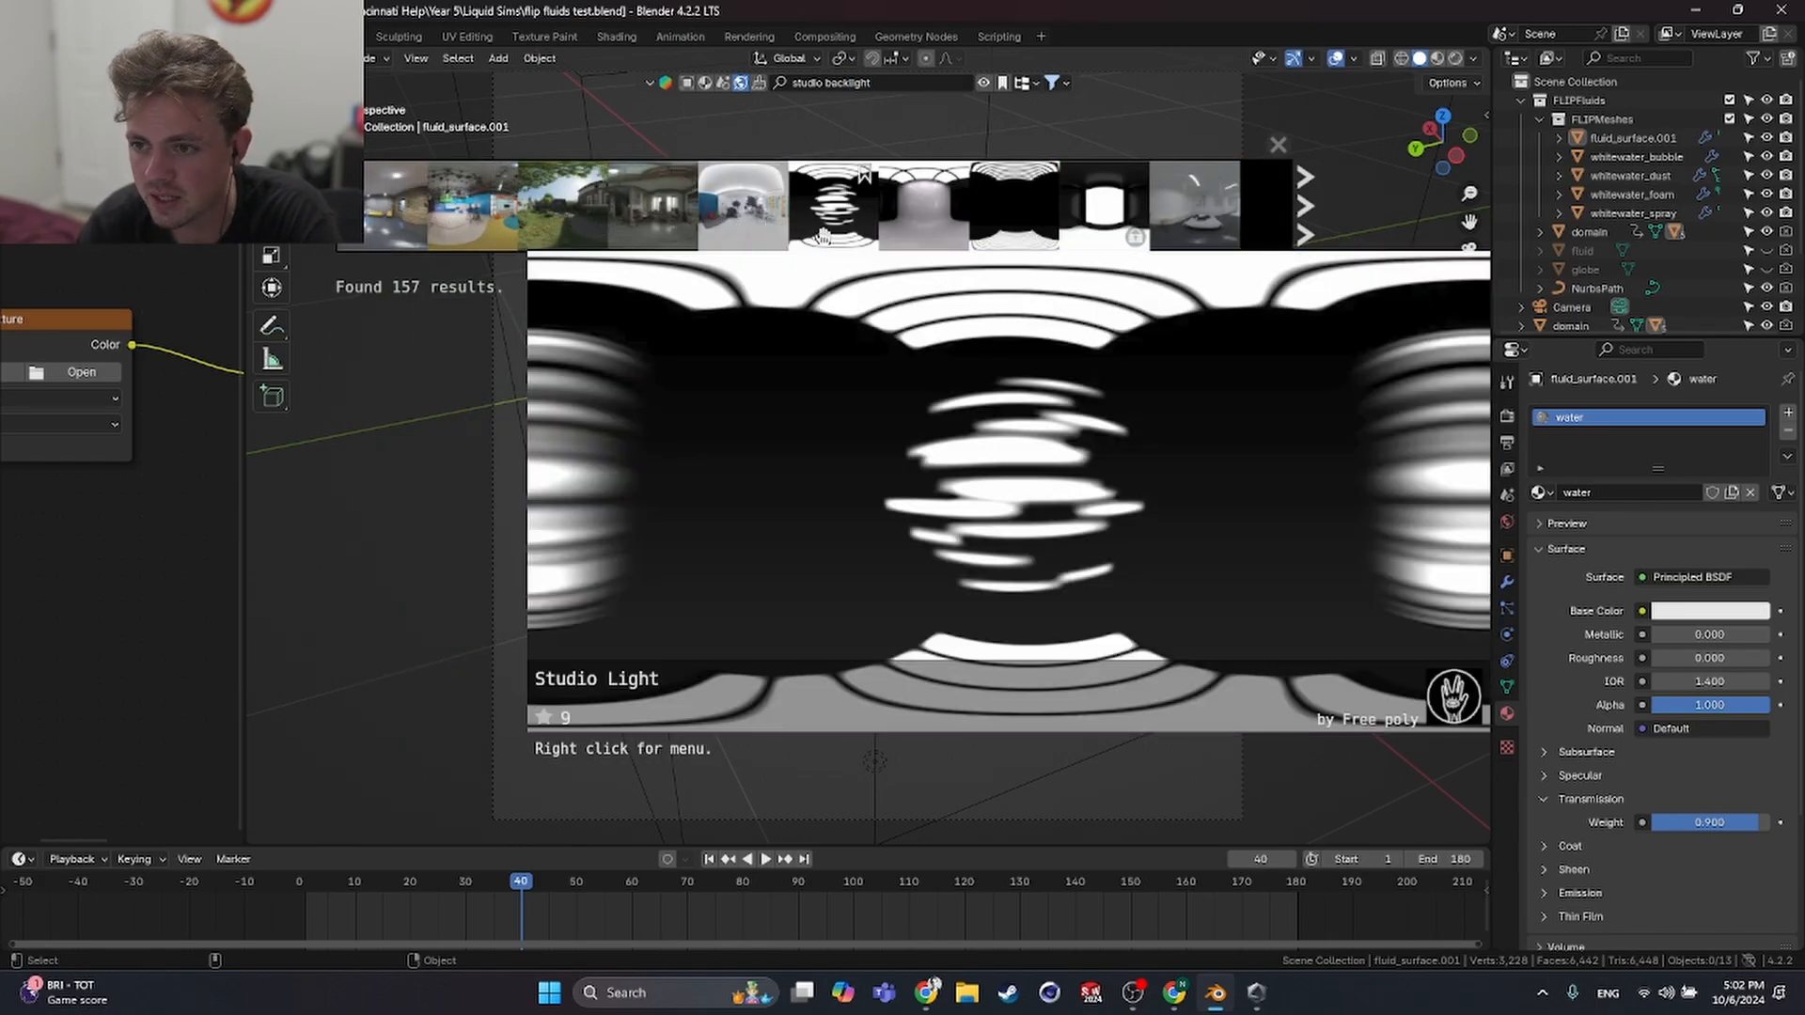
mouse_move(938, 237)
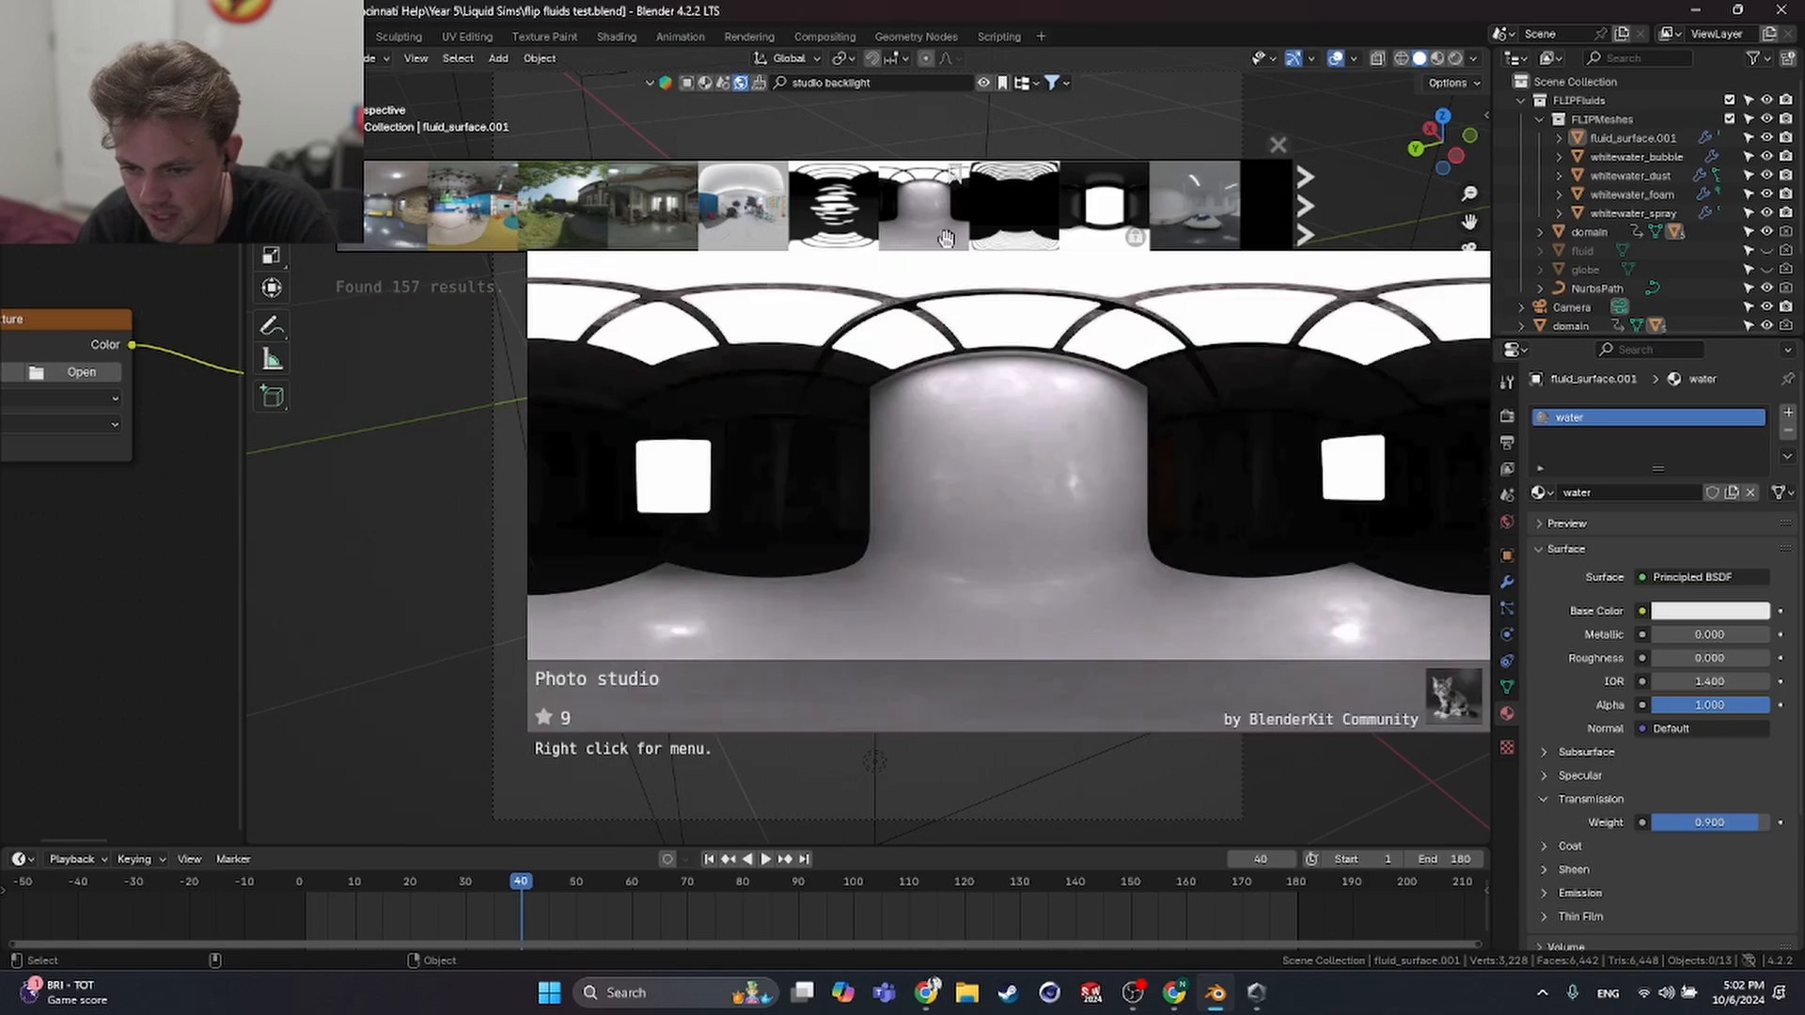
mouse_move(1101, 226)
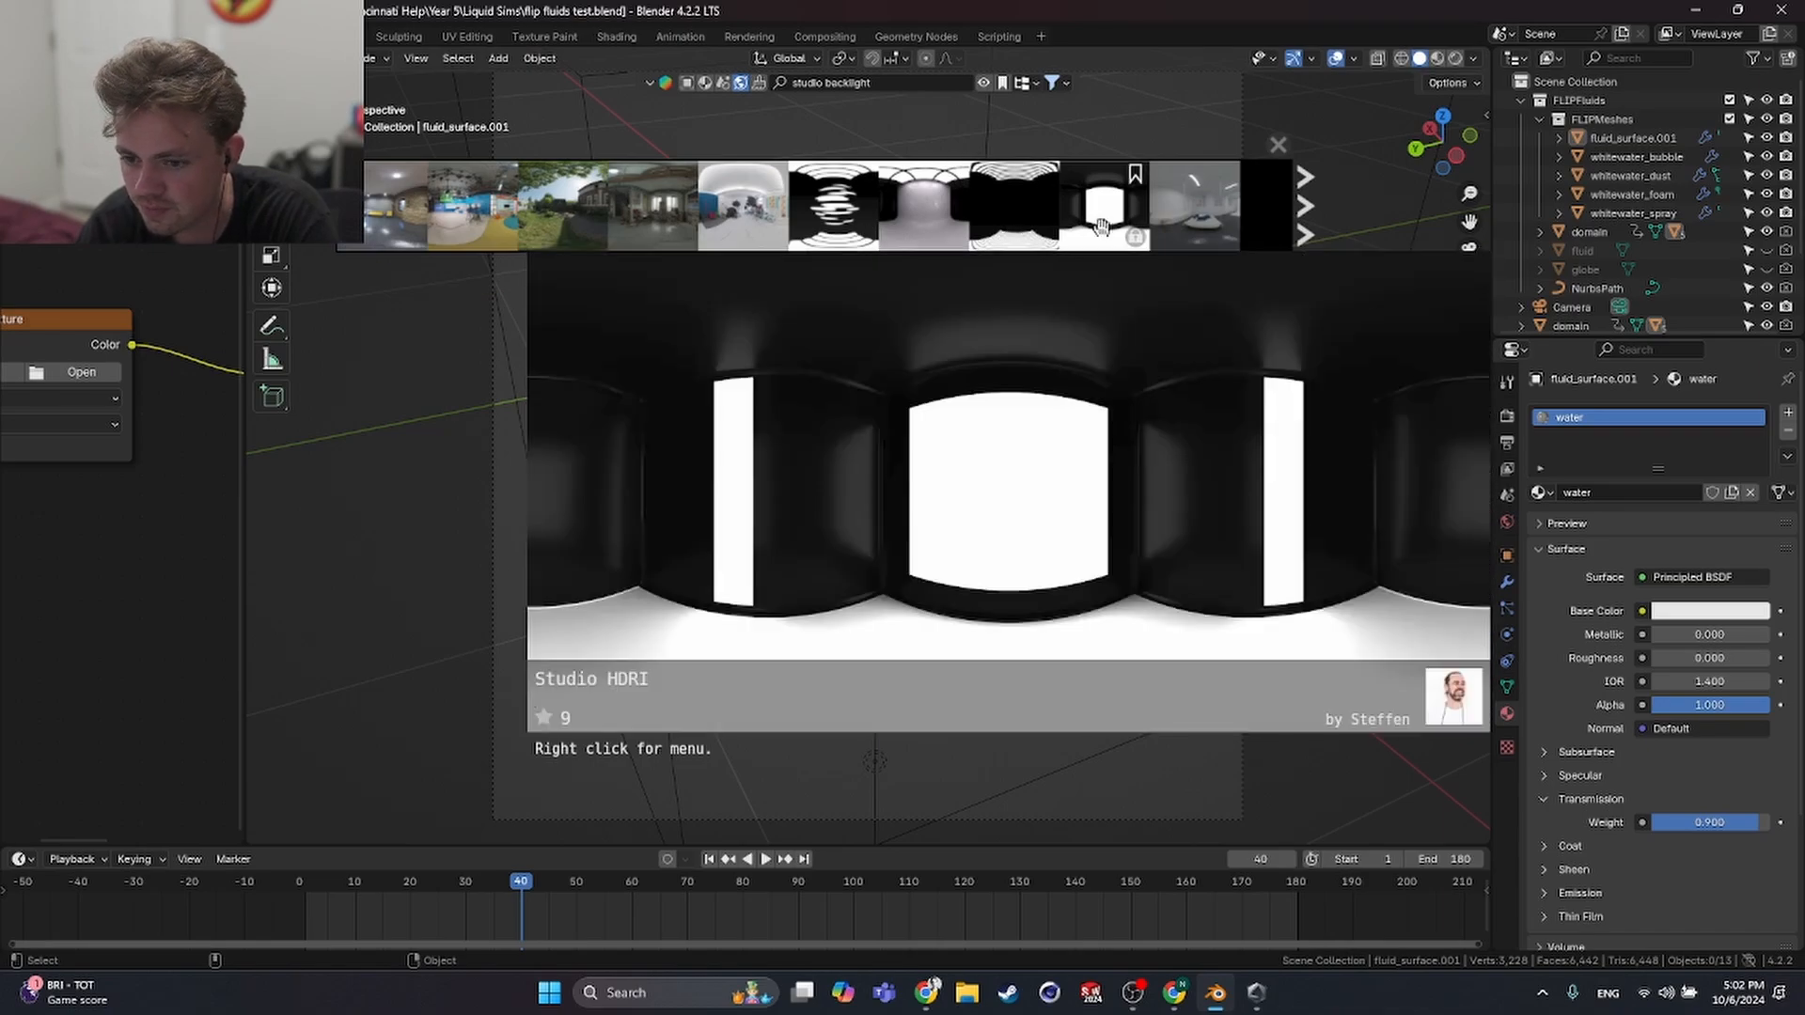
scroll(985, 239, "down", 1)
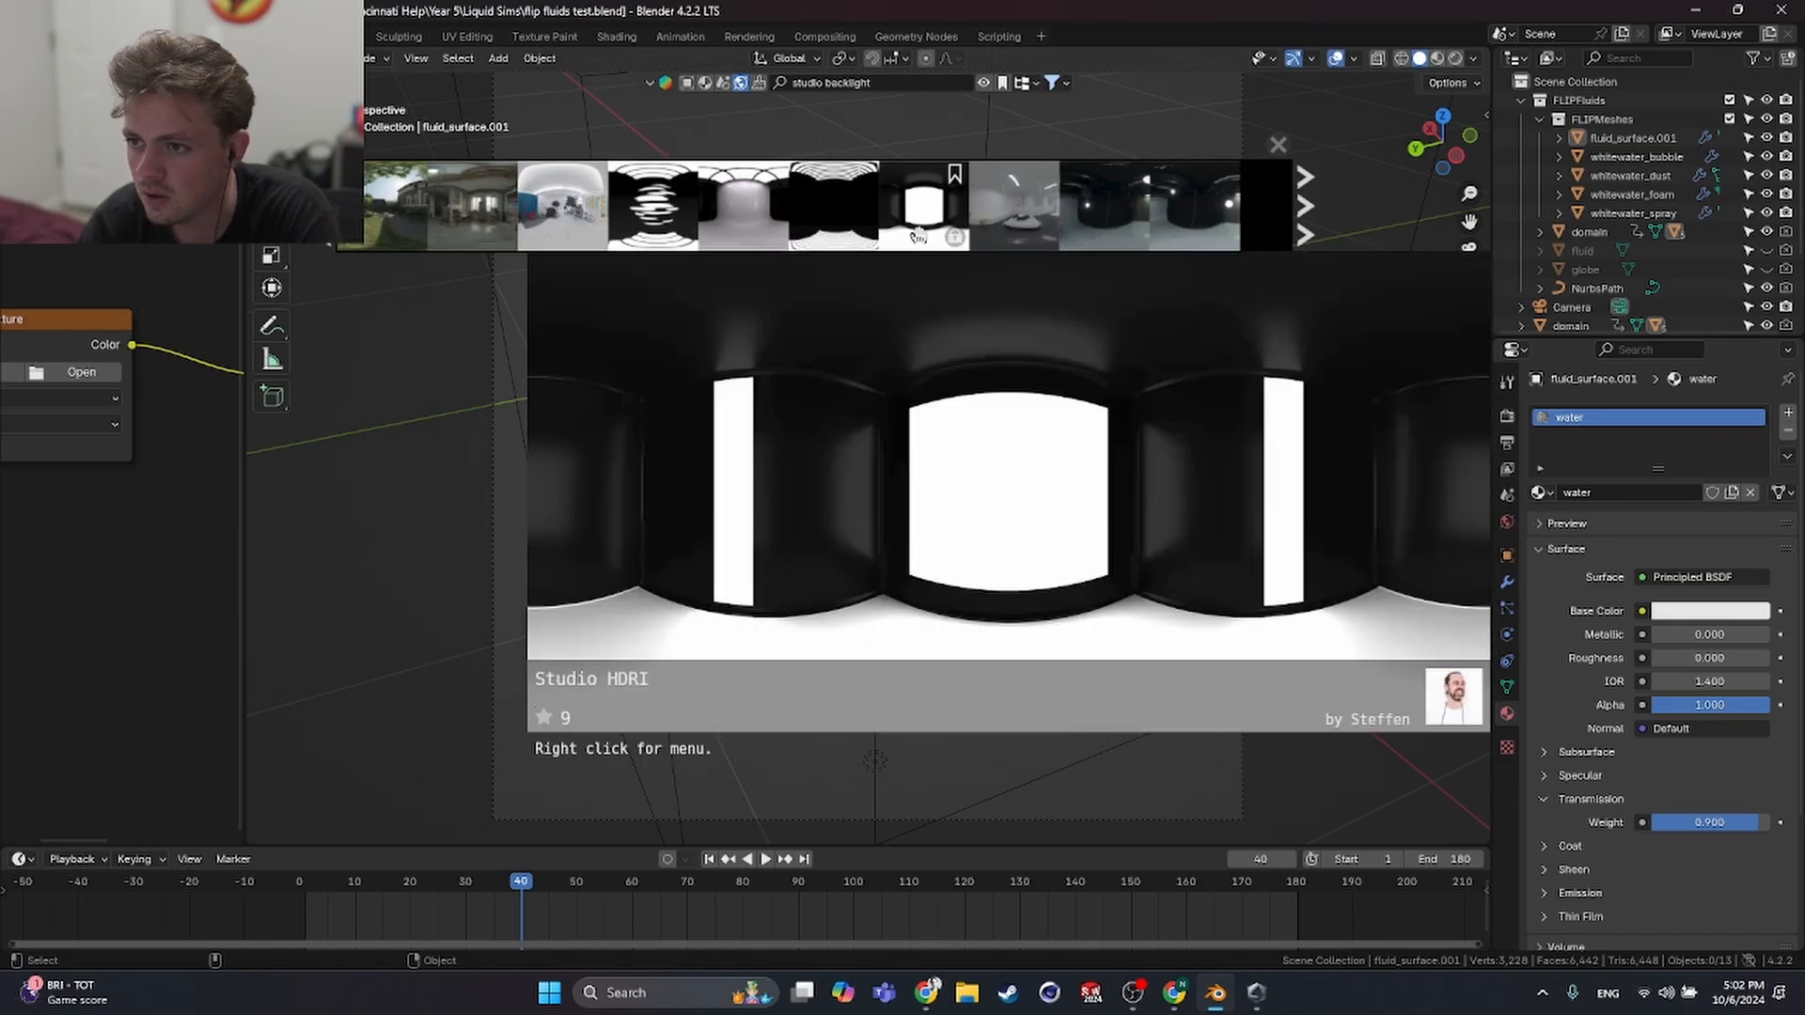
scroll(918, 237, "down", 2)
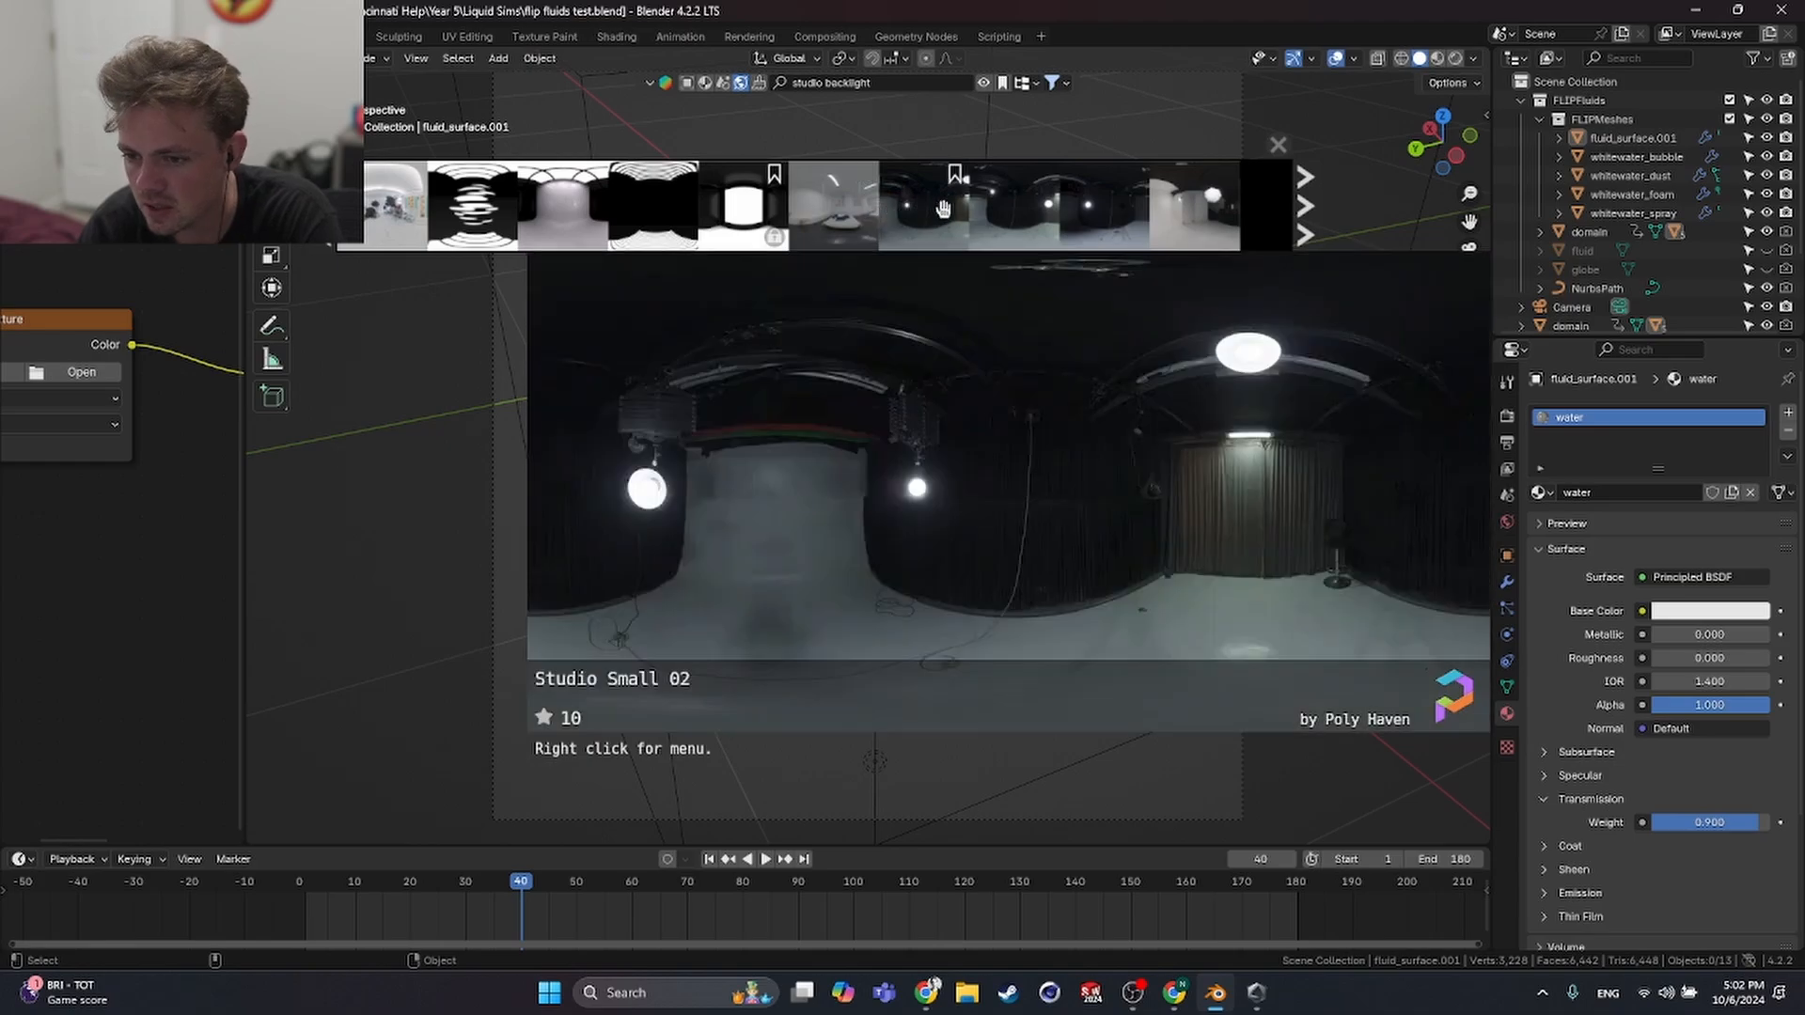
scroll(937, 207, "down", 2)
mouse_move(649, 221)
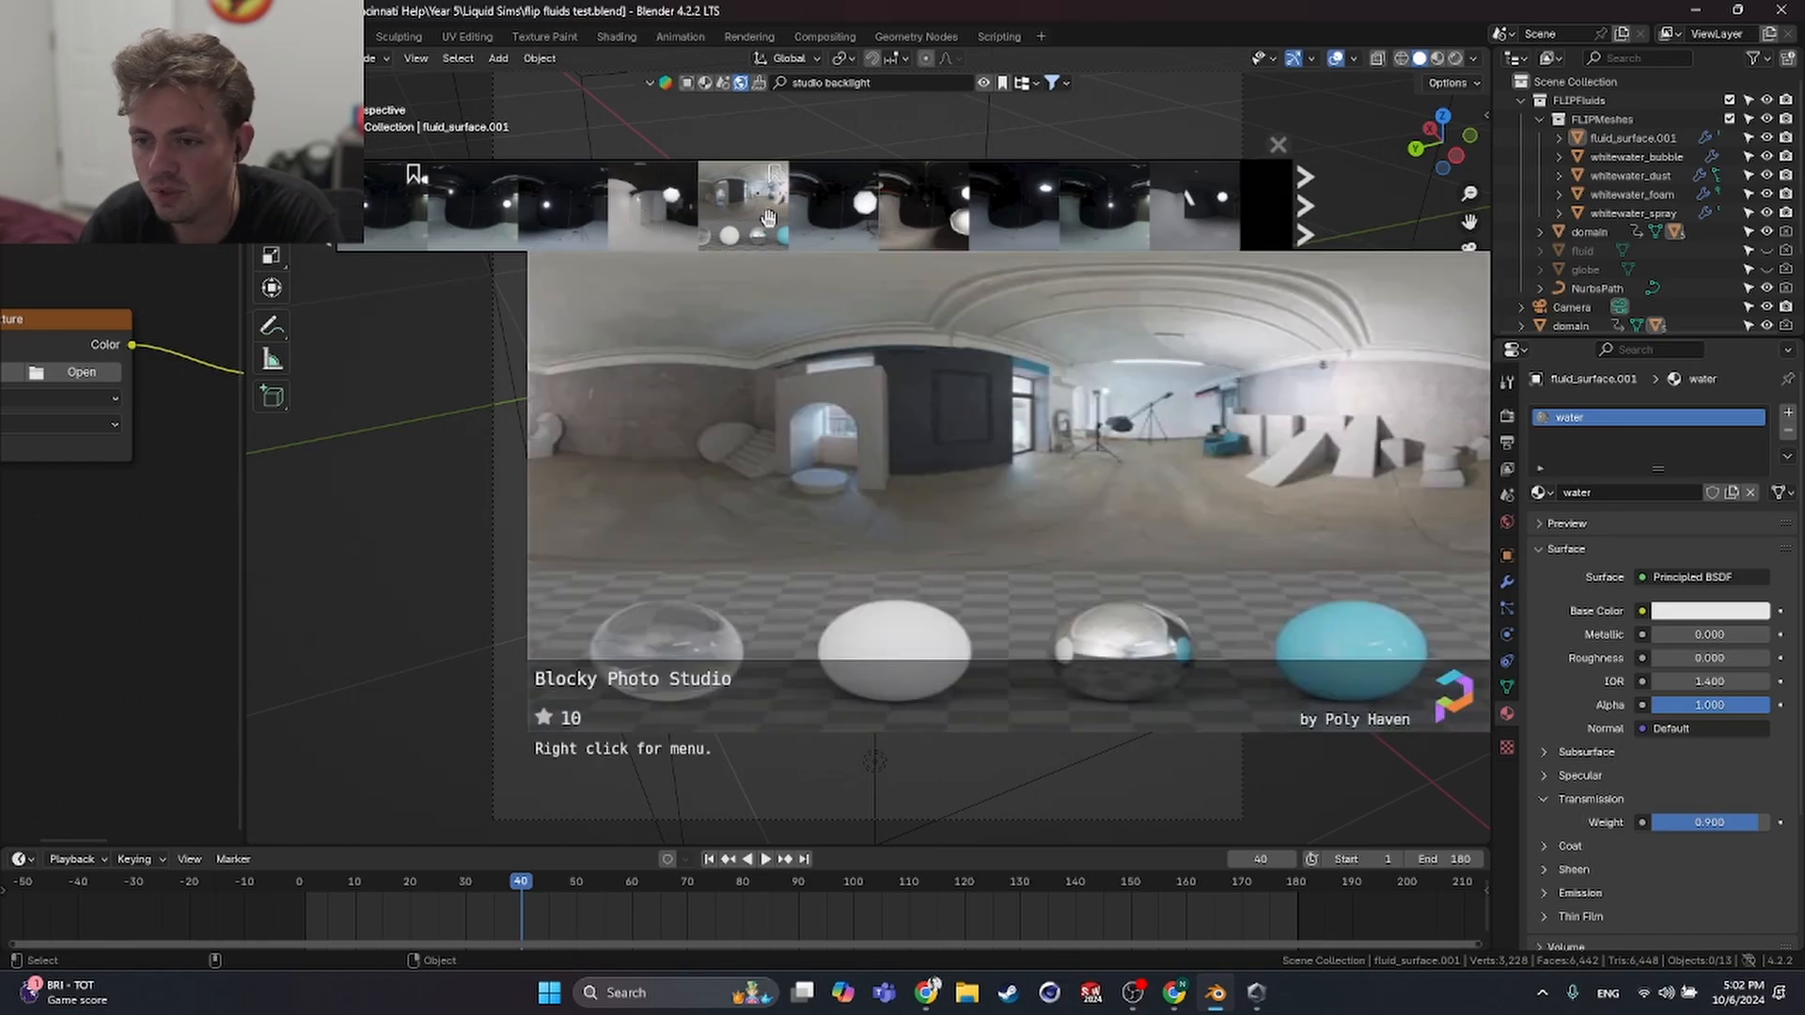
scroll(987, 230, "down", 3)
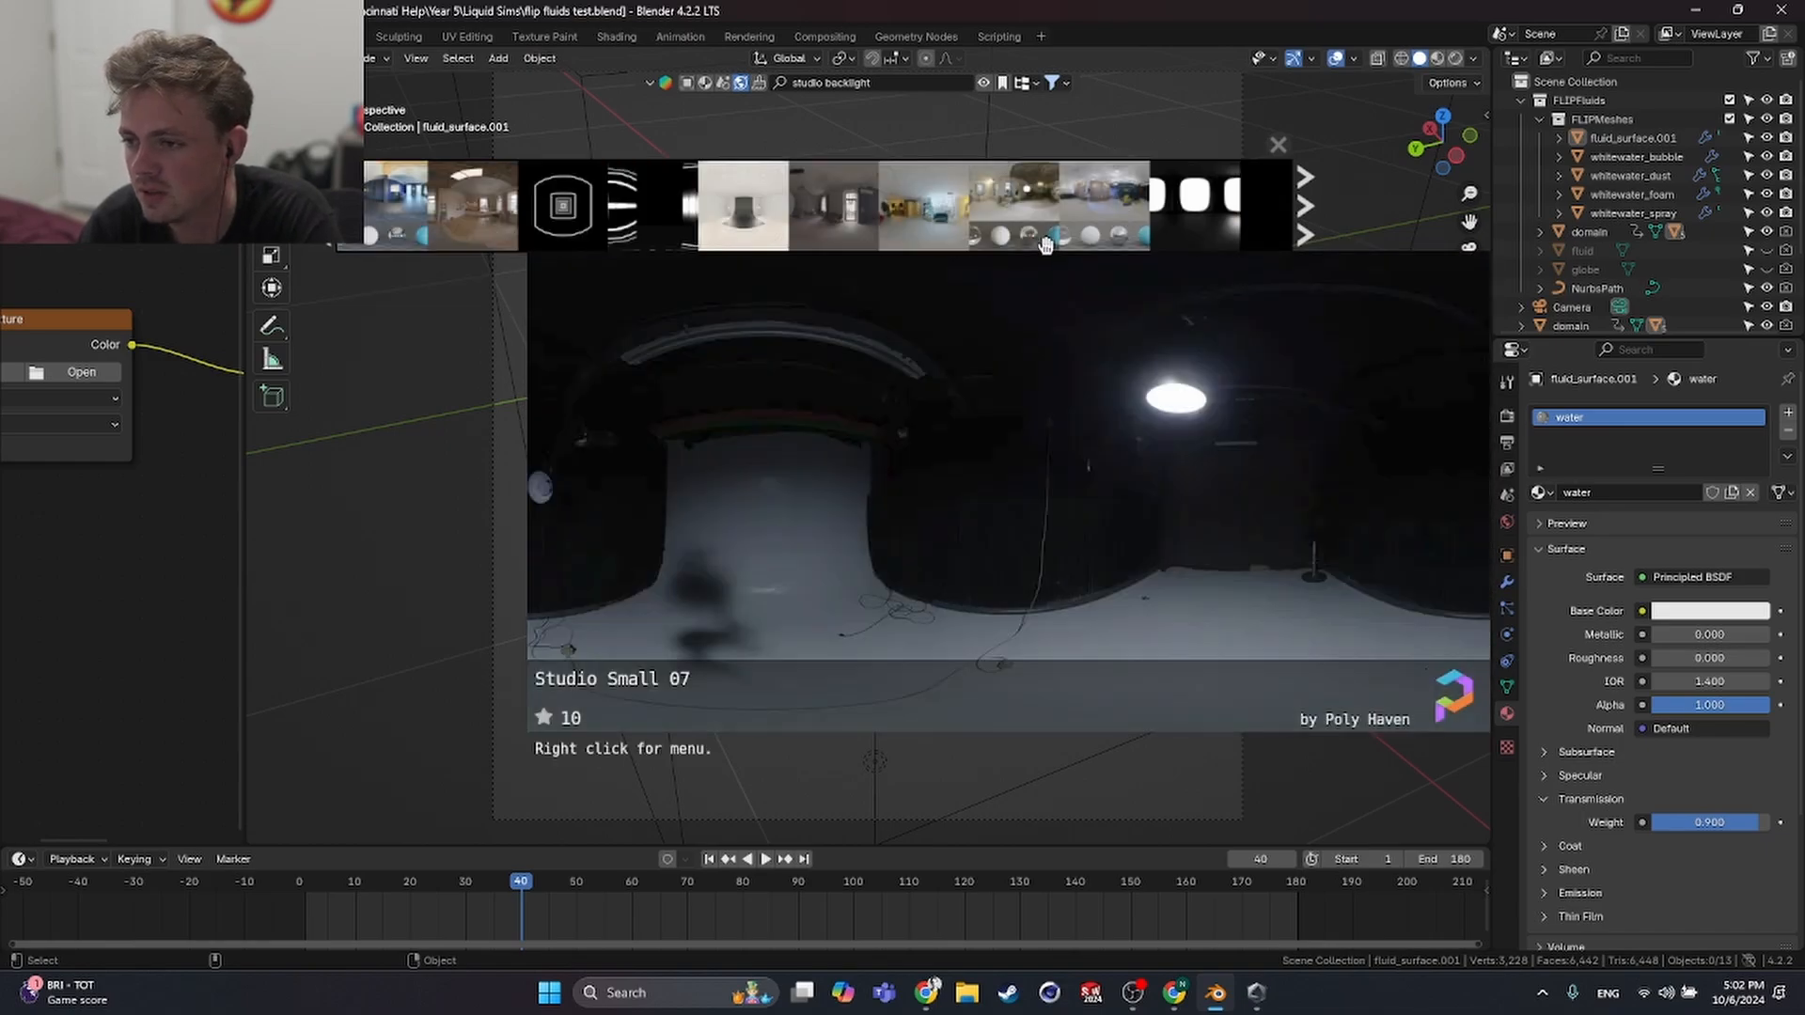
scroll(1028, 225, "down", 5)
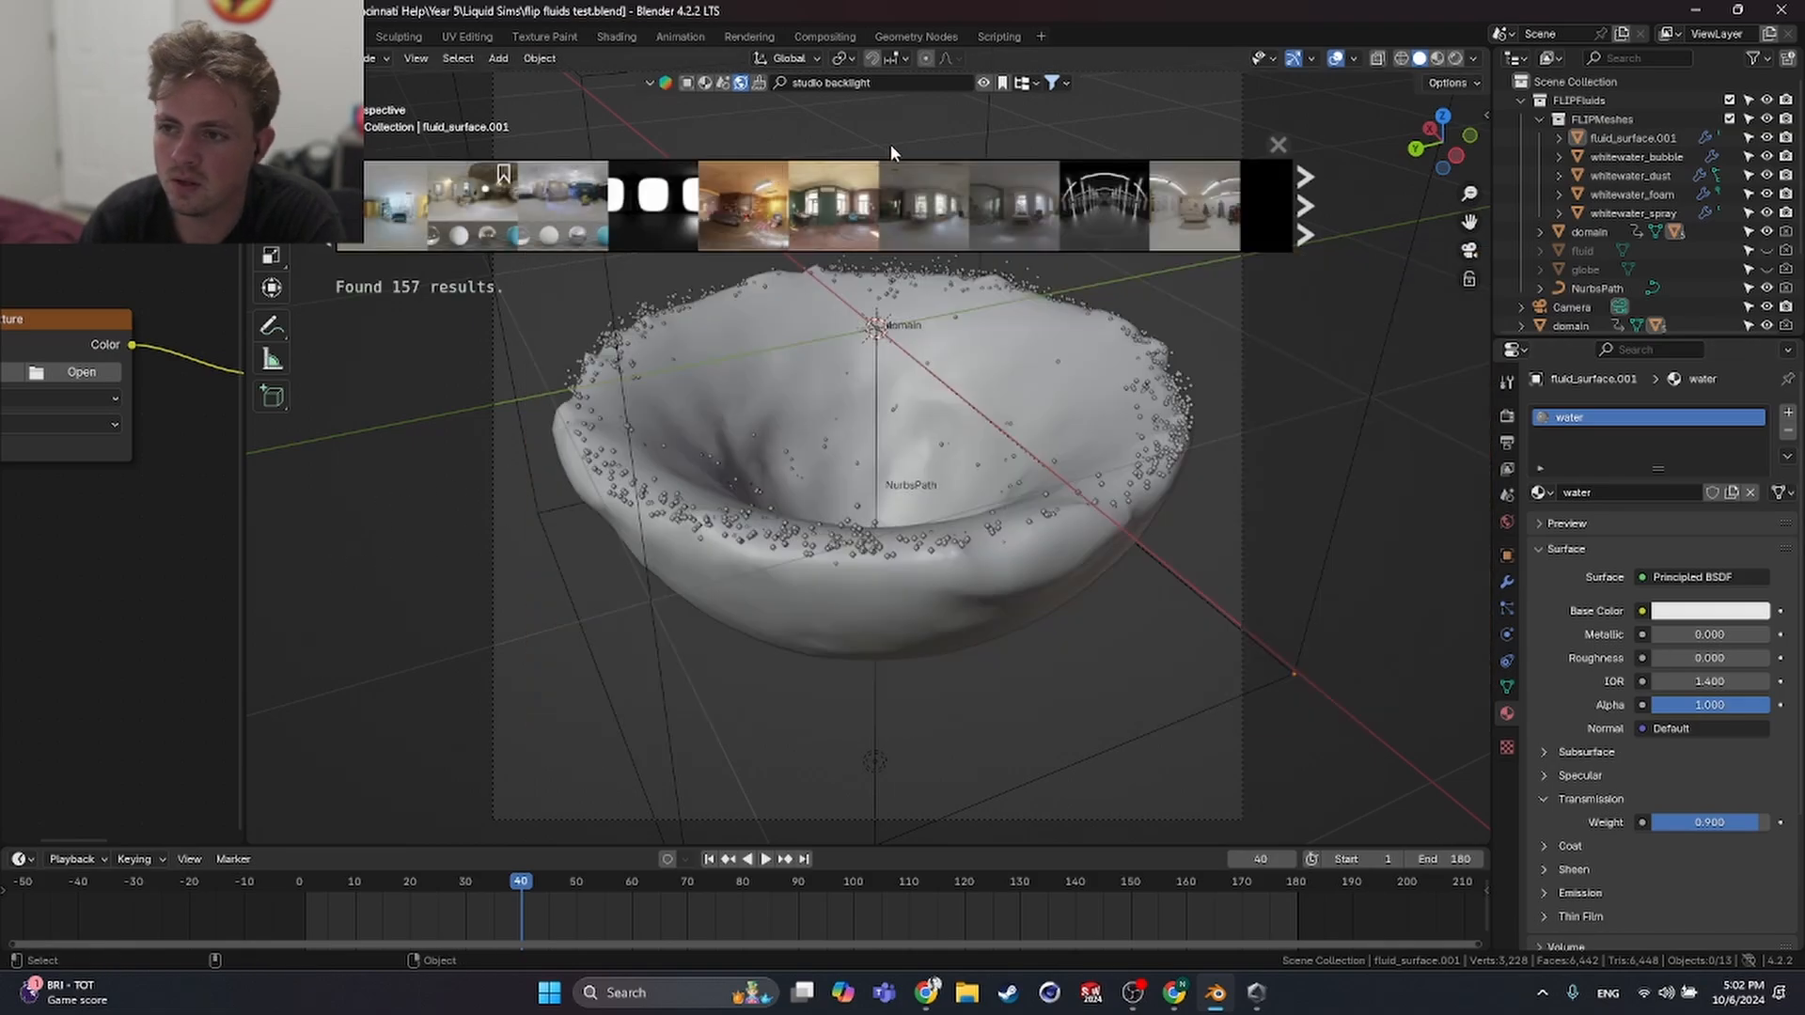
- Hide the HDR asset results and show the 3D scene in rendered viewport shading
left_click(982, 83)
key("z")
left_click(763, 299)
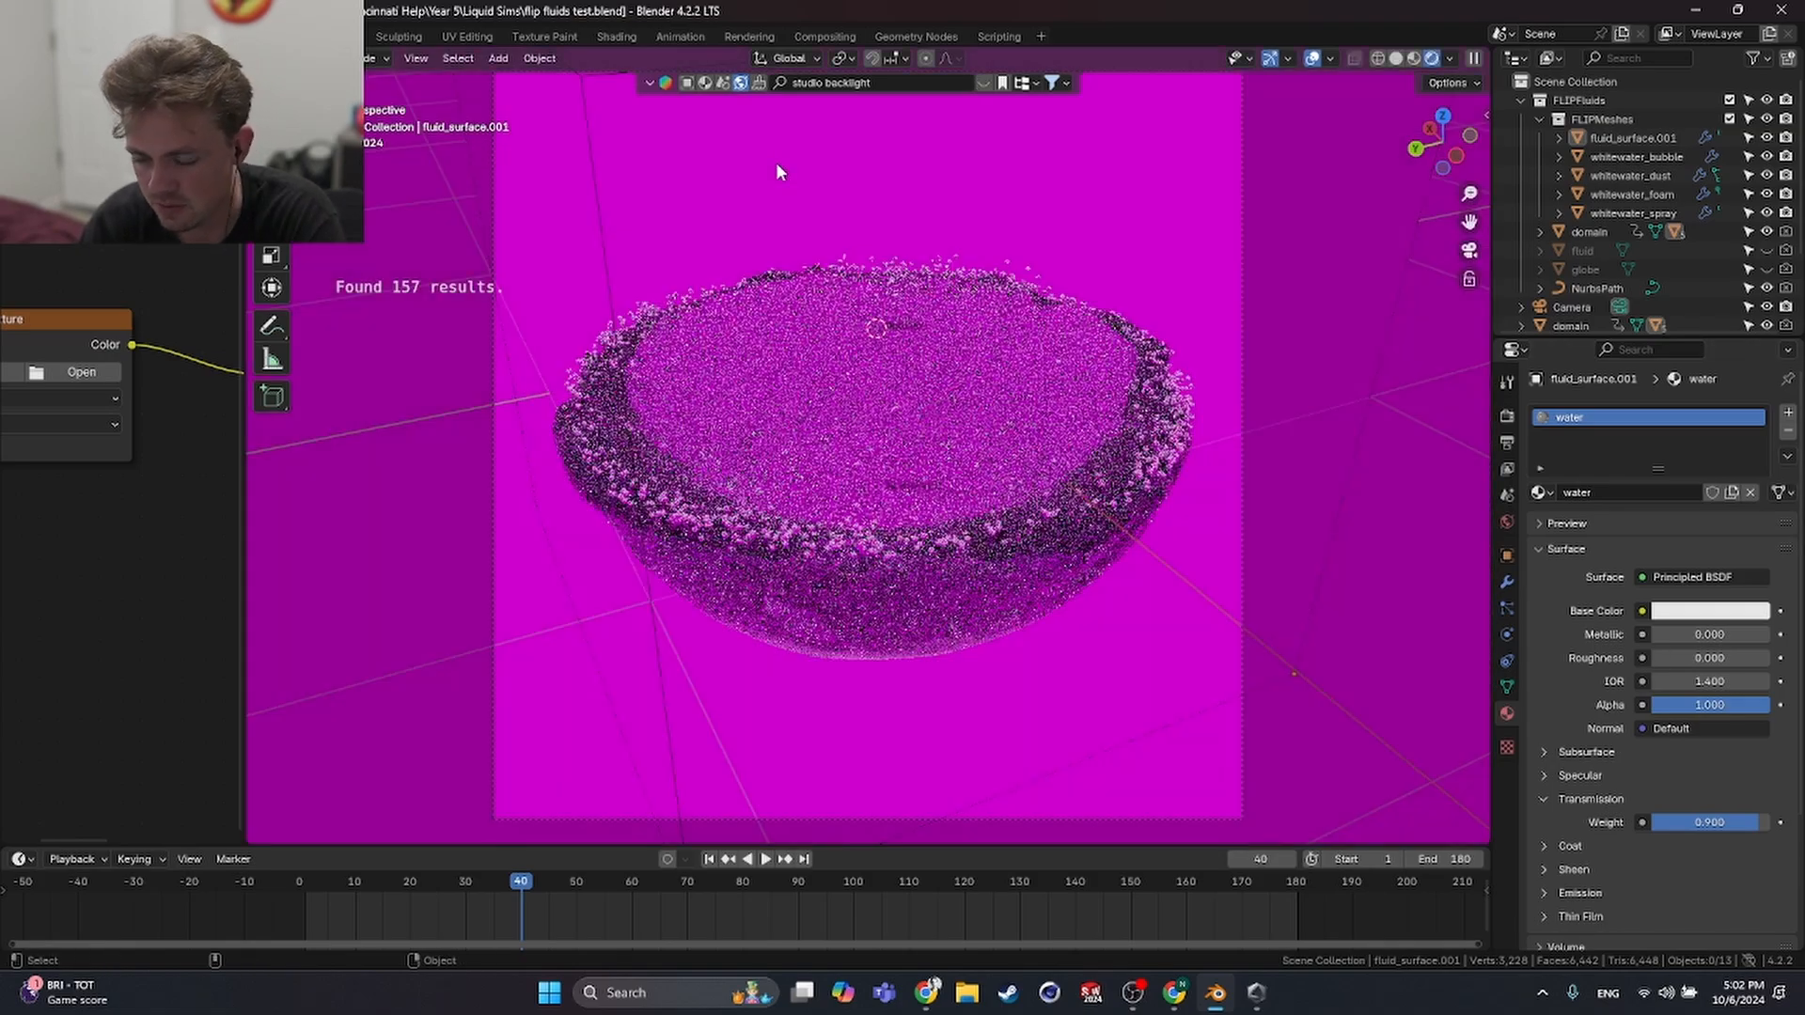
- Disconnect the Environment Texture node from the world's Background node
scroll(146, 492, "down", 3)
middle_click_drag(151, 529, 92, 547)
left_click_drag(168, 411, 160, 427)
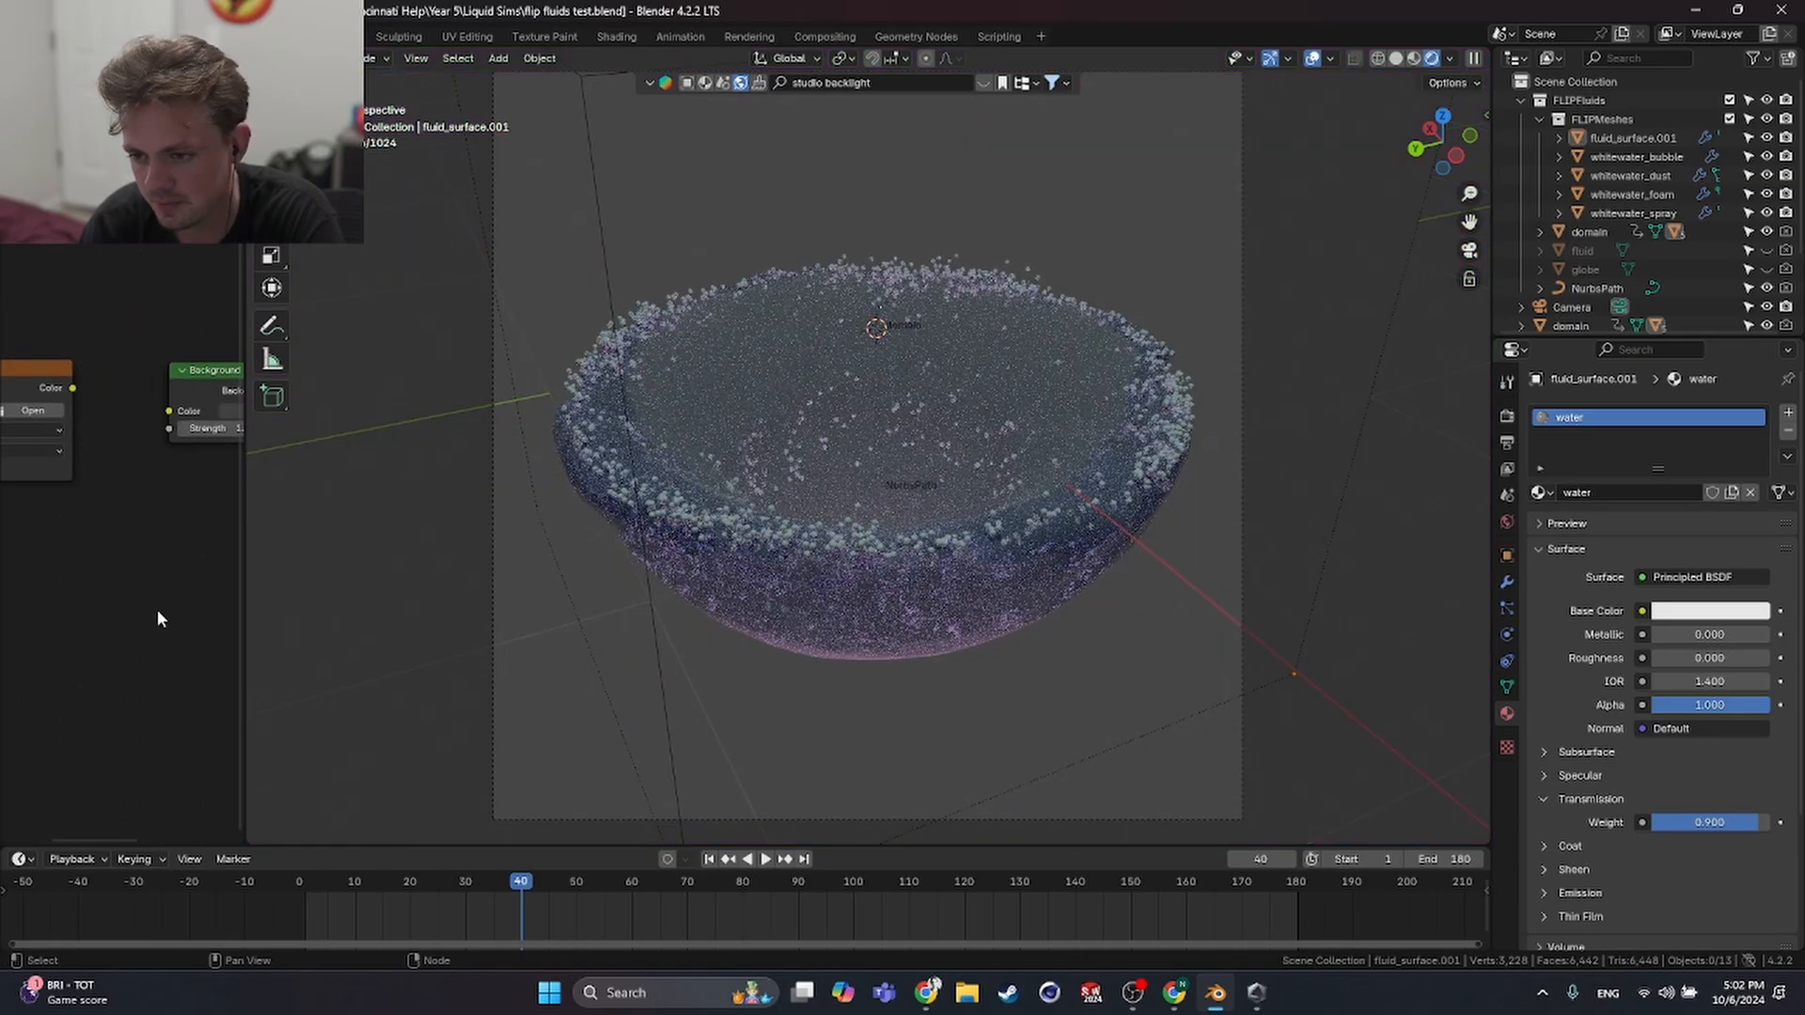
- Change the world Background node's color to a deep blue-violet
scroll(163, 601, "down", 3)
mouse_move(107, 615)
middle_mouse_down()
mouse_move(152, 595)
mouse_move(109, 588)
mouse_move(115, 611)
middle_mouse_up()
scroll(137, 602, "down", 4)
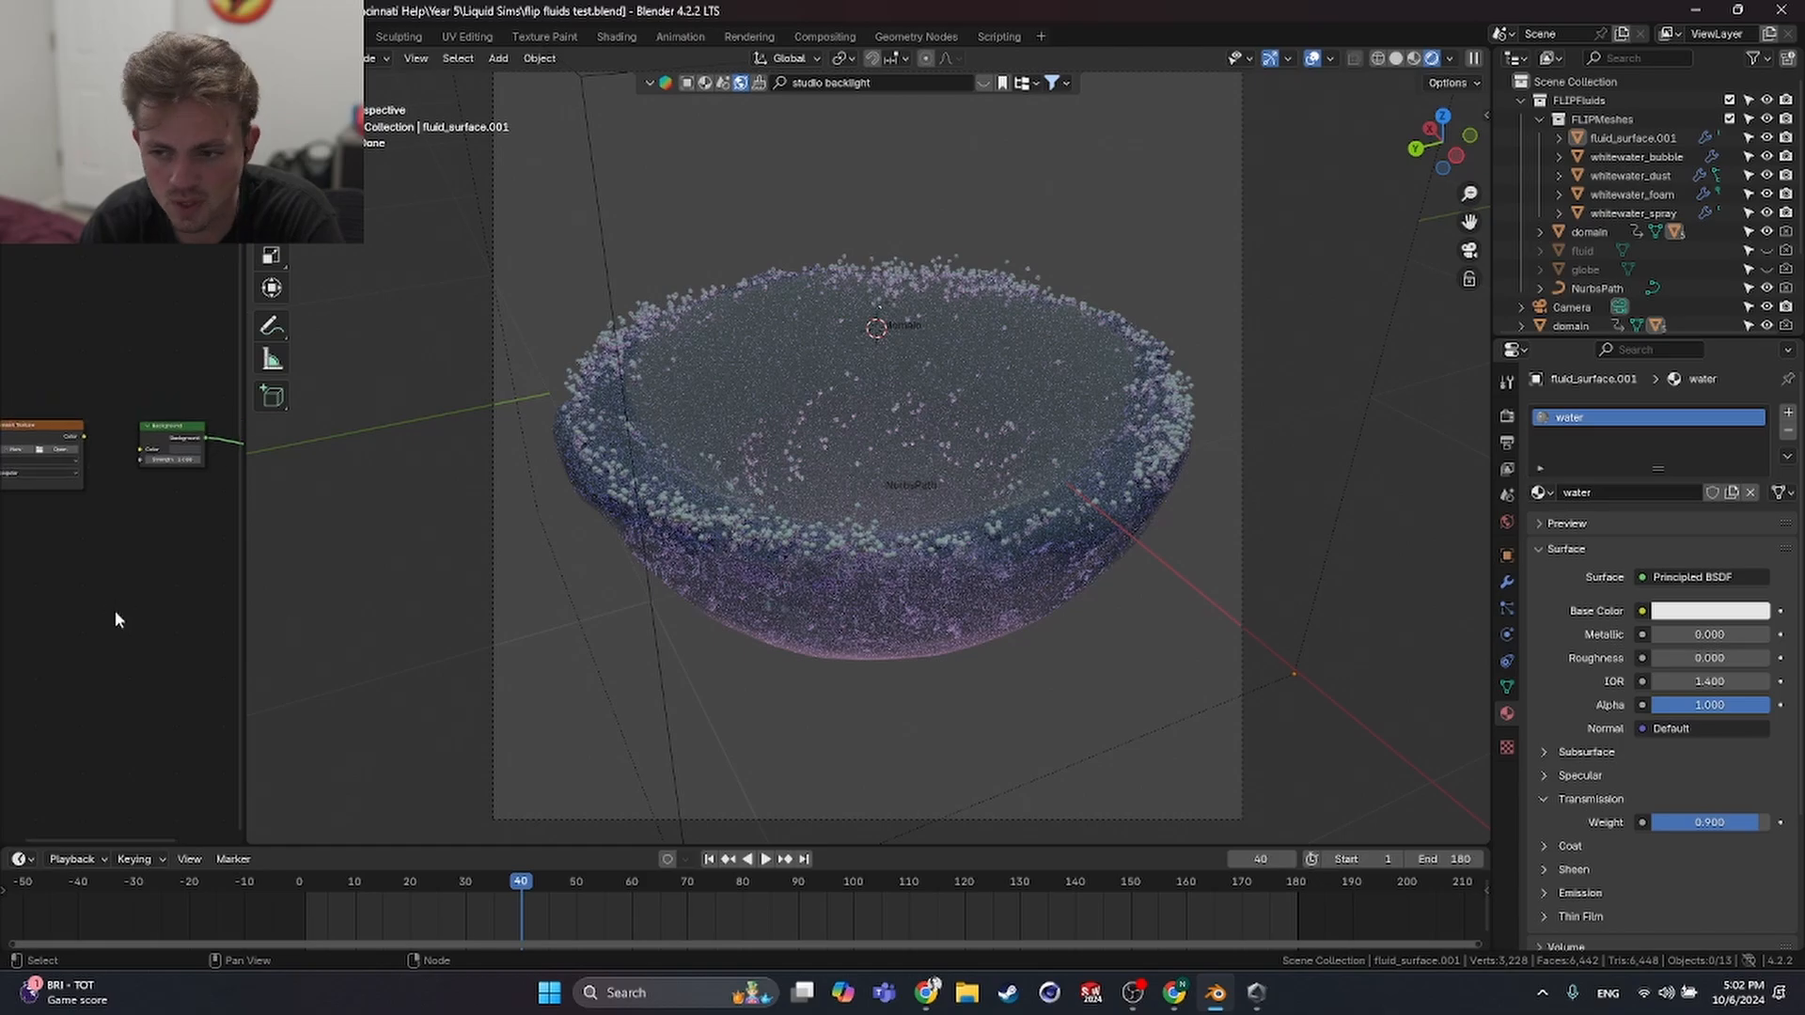
left_click(187, 457)
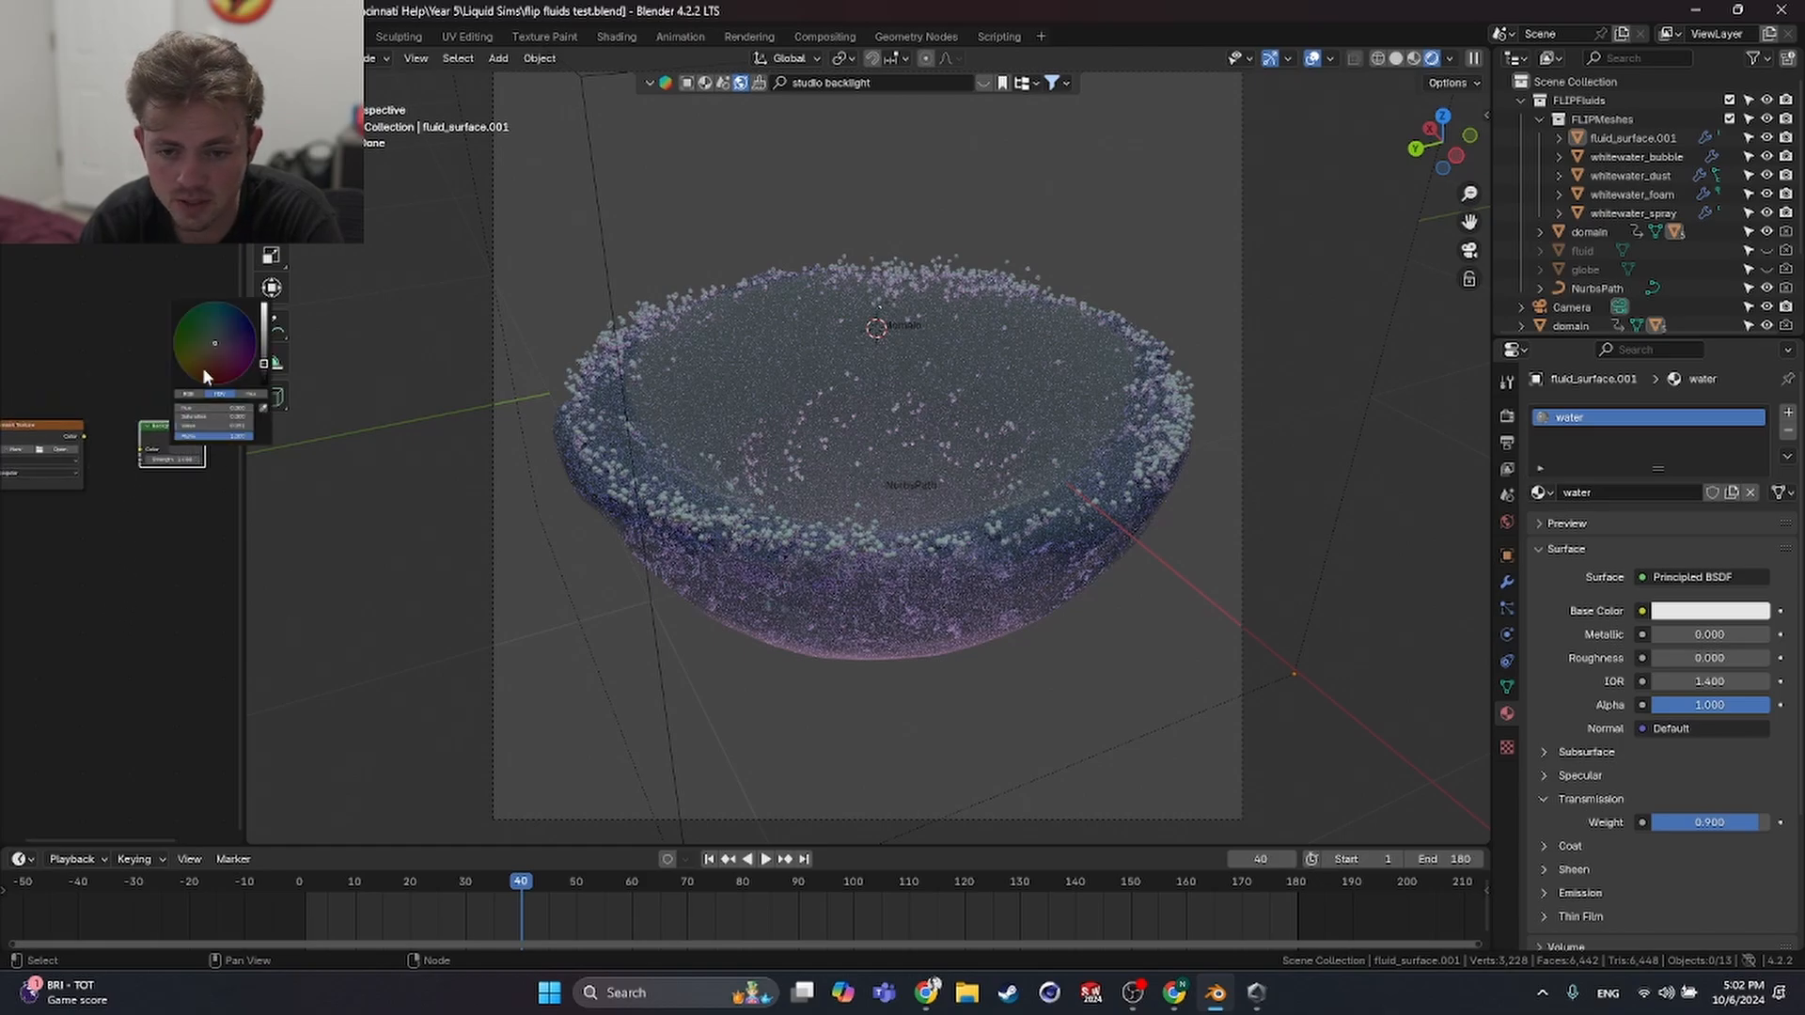
left_click(223, 352)
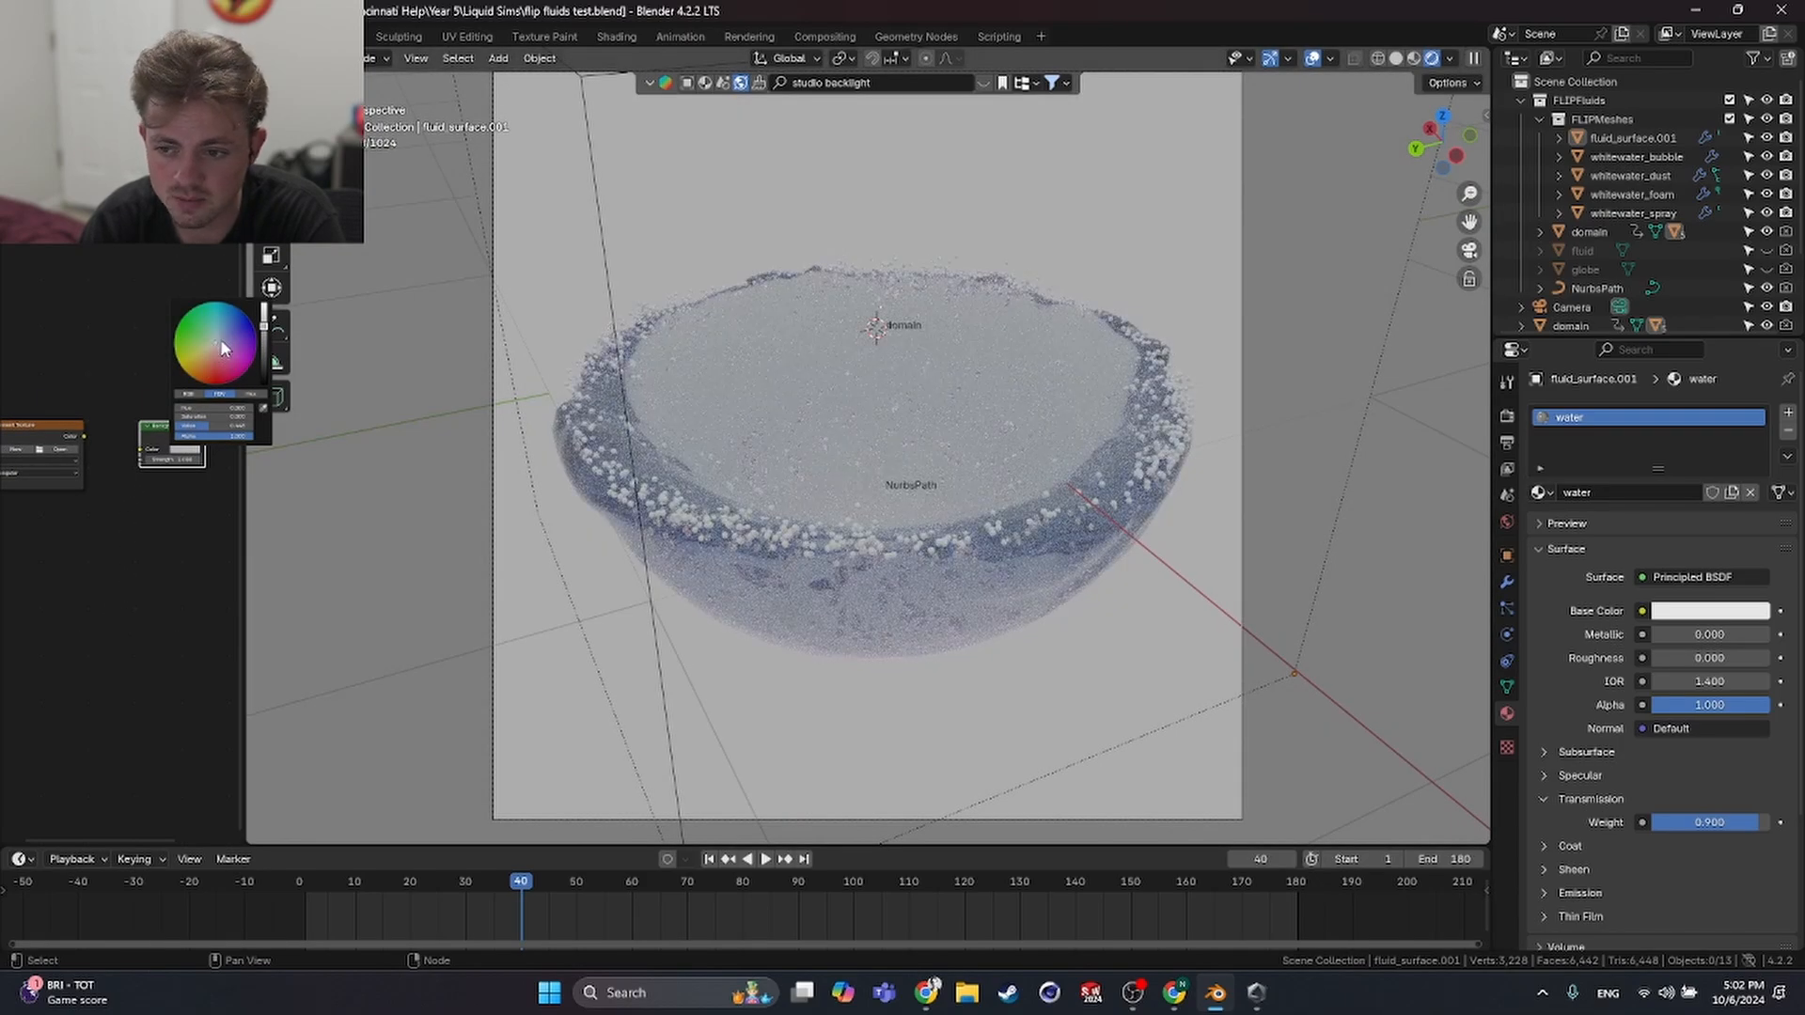
scroll(219, 339, "down", 4)
left_click_drag(219, 340, 242, 339)
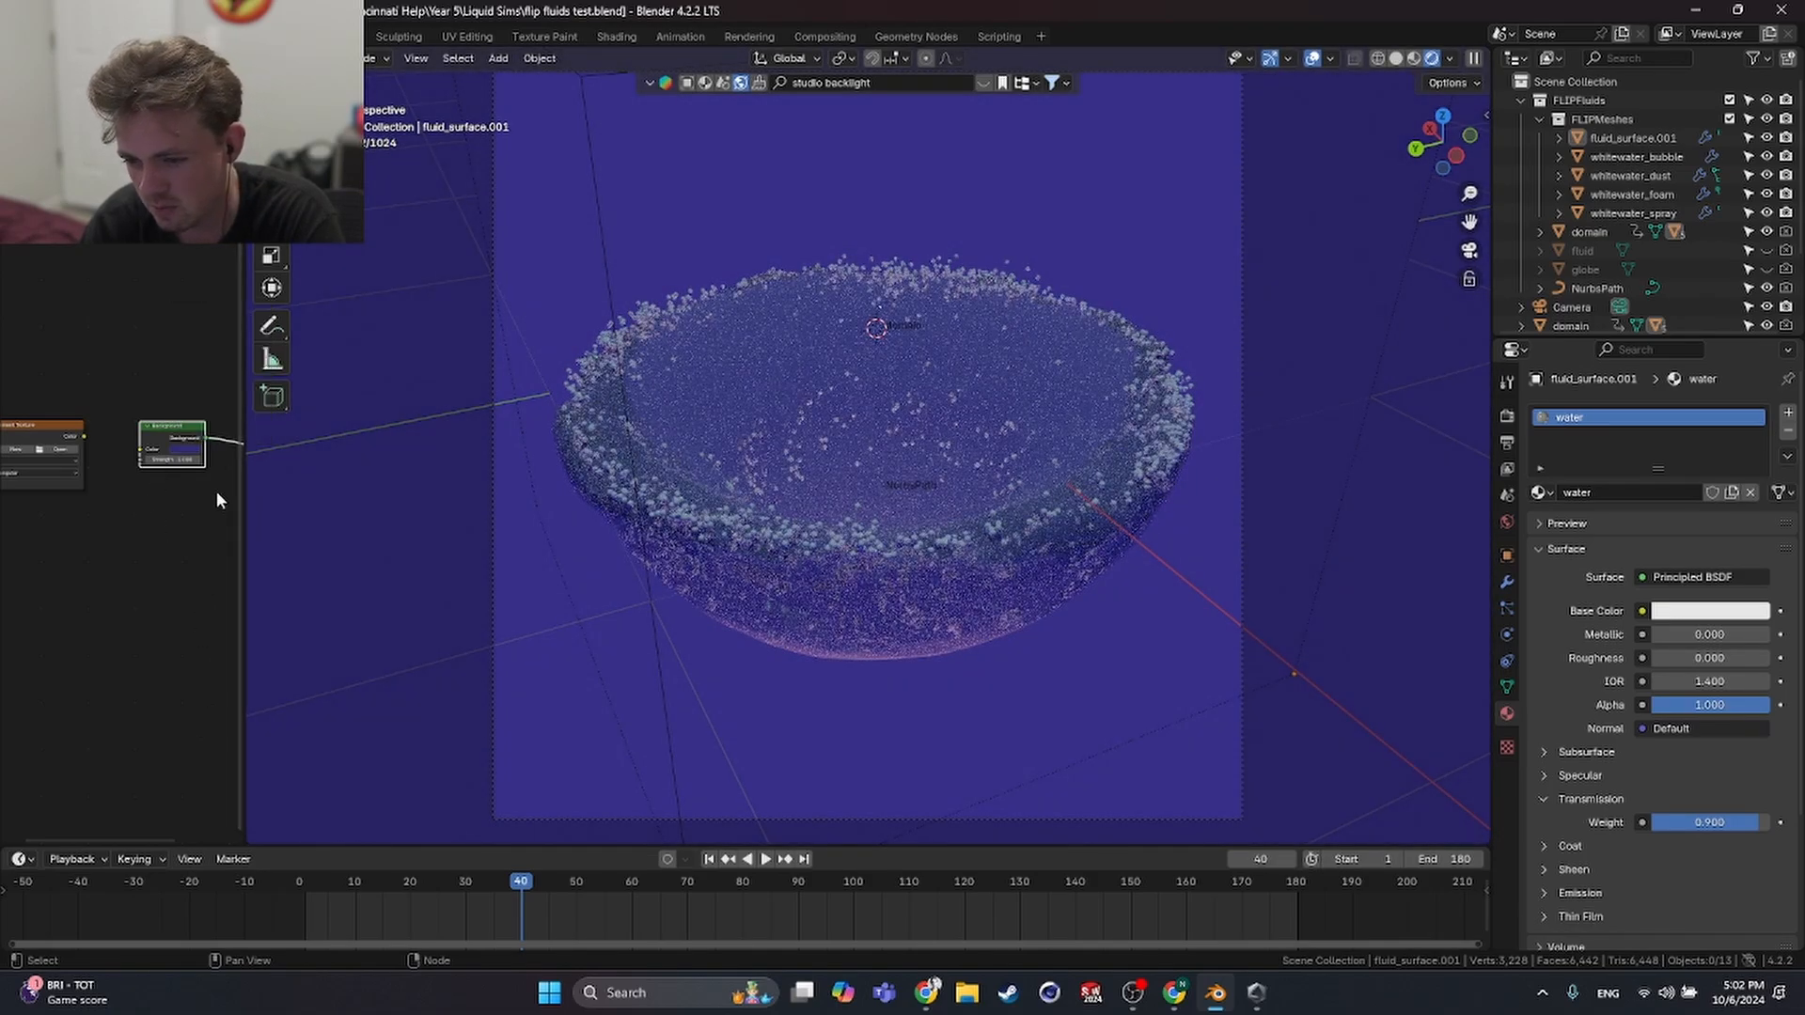
- Refine the world background color to a softer, lighter blue by adjusting its saturation, hue and value
middle_click_drag(174, 564, 109, 579)
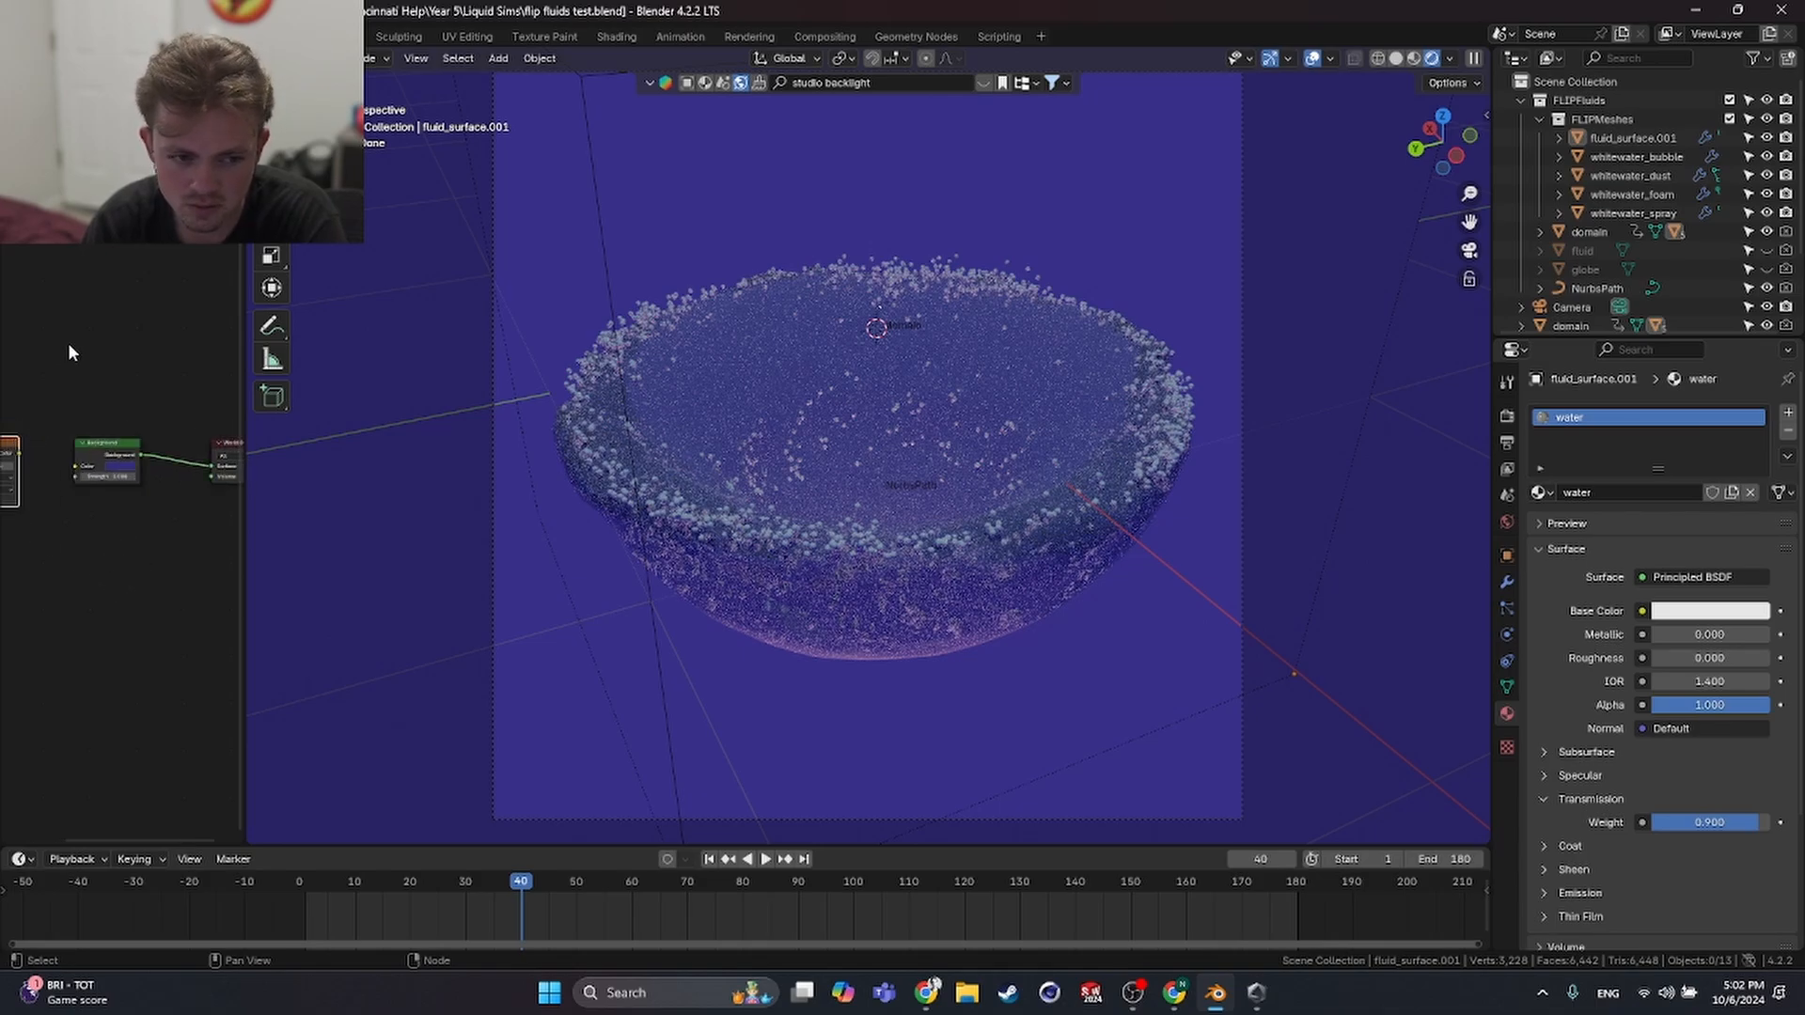
left_click(128, 464)
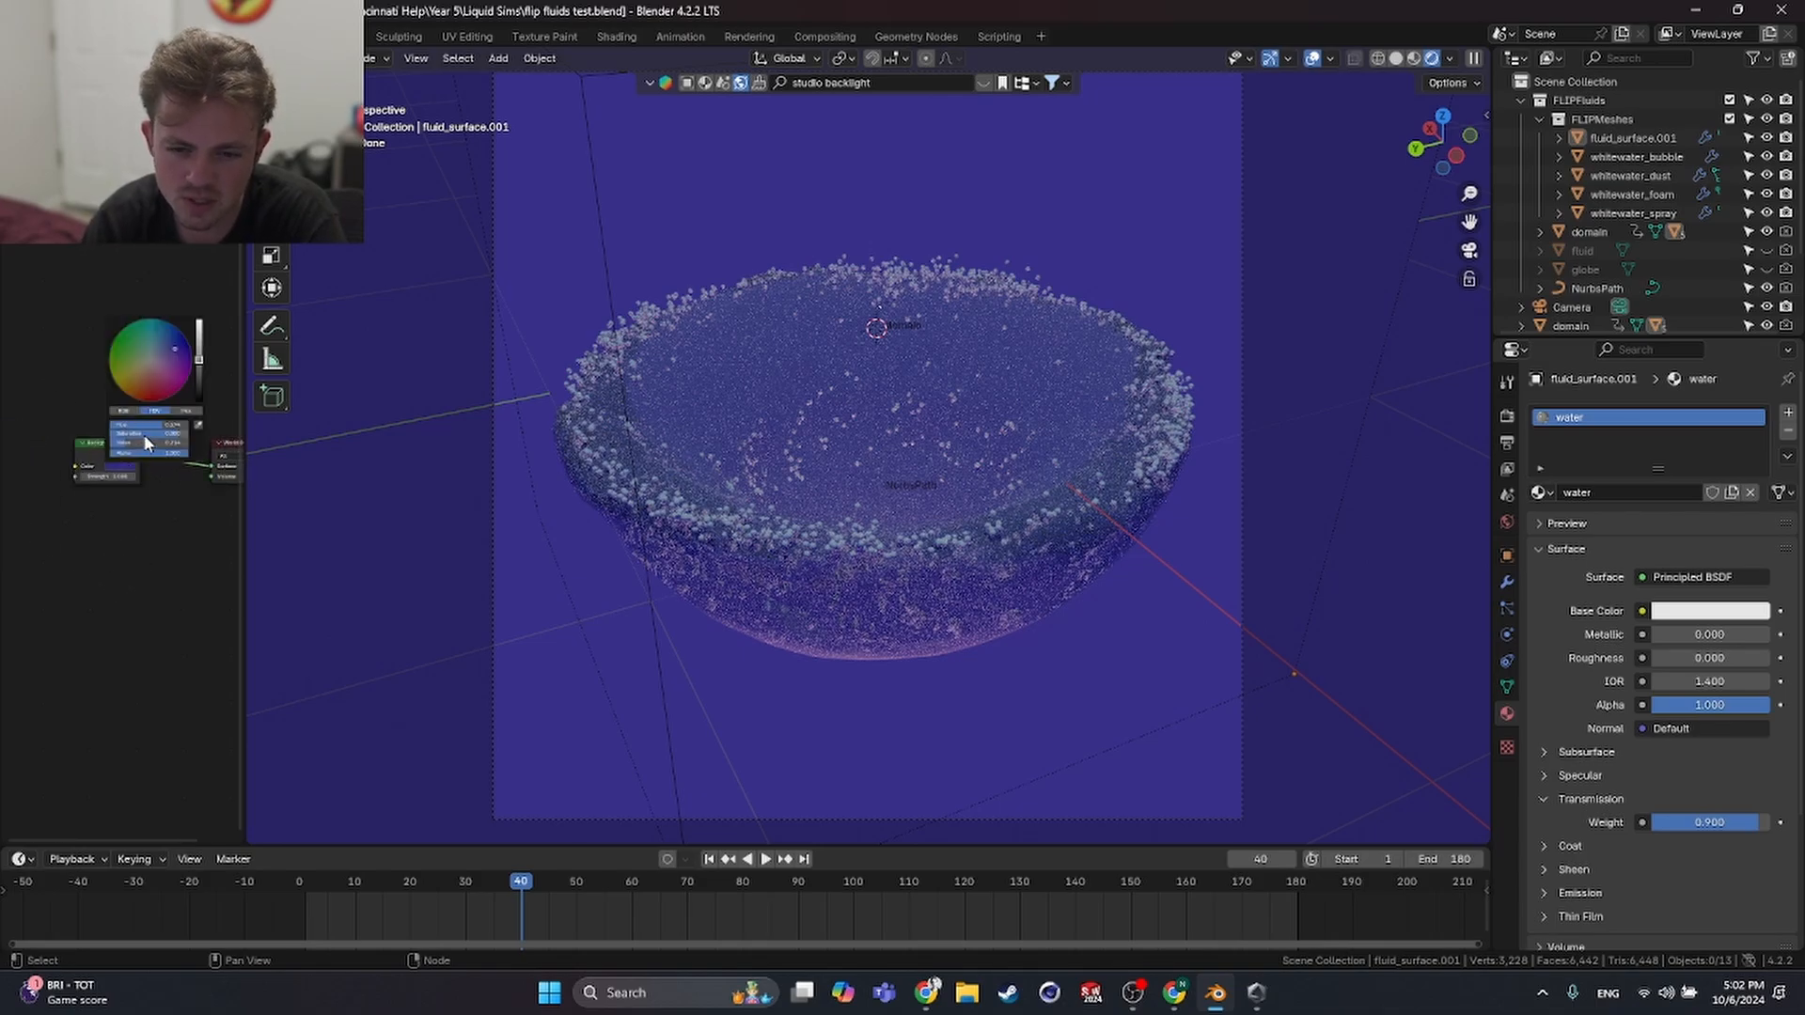
left_click_drag(144, 434, 150, 433)
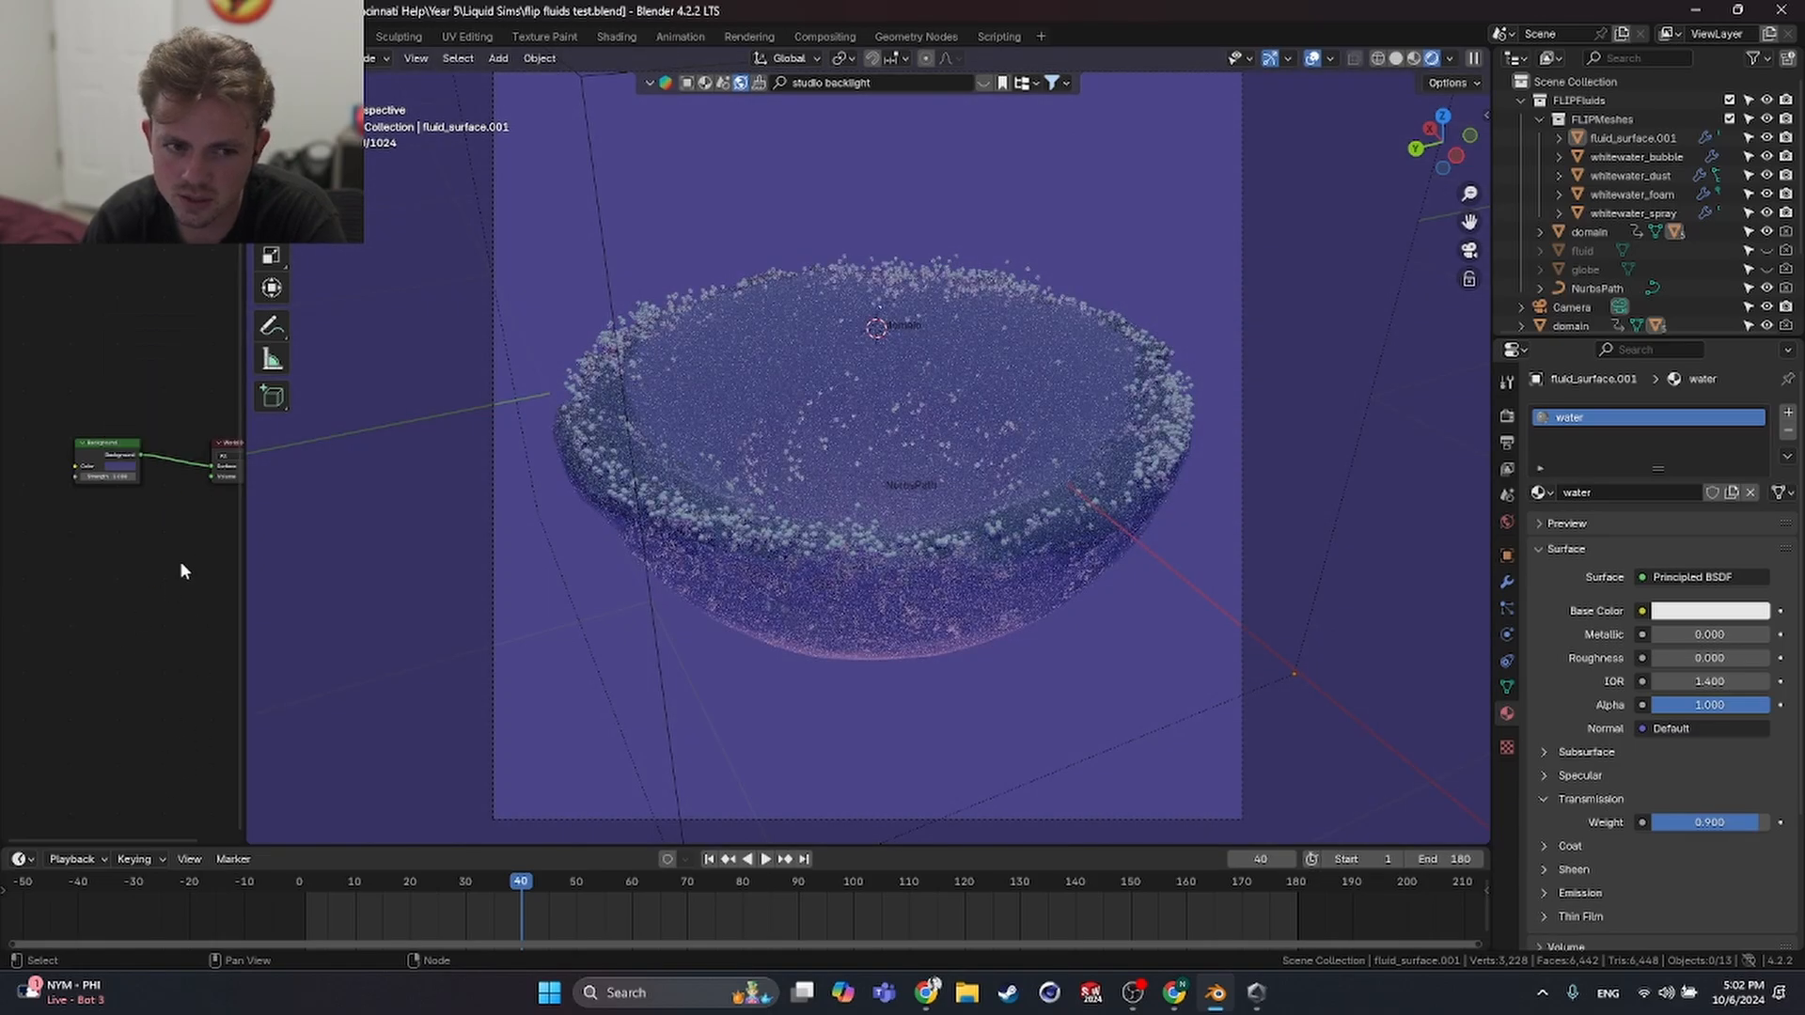
left_click(121, 468)
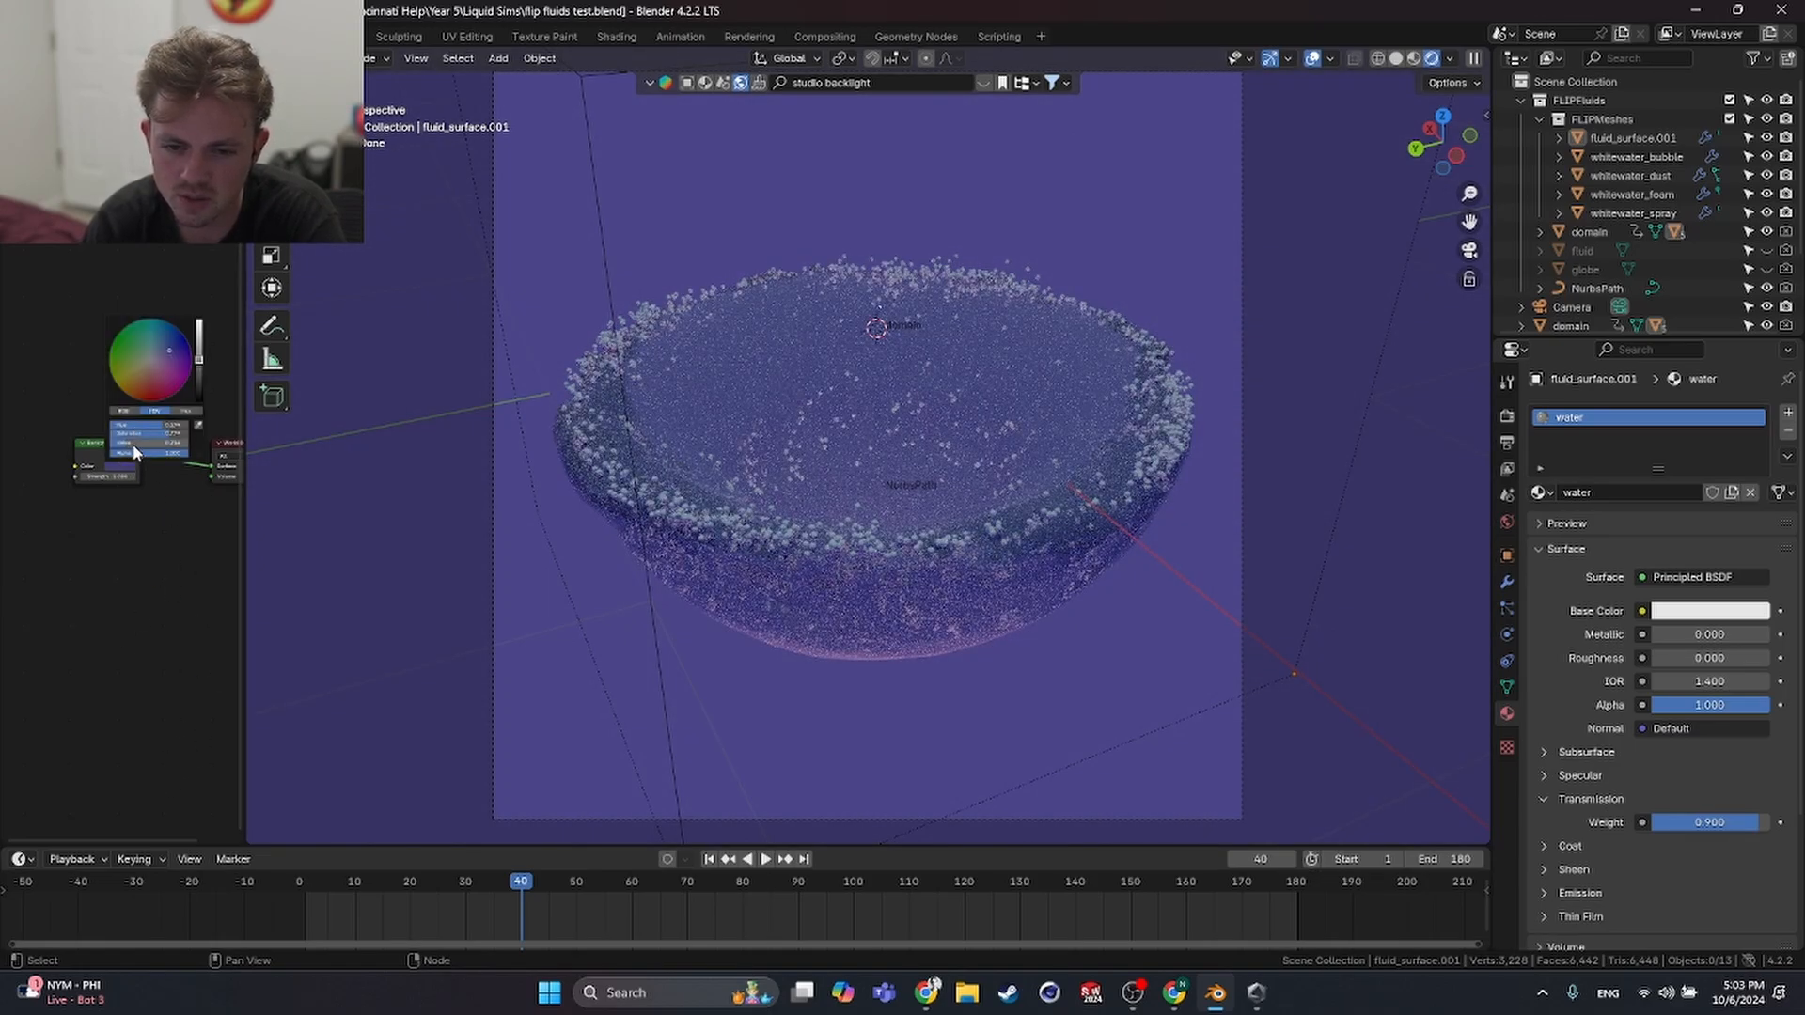
left_click_drag(128, 442, 169, 425)
left_click(117, 467)
left_click_drag(141, 443, 144, 443)
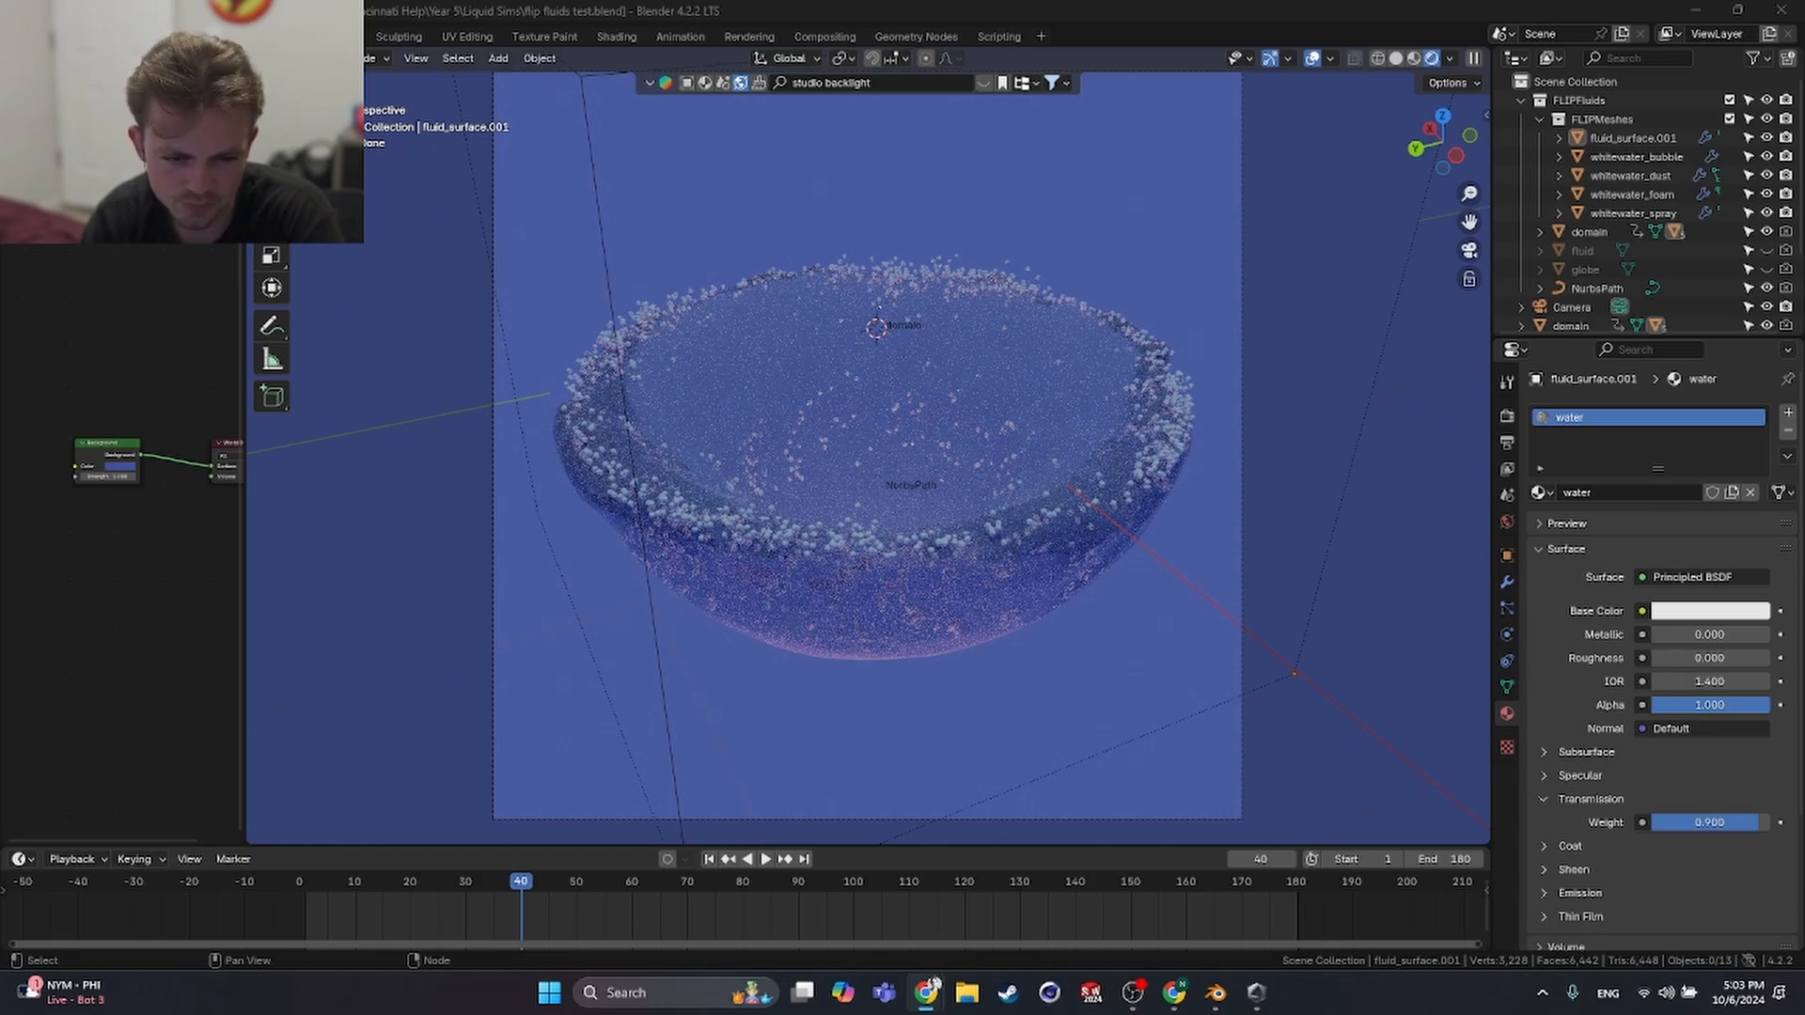
- Enable Transparent in the render's Film settings to hide the world background behind the fluid
left_click(1506, 415)
left_click(1506, 439)
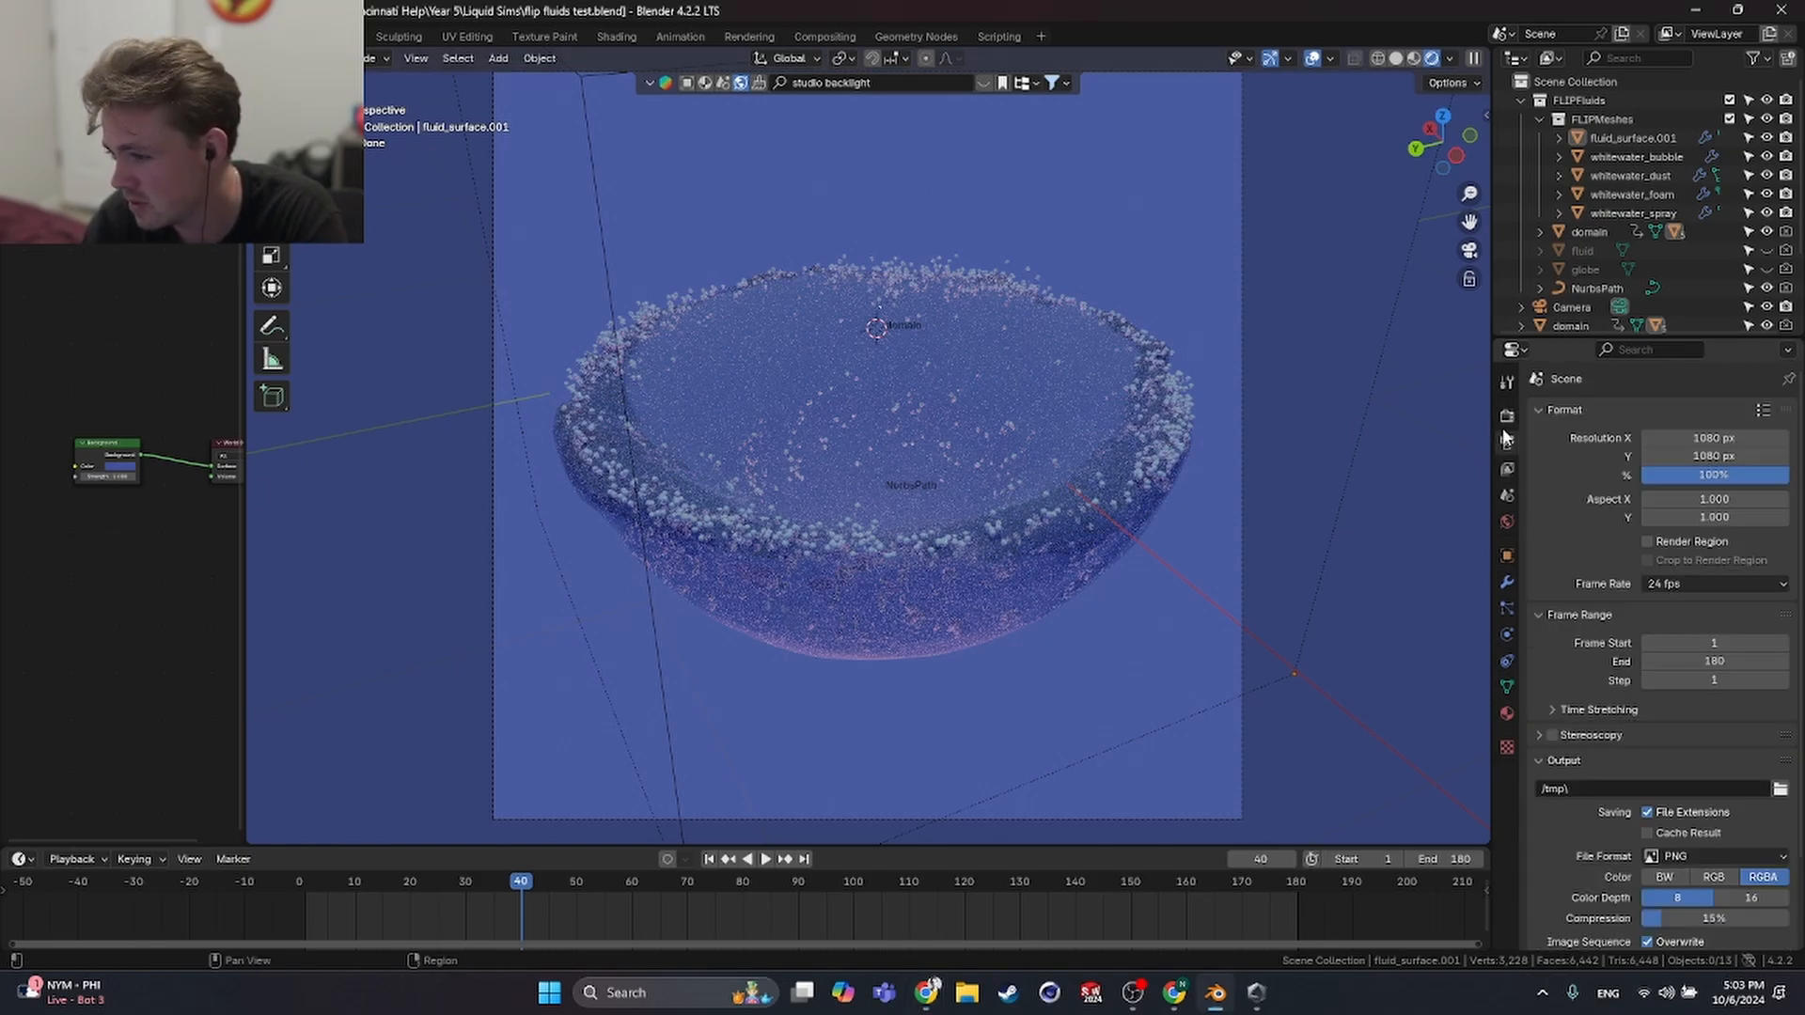
left_click(1508, 416)
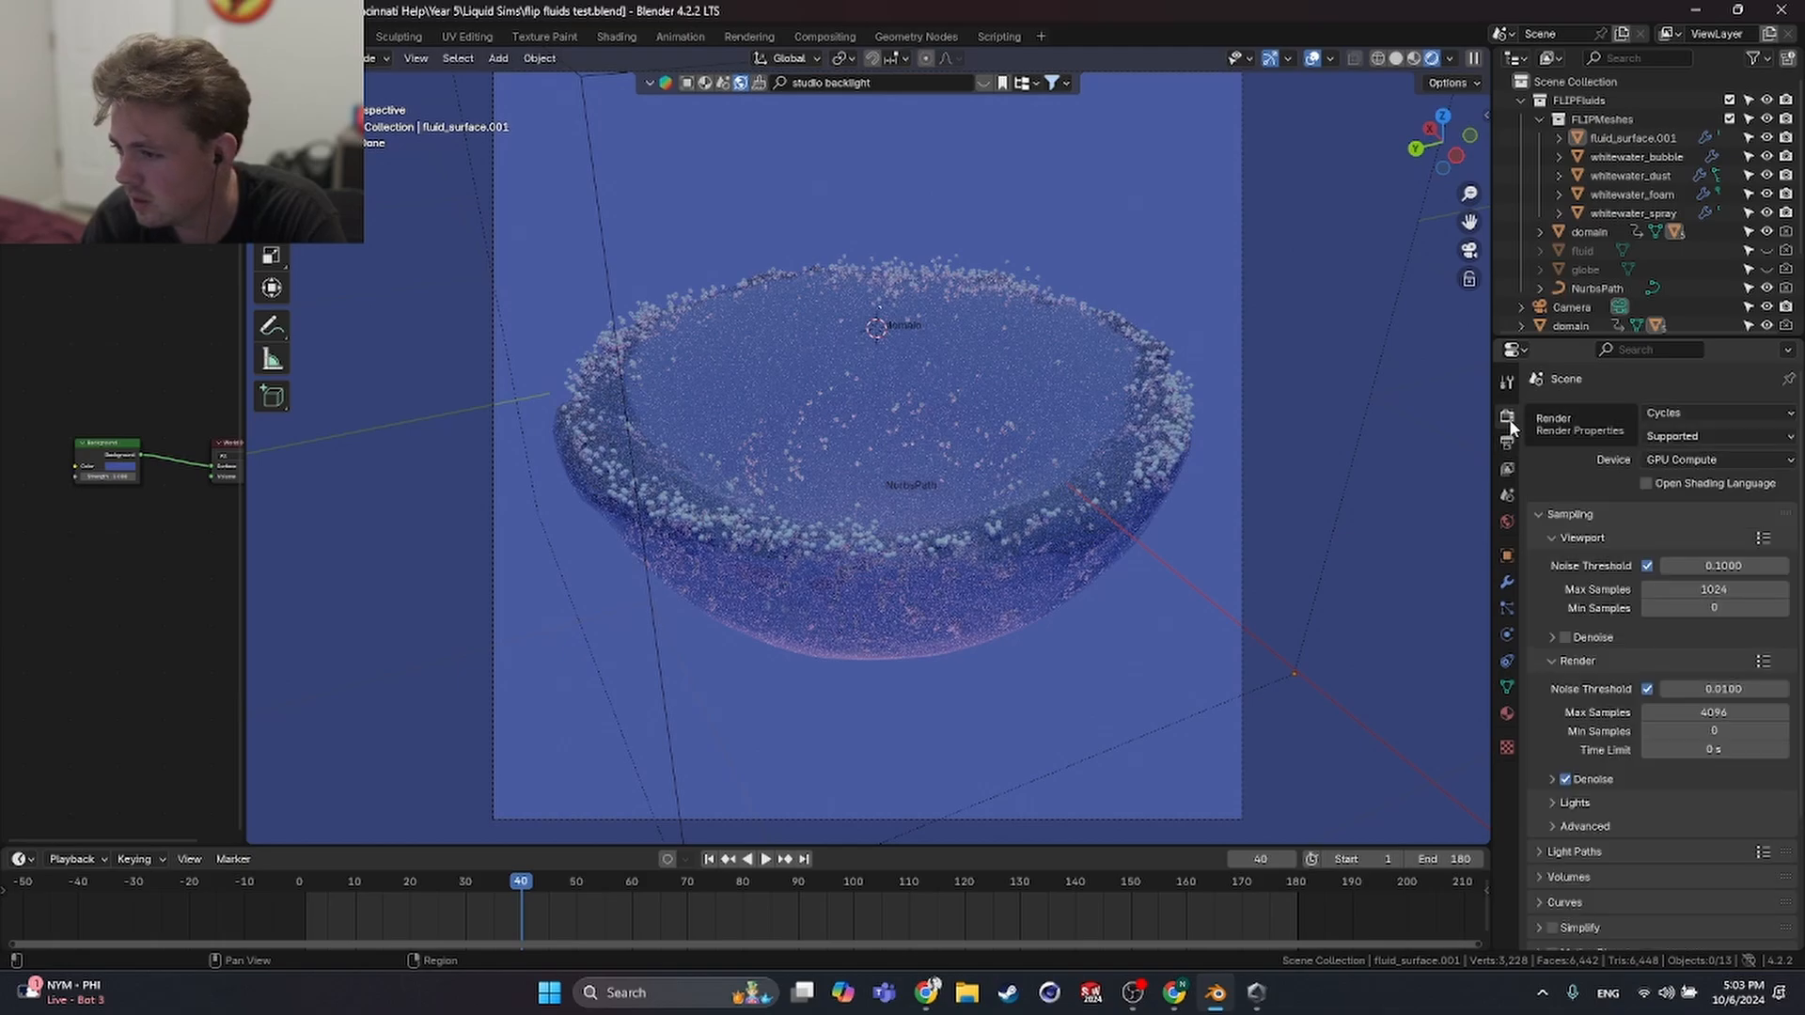
scroll(1619, 673, "down", 4)
left_click(1560, 811)
scroll(1624, 833, "down", 4)
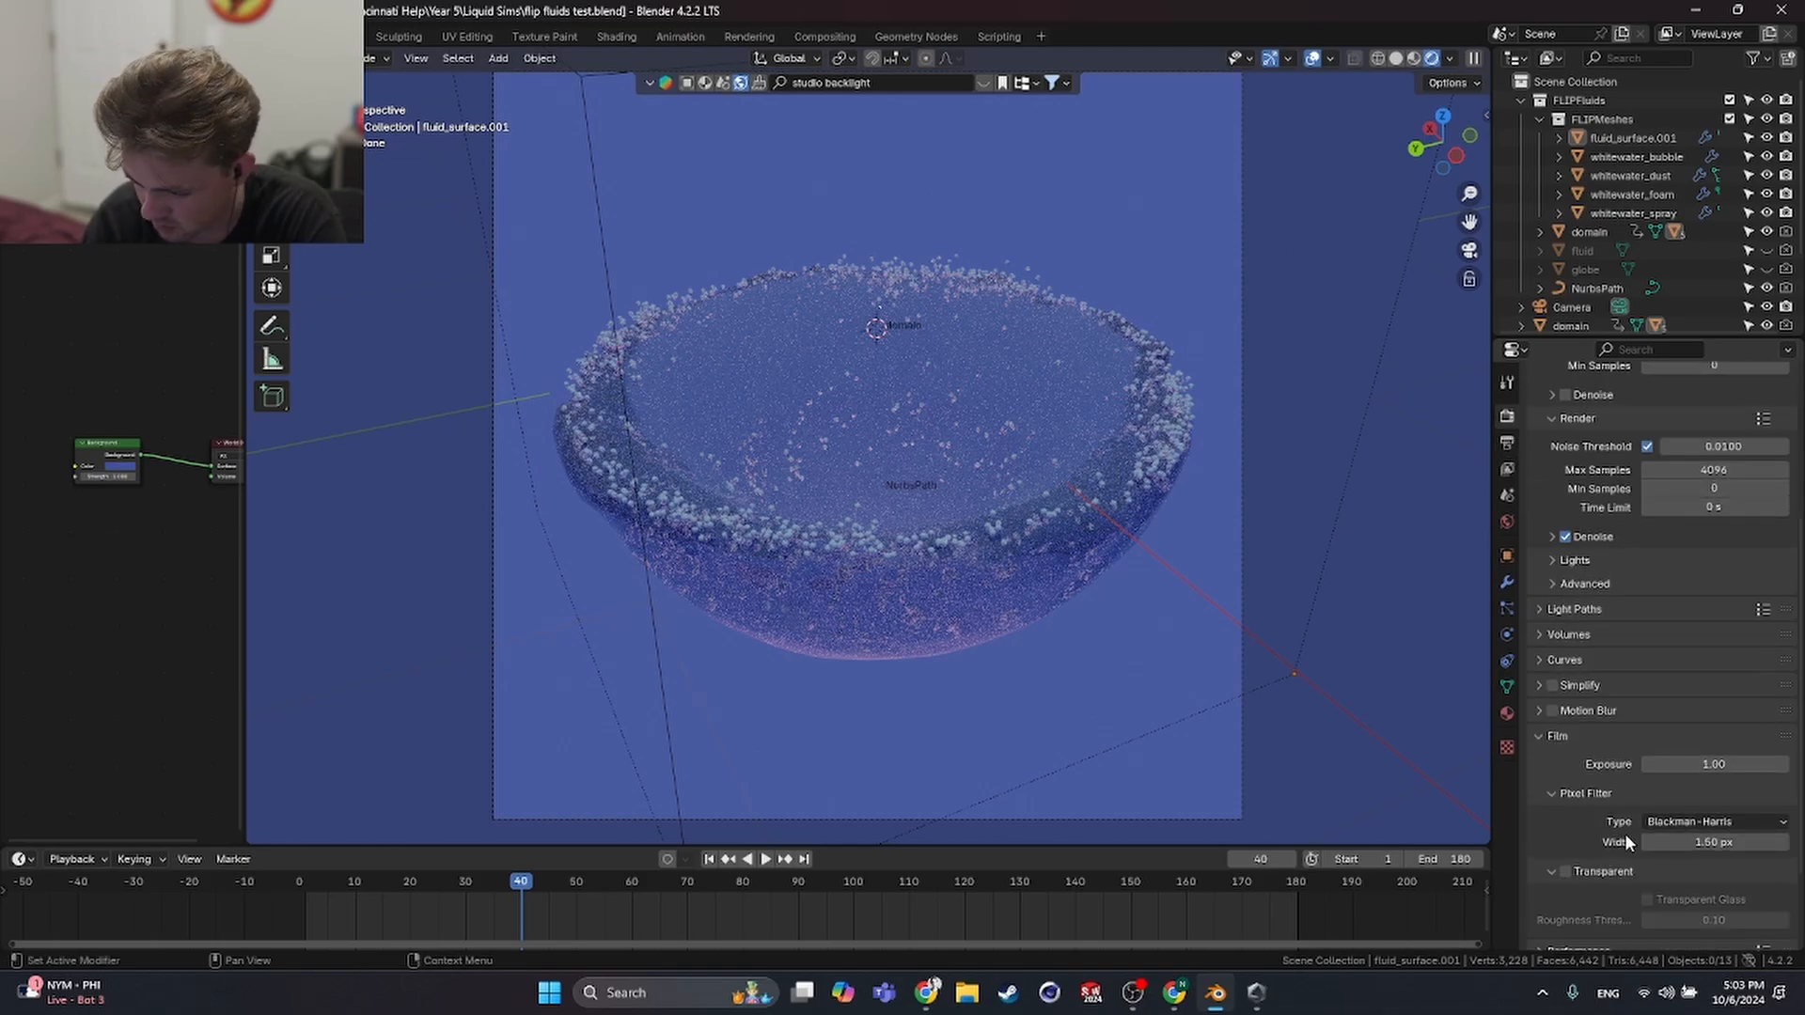
left_click(1568, 795)
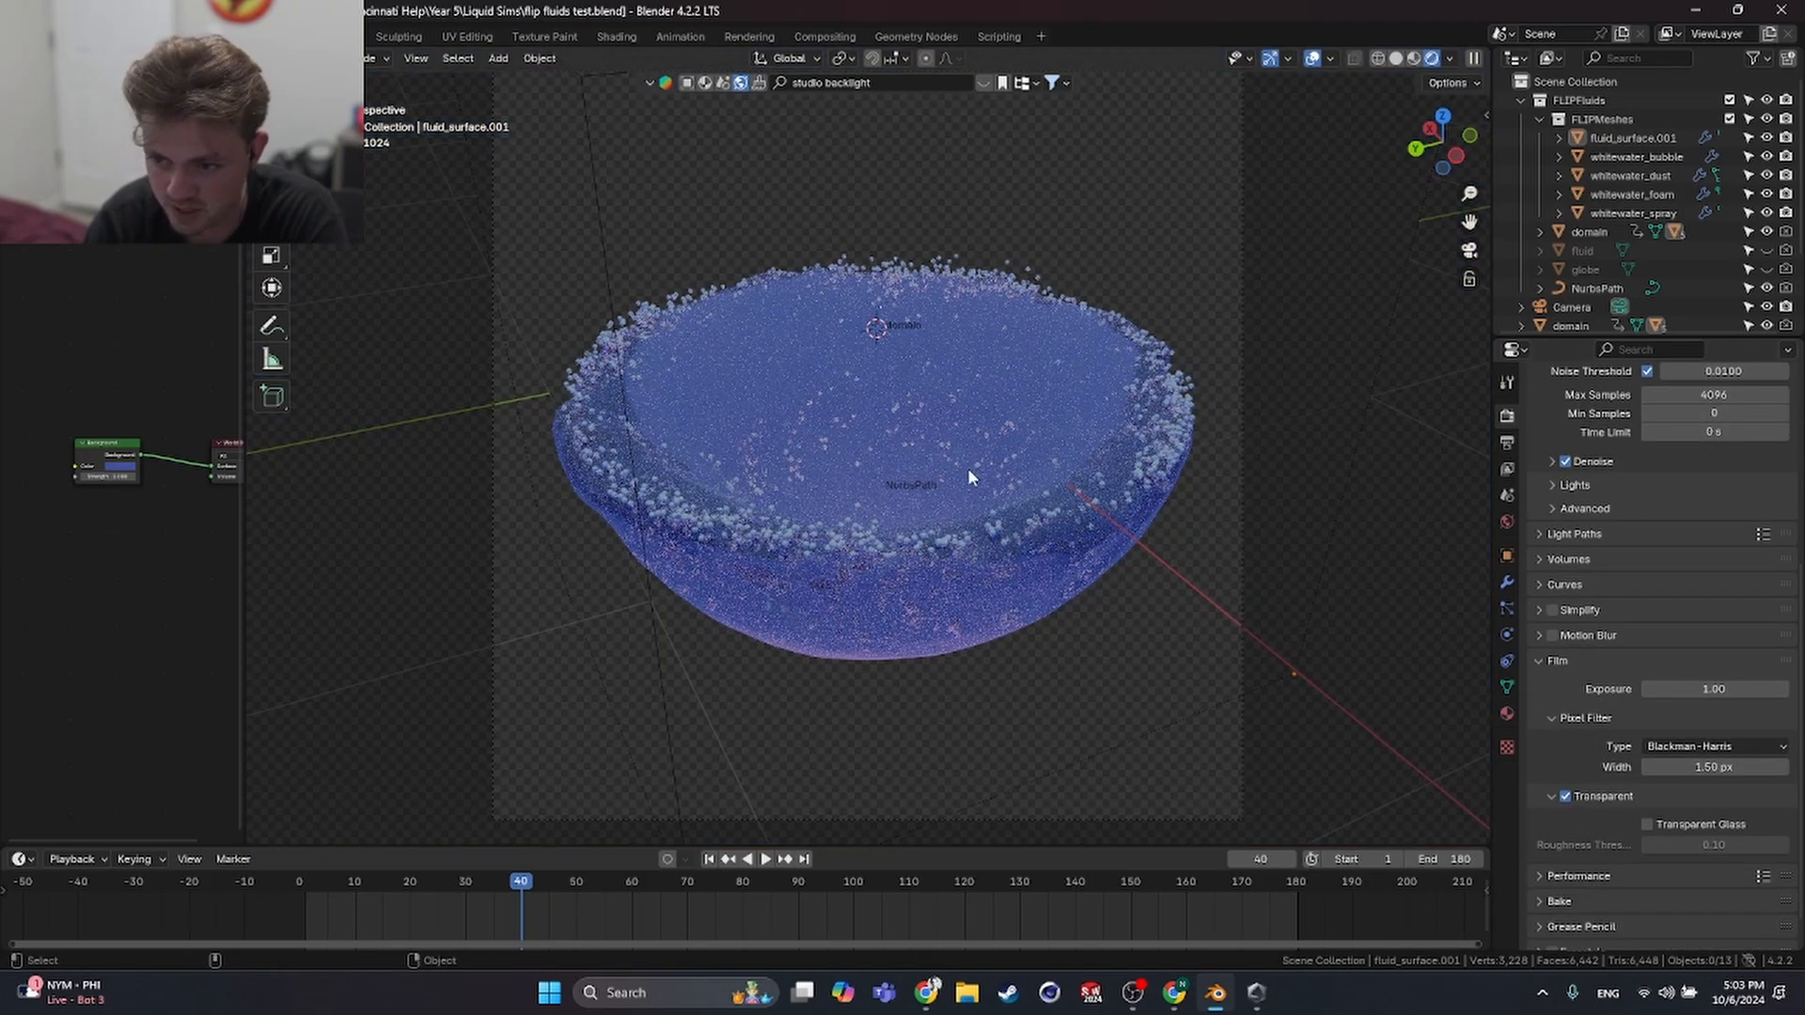
- Fine-tune the hue of the blue world background and set the Background node's strength to 3
left_click(120, 467)
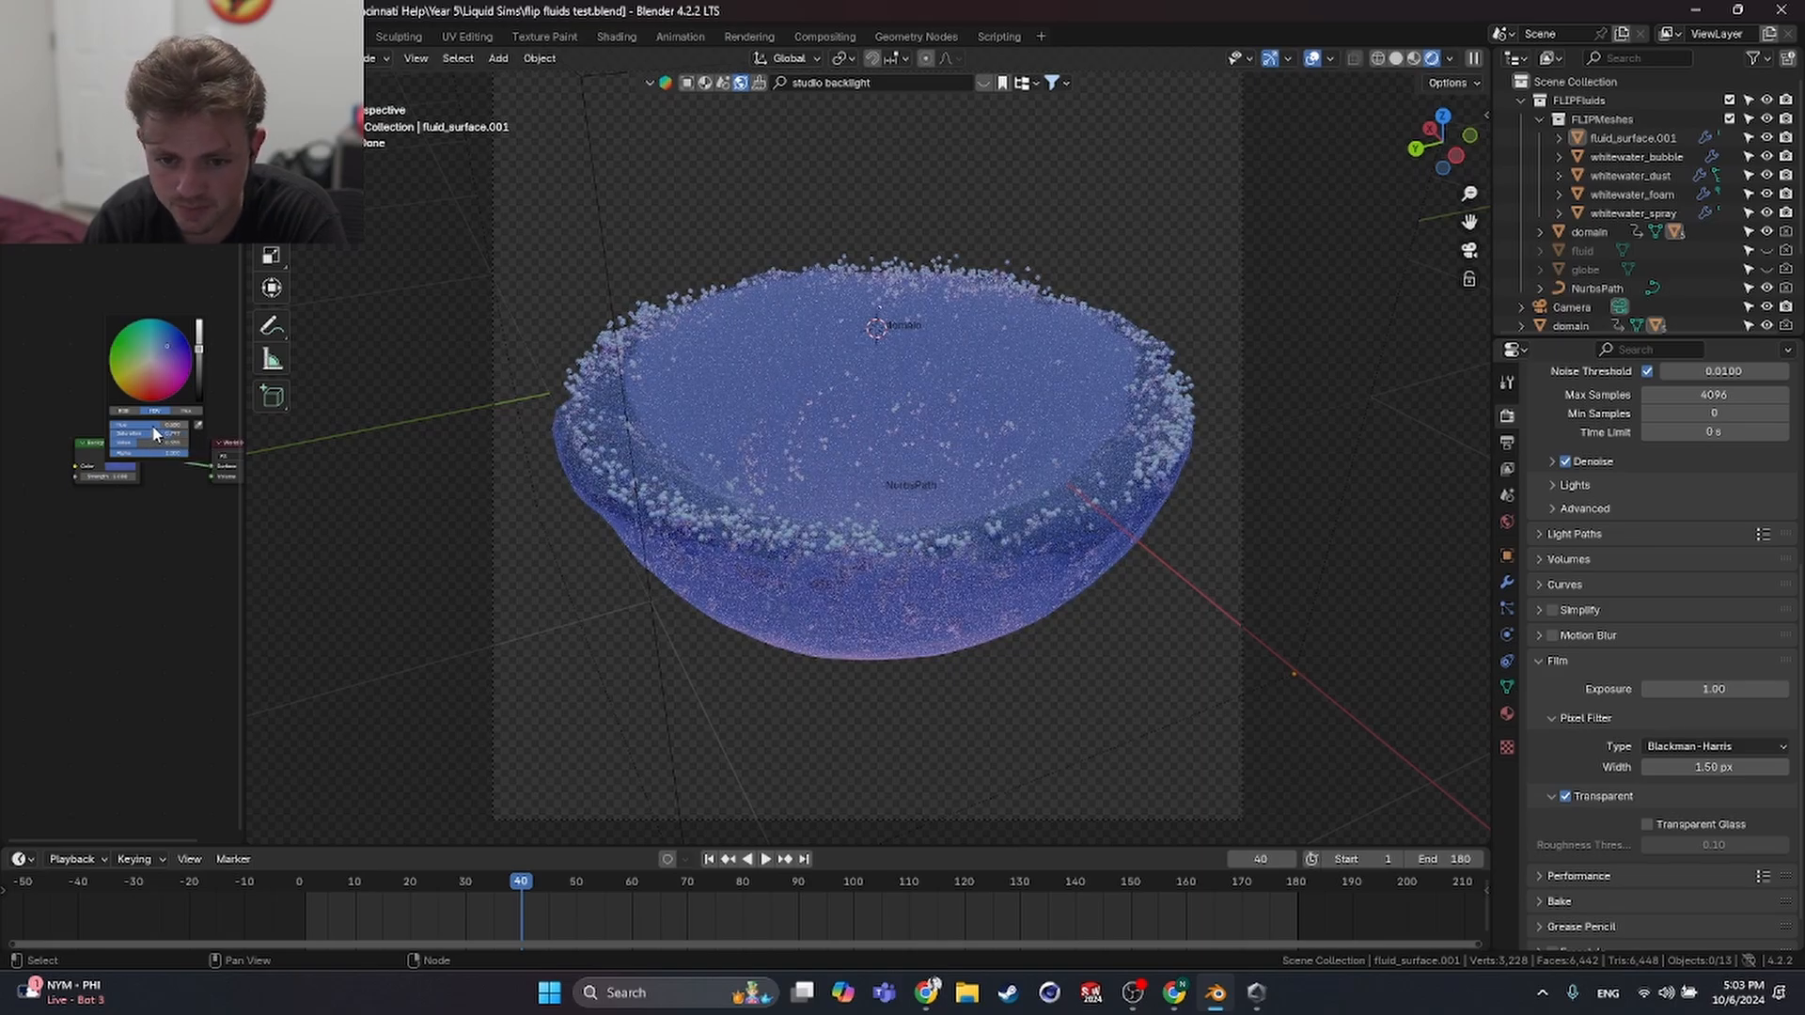
left_click(154, 425)
left_click(156, 541)
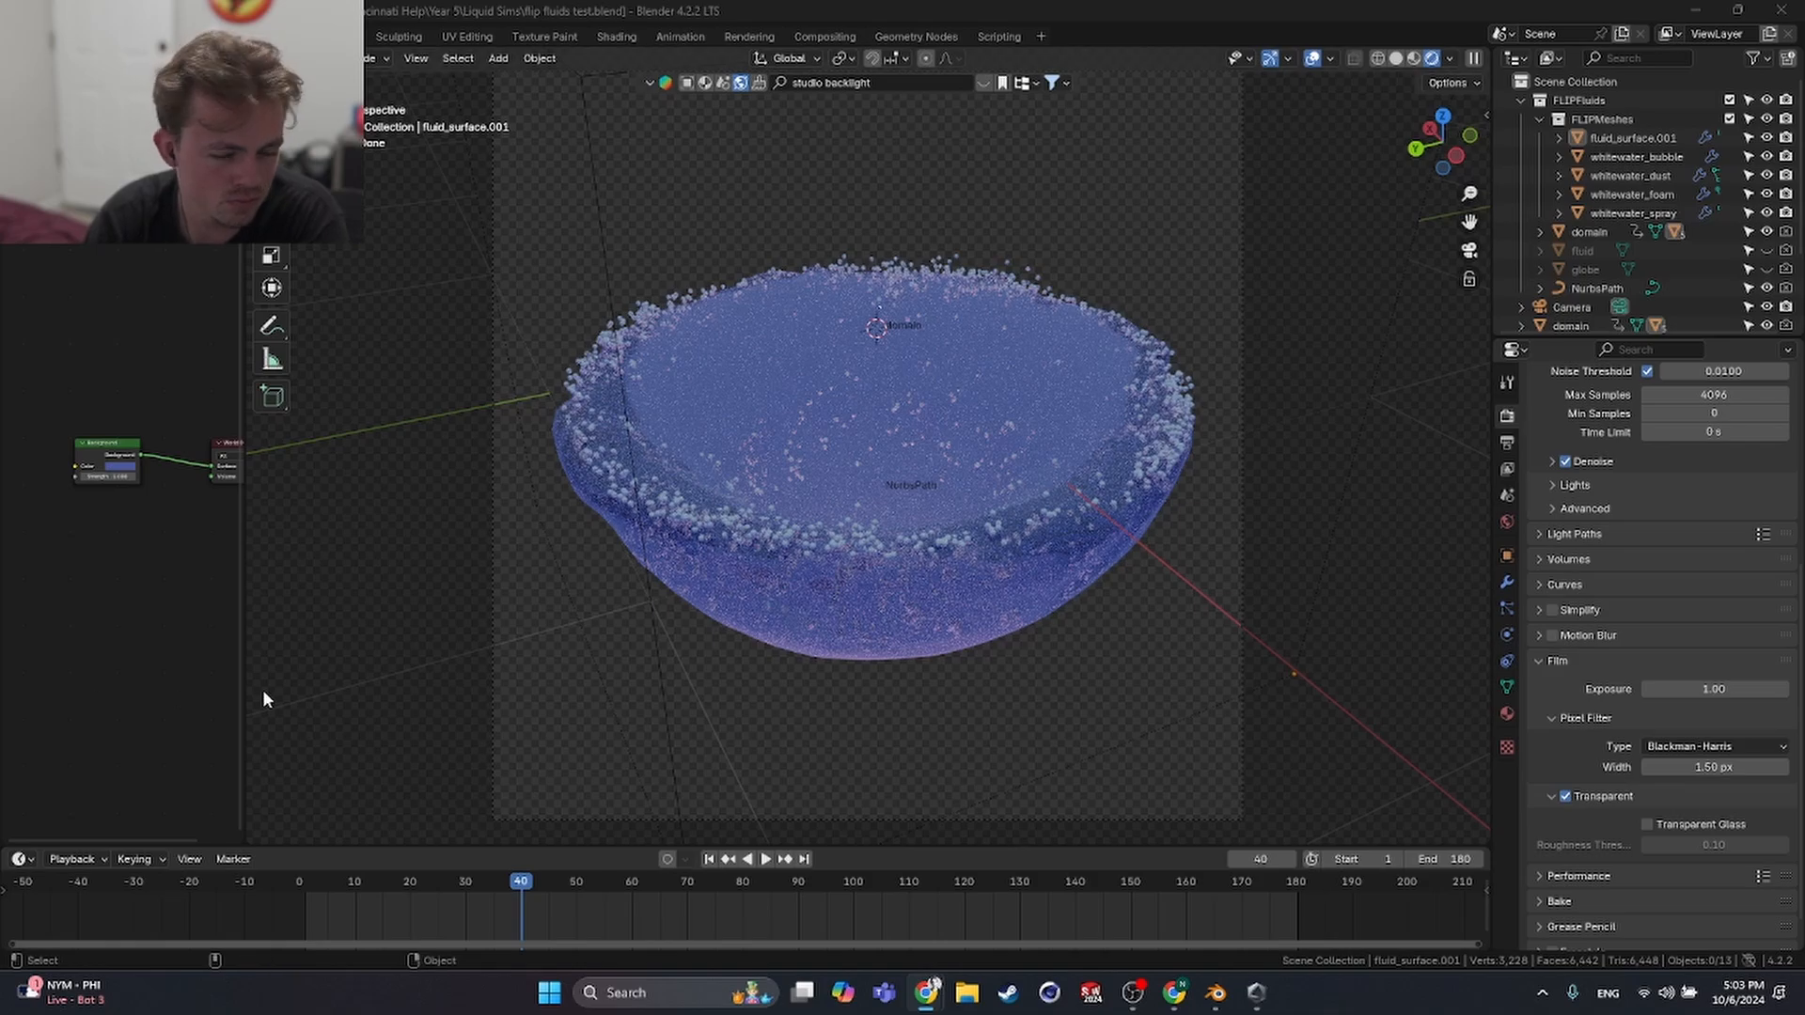
double_click(109, 476)
type("3")
key("Return")
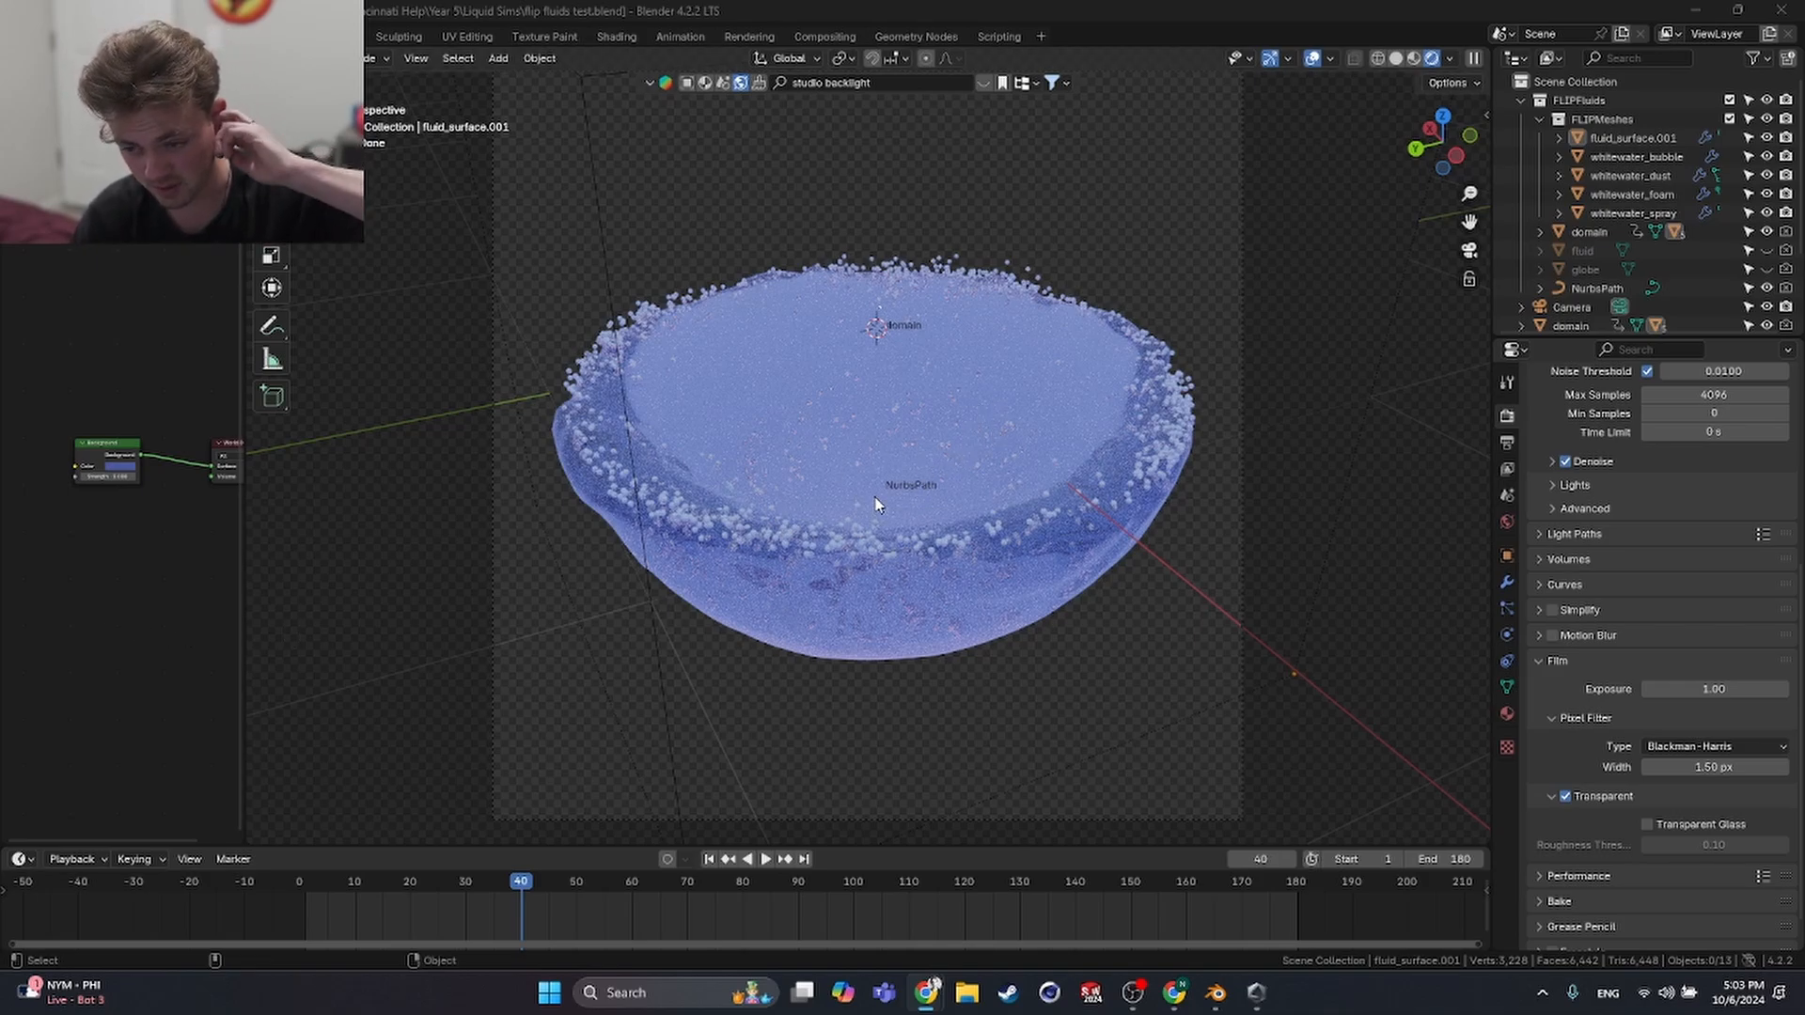
- Switch to the browser, check the tutorial's lit water in full screen at 16:16, and return to Blender
key("alt+Tab")
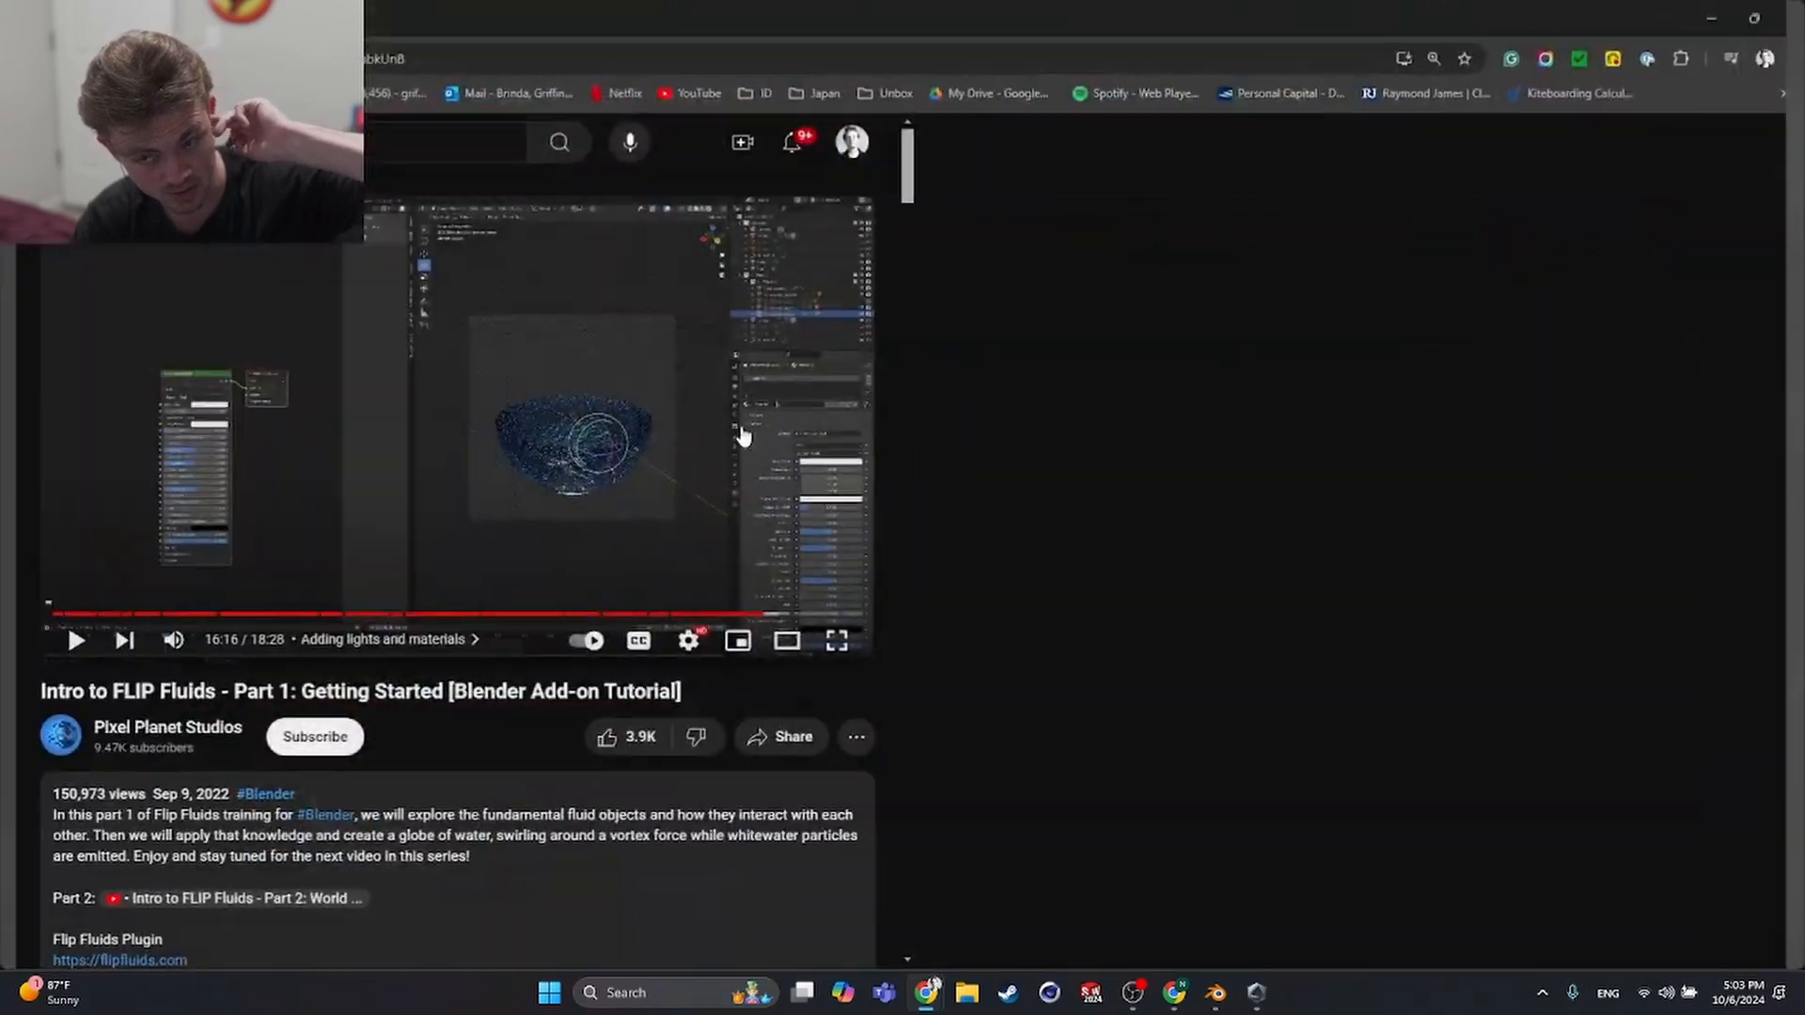
double_click(742, 437)
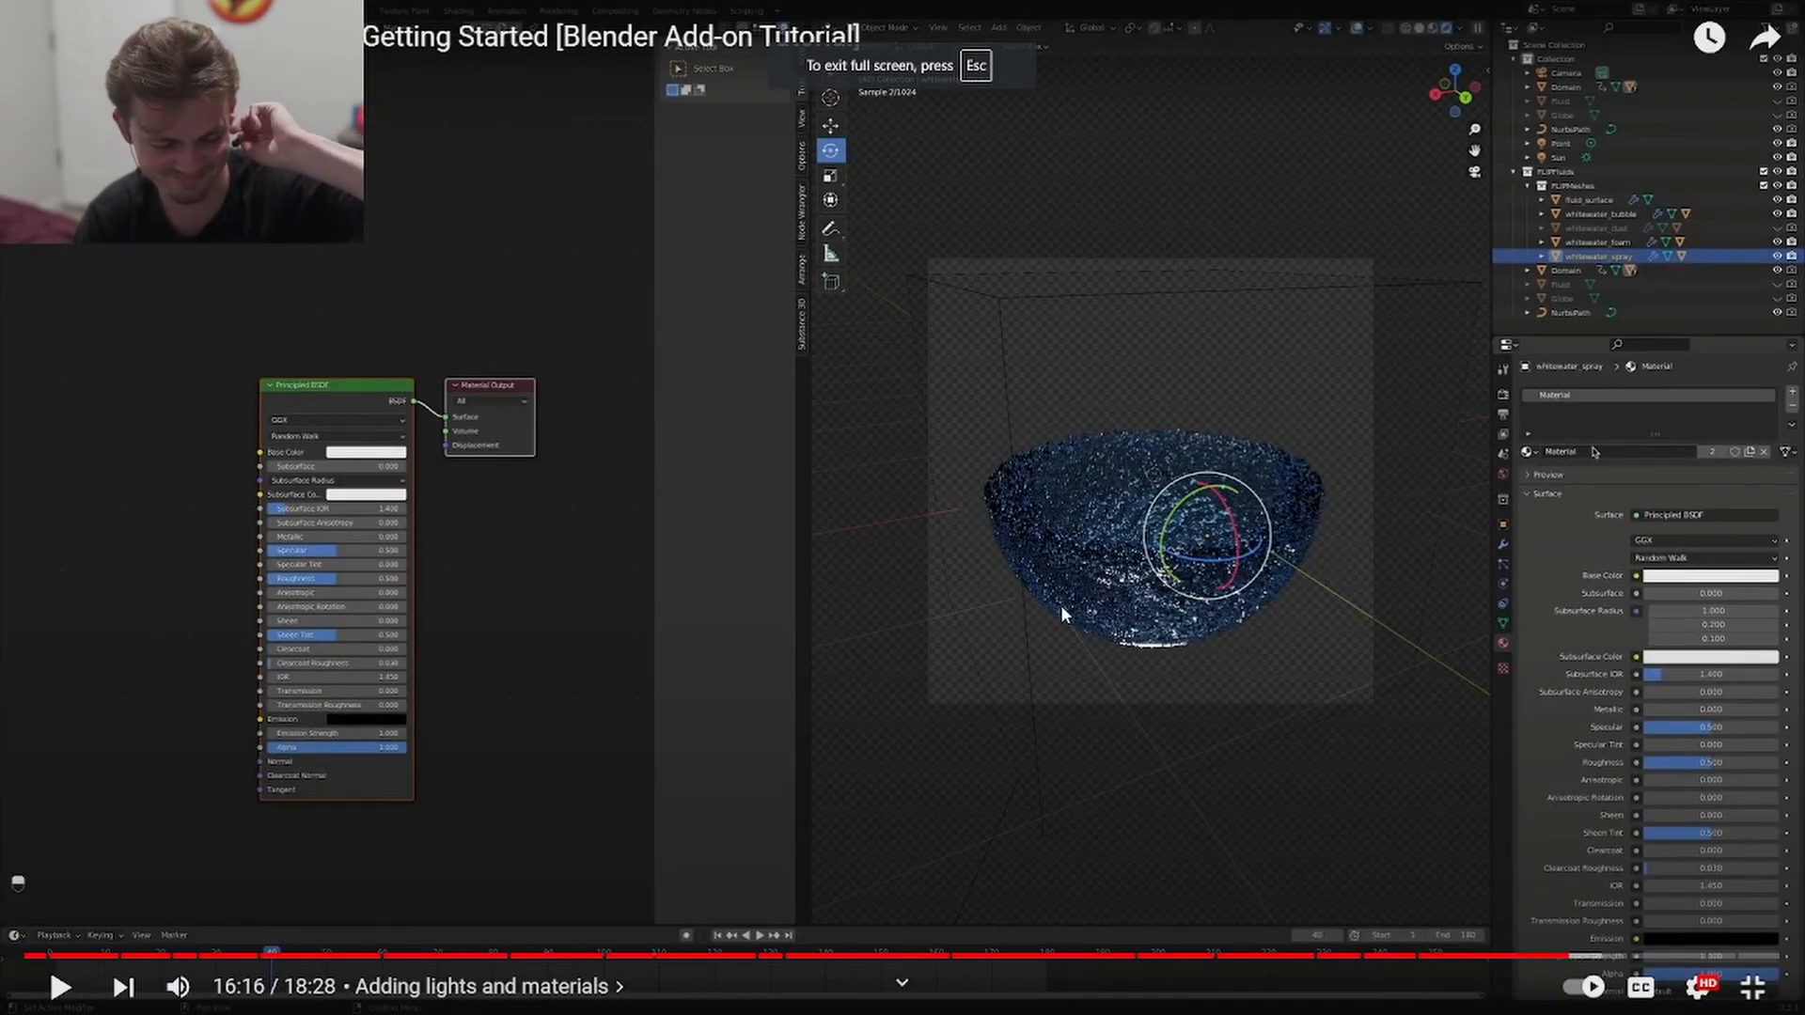
key("Escape")
left_click_drag(823, 9, 827, 0)
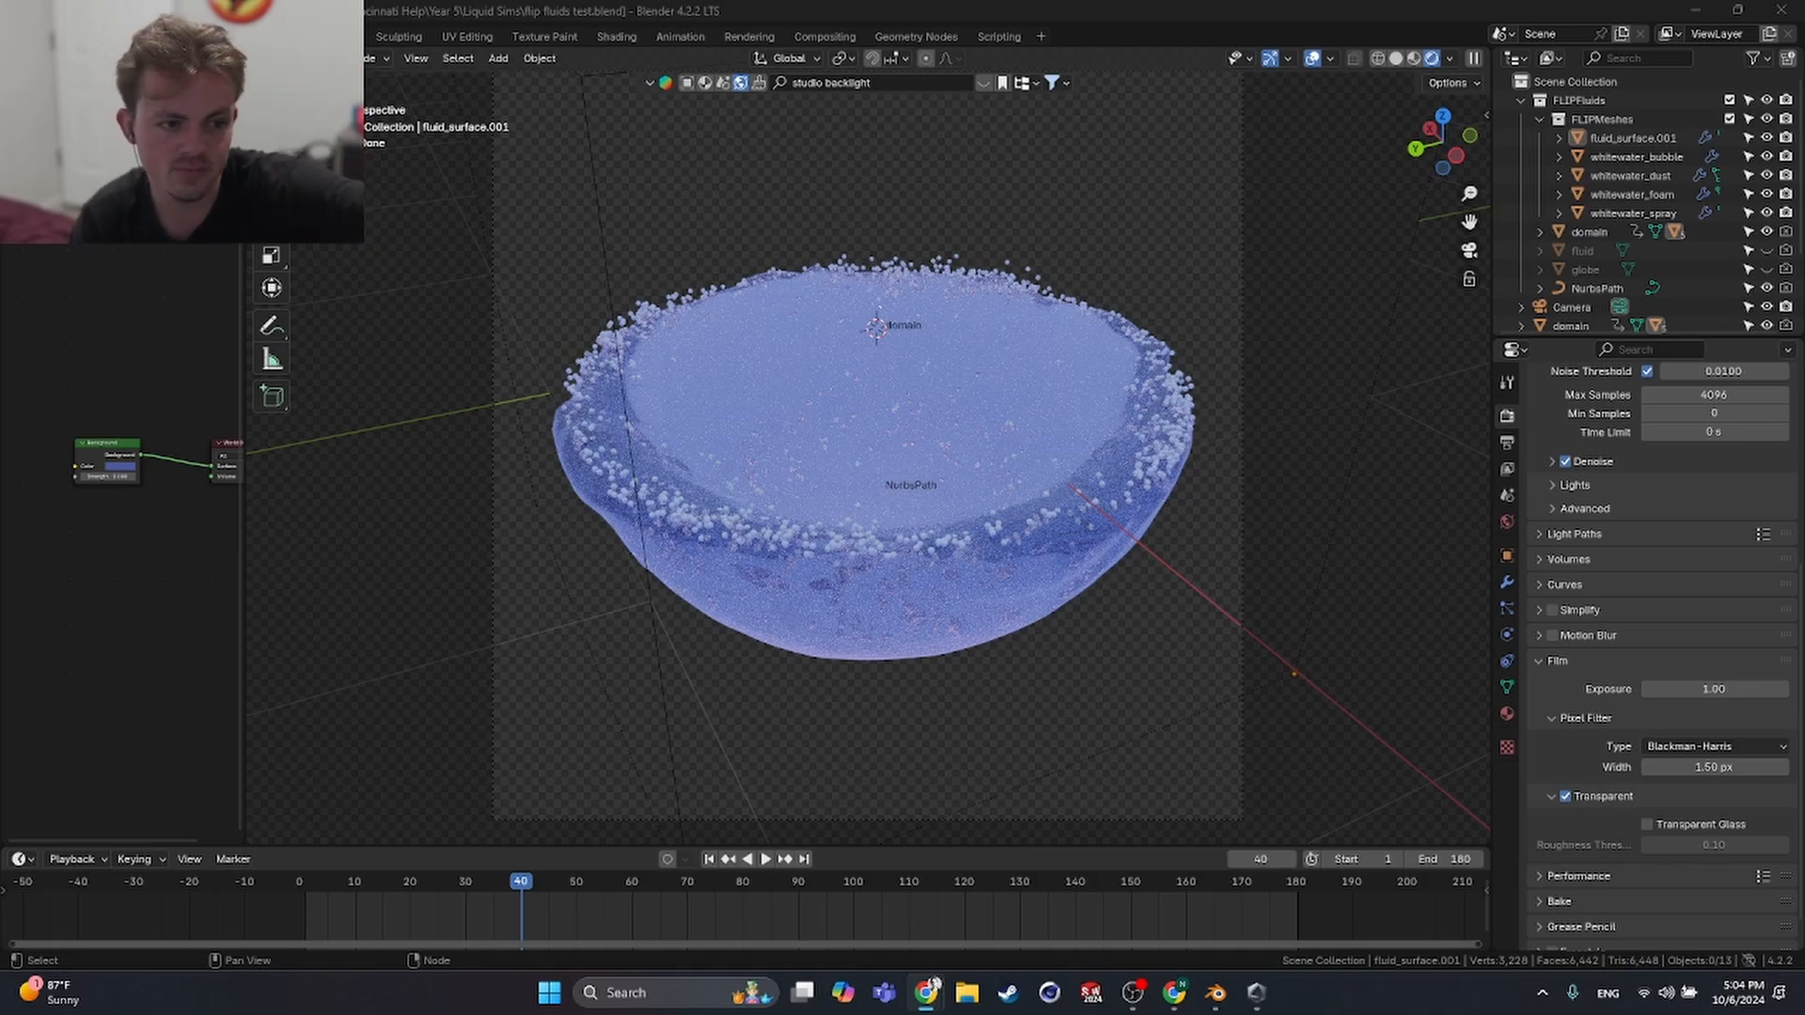
- Undo the background strength, transparency and color changes back to the connected Environment Texture
left_click(112, 459)
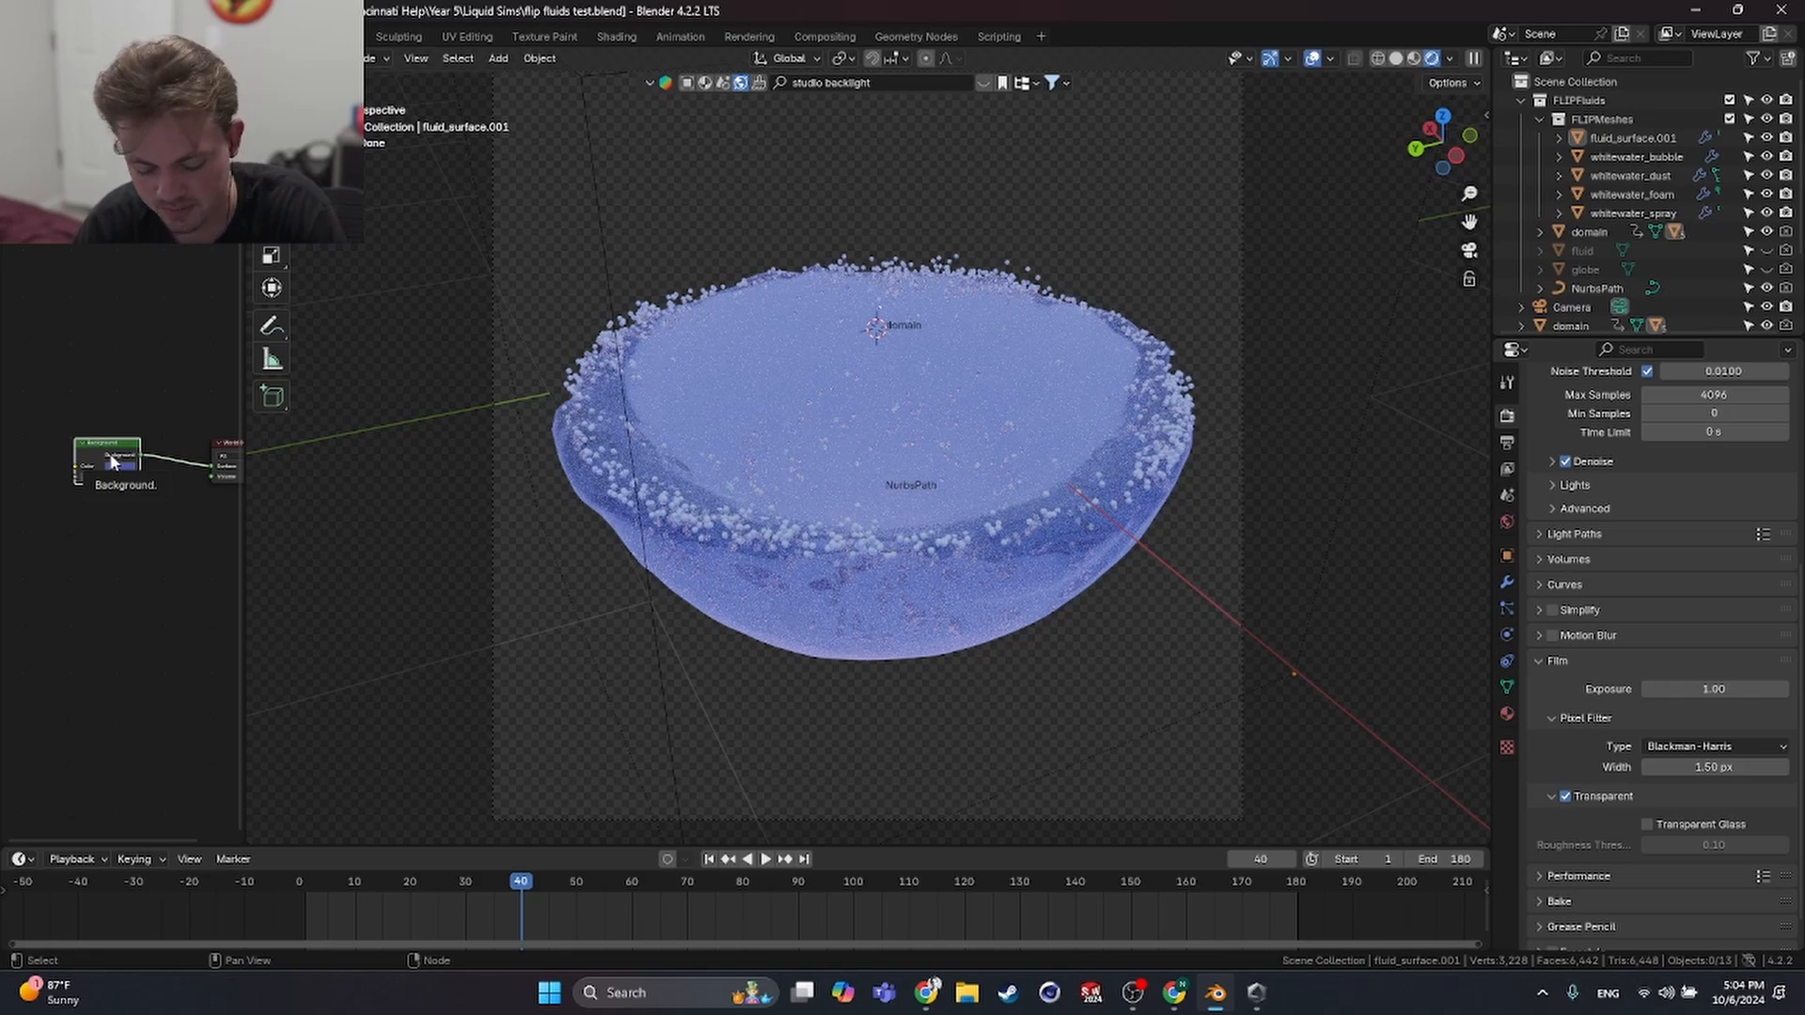
key("ctrl+z")
key("ctrl+z")
key("ctrl+z")
key("ctrl+z")
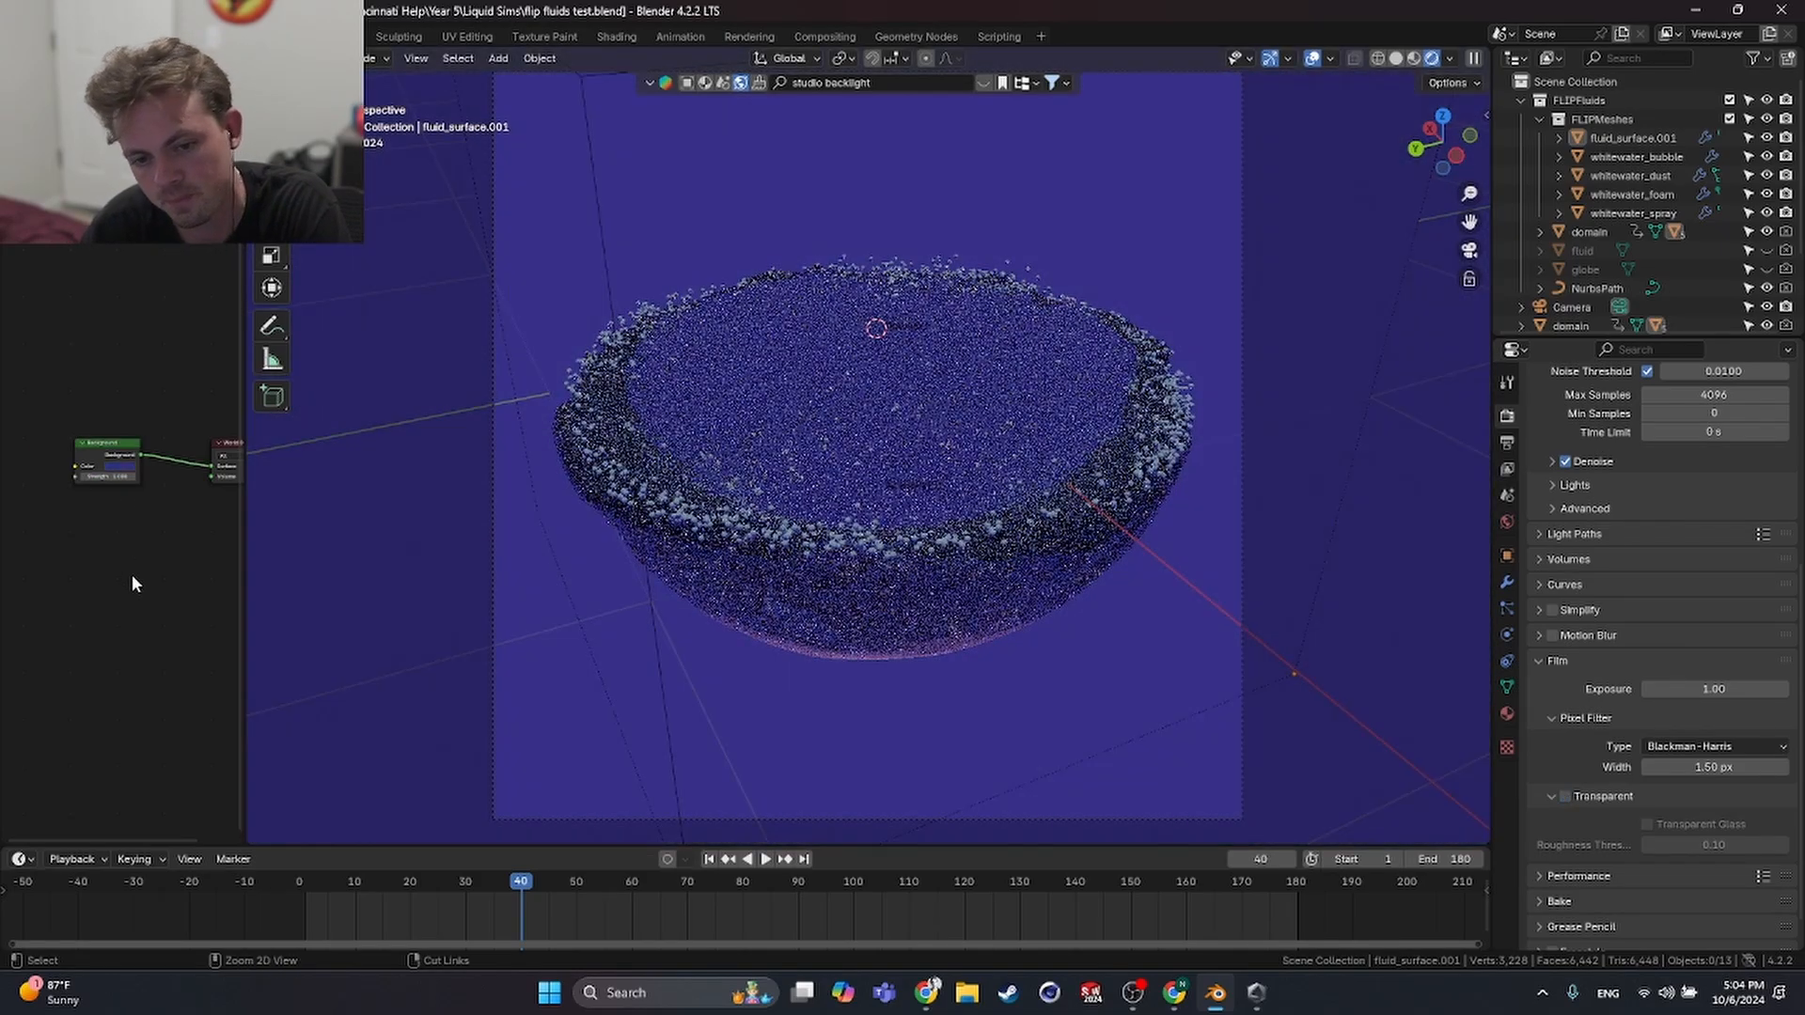
key("ctrl+z")
key("ctrl+z")
key("ctrl+z")
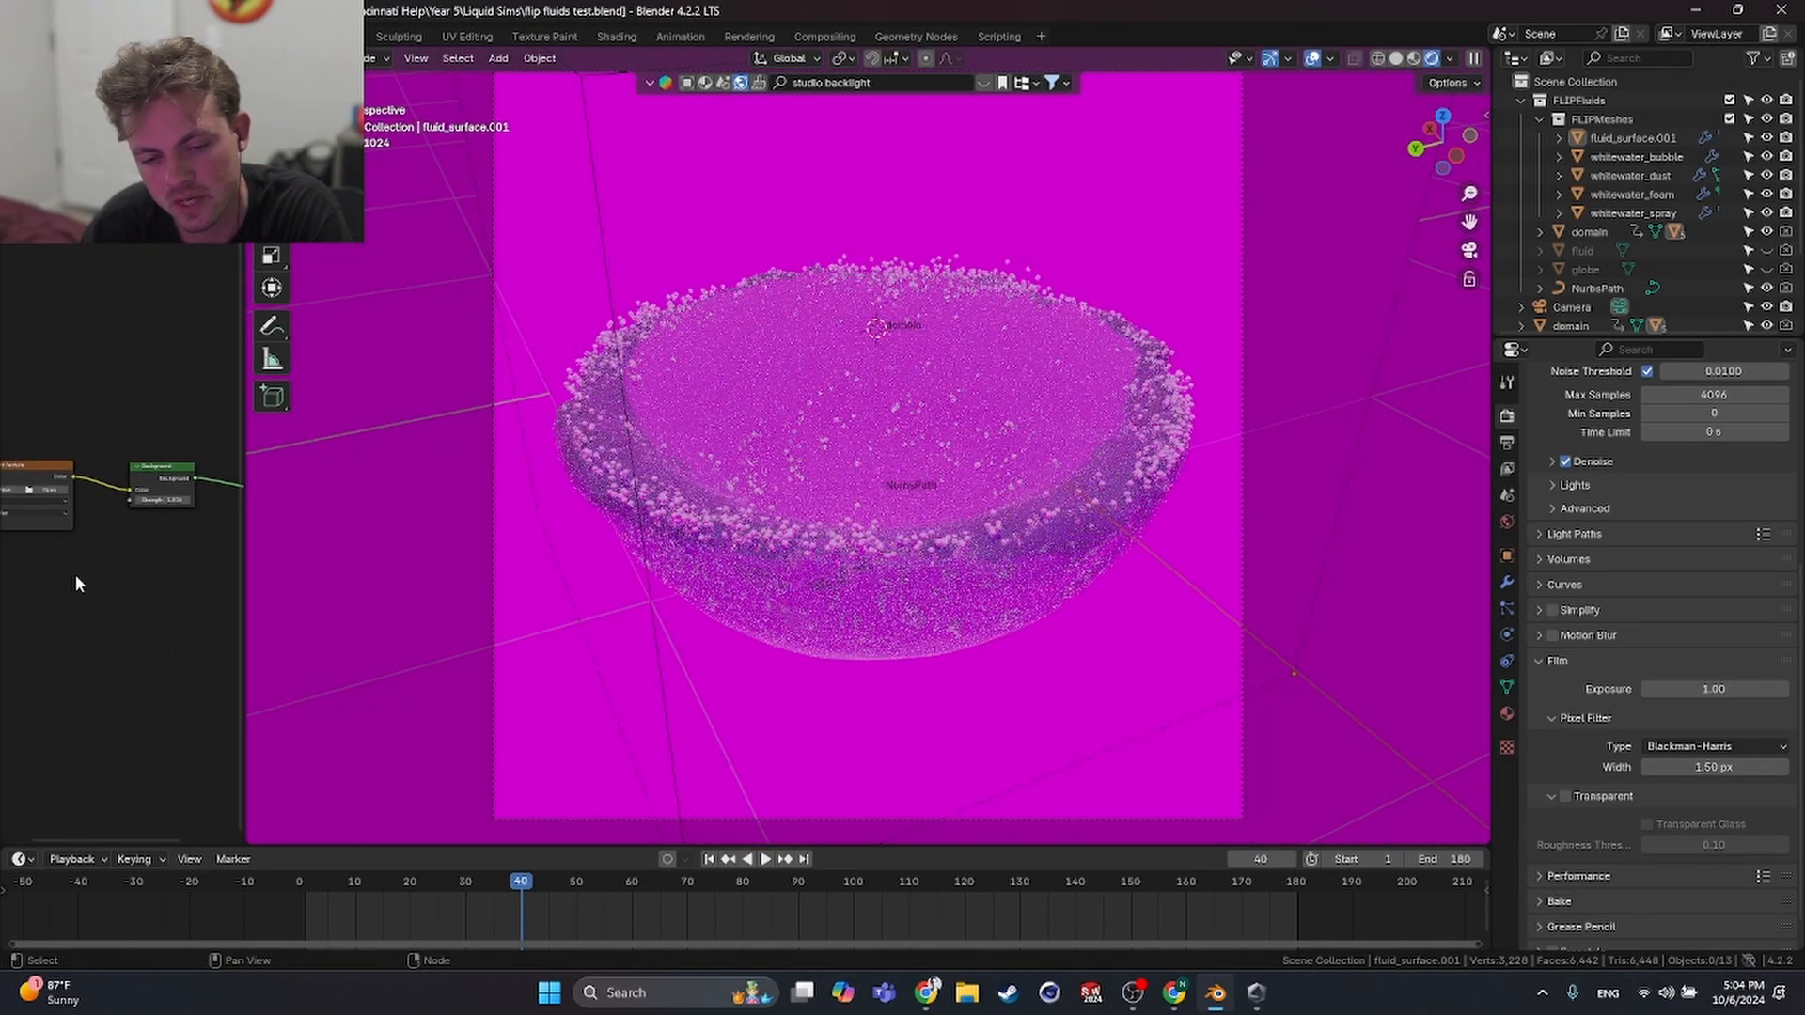
- Delete the Environment Texture node from the world's shader nodes
middle_click_drag(76, 575, 168, 569)
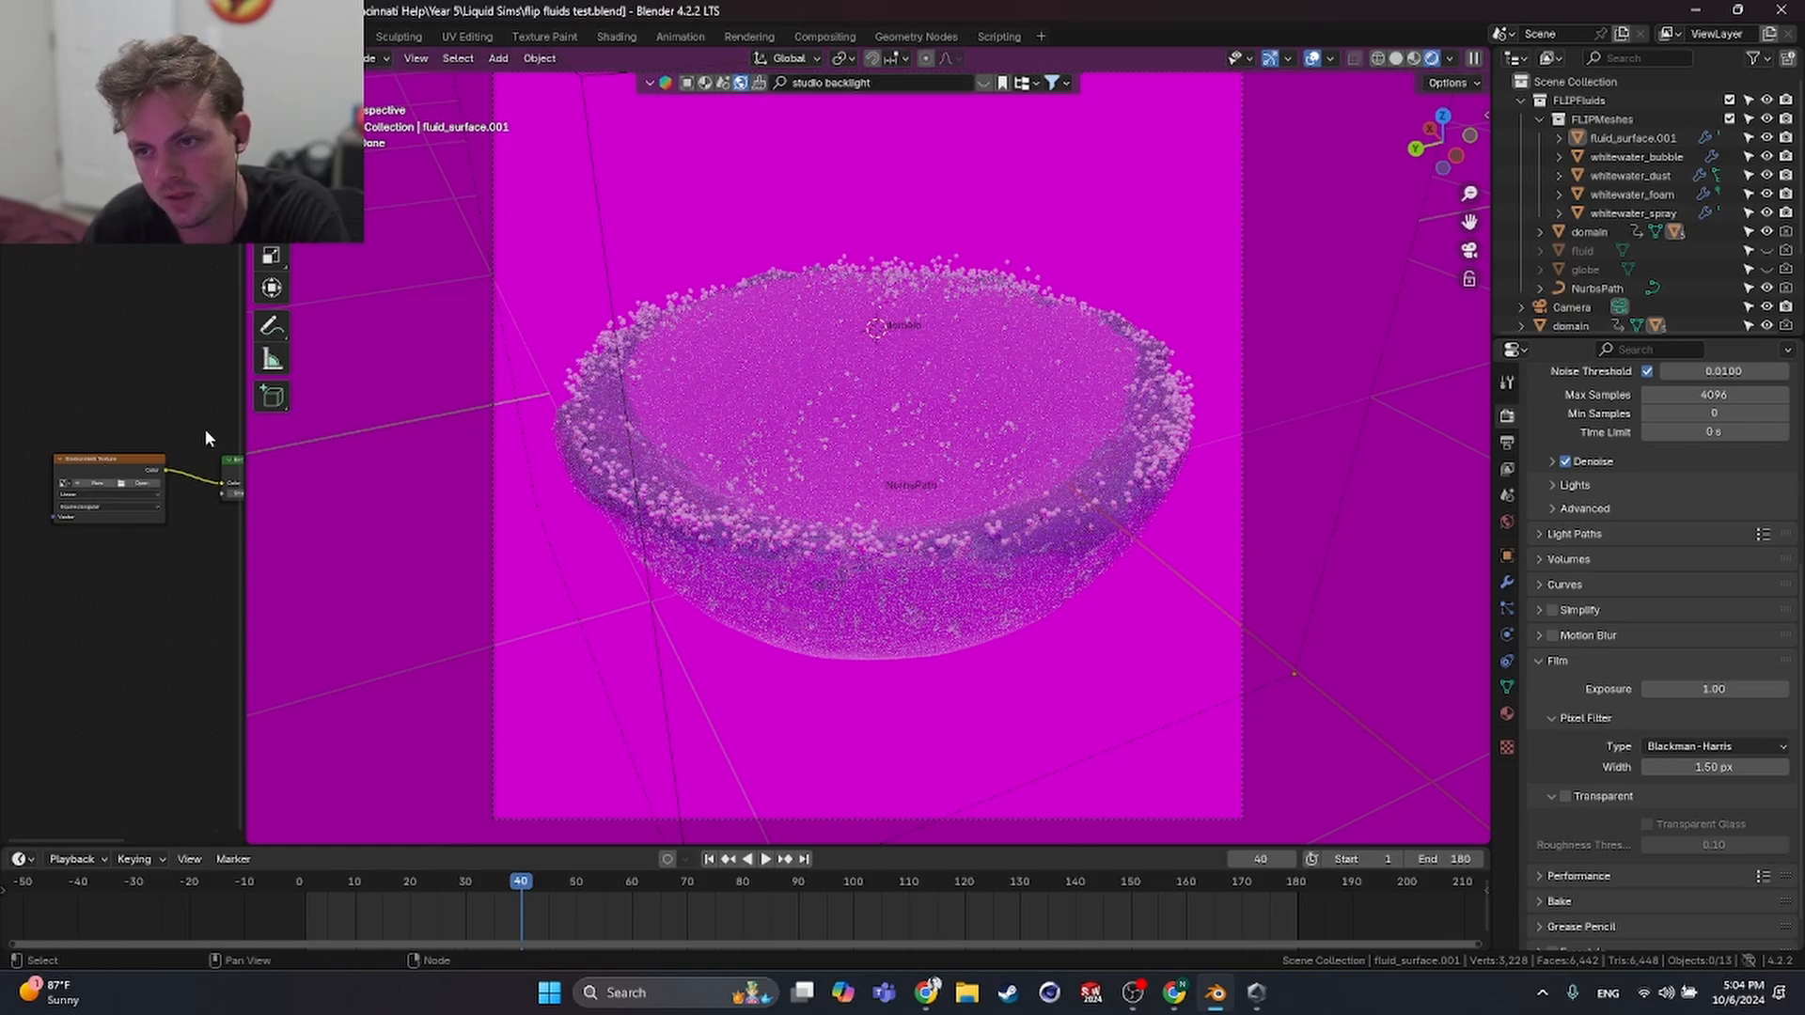
left_click(142, 476)
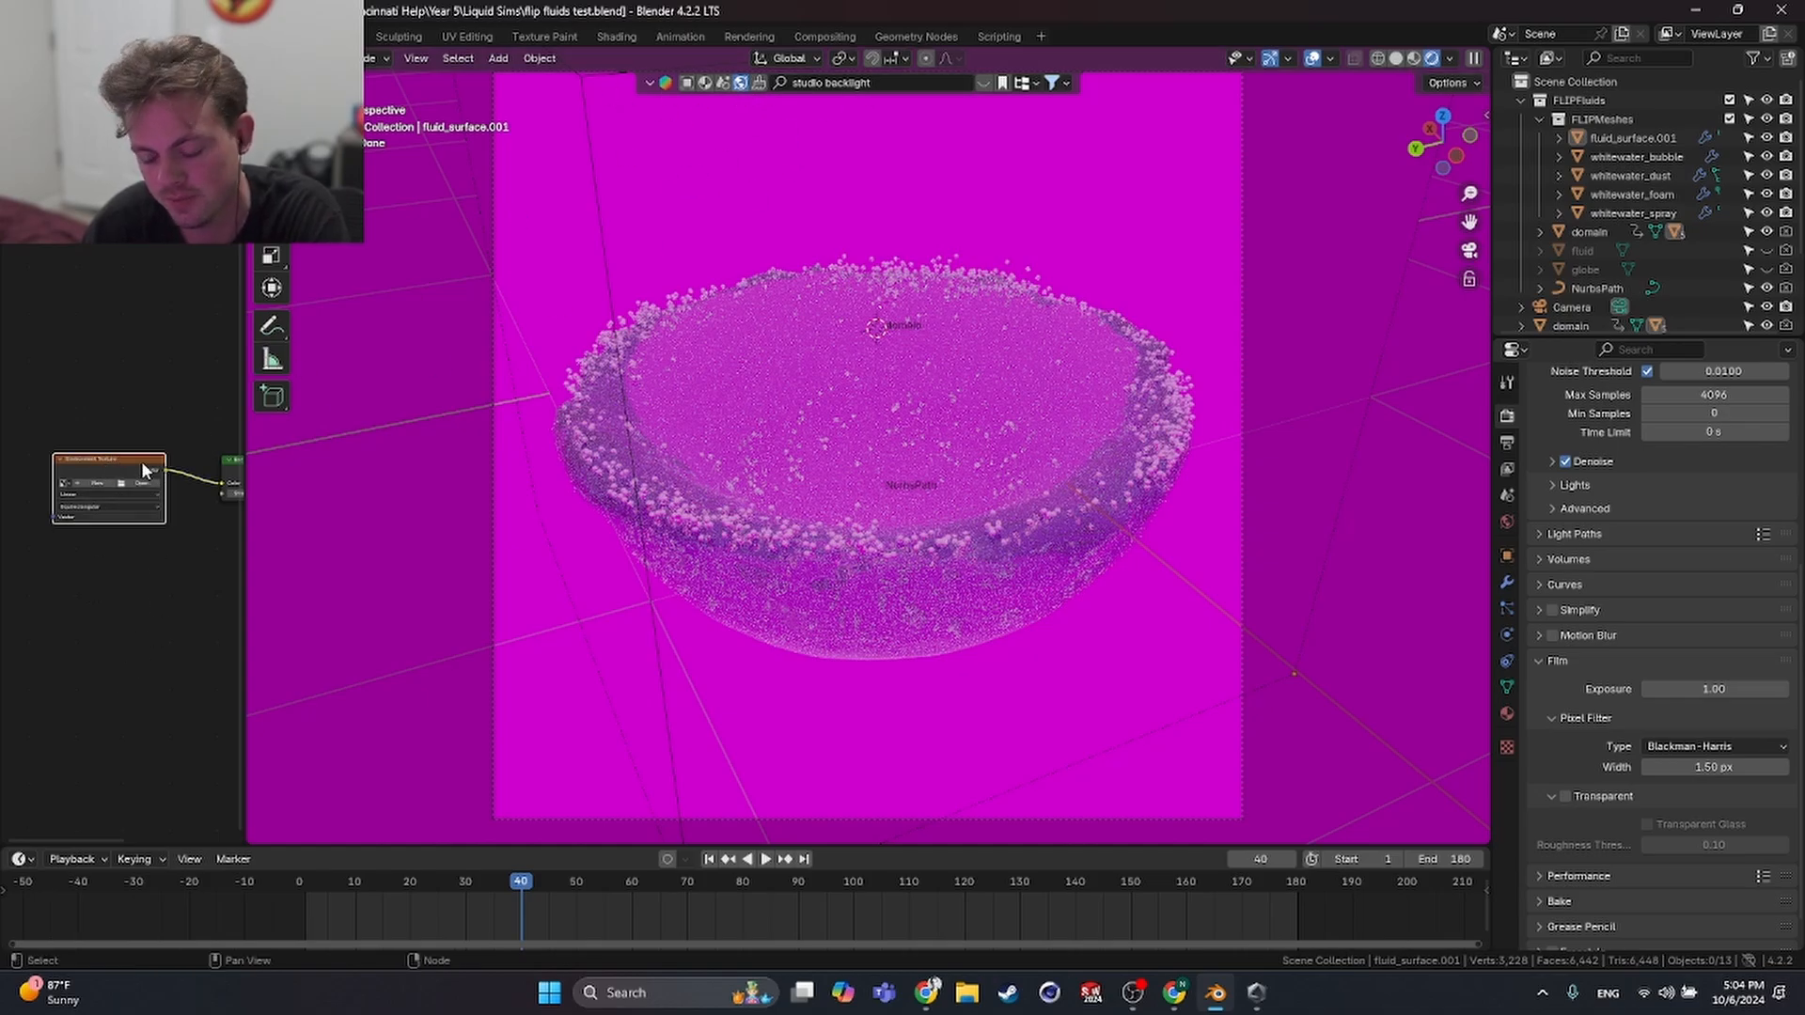
key("x")
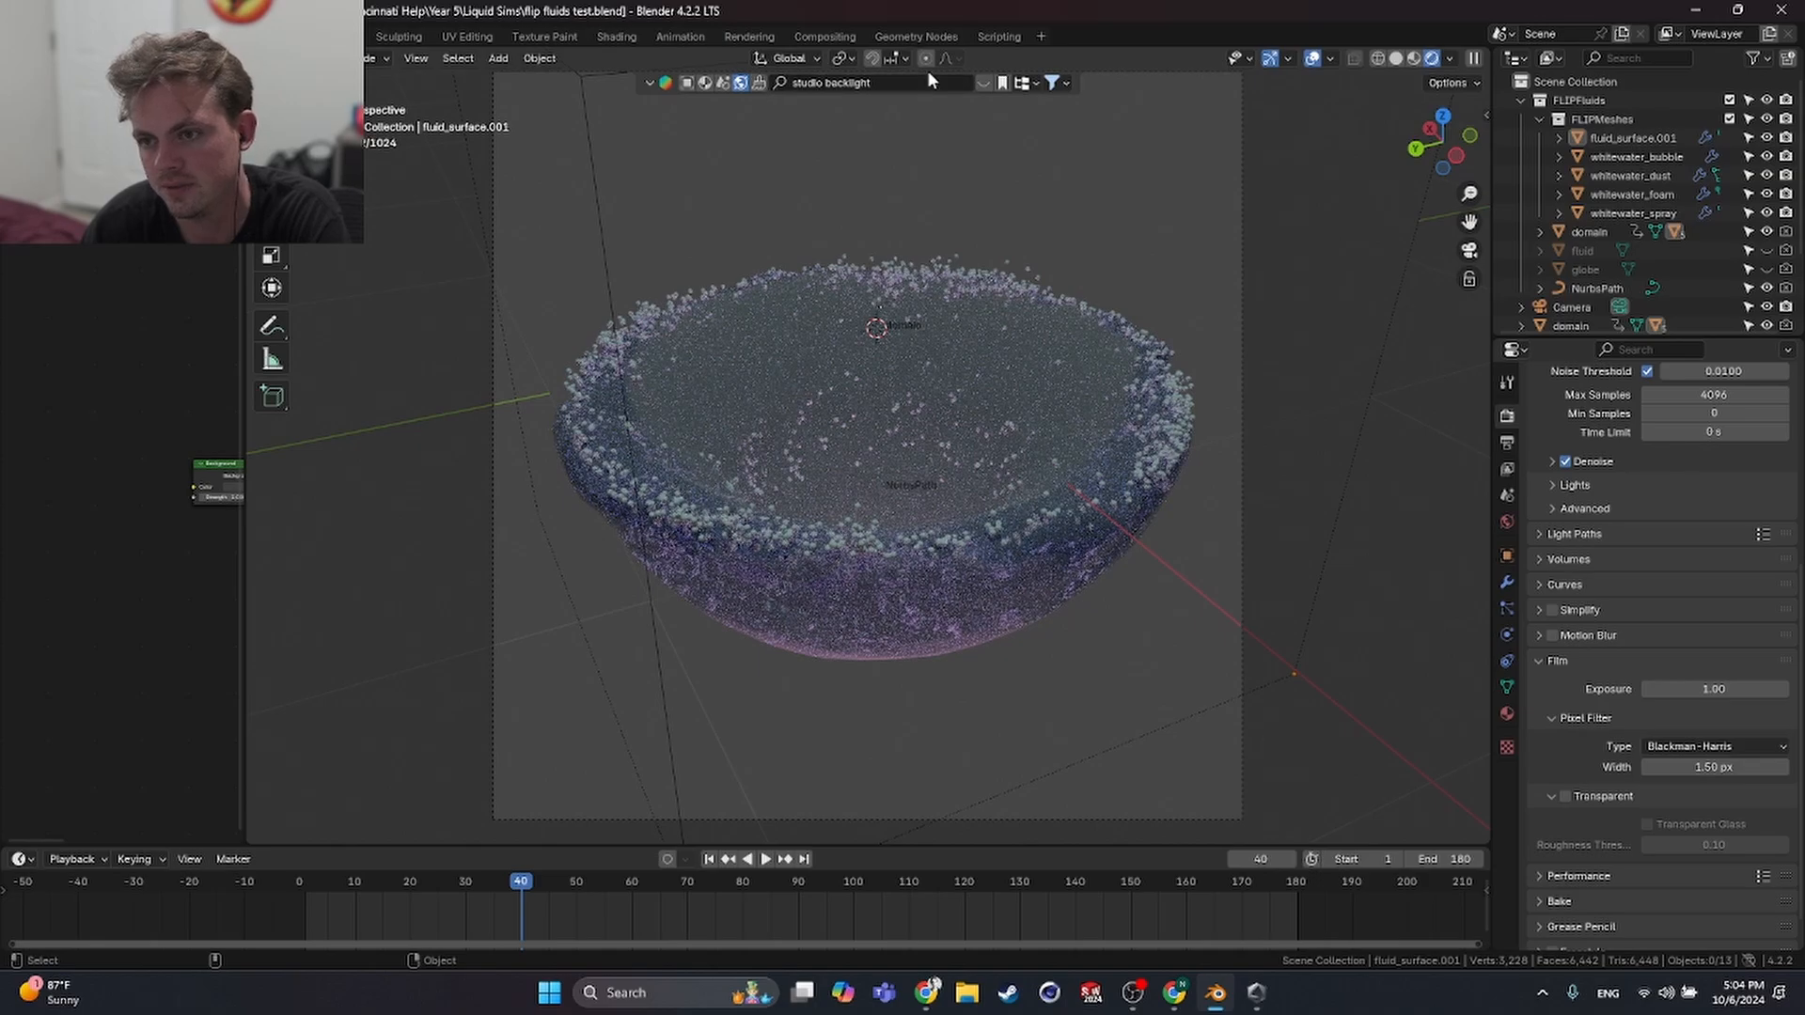
- Browse the studio backlight HDR results and download the photo studio HDR at 2048 resolution as the world environment
left_click(983, 83)
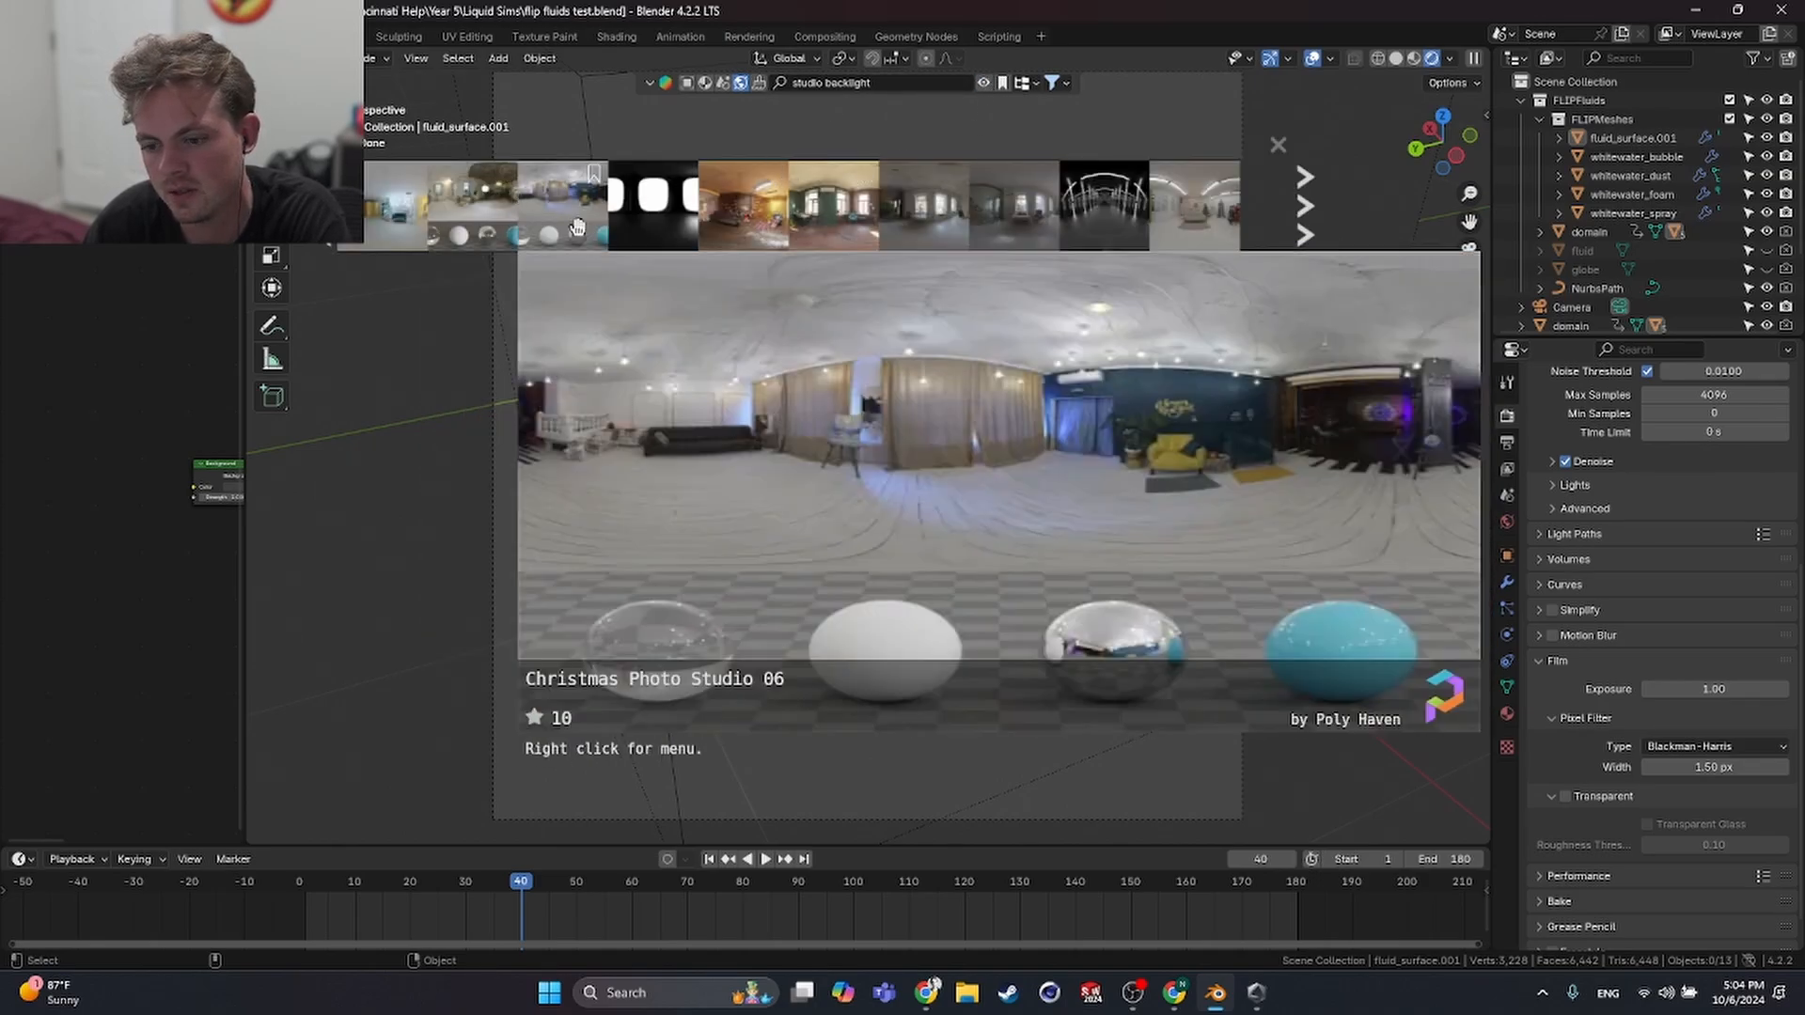
scroll(641, 209, "down", 8)
scroll(651, 233, "up", 8)
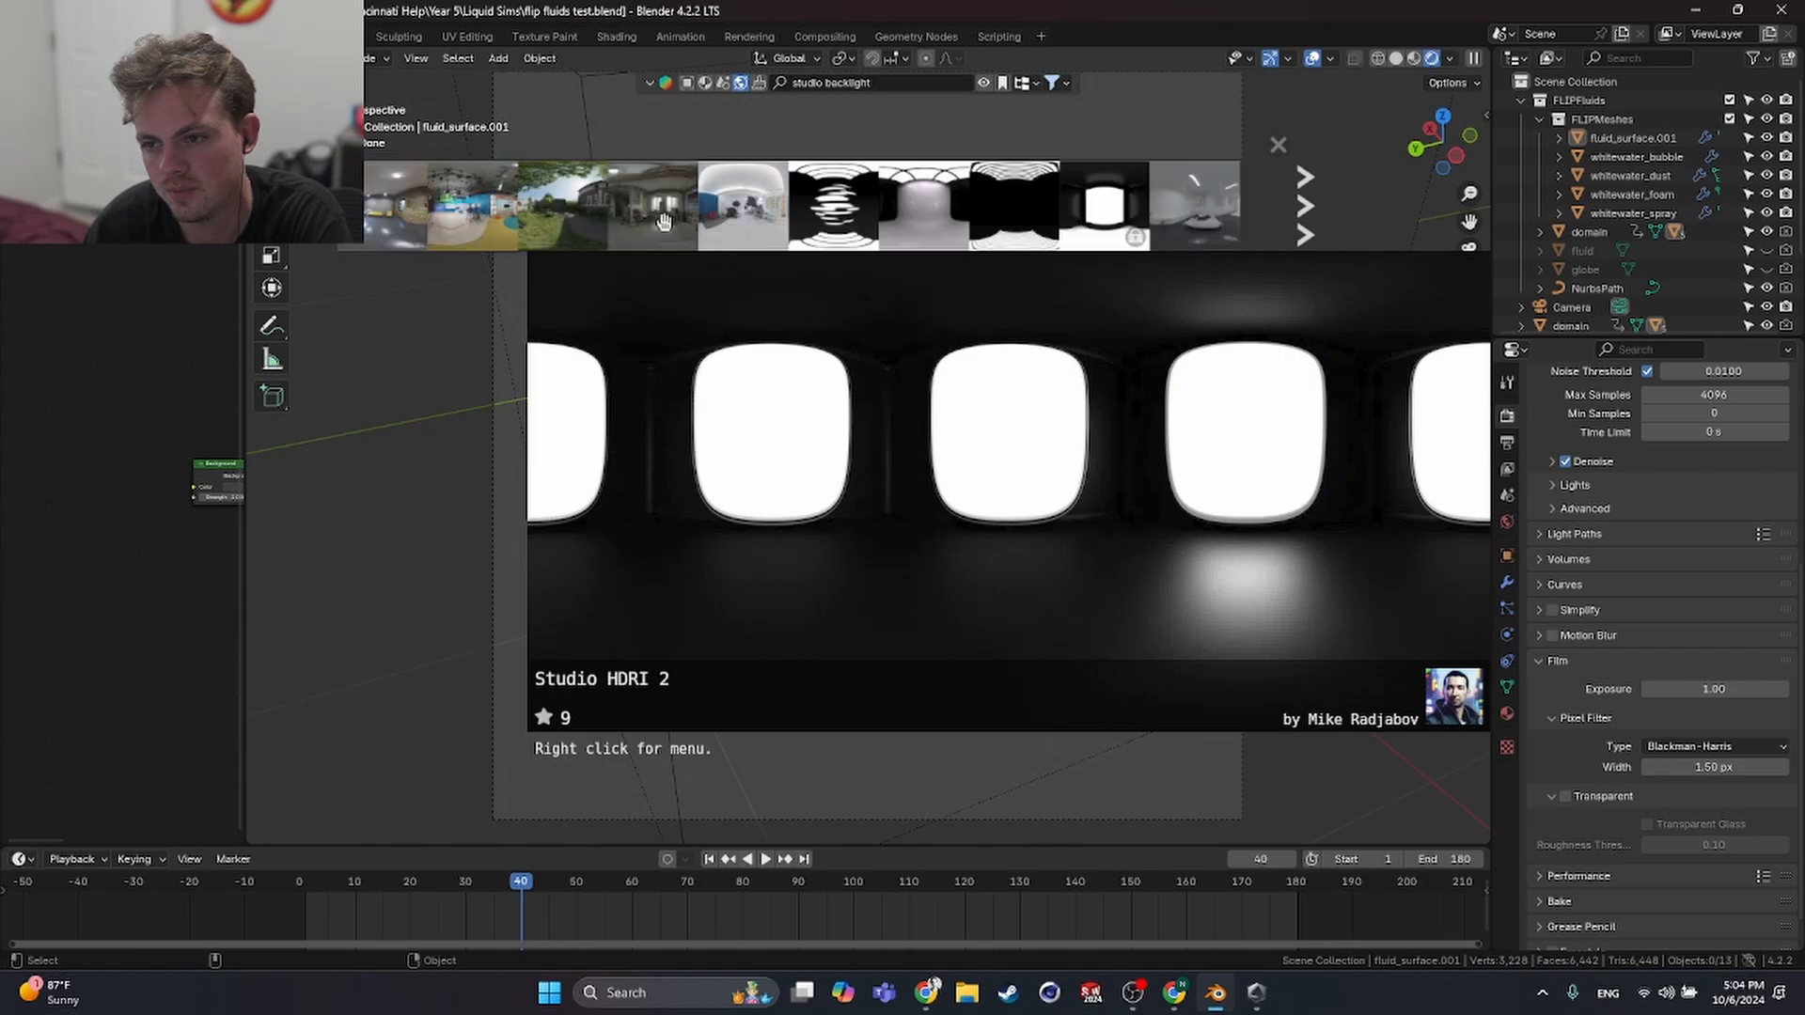
left_click_drag(907, 213, 810, 231)
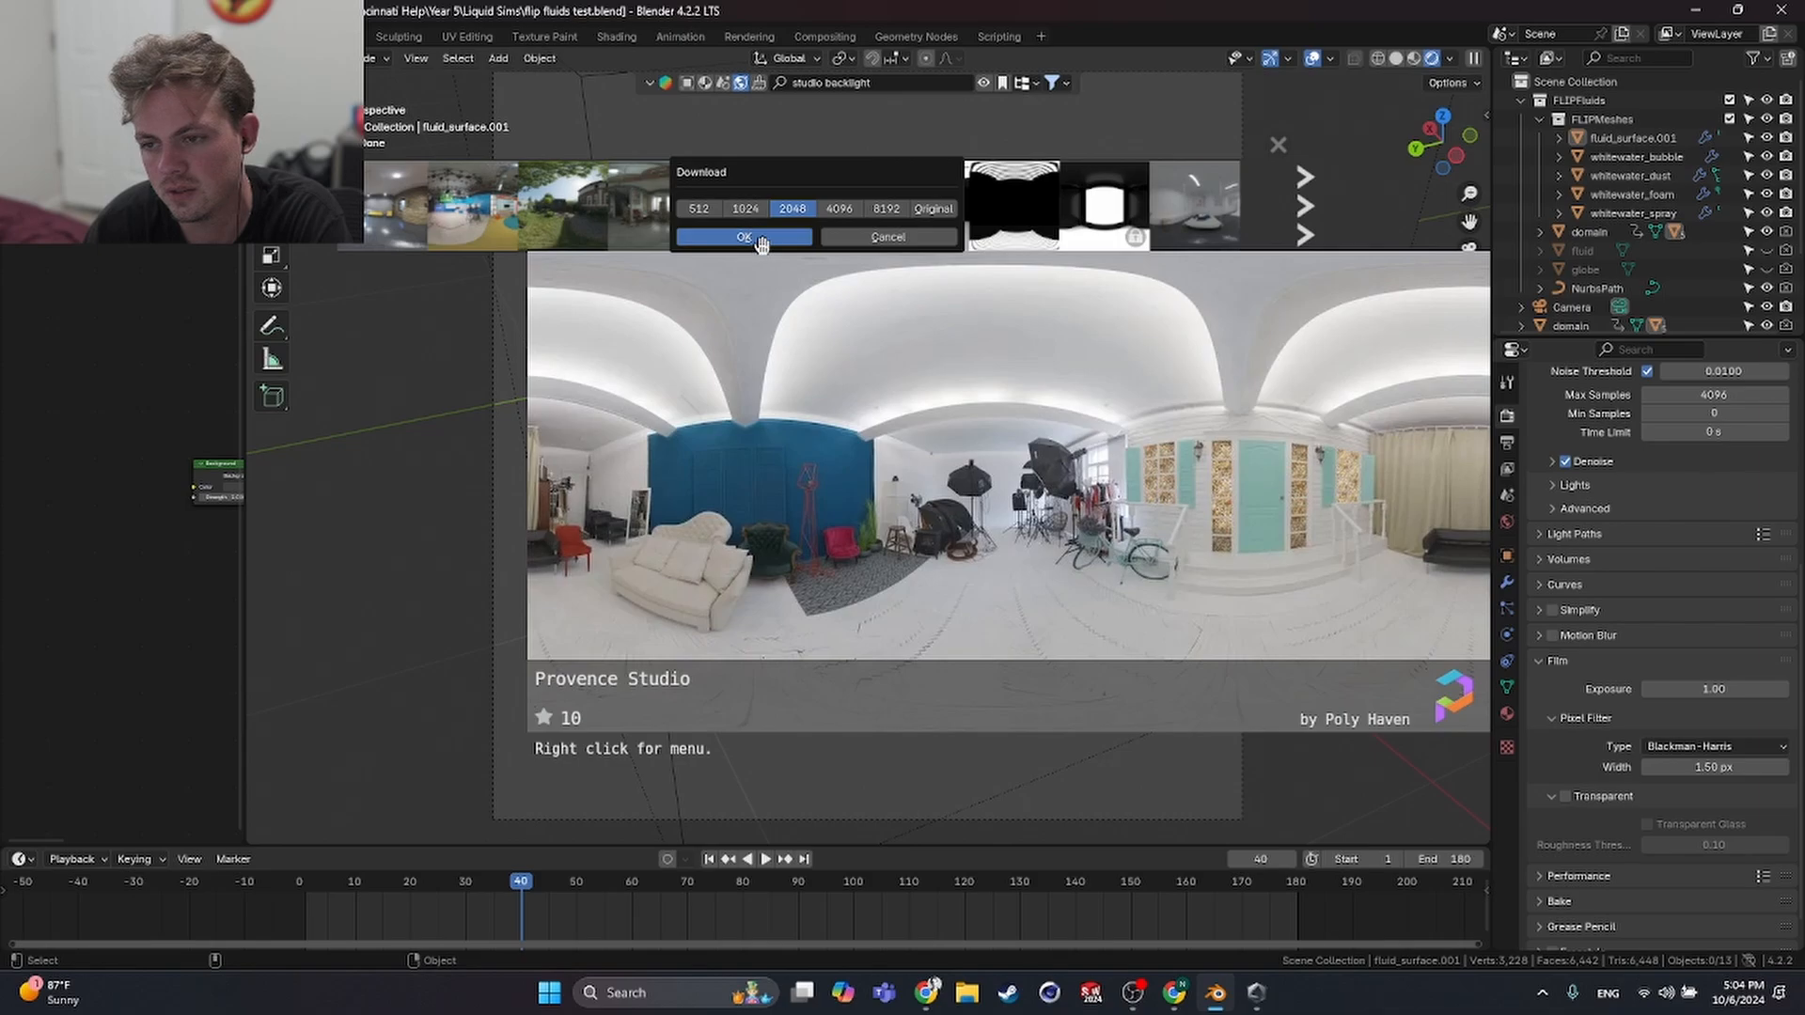
left_click(746, 236)
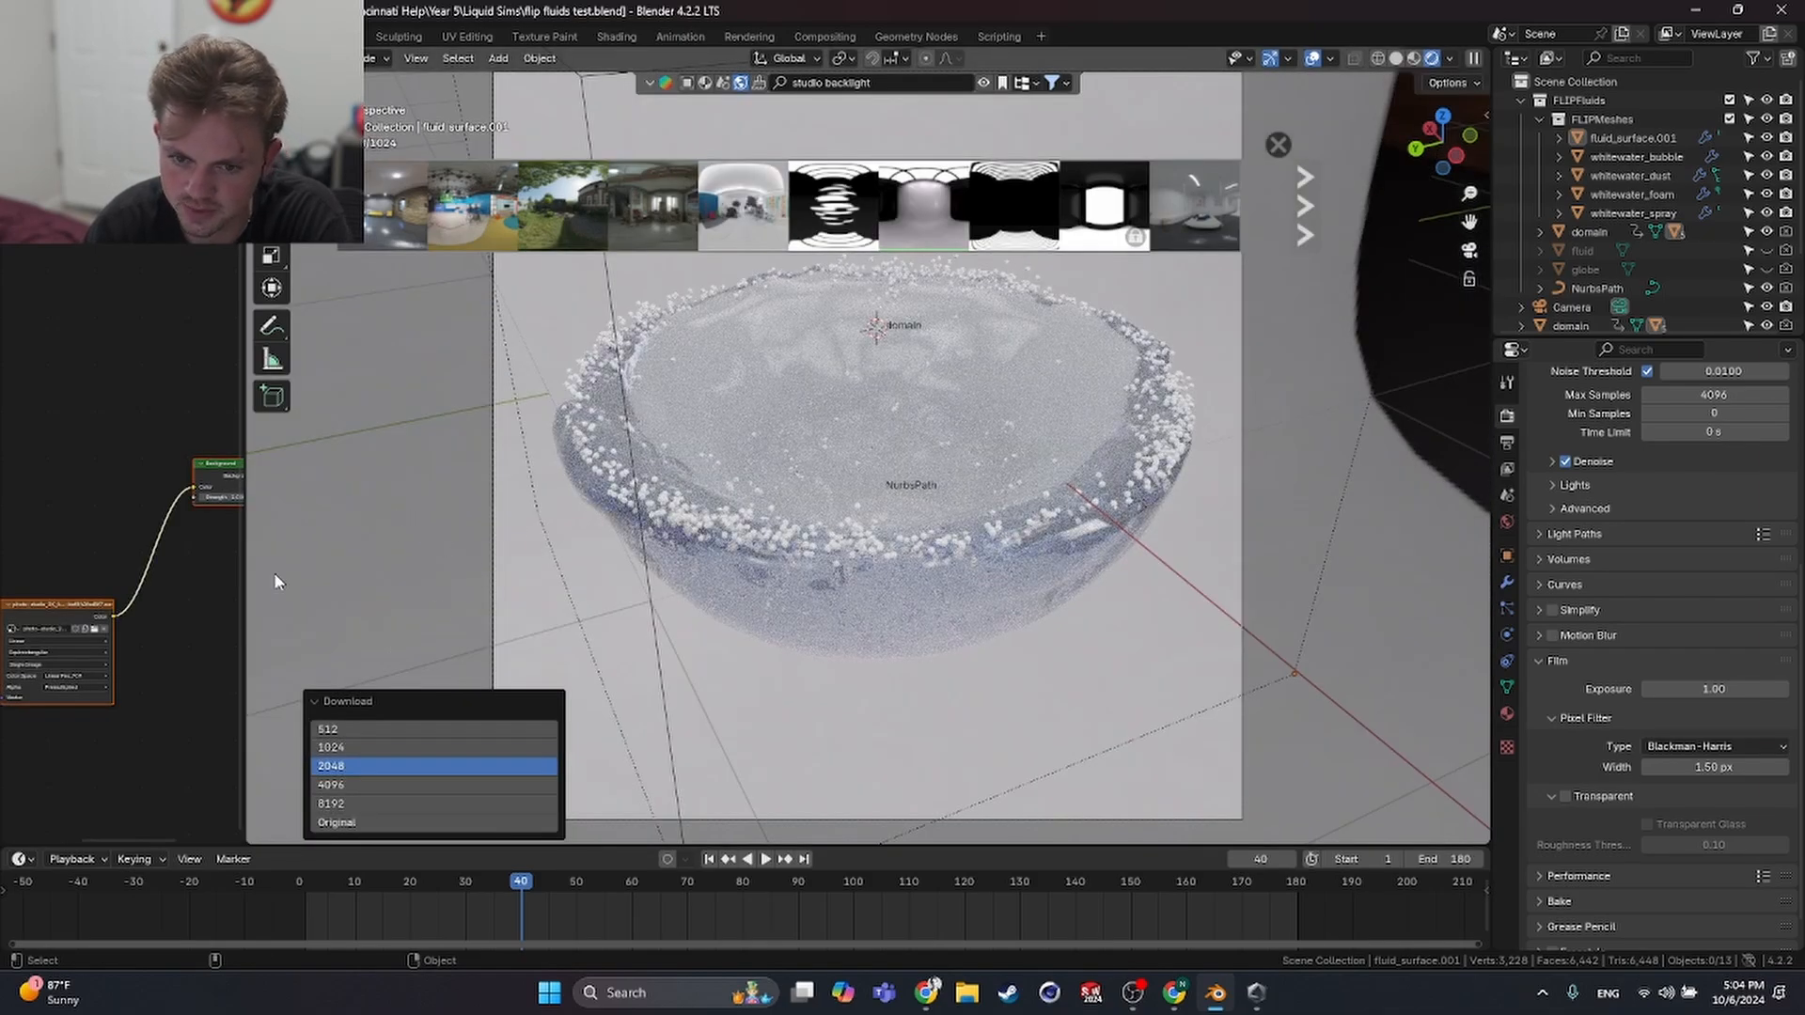
- Rearrange the new HDR's texture and mapping nodes so they line up beside the Background node
middle_click_drag(147, 616, 148, 466)
left_click(81, 375)
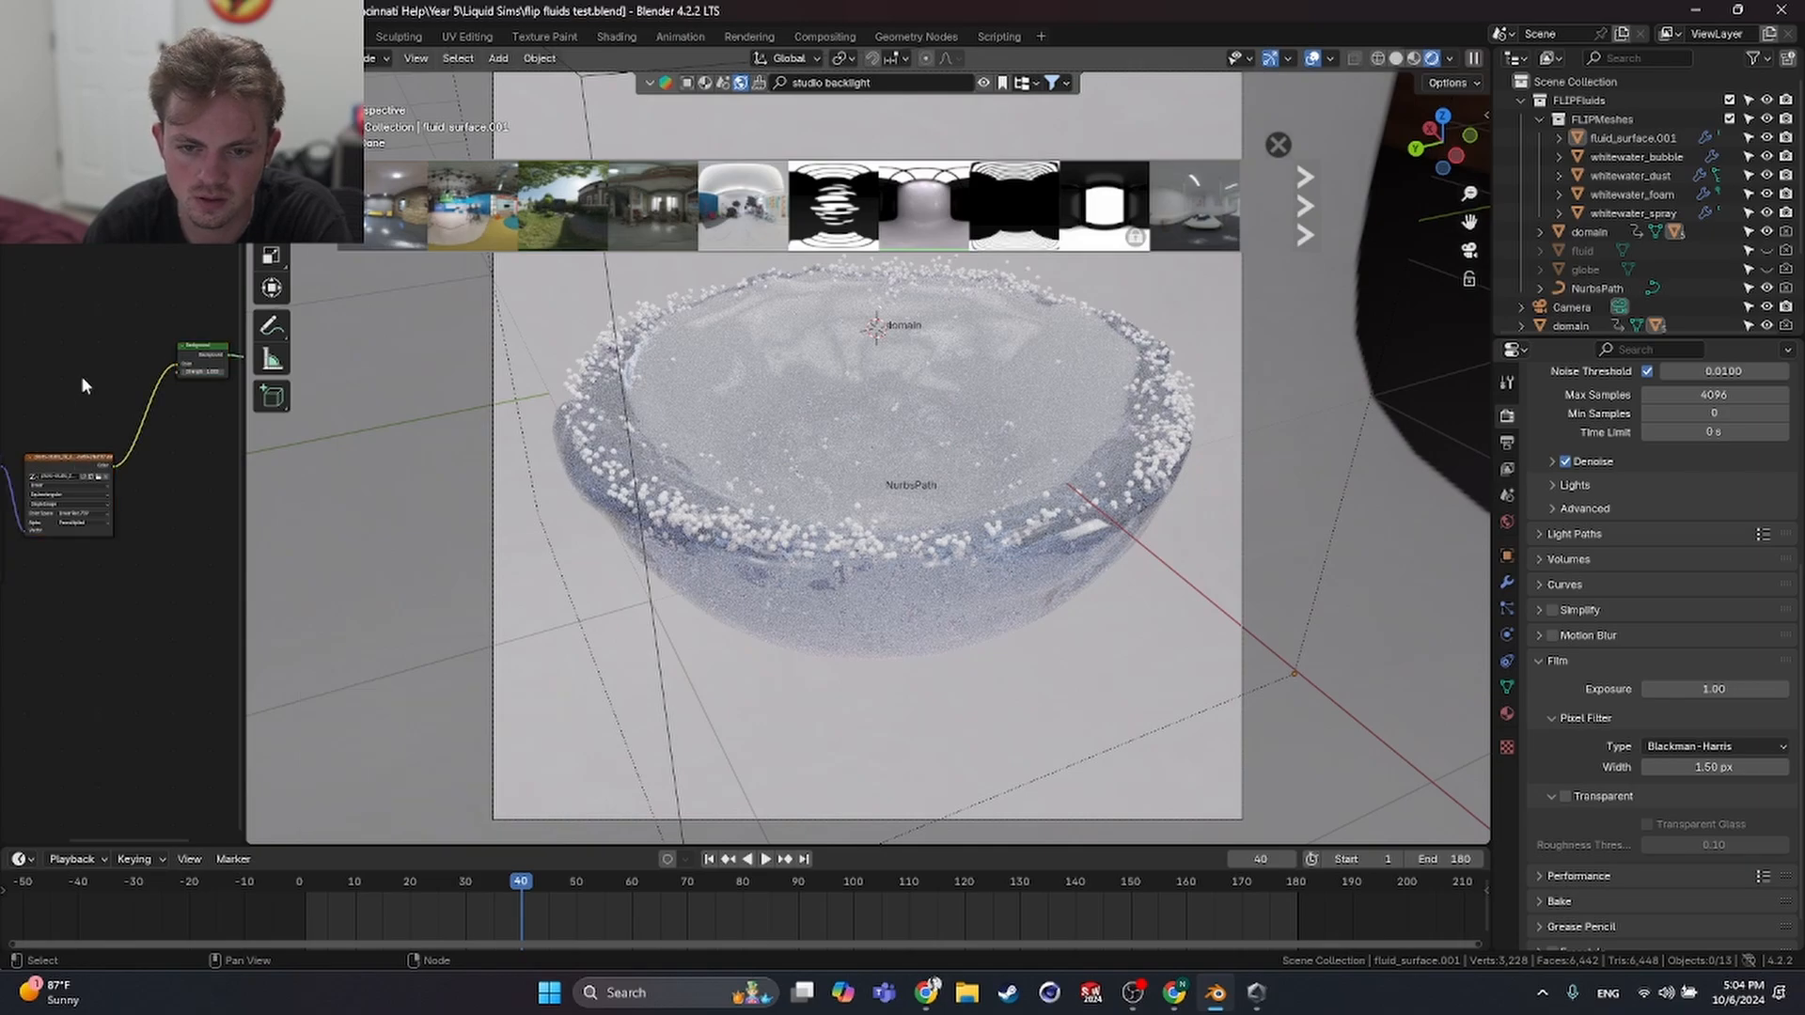
scroll(79, 375, "down", 3)
middle_click_drag(49, 370, 148, 359)
left_click_drag(176, 367, 15, 458)
middle_click_drag(172, 437, 80, 362)
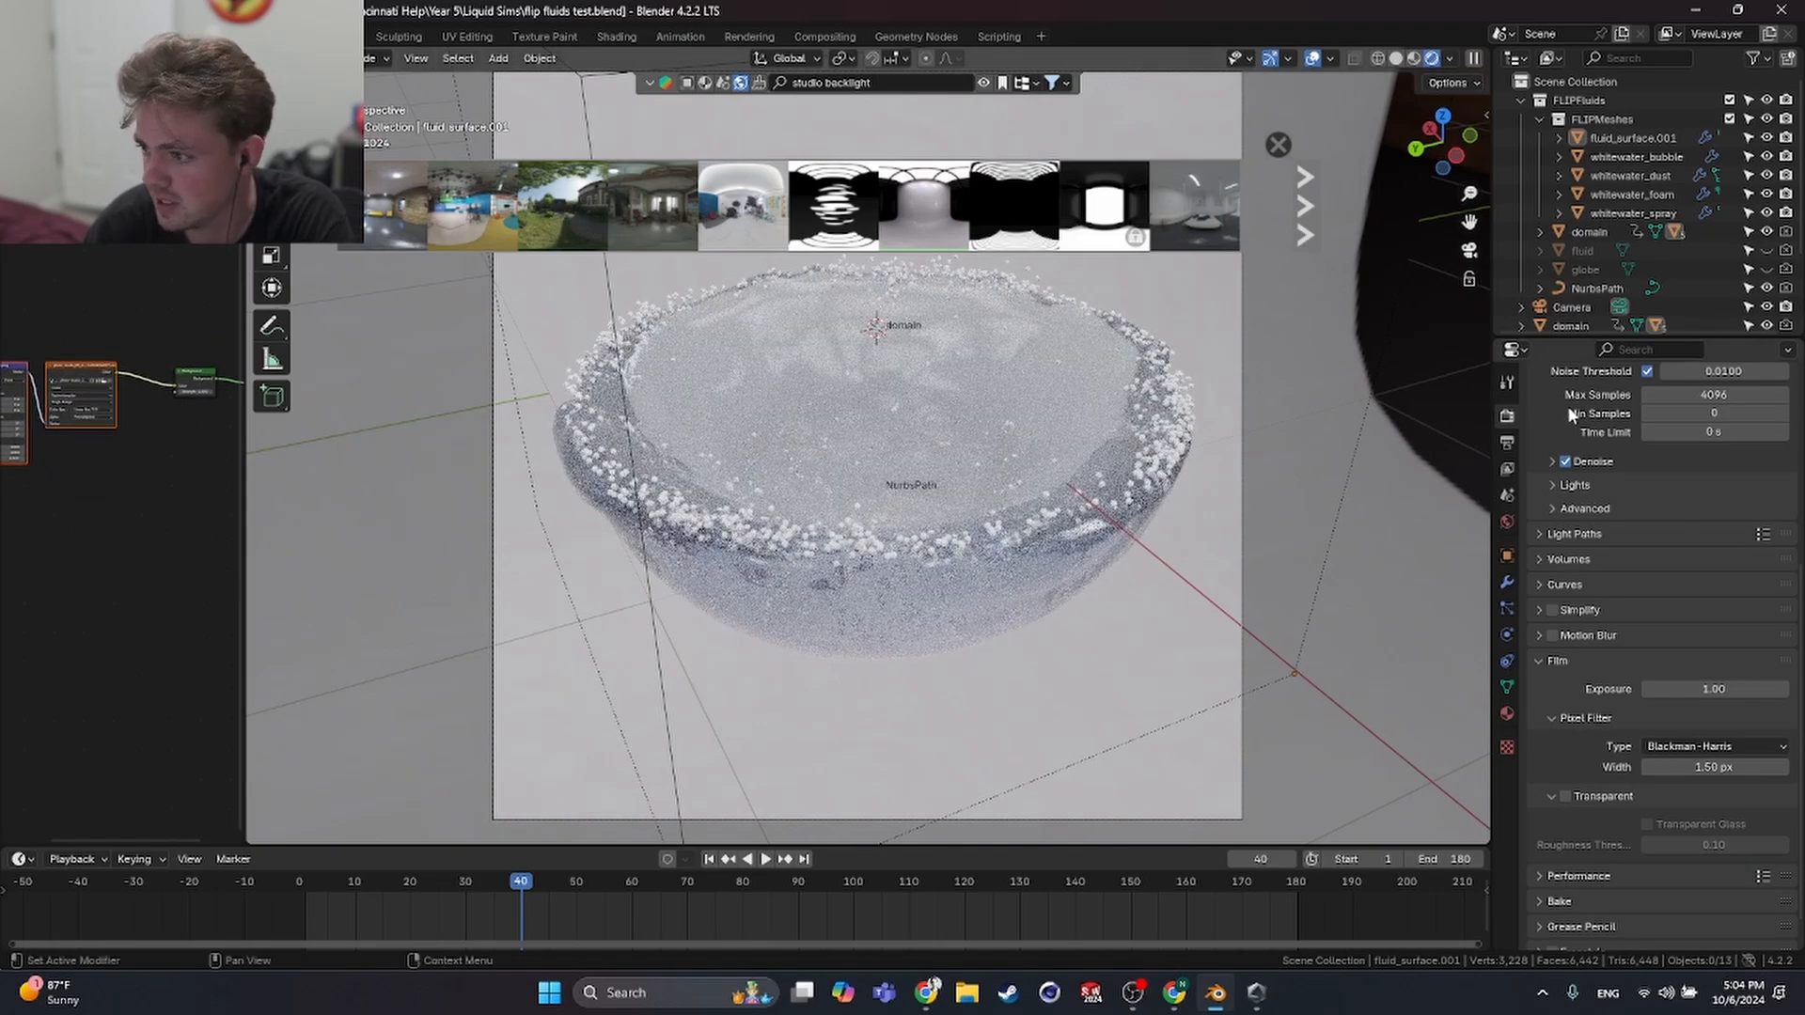
- Enable transparent film so the HDR background is hidden in the render
scroll(1581, 636, "down", 2)
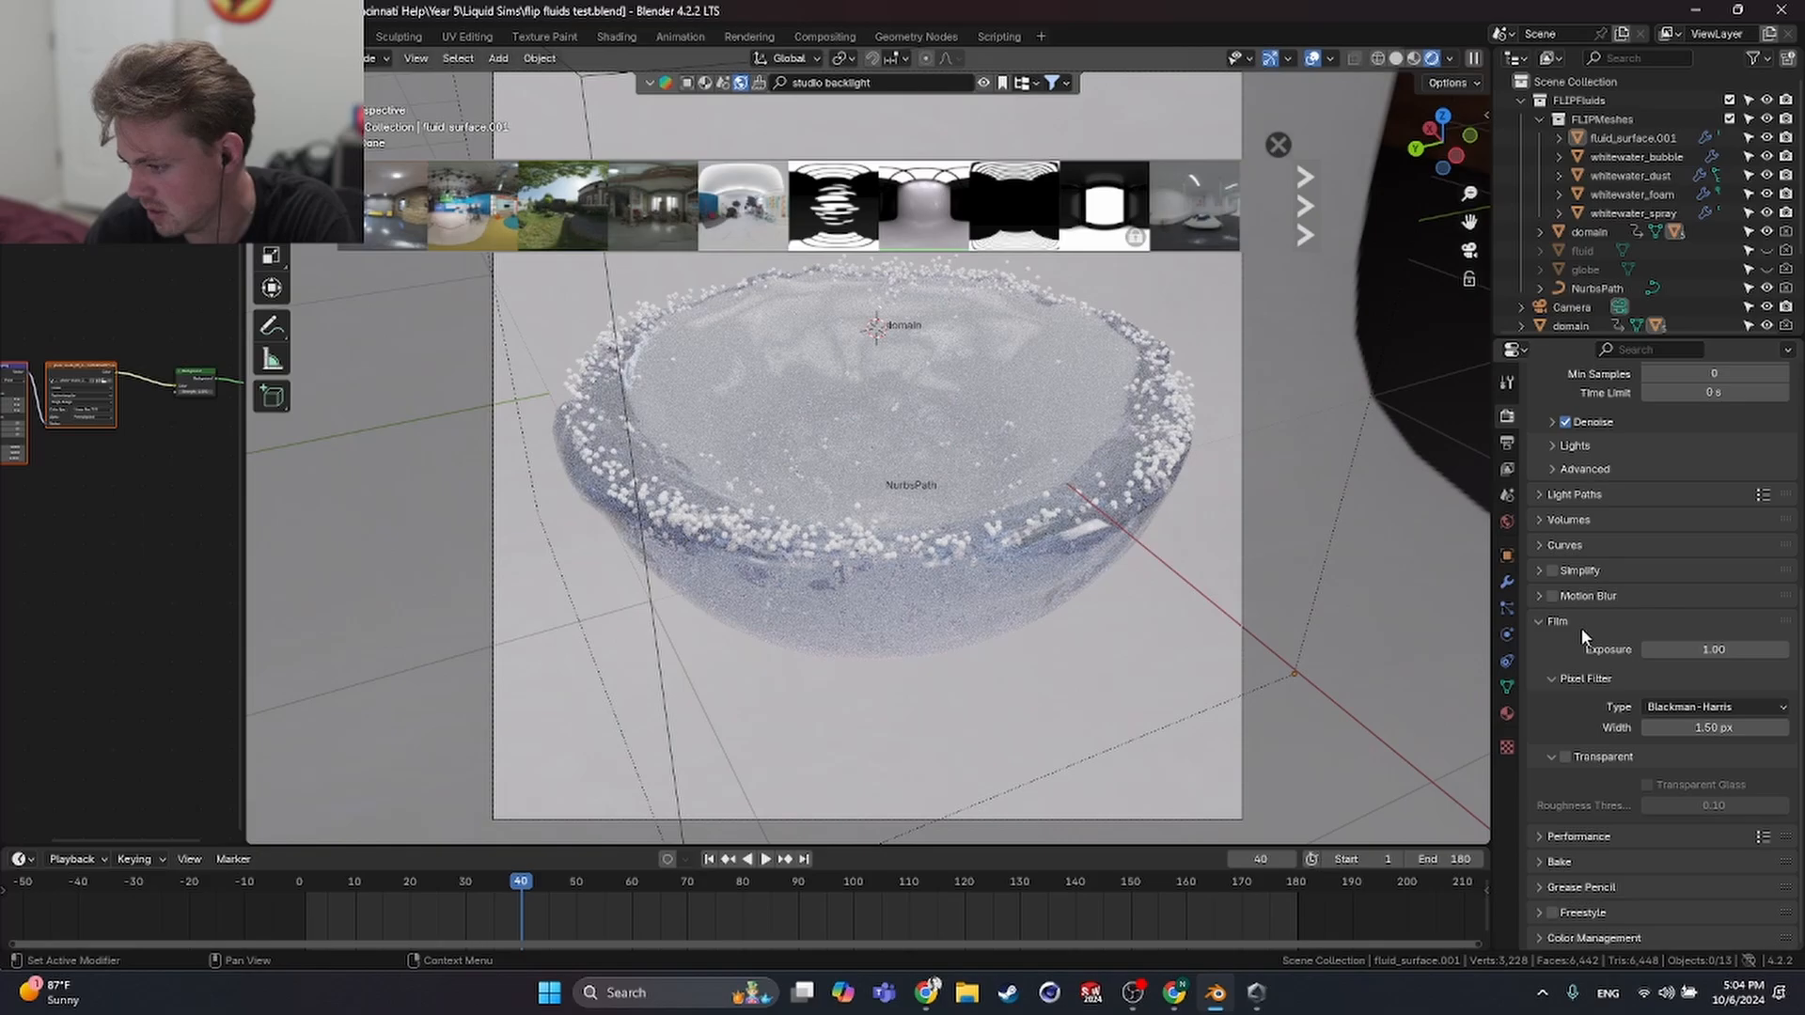
left_click(1565, 757)
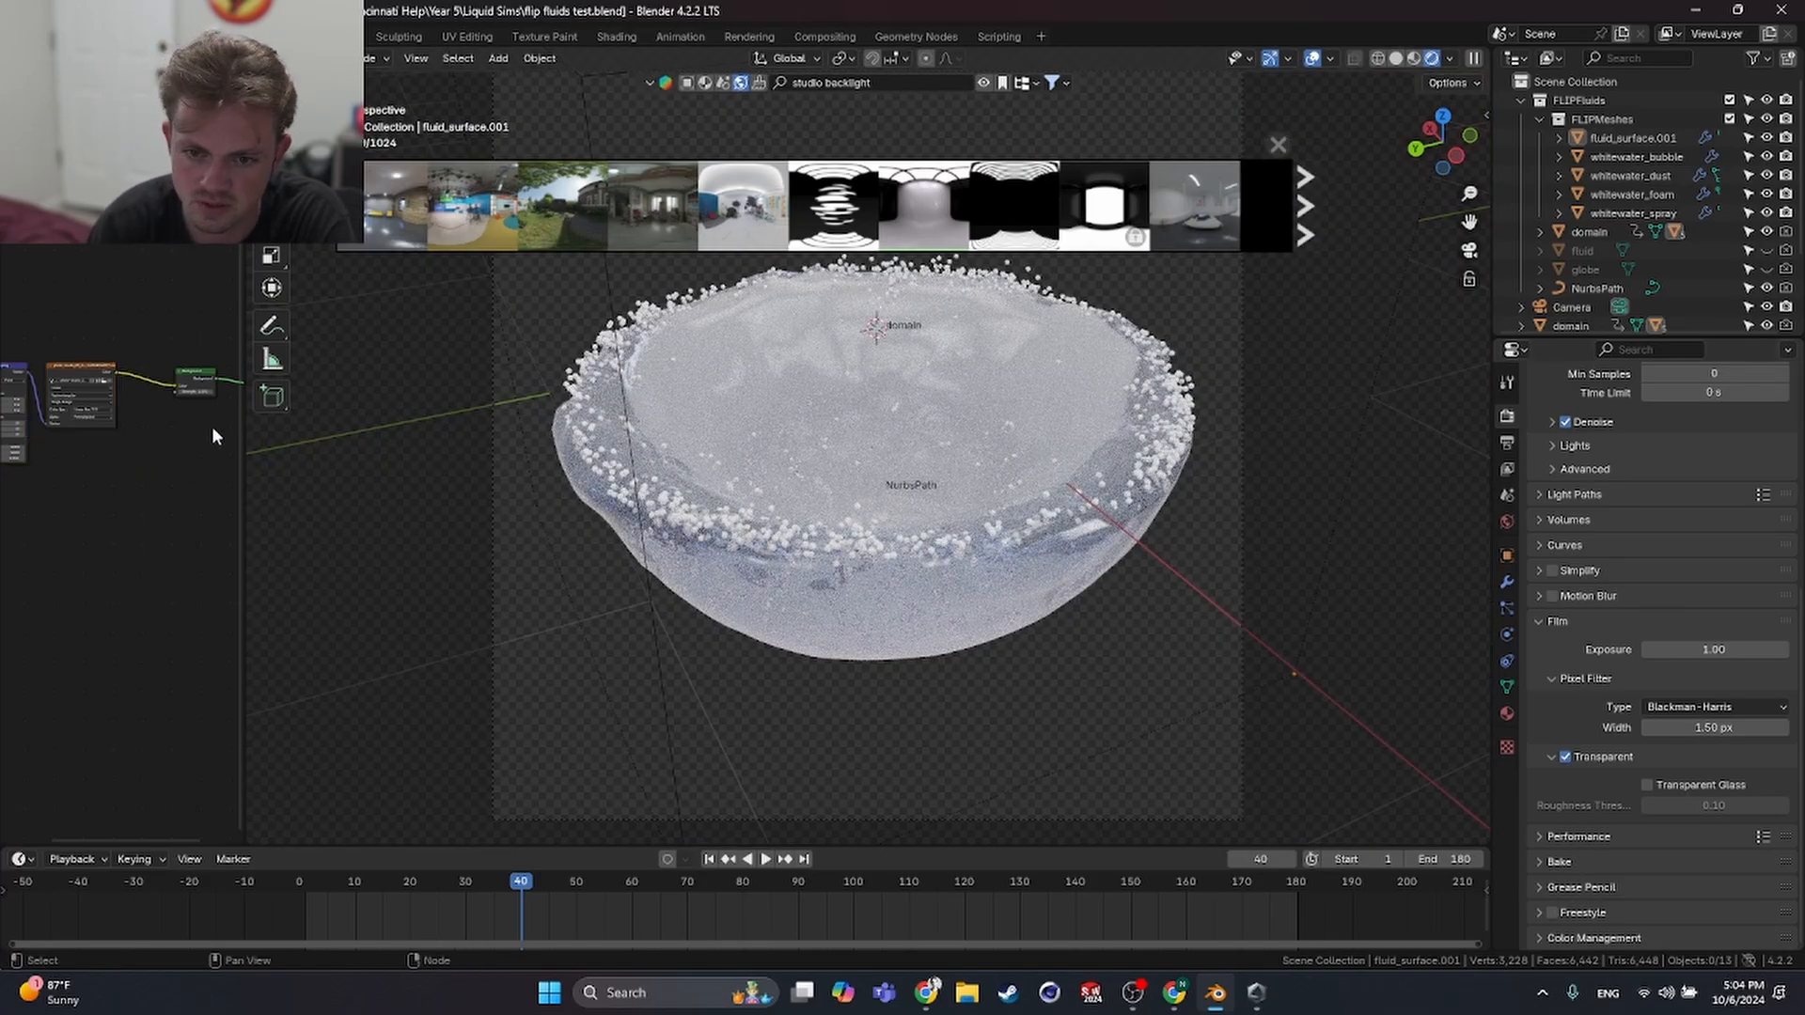
- Widen the world shader editor to make room around the Background and World Output nodes
scroll(212, 437, "up", 5)
middle_click_drag(212, 437, 91, 508)
scroll(809, 503, "up", 5)
scroll(814, 503, "down", 7)
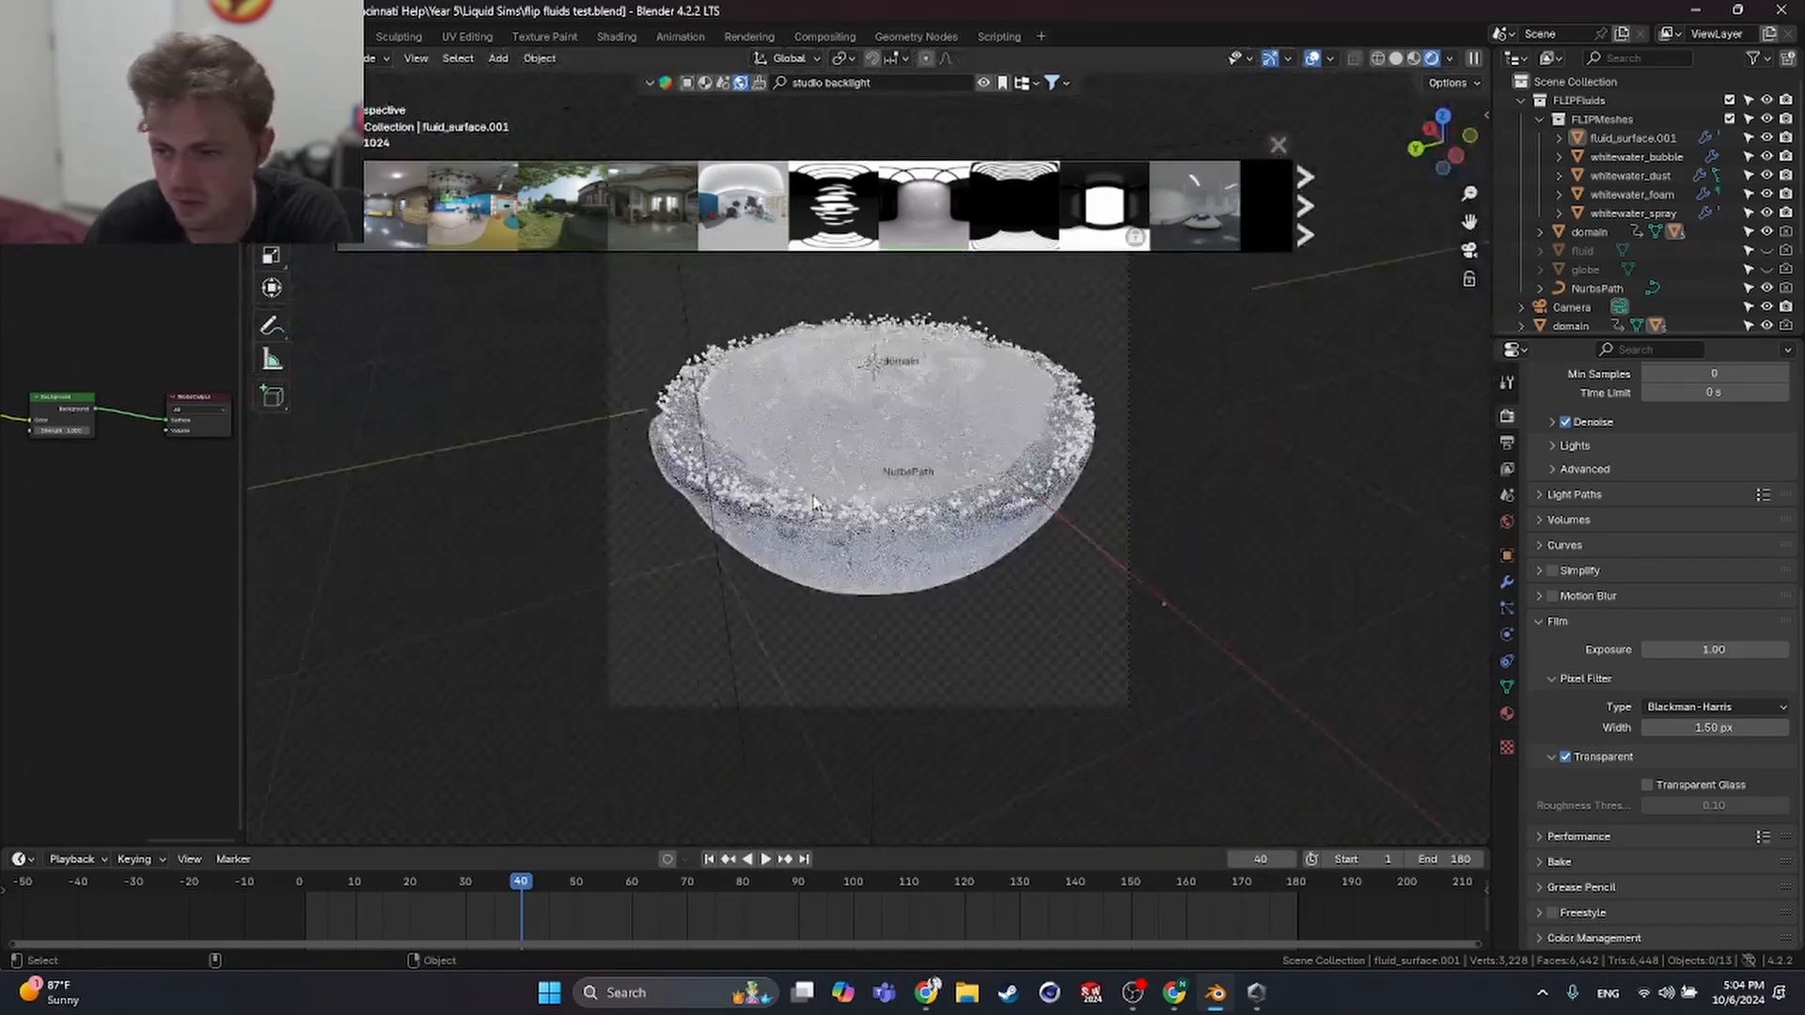
scroll(814, 503, "up", 3)
middle_click_drag(61, 576, 34, 534)
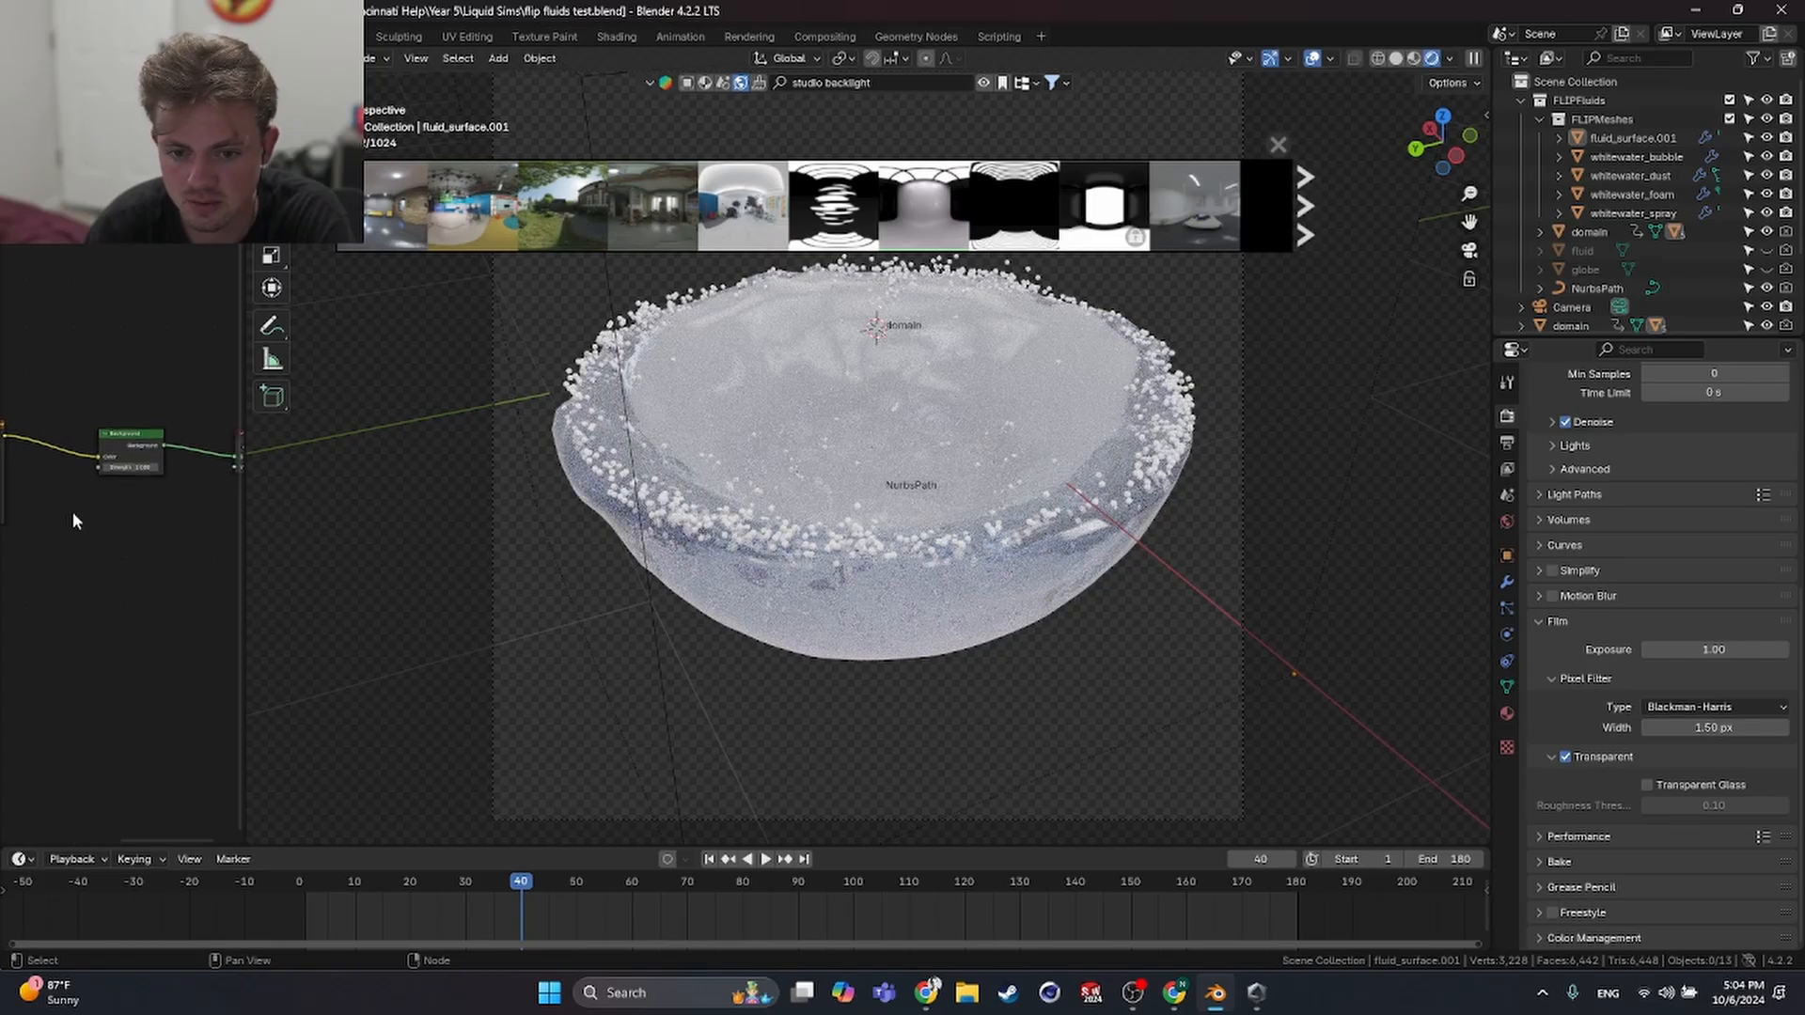
middle_click_drag(205, 579, 71, 566)
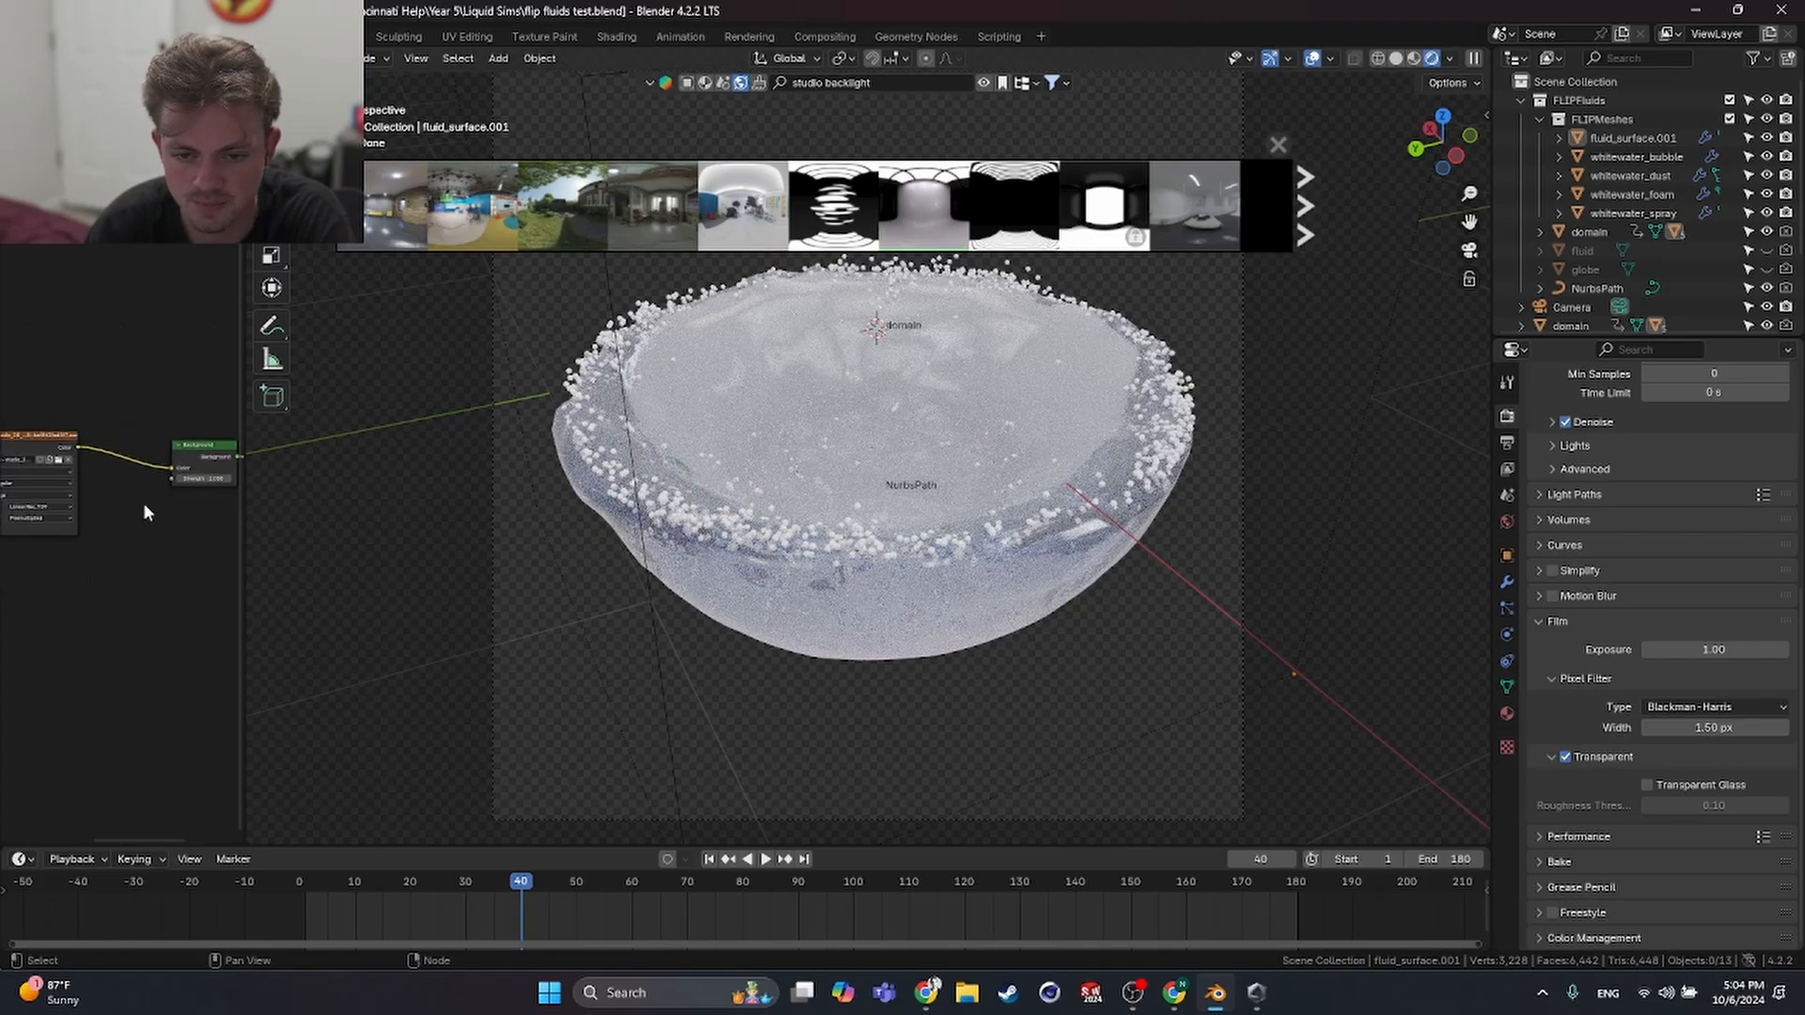
scroll(148, 511, "up", 3)
middle_click_drag(149, 512, 42, 529)
scroll(287, 538, "up", 2)
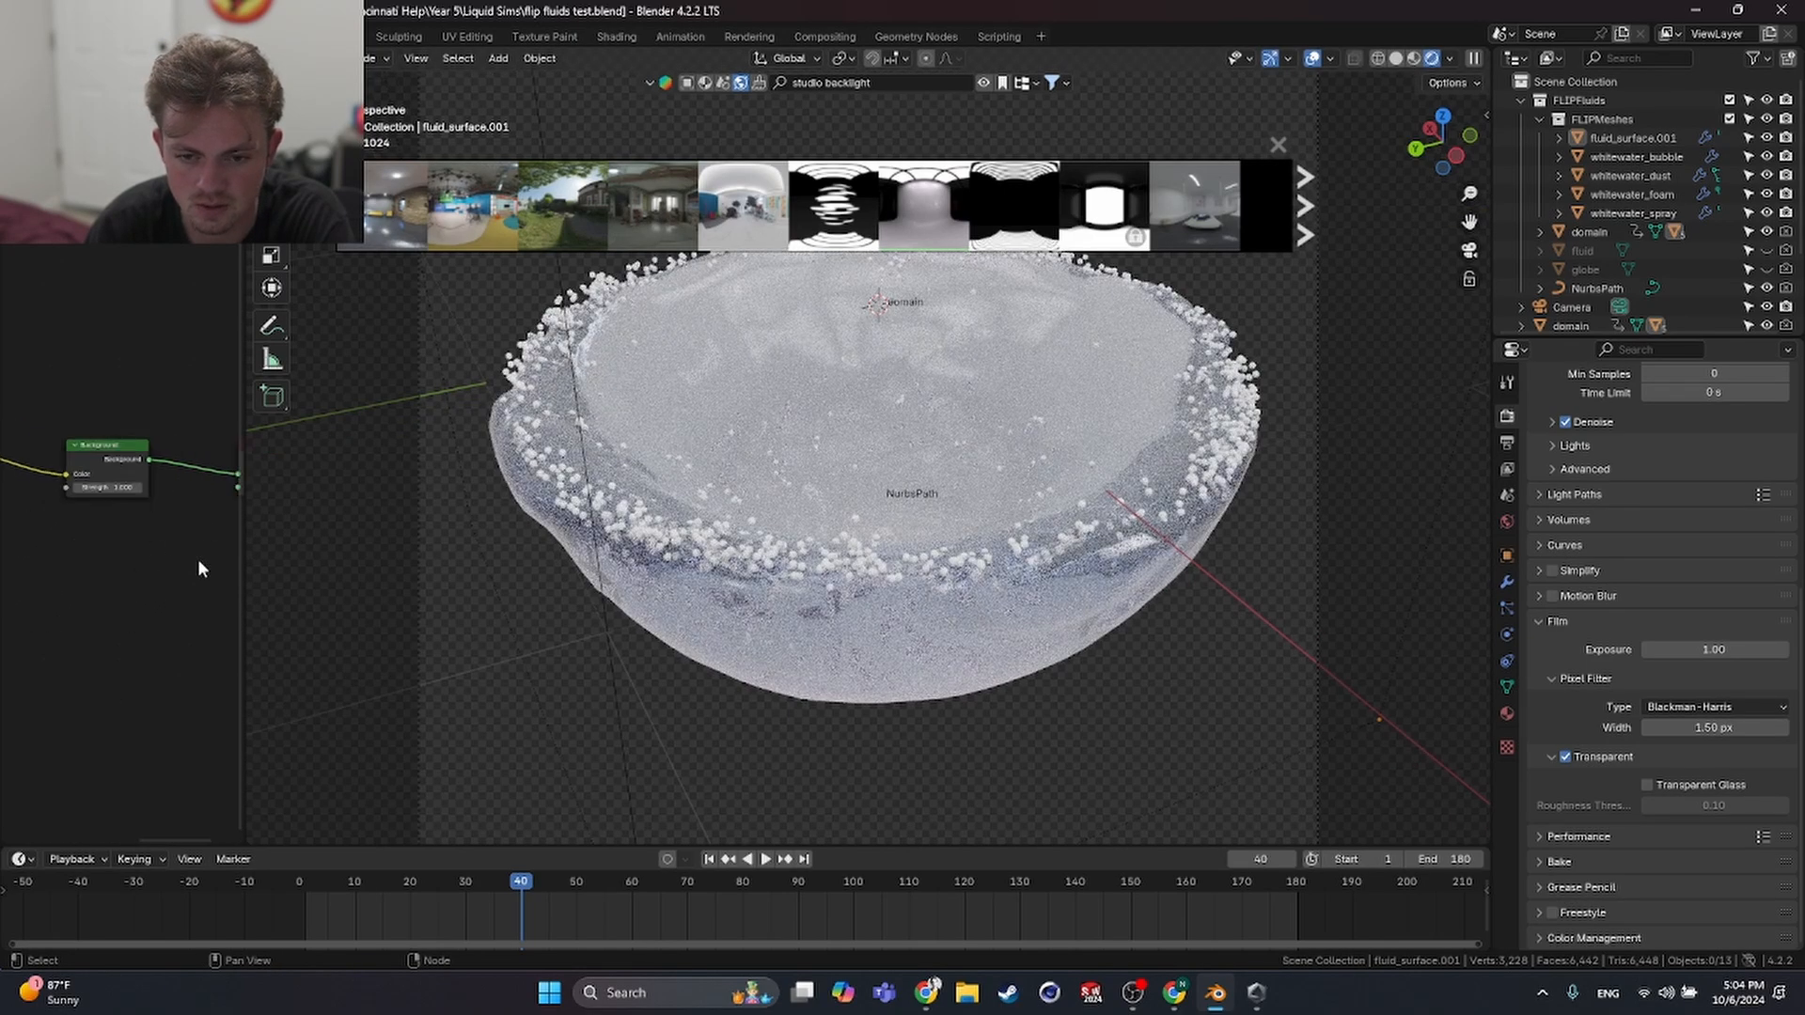
left_click_drag(239, 570, 481, 567)
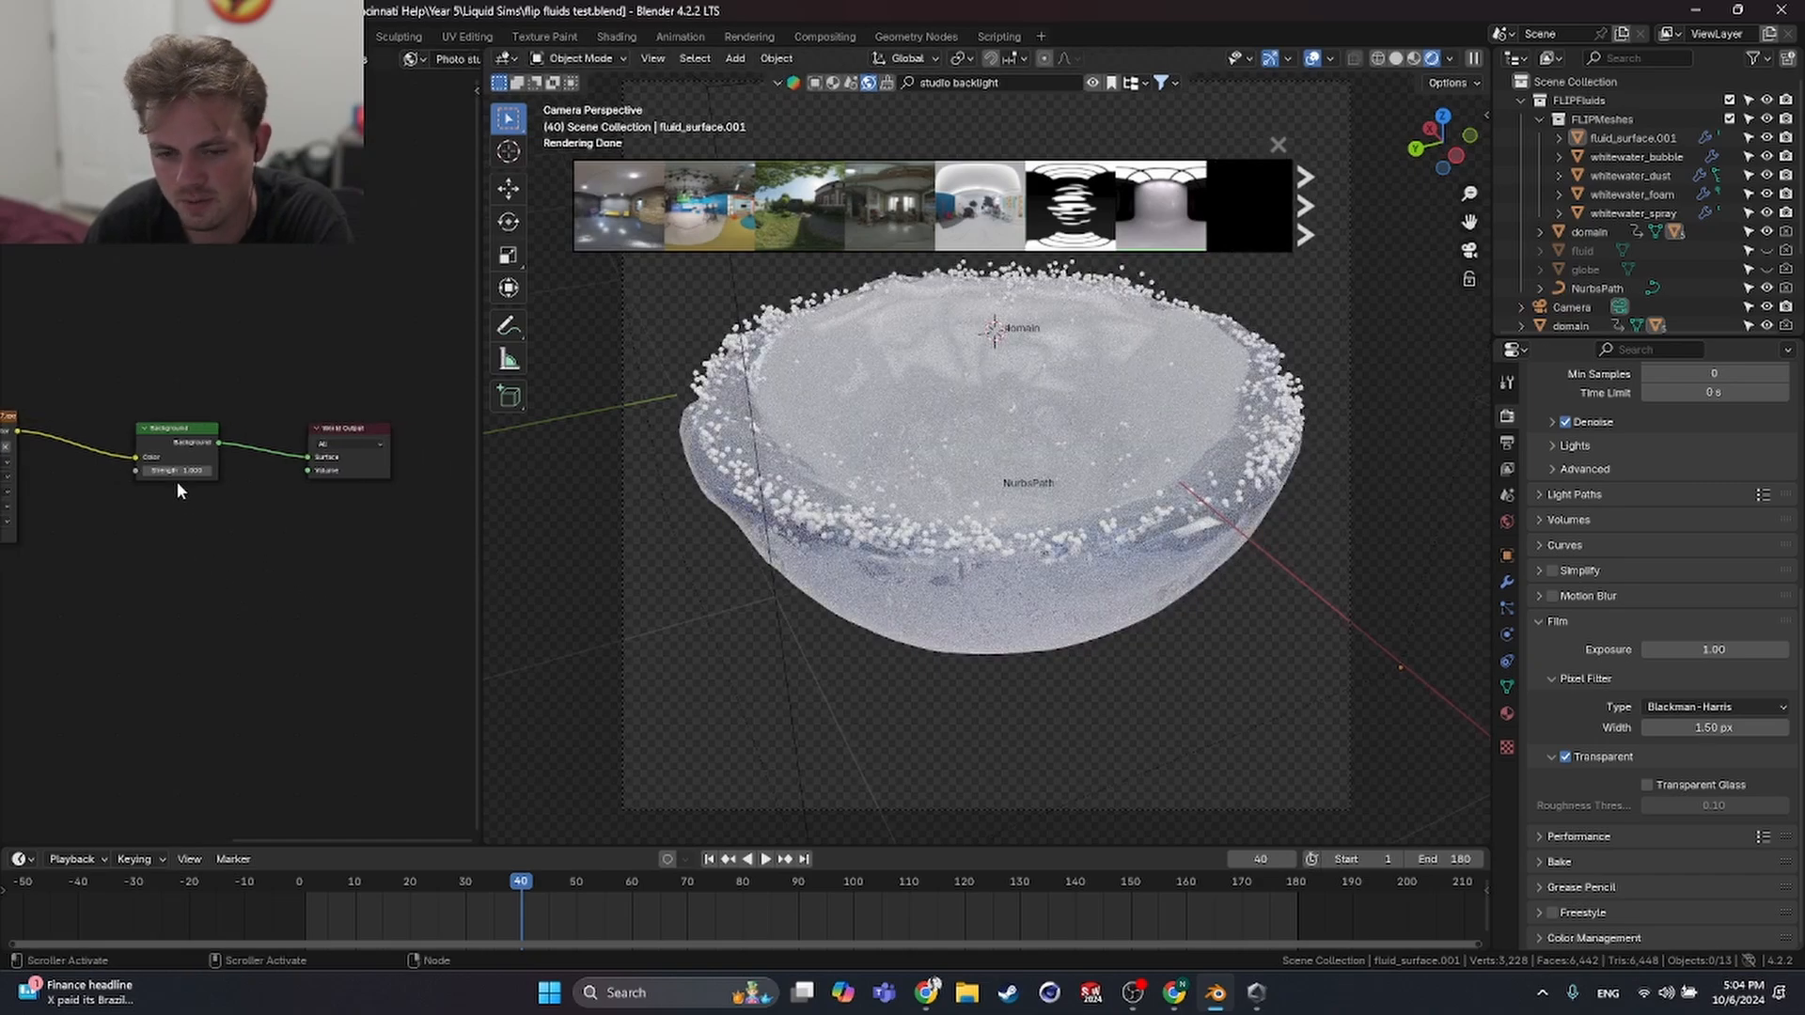
- Add a Mix Color node between the Environment Texture and Background nodes and position it clear of both
middle_click_drag(177, 432, 278, 446)
key("shift+a")
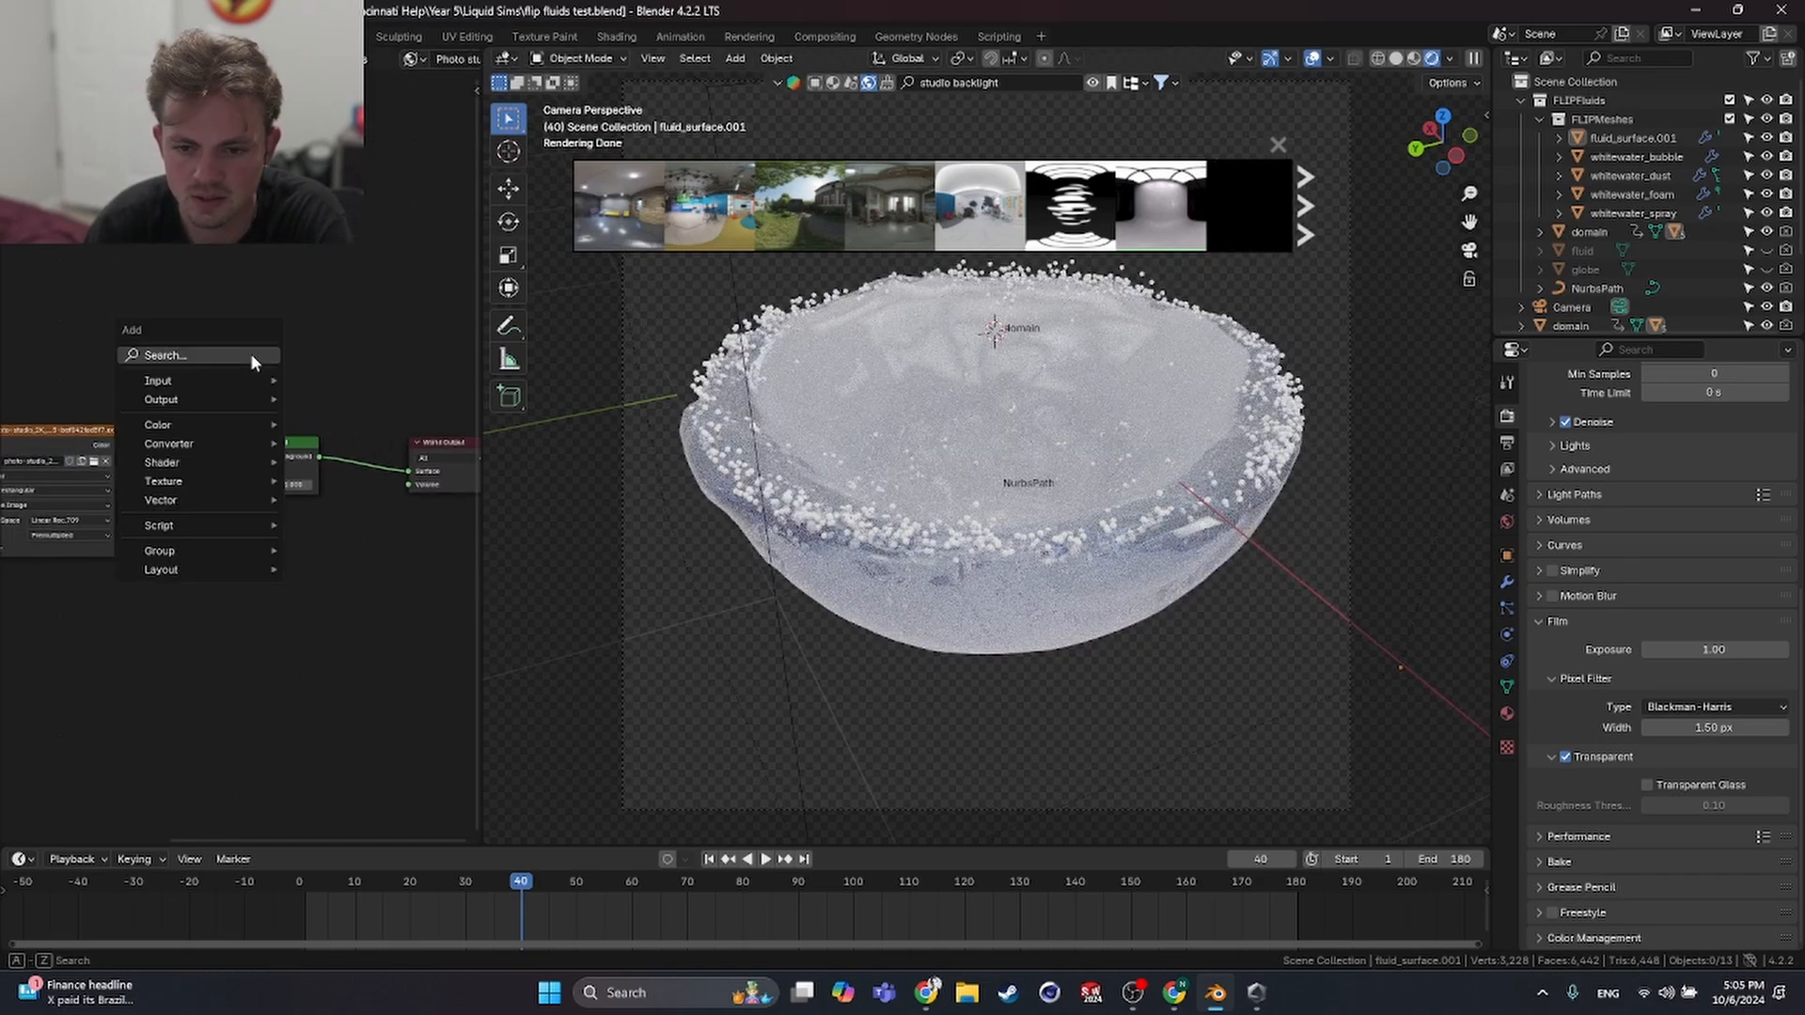
left_click(250, 352)
type("mic")
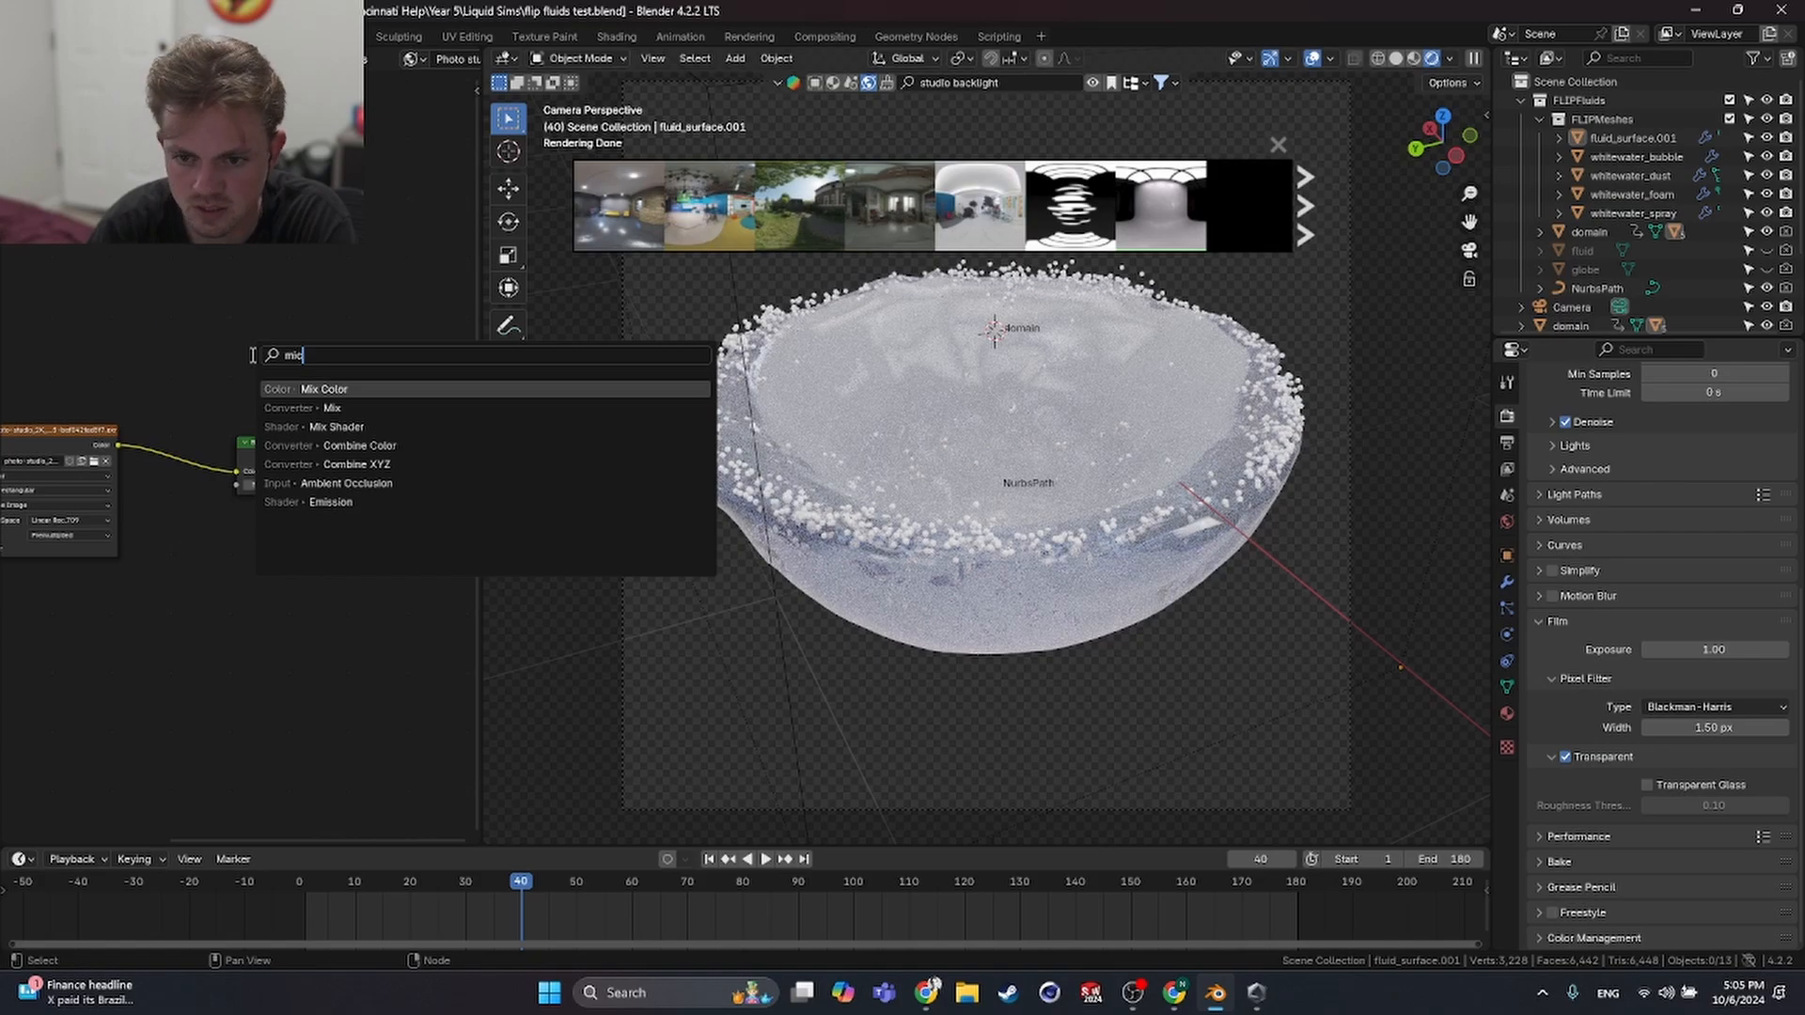
key("Return")
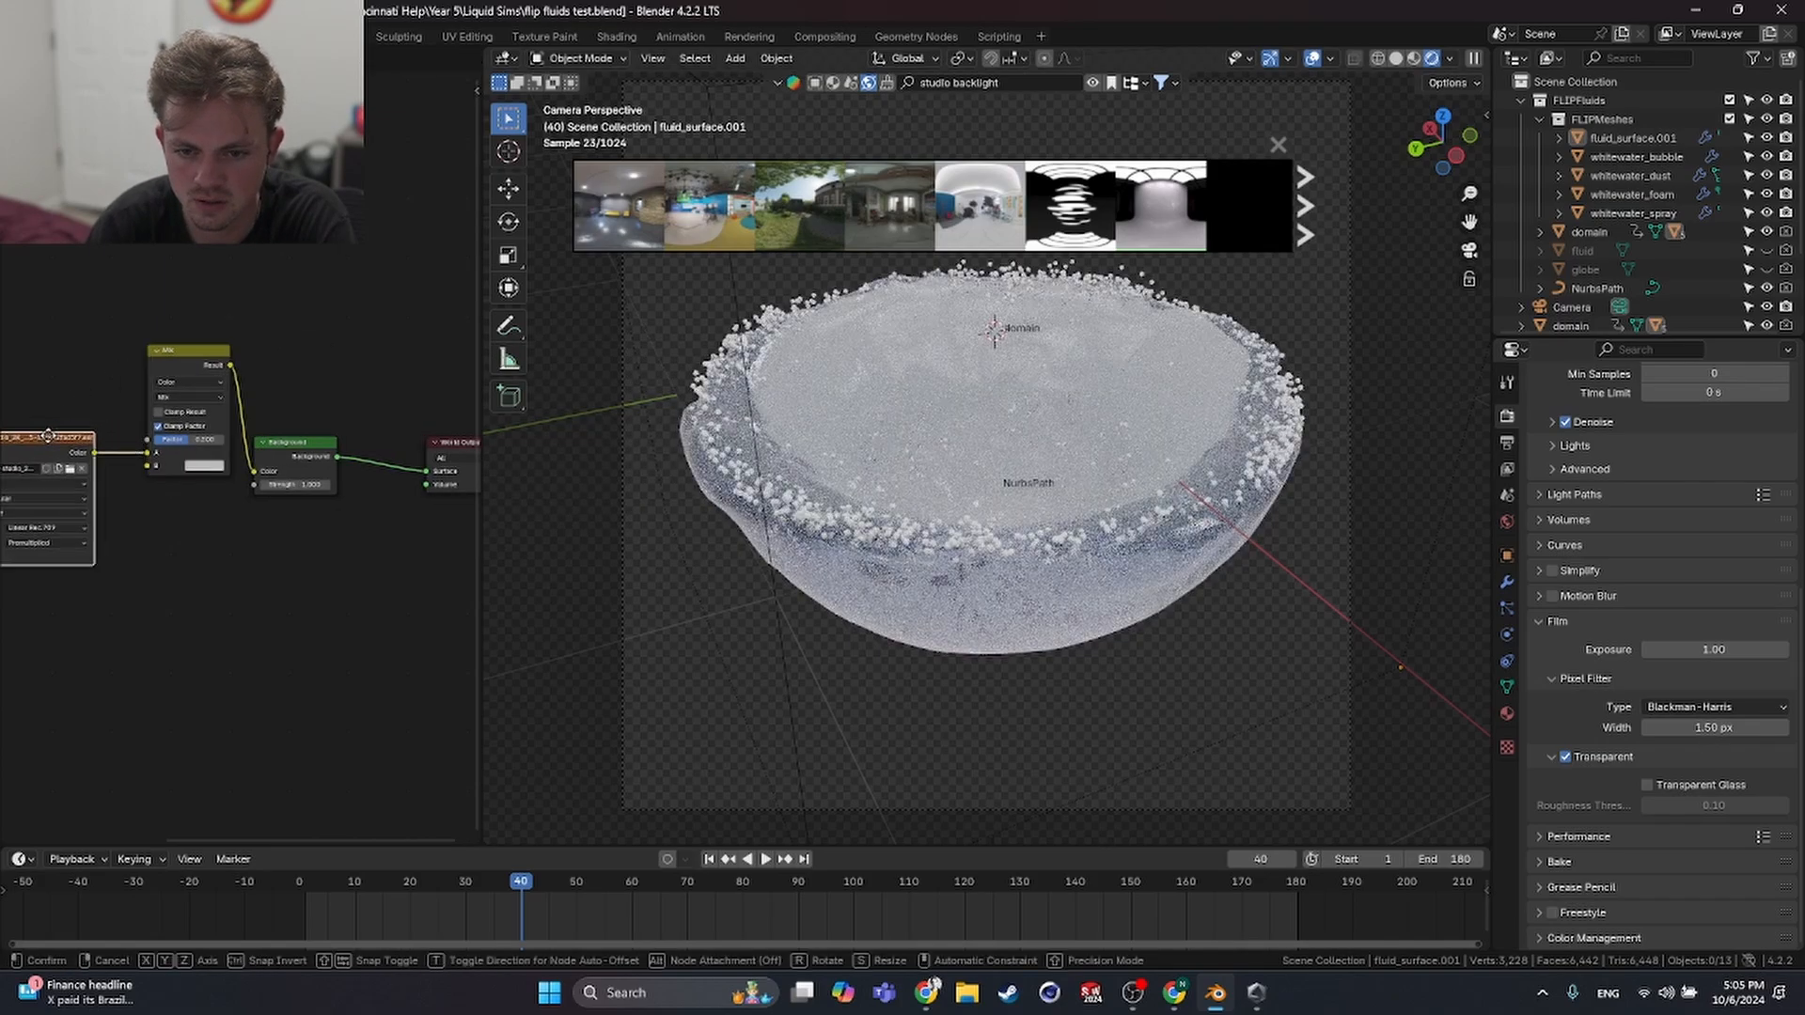
left_click_drag(200, 352, 195, 377)
left_click(133, 320)
- Try feeding the Mix node's B color from a new RGB node, and delete that RGB node
key("shift+a")
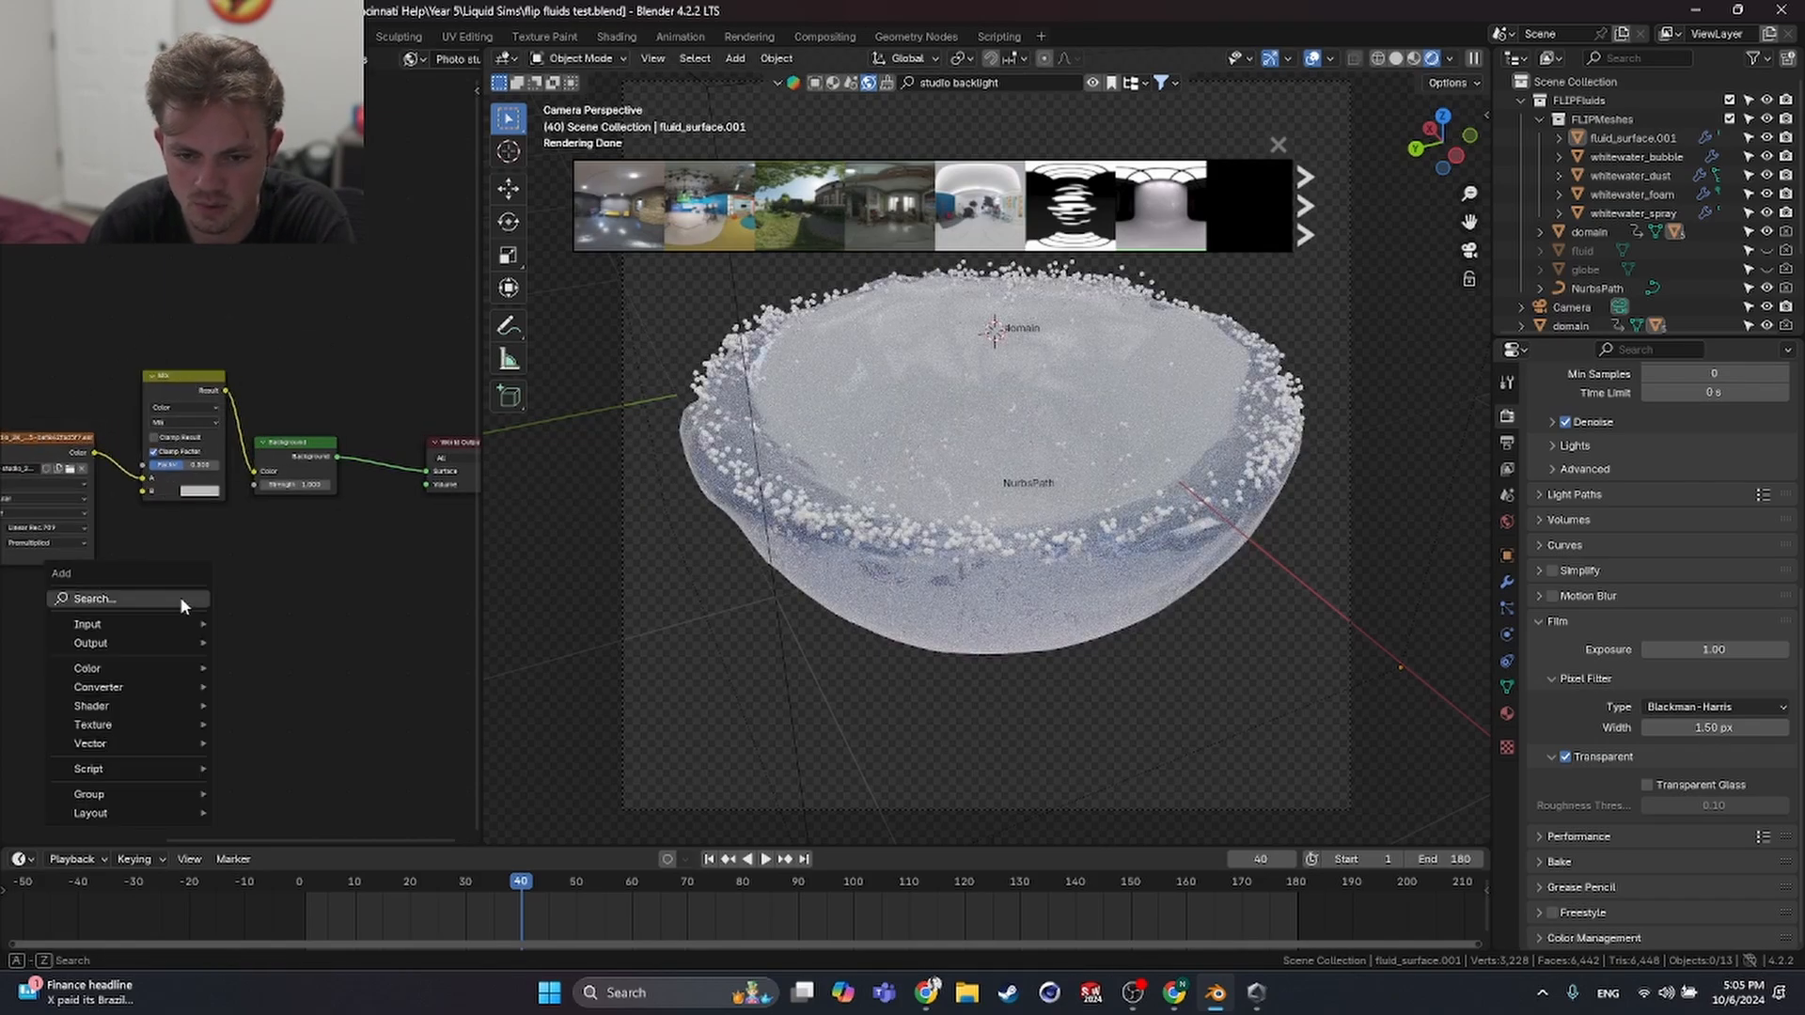
left_click(181, 601)
type("rgb")
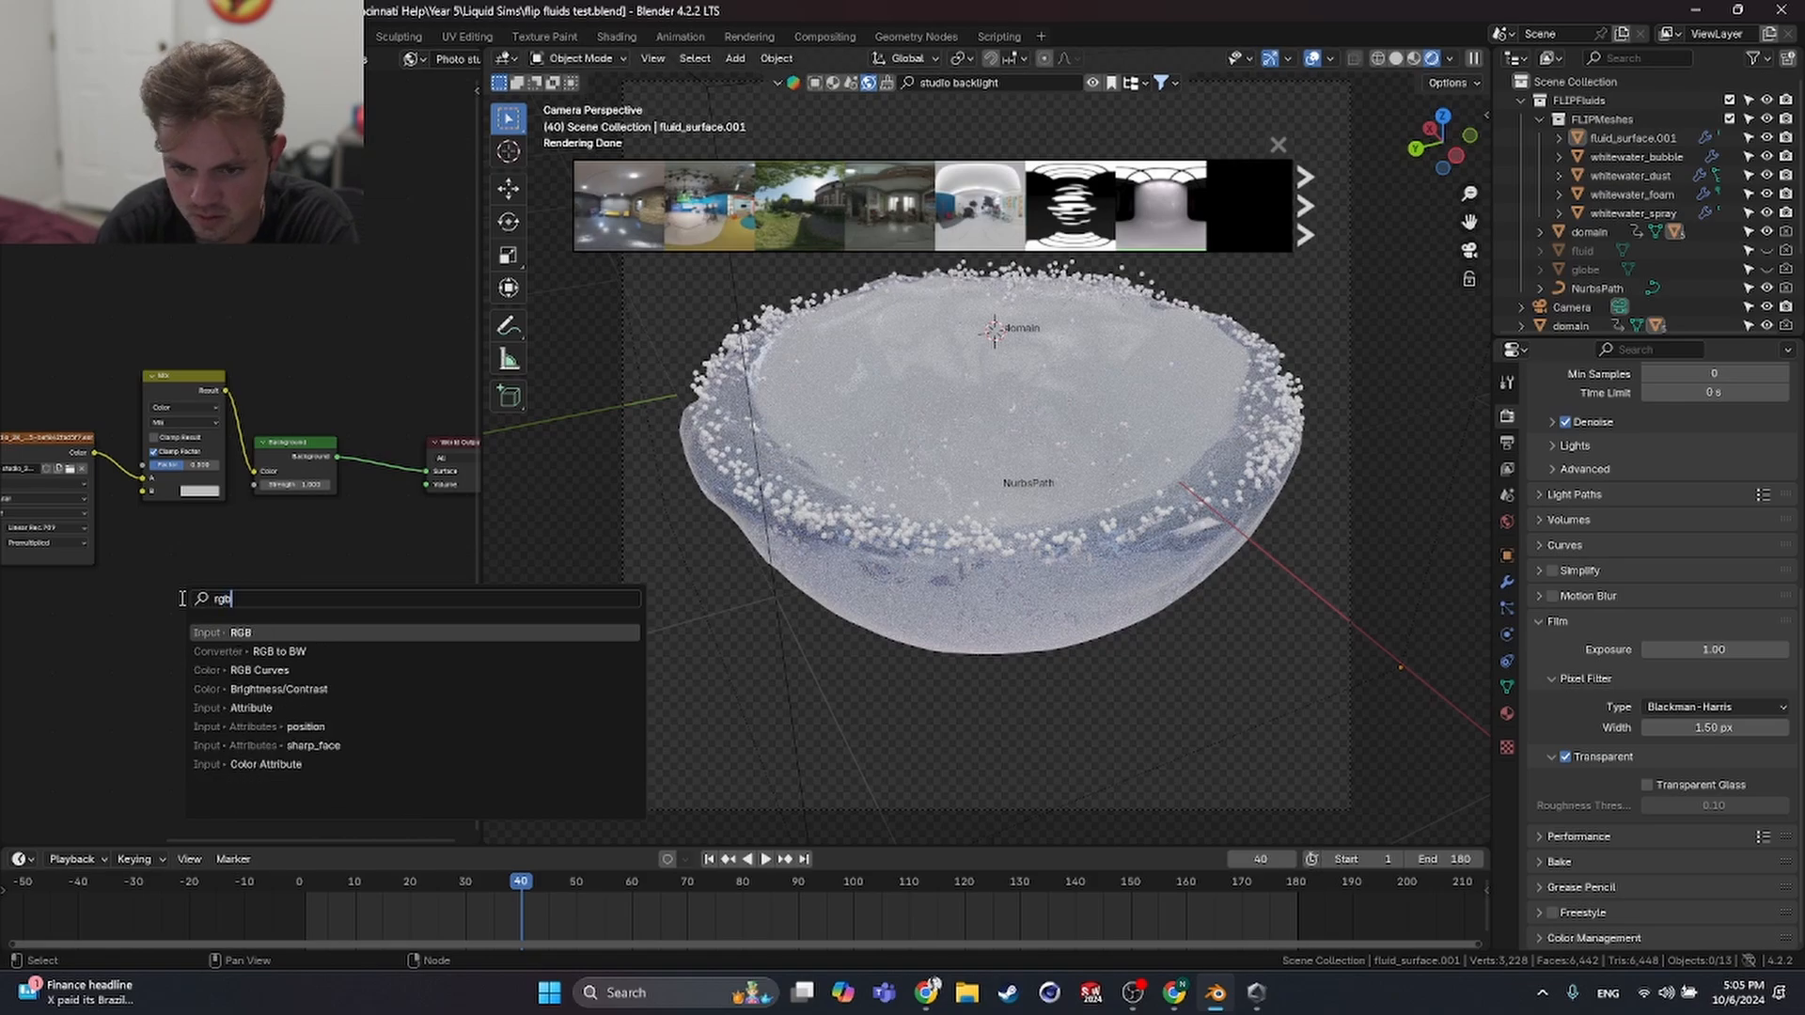
key("Return")
left_click_drag(144, 604, 142, 491)
middle_click_drag(166, 623, 274, 600)
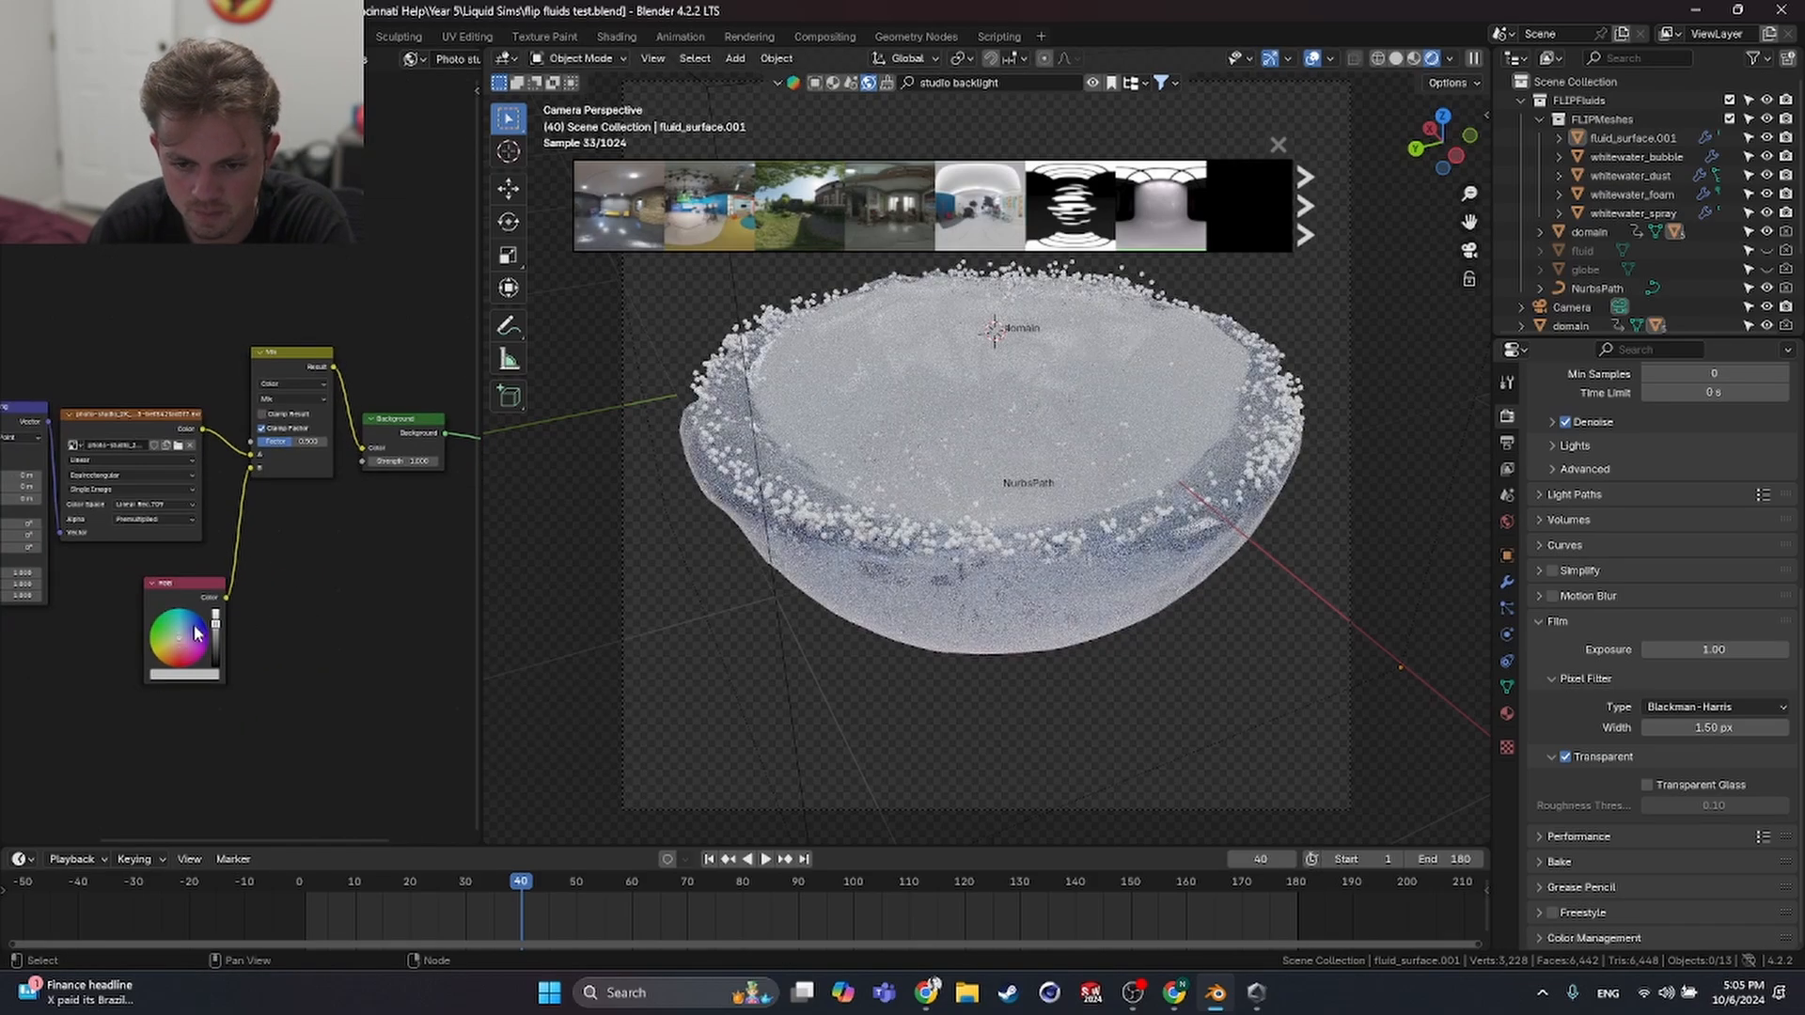
left_click(189, 584)
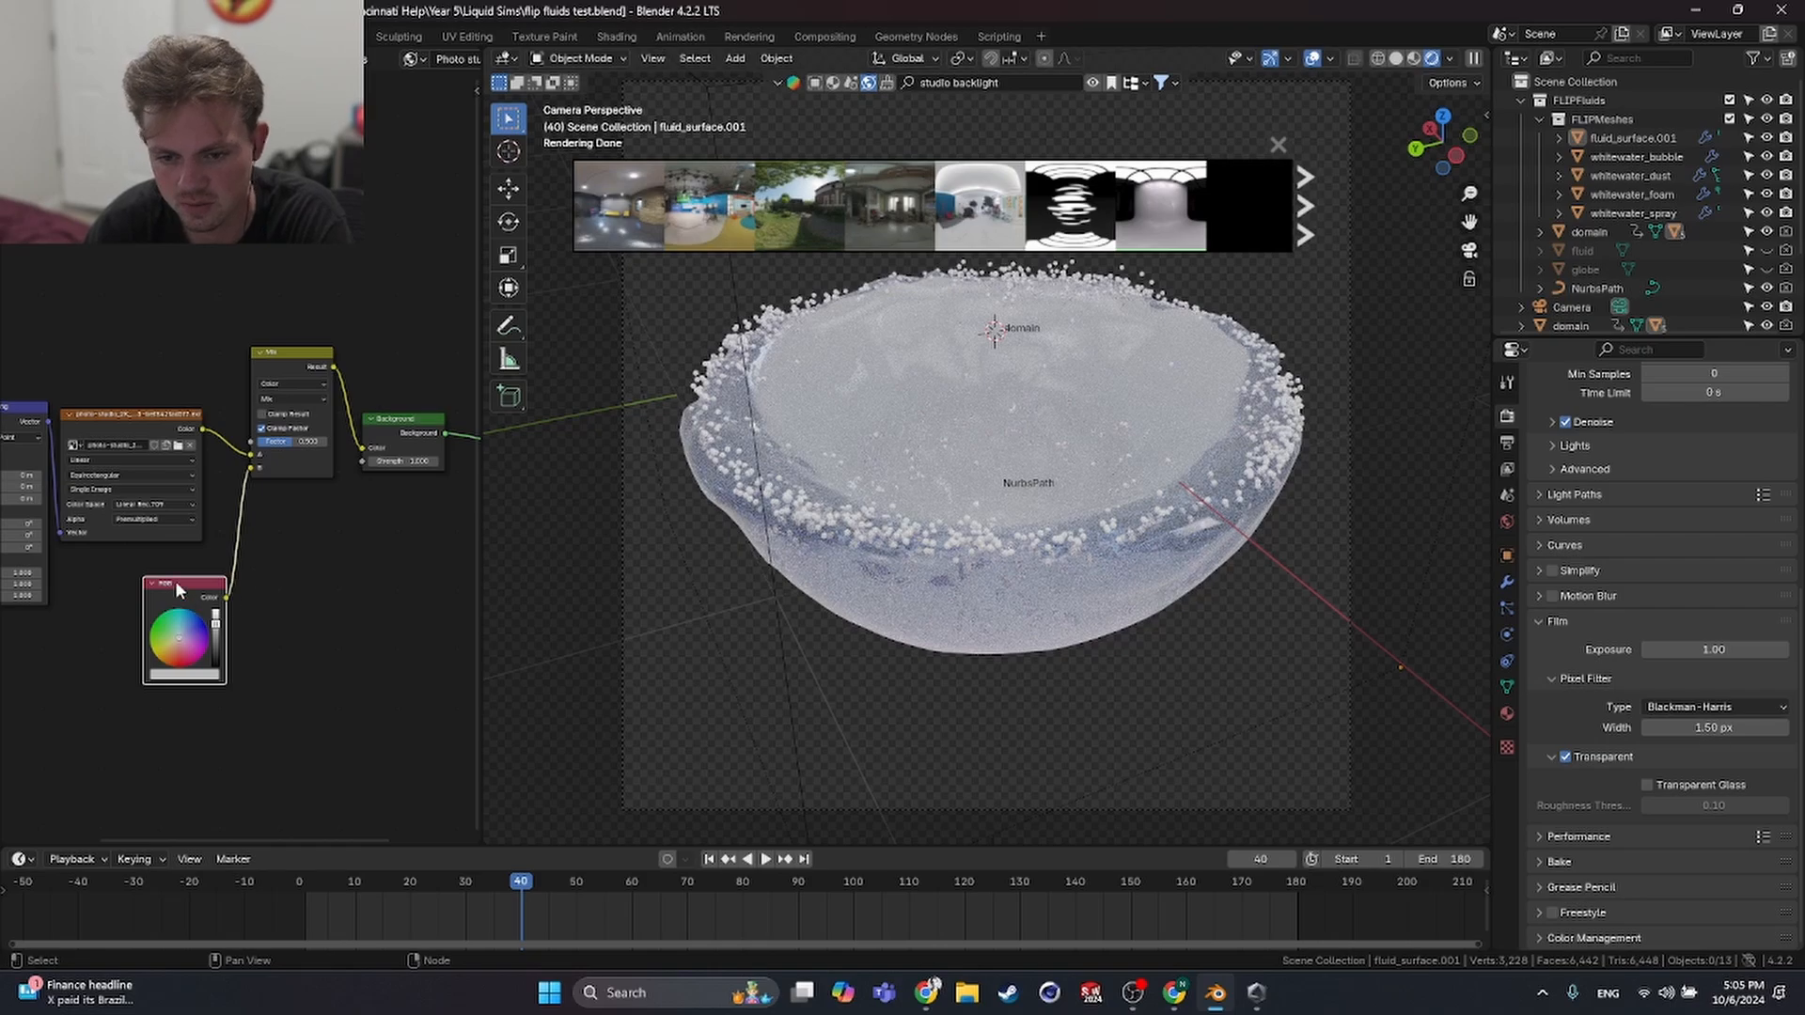
key("x")
- Set the Mix node's B color to a saturated dark blue
left_click(317, 467)
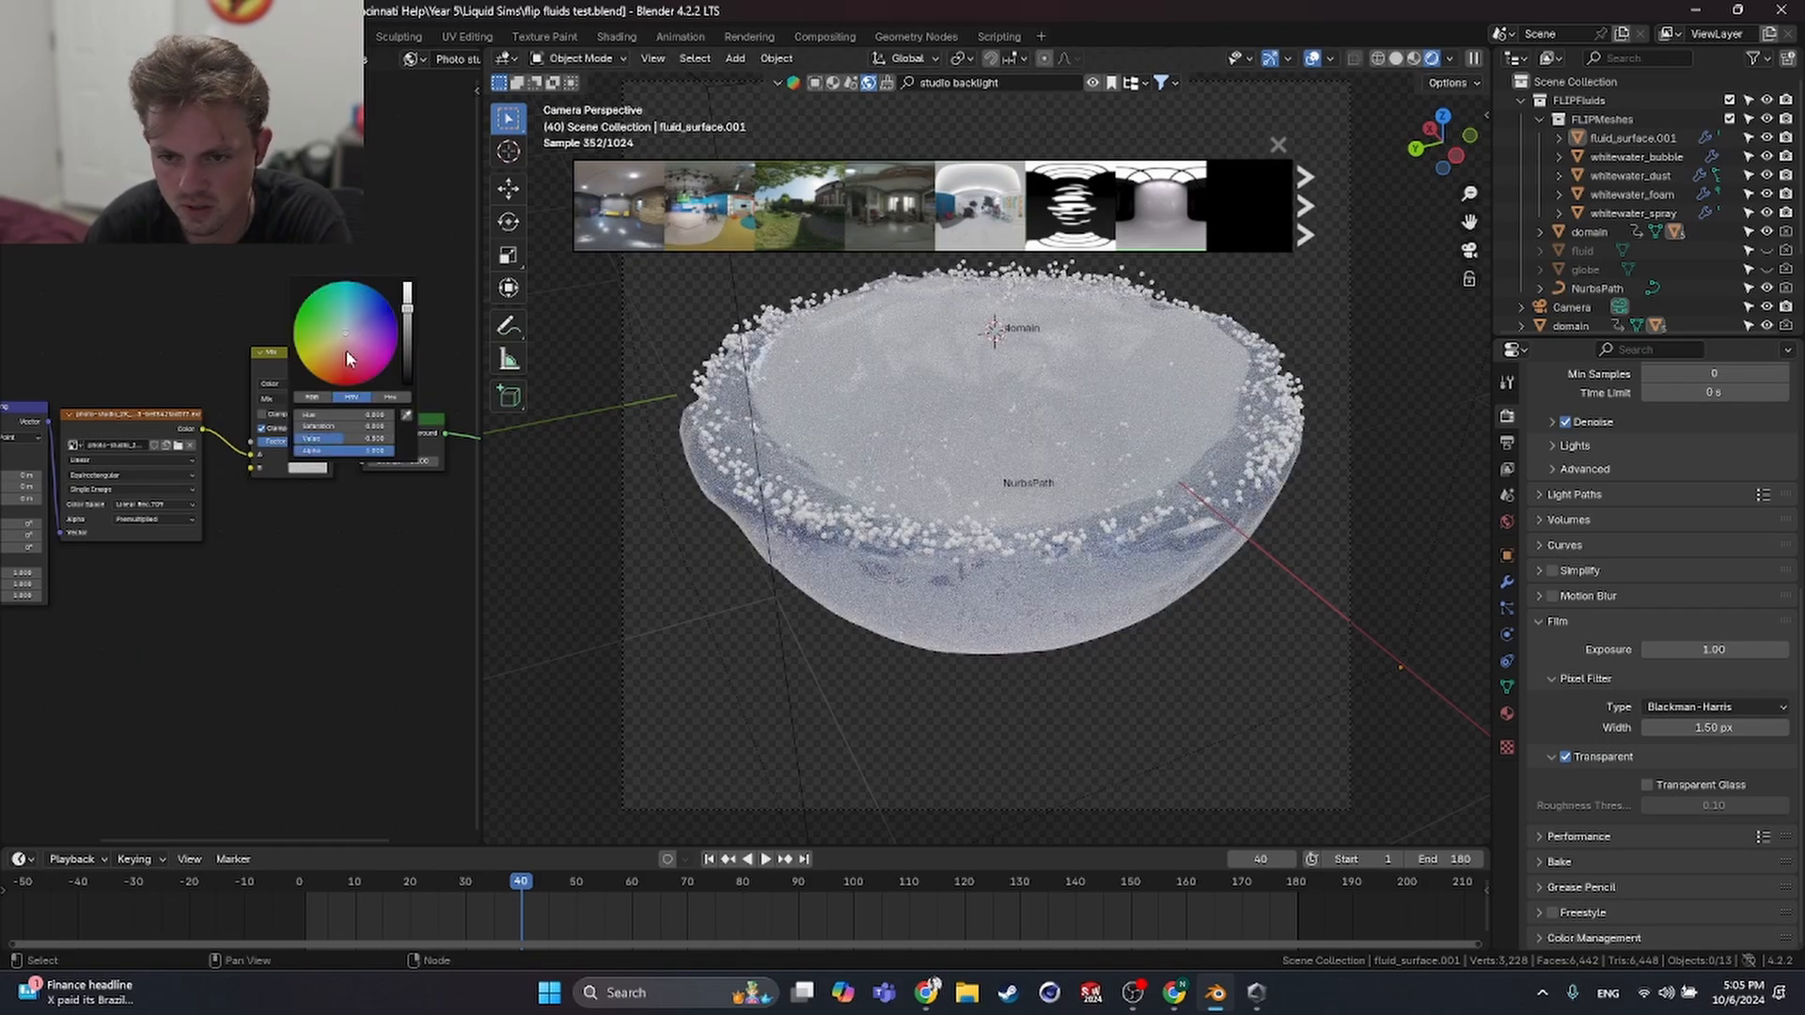
left_click_drag(347, 359, 384, 311)
scroll(358, 347, "down", 1)
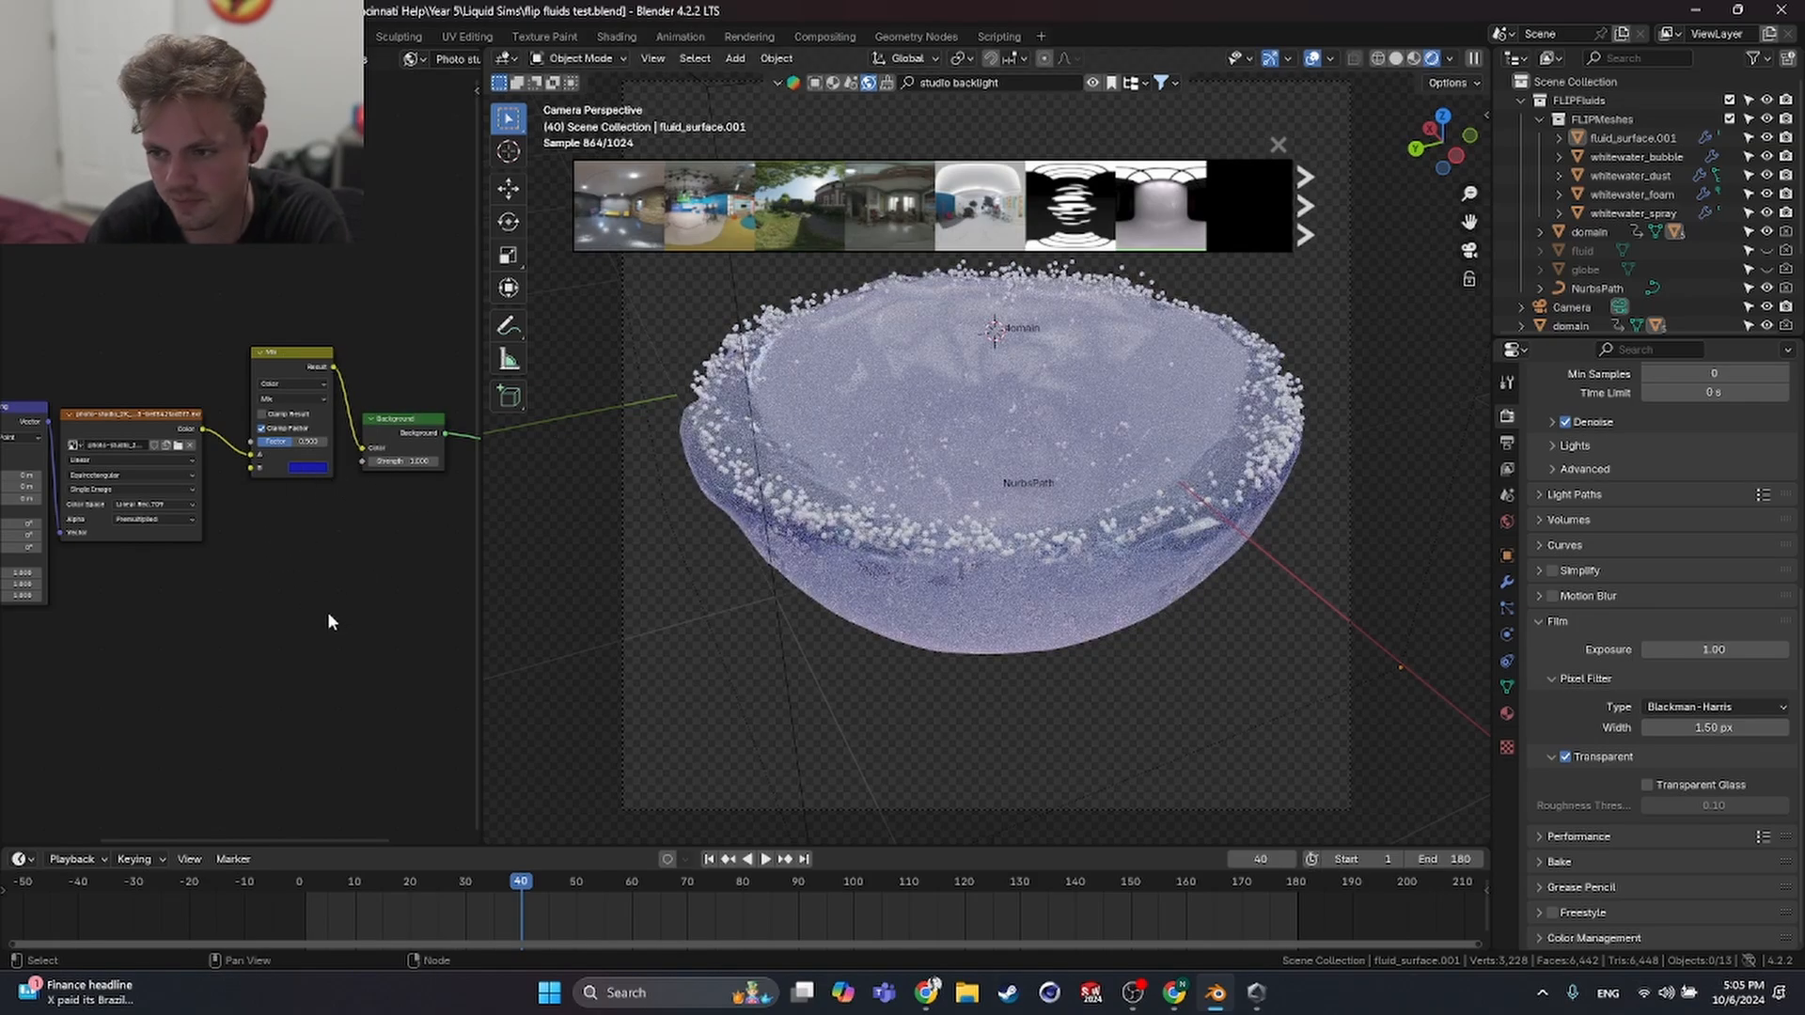
- Try Background node strengths of 0.1 and 0.2
middle_click_drag(380, 556, 289, 560)
left_click(311, 464)
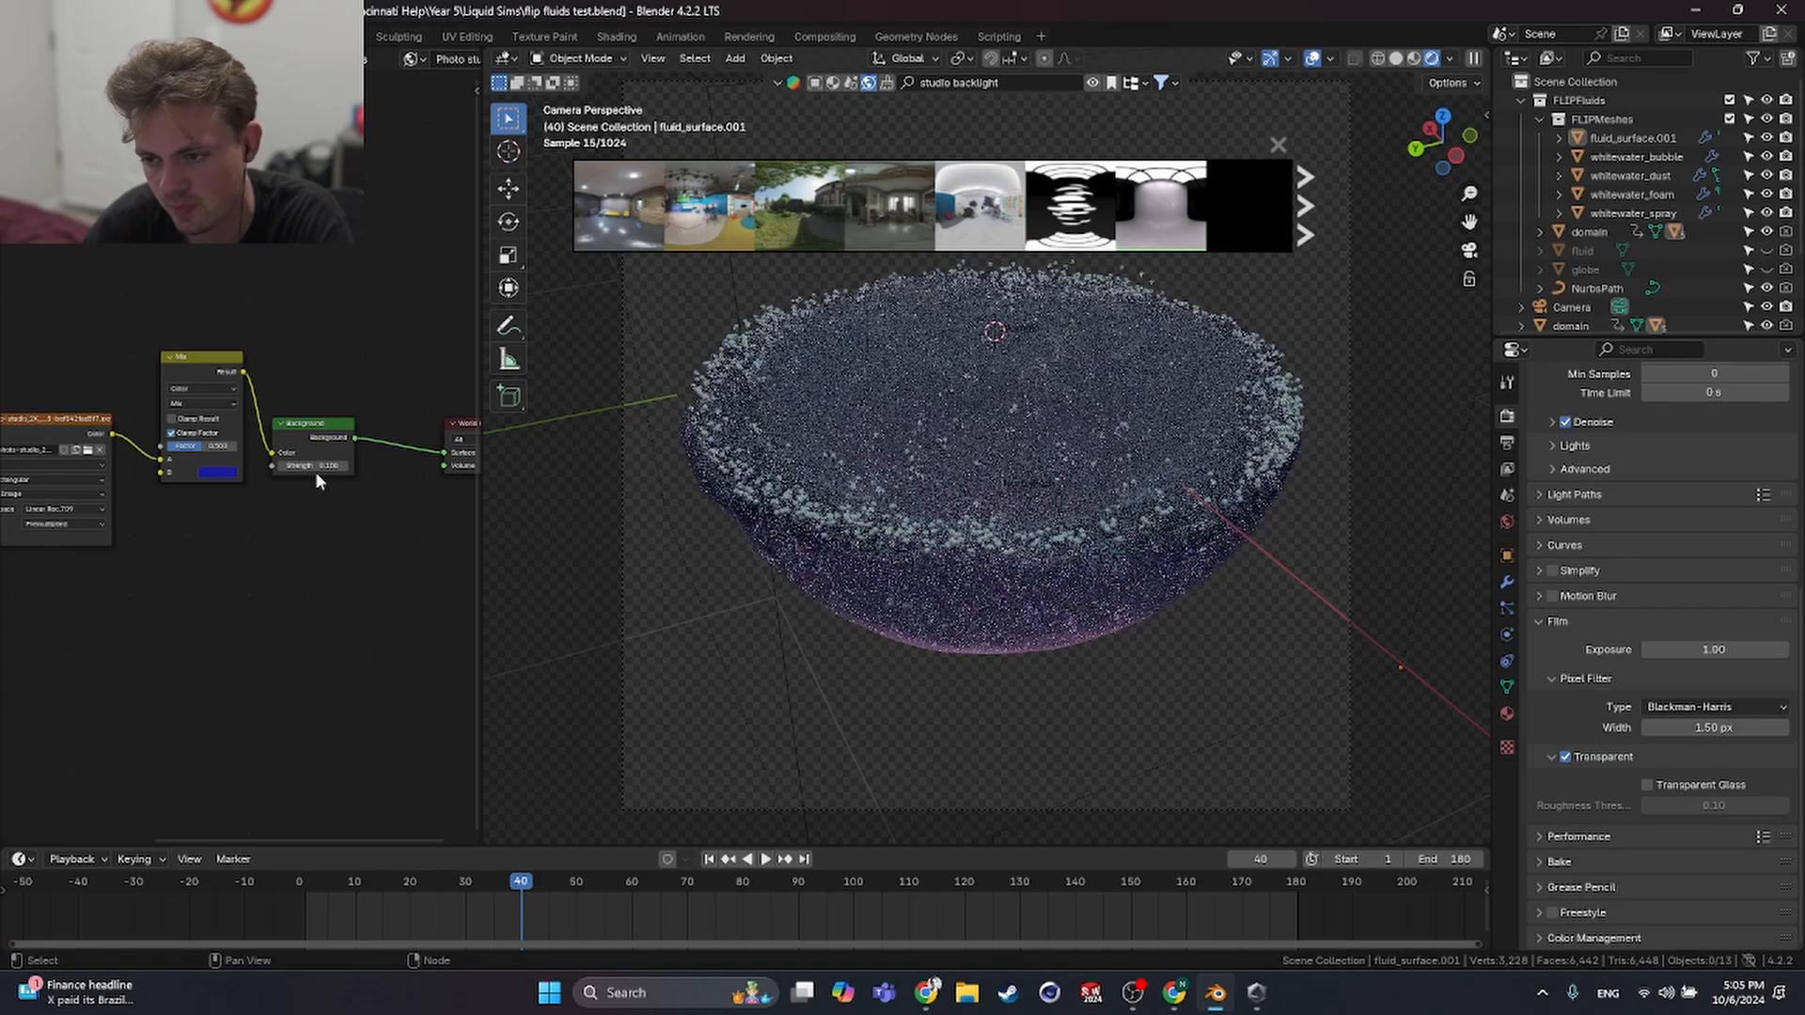
left_click(311, 465)
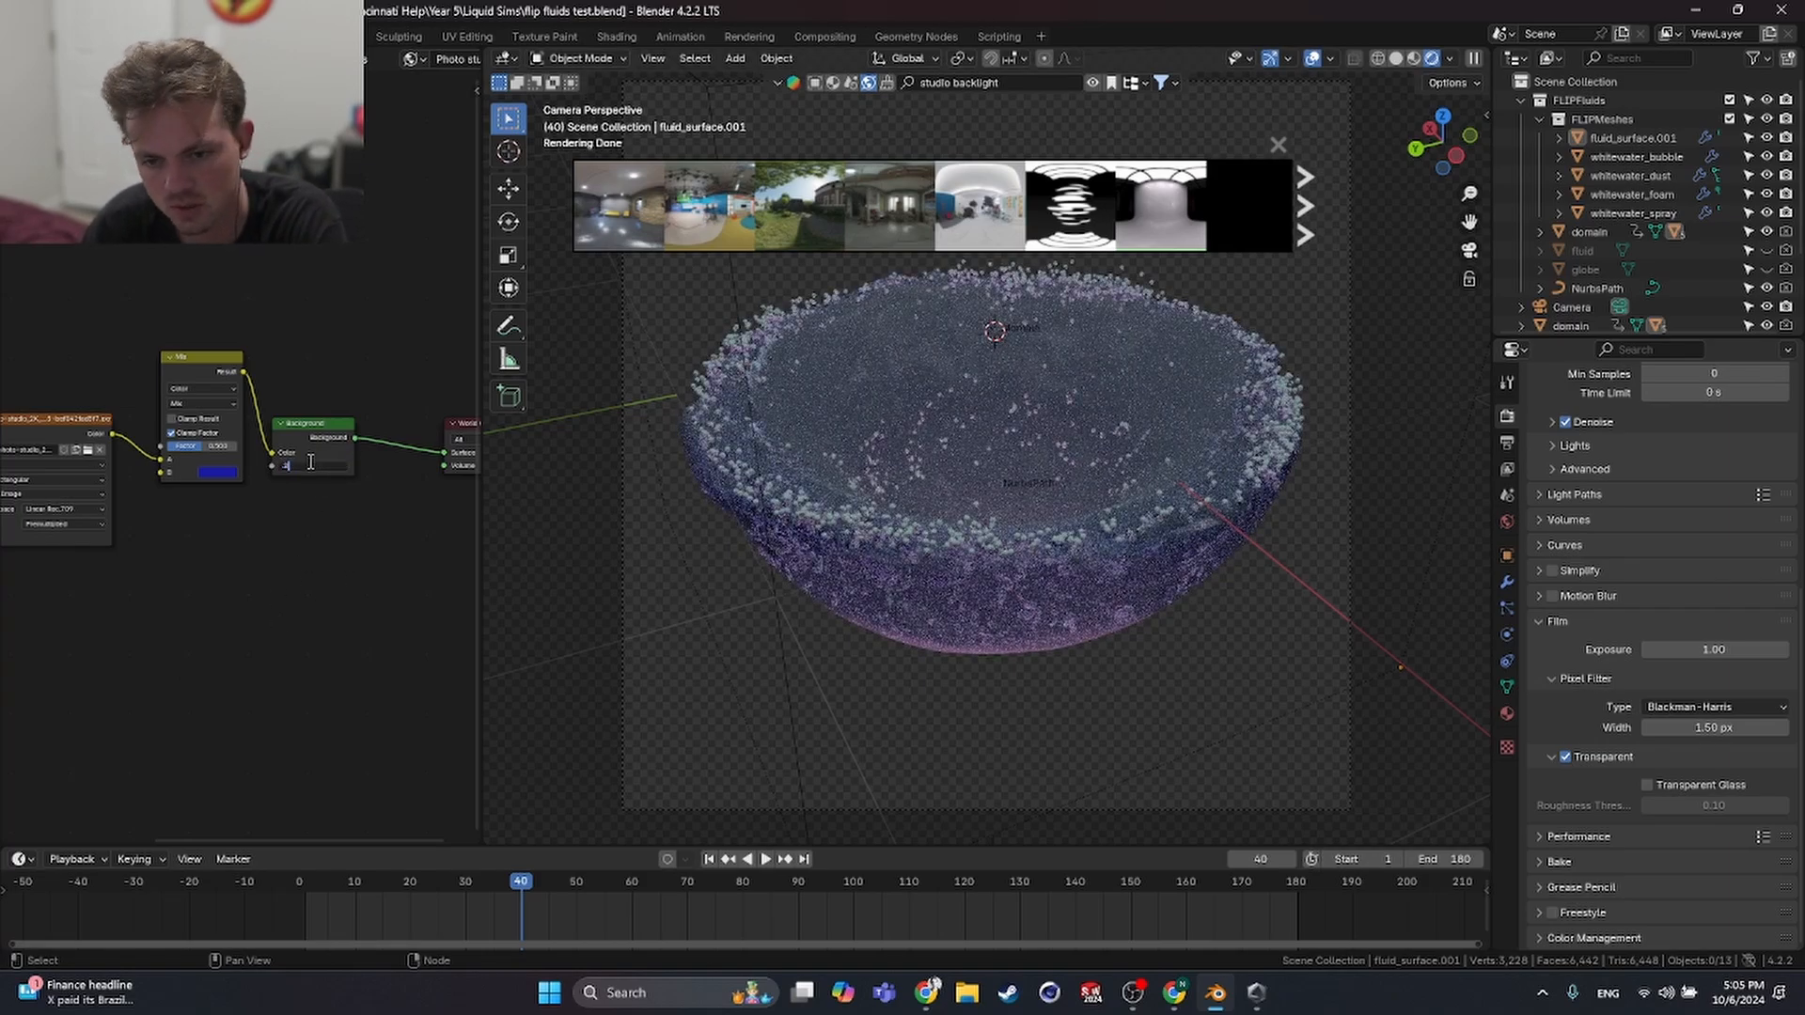
key("Return")
left_click(310, 462)
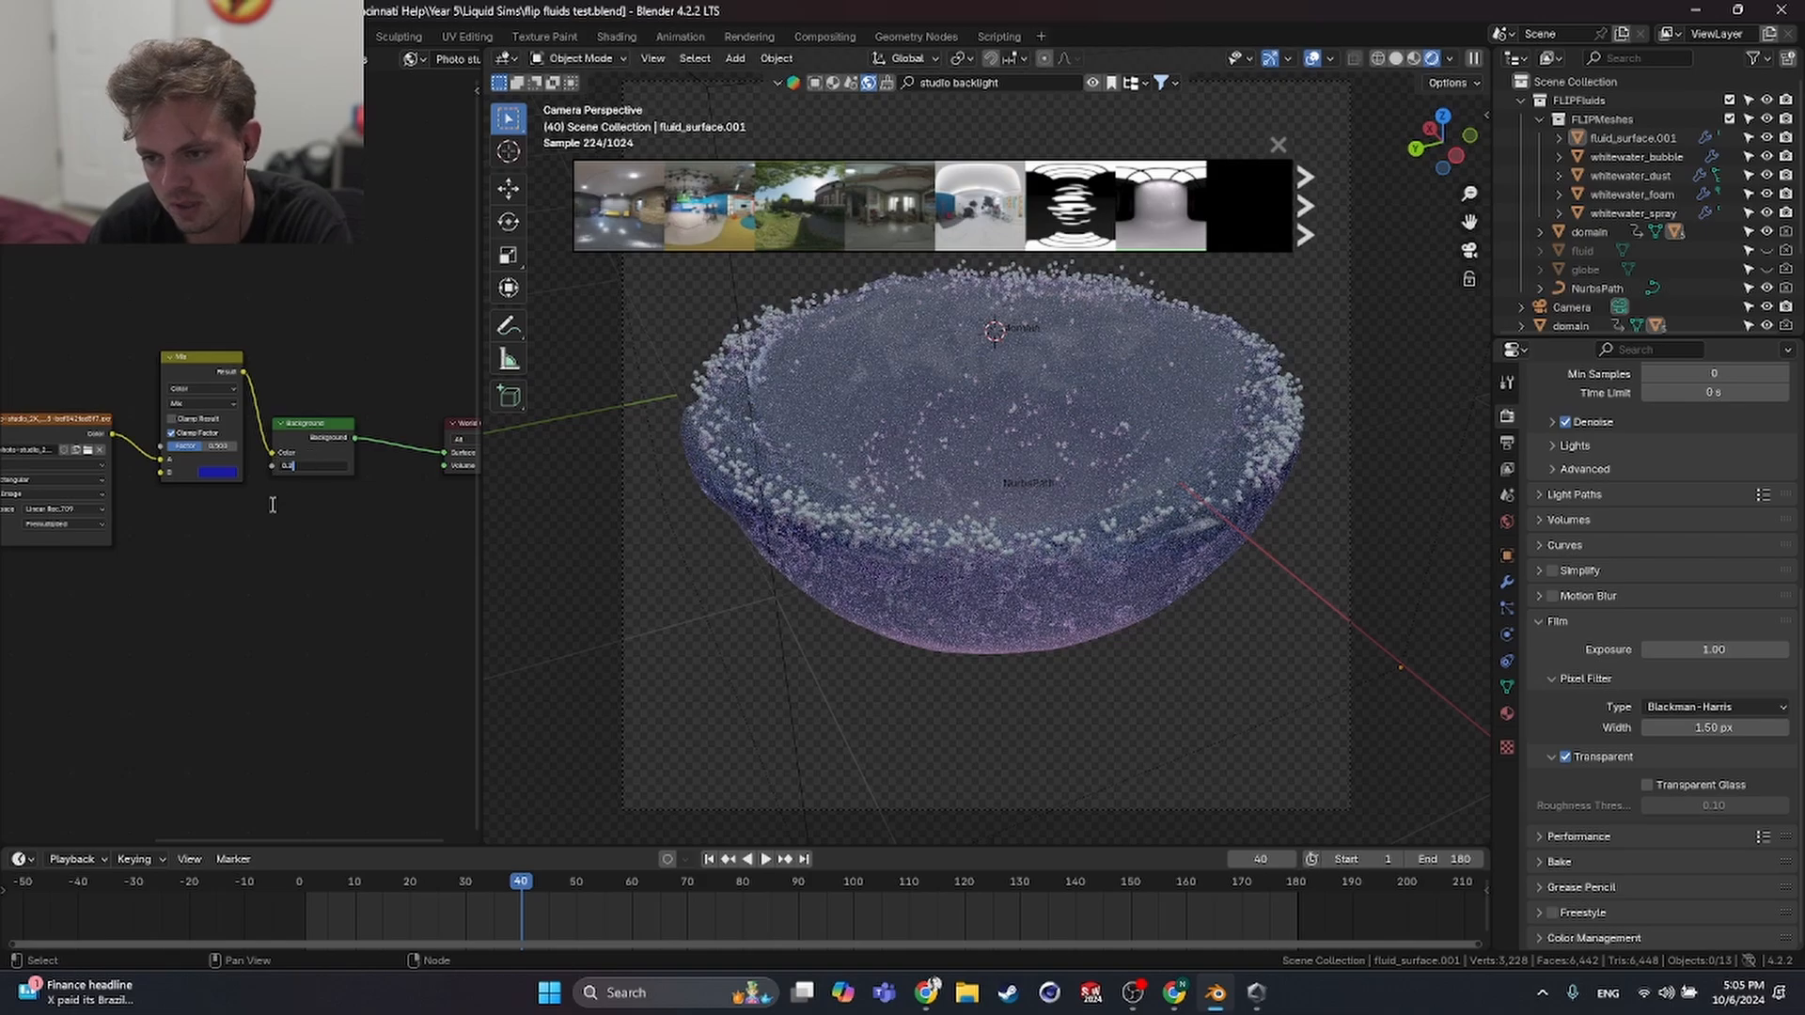
key("Return")
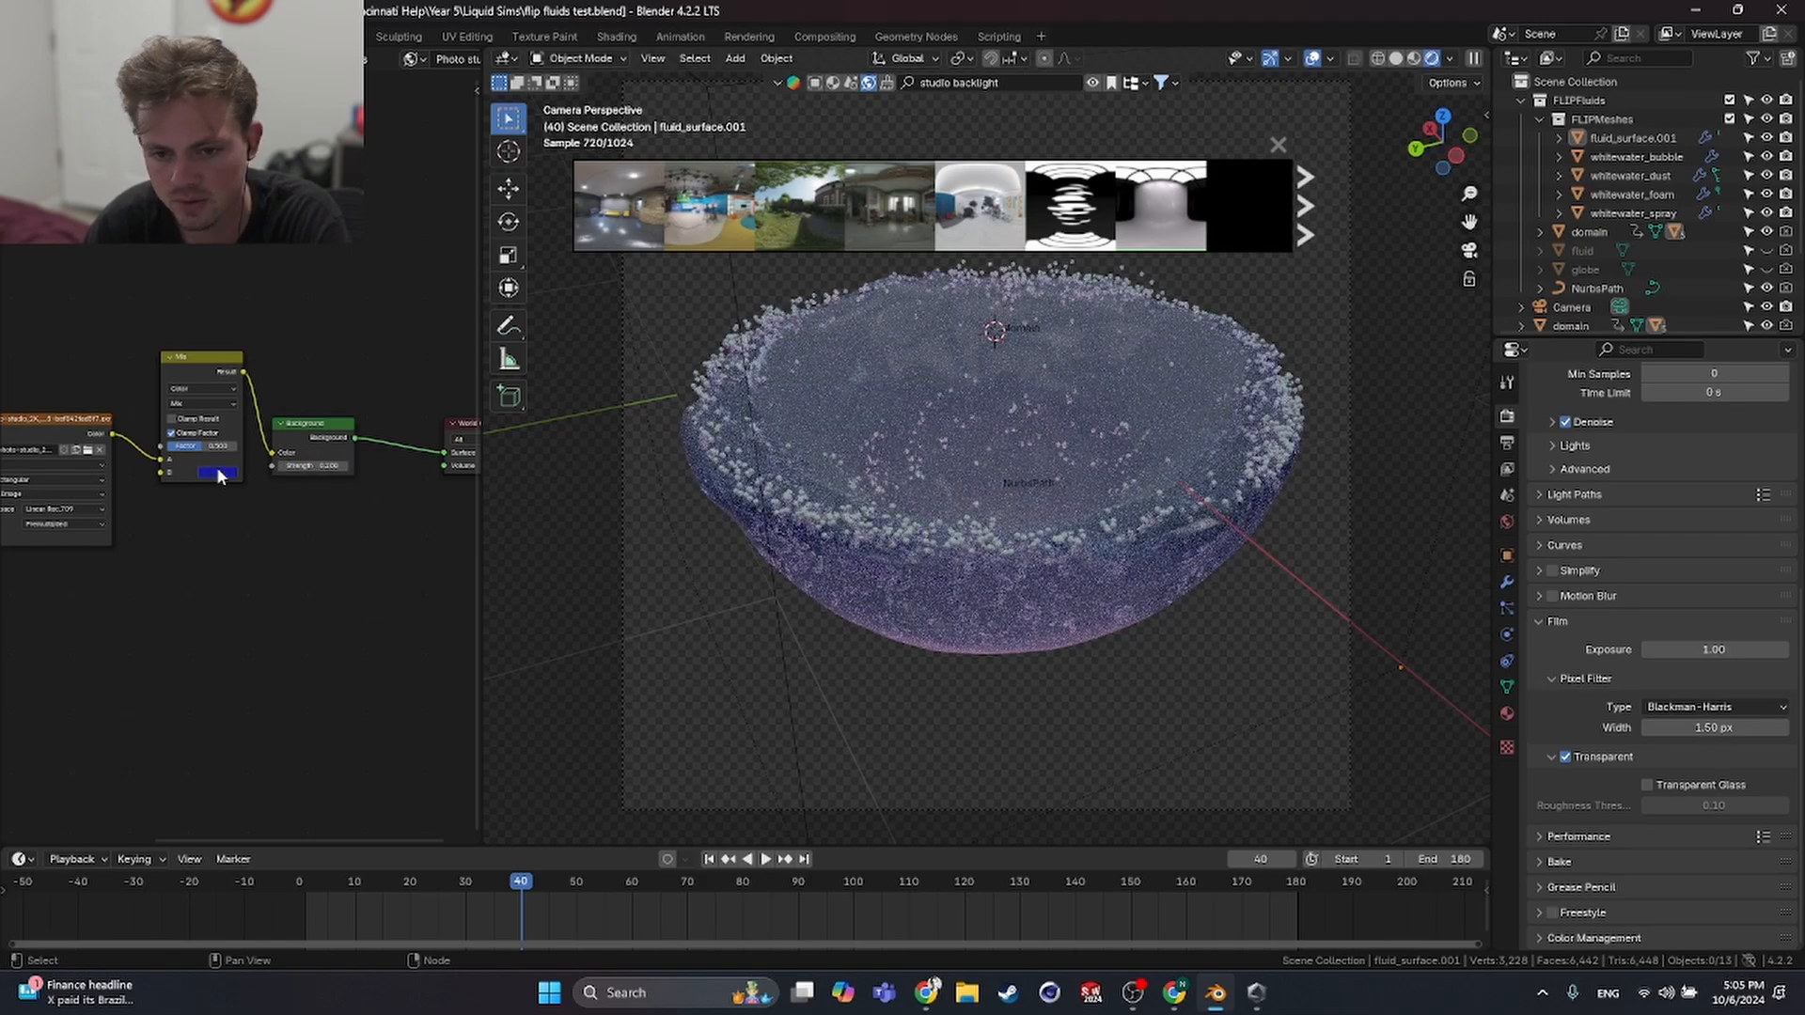
- Raise the Mix node's factor to 0.842 and set the Background node's strength to 1
scroll(219, 476, "up", 3)
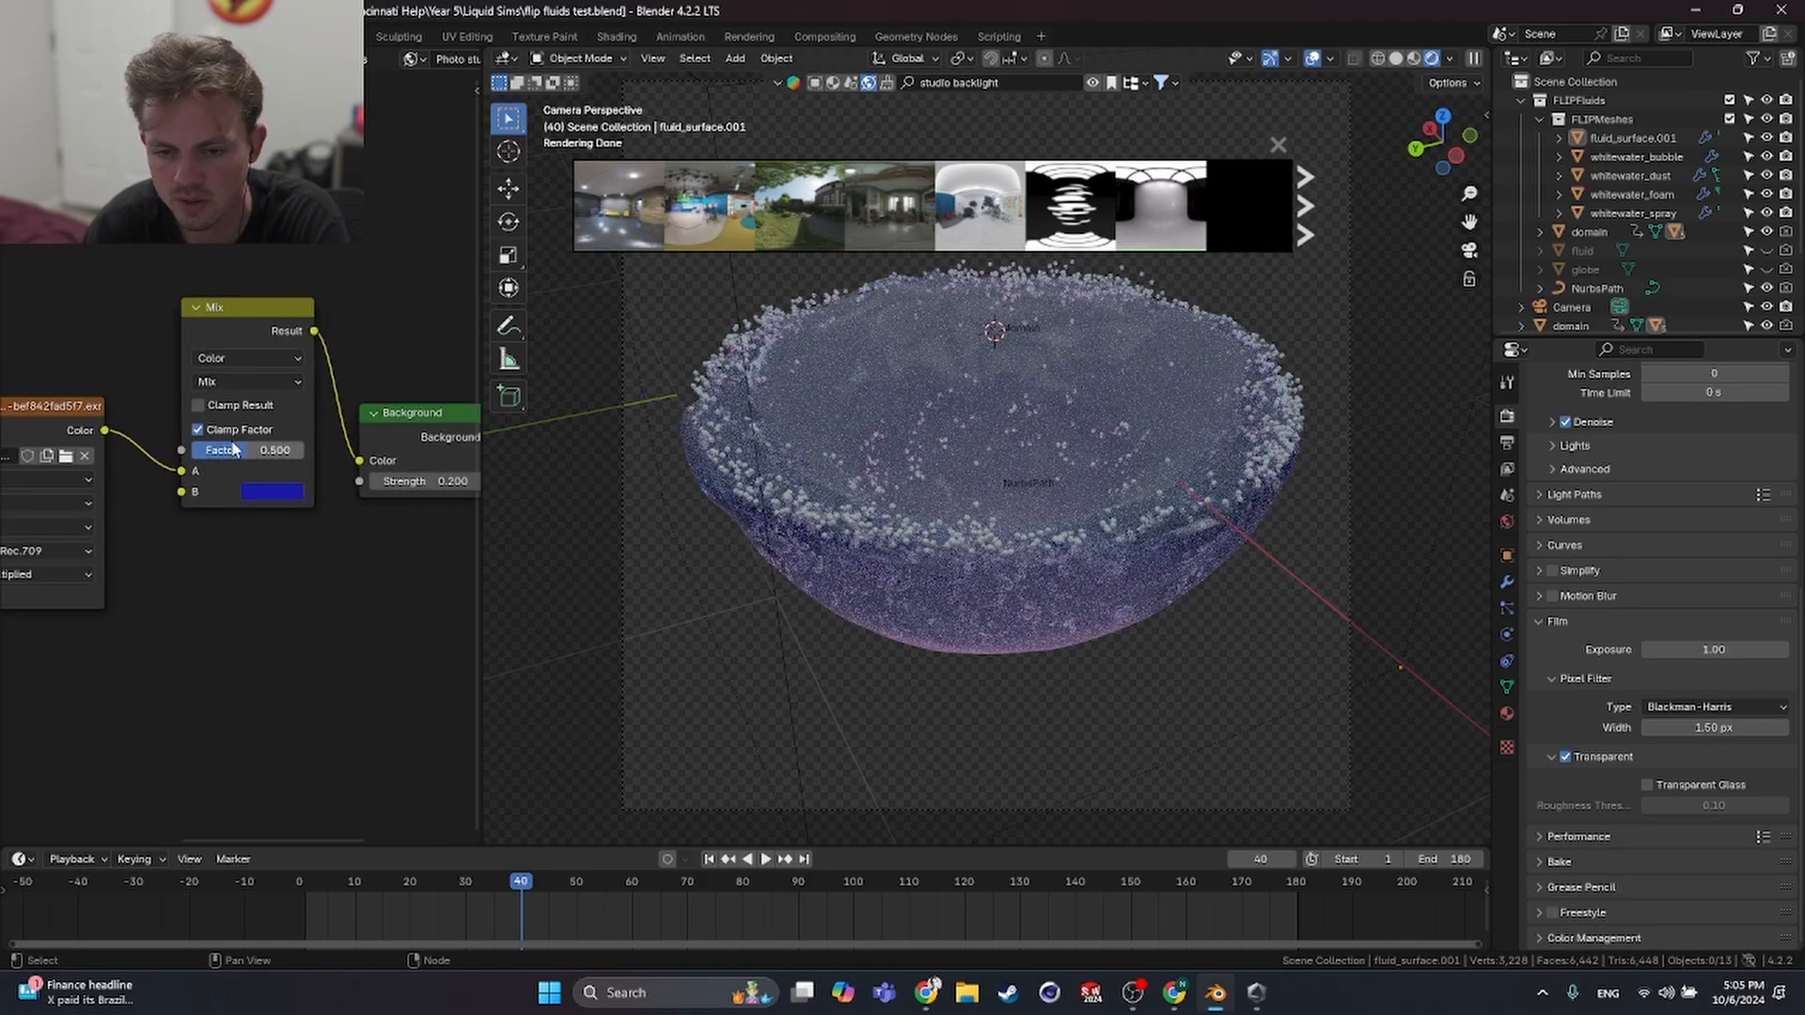
left_click_drag(234, 450, 267, 451)
middle_click_drag(268, 450, 175, 453)
left_click(333, 481)
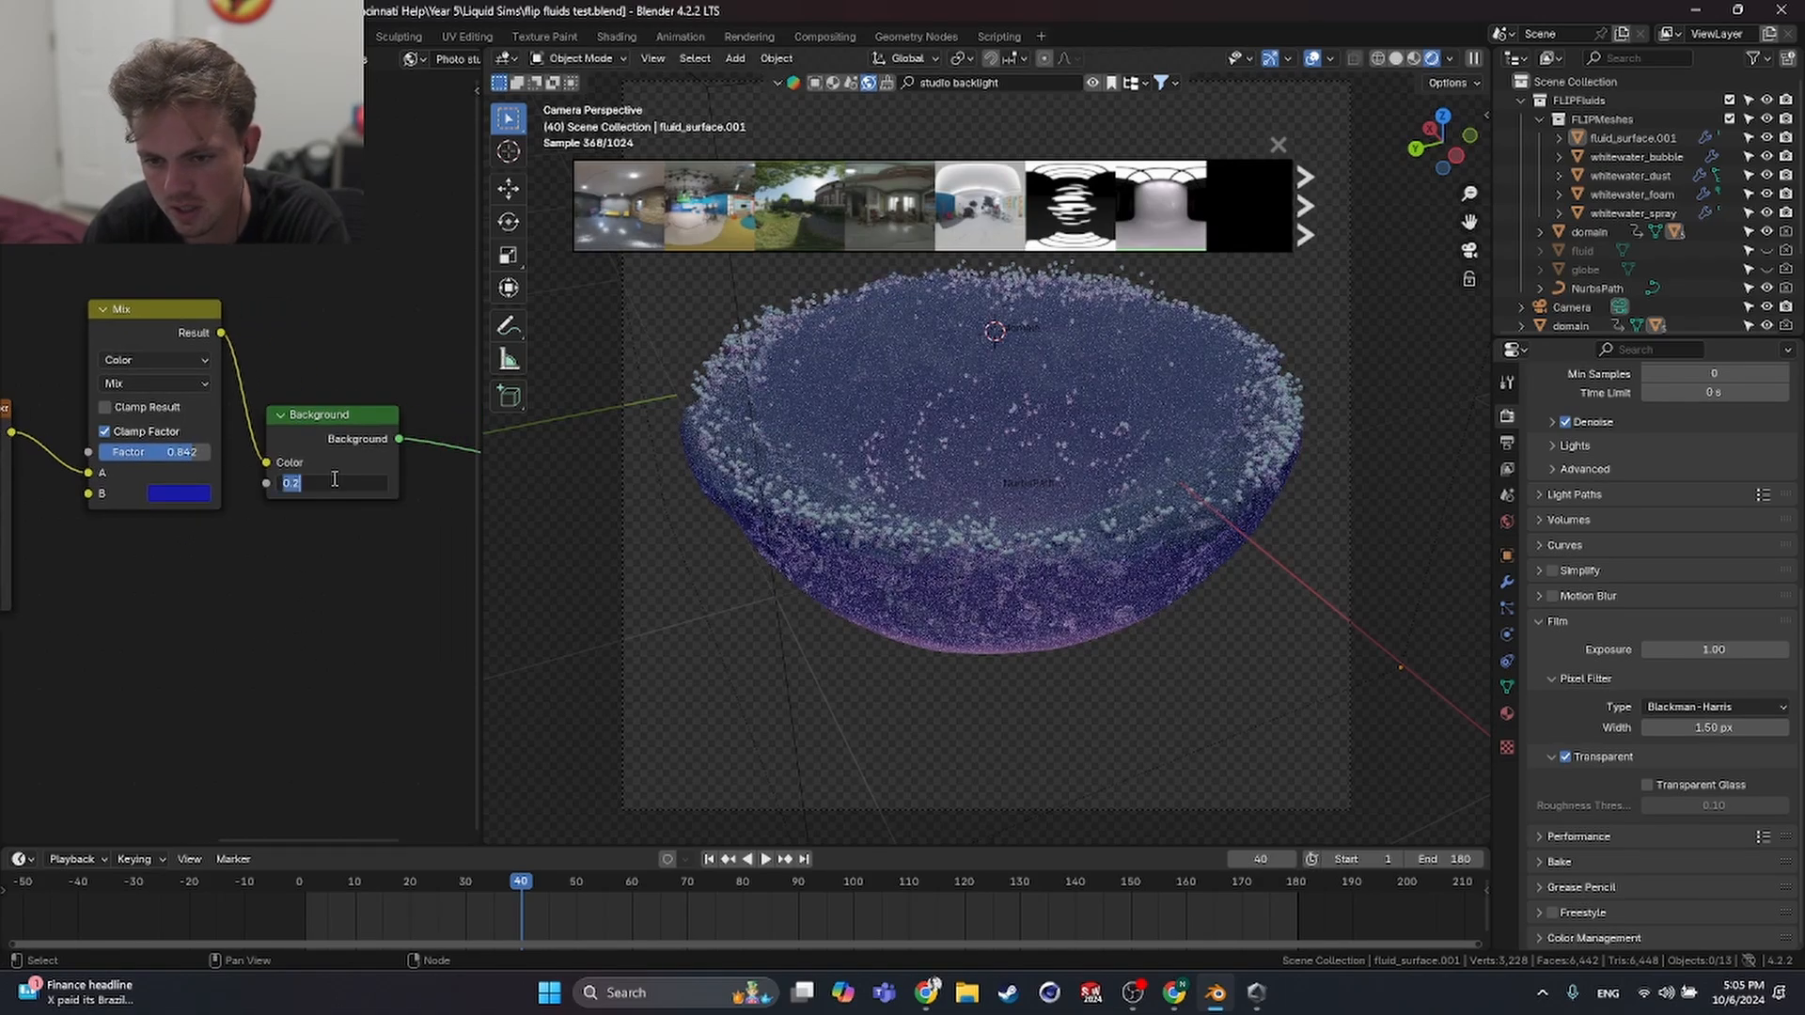
type("1")
key("Return")
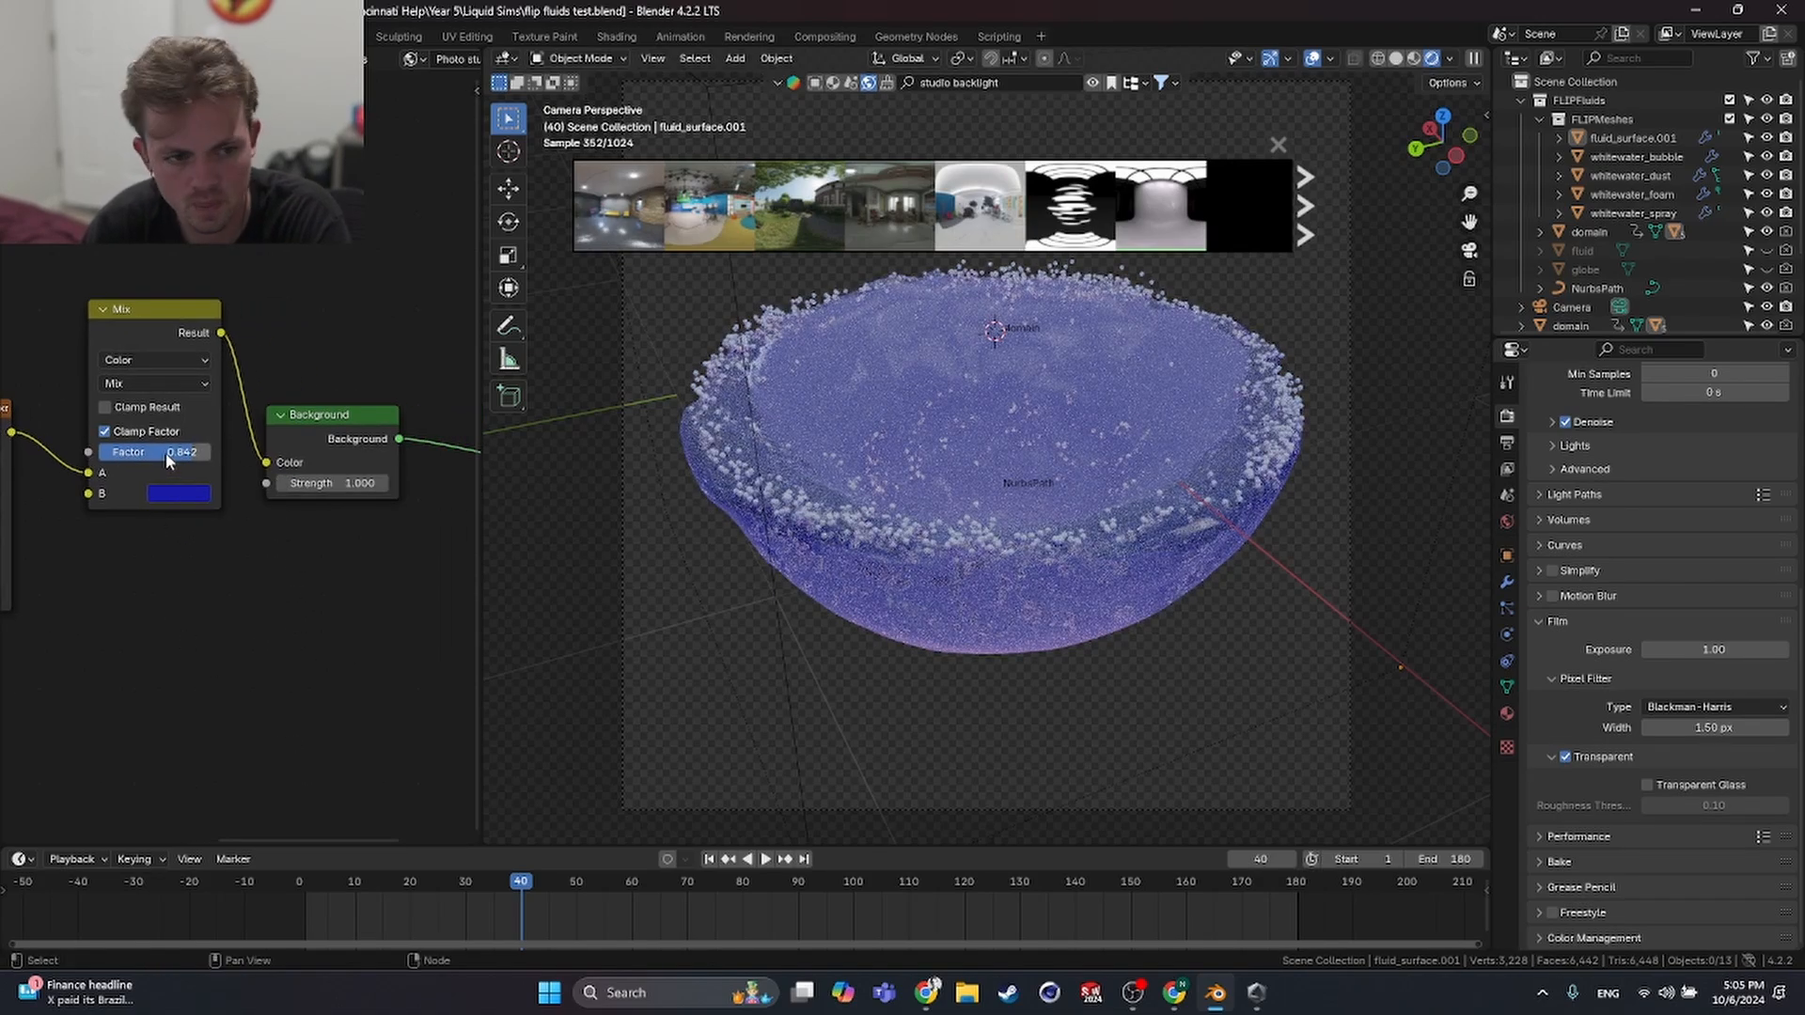
- Fine-tune the Mix node's factor to 0.8
mouse_move(170, 458)
left_mouse_down()
mouse_move(214, 458)
mouse_move(169, 452)
mouse_move(187, 452)
left_mouse_up()
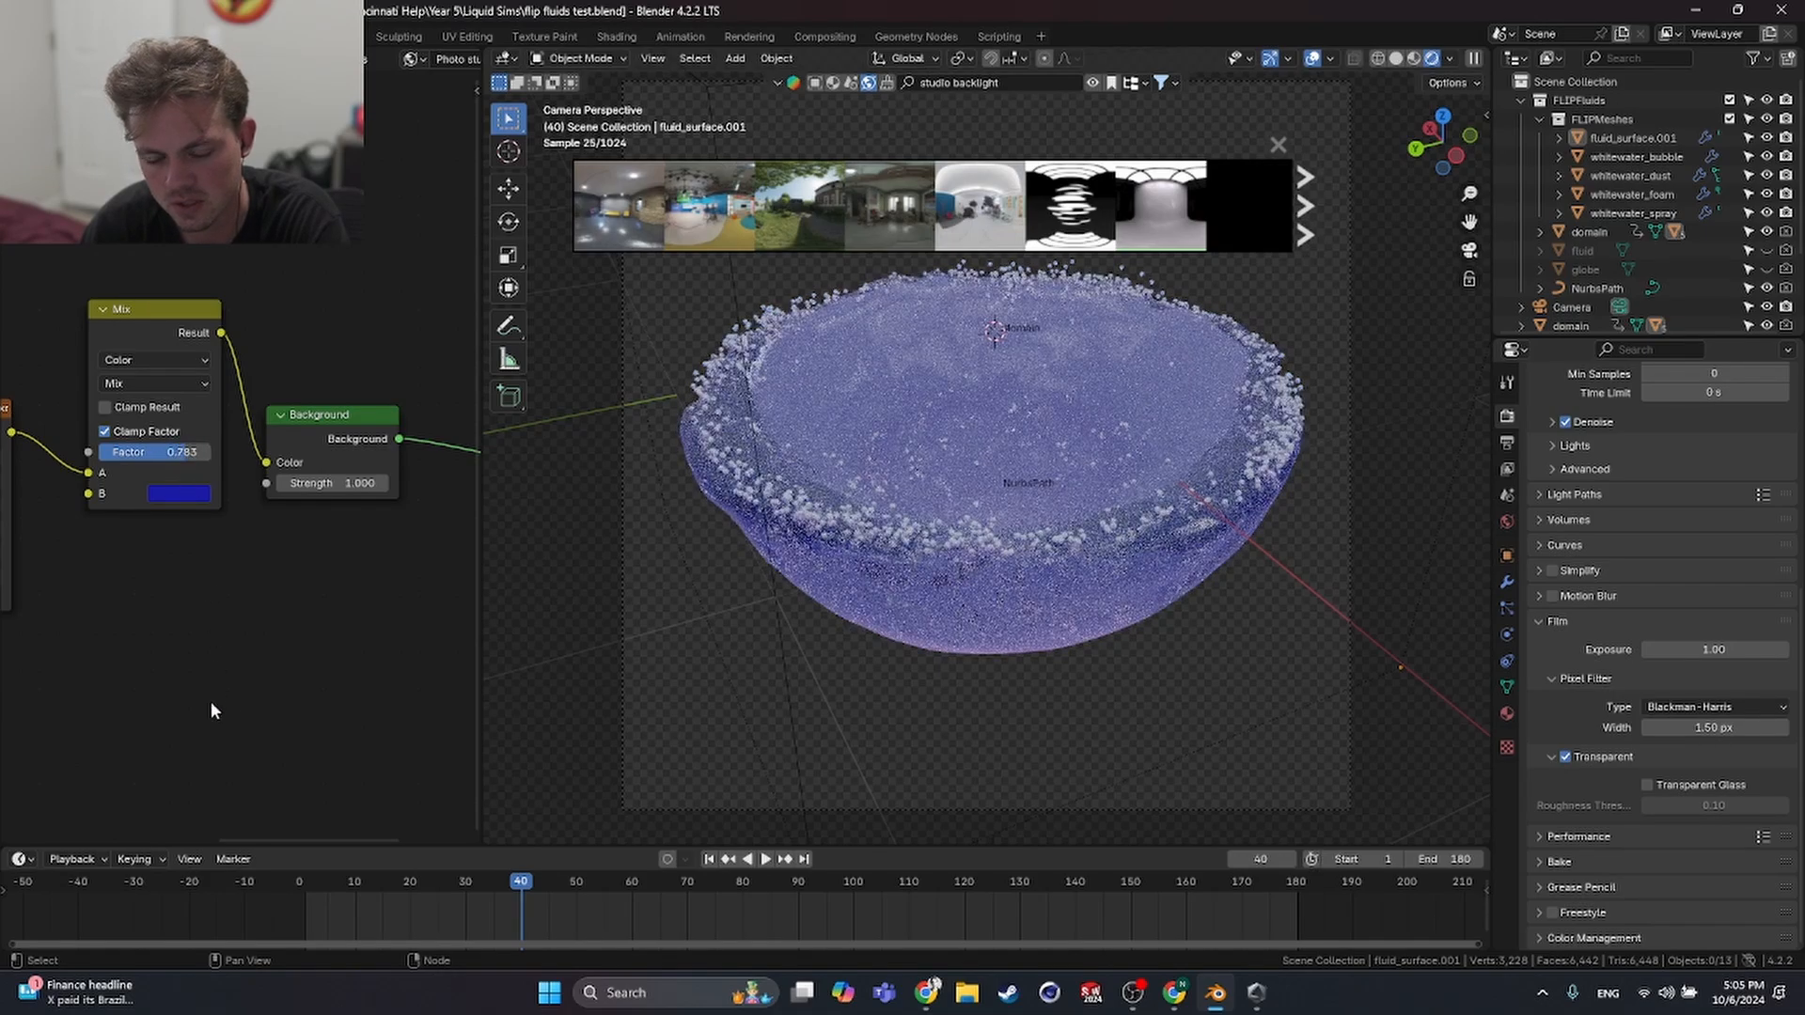
middle_click_drag(220, 613, 246, 638)
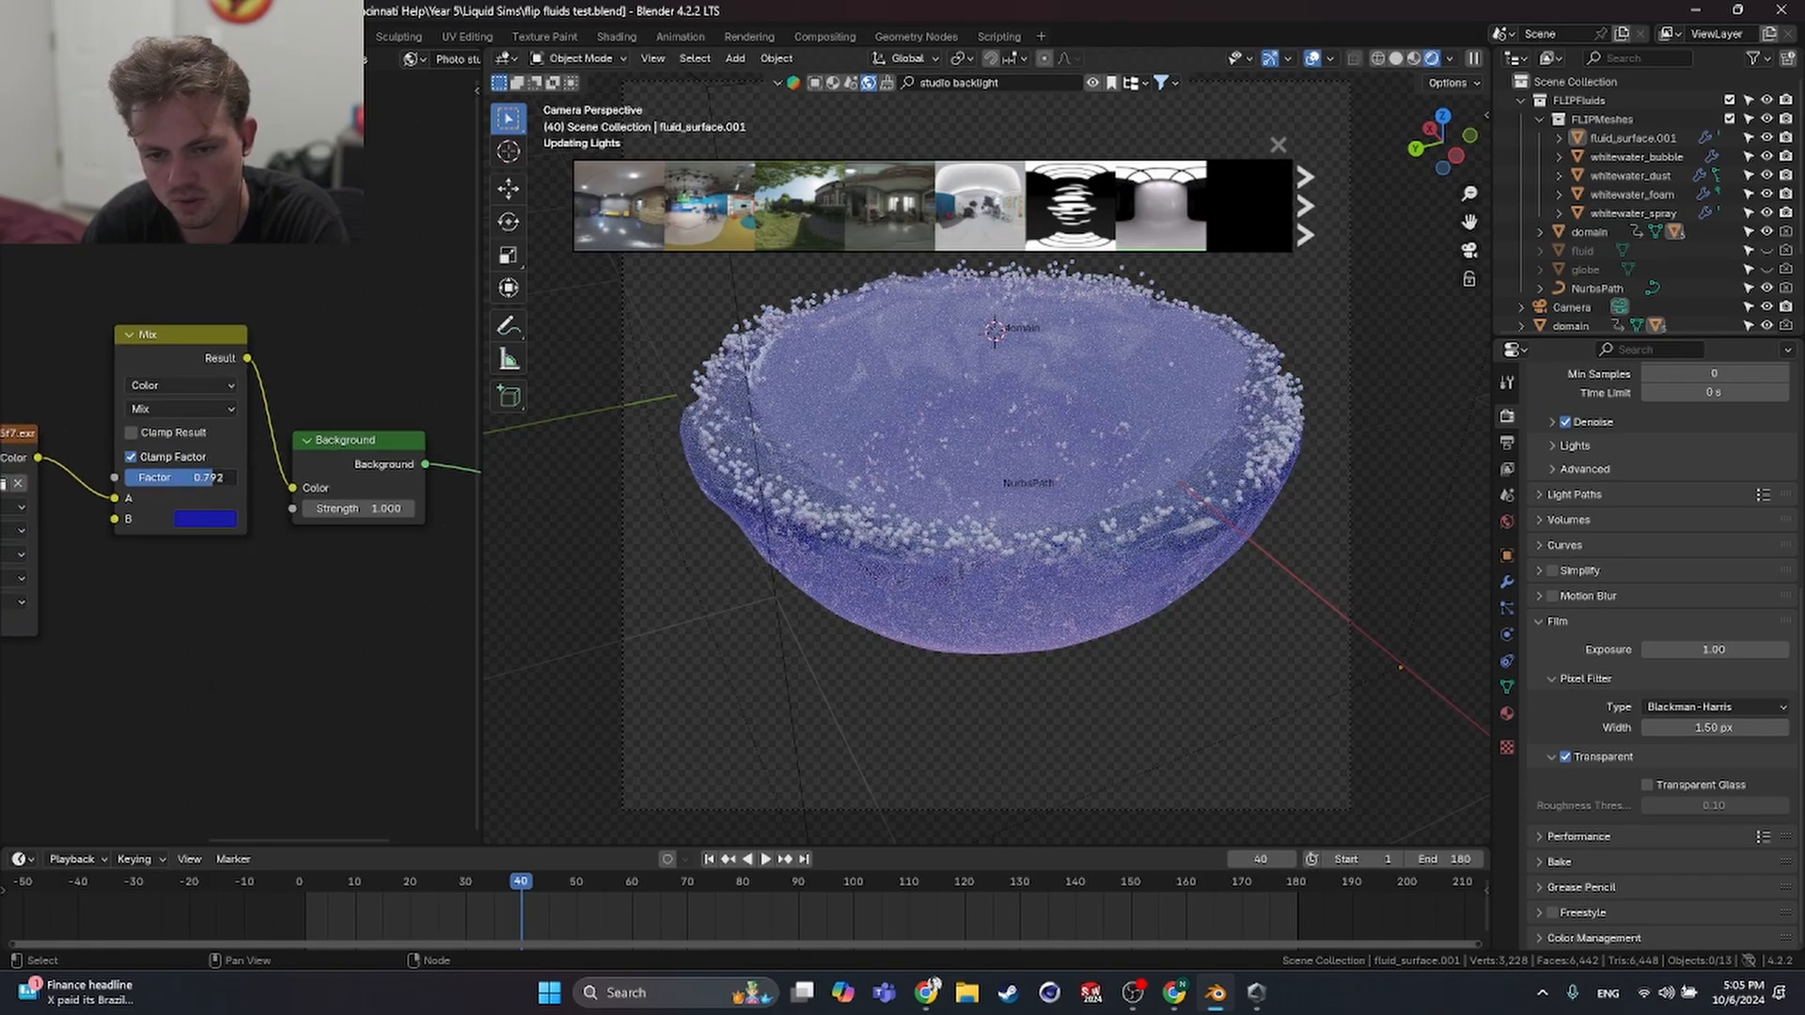
left_click_drag(211, 477, 212, 477)
middle_click_drag(302, 653, 284, 647)
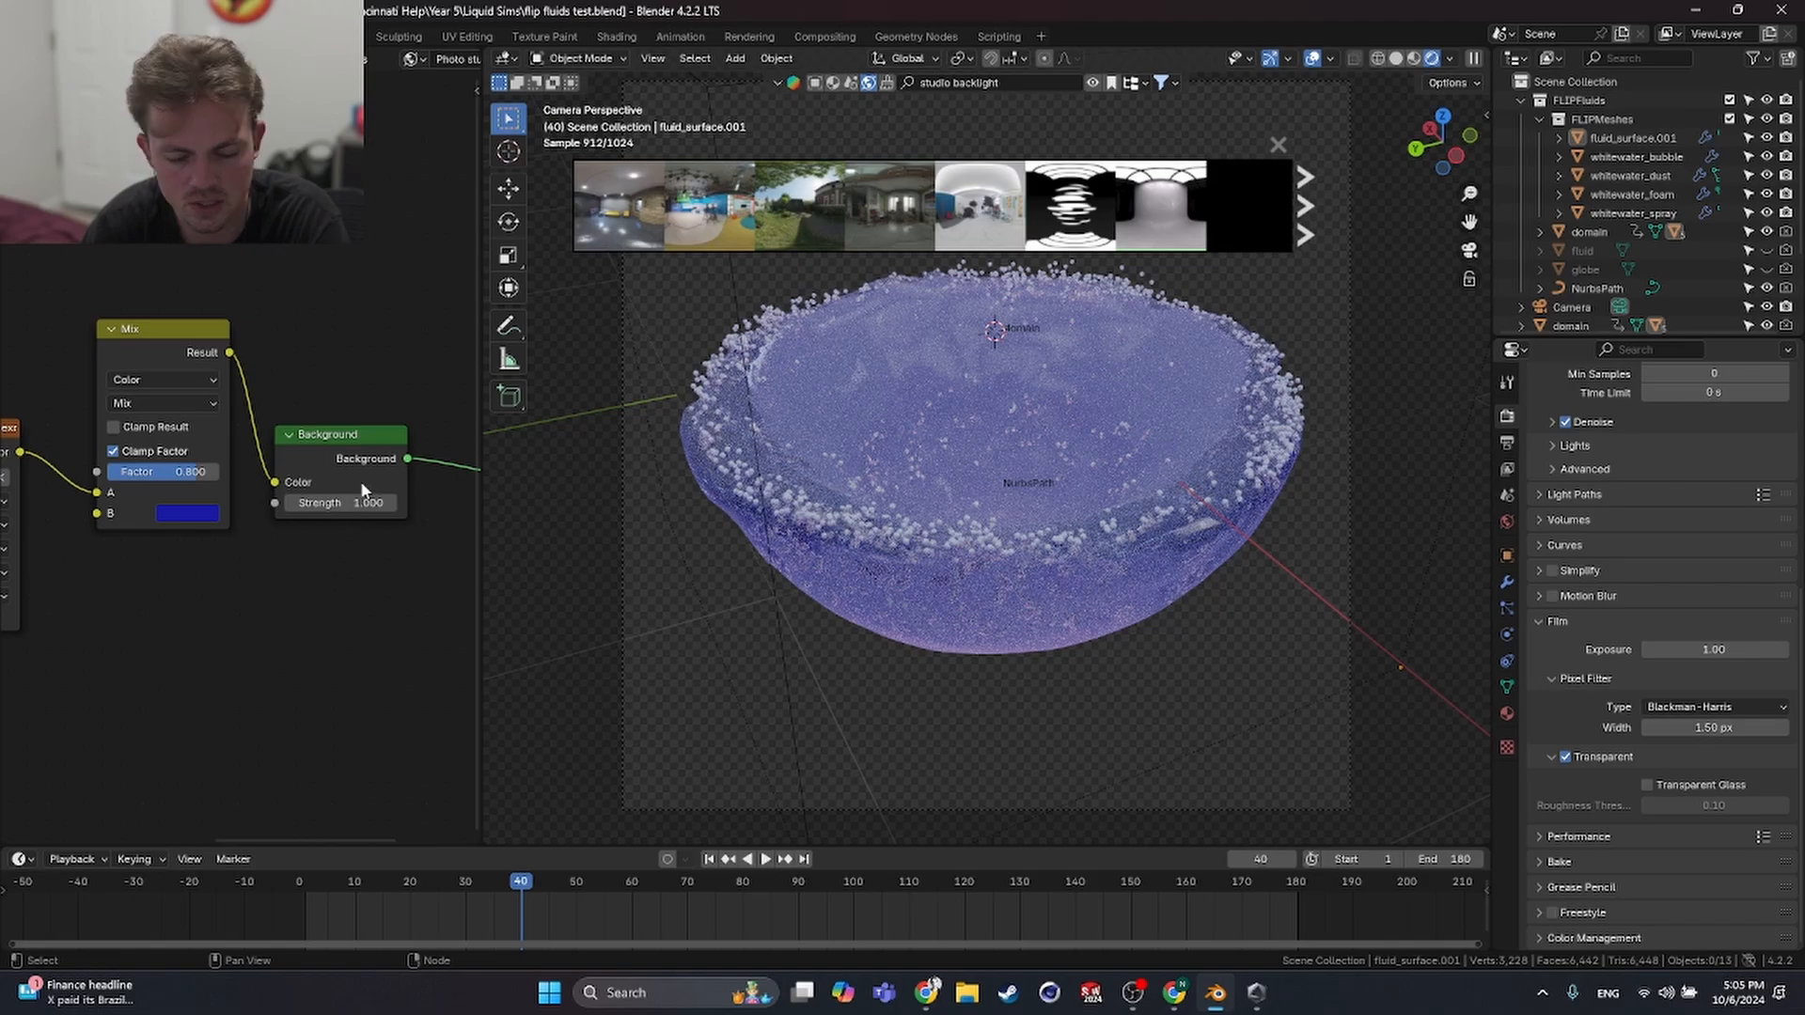
- Set the Background node's strength to 0.5
left_click(345, 502)
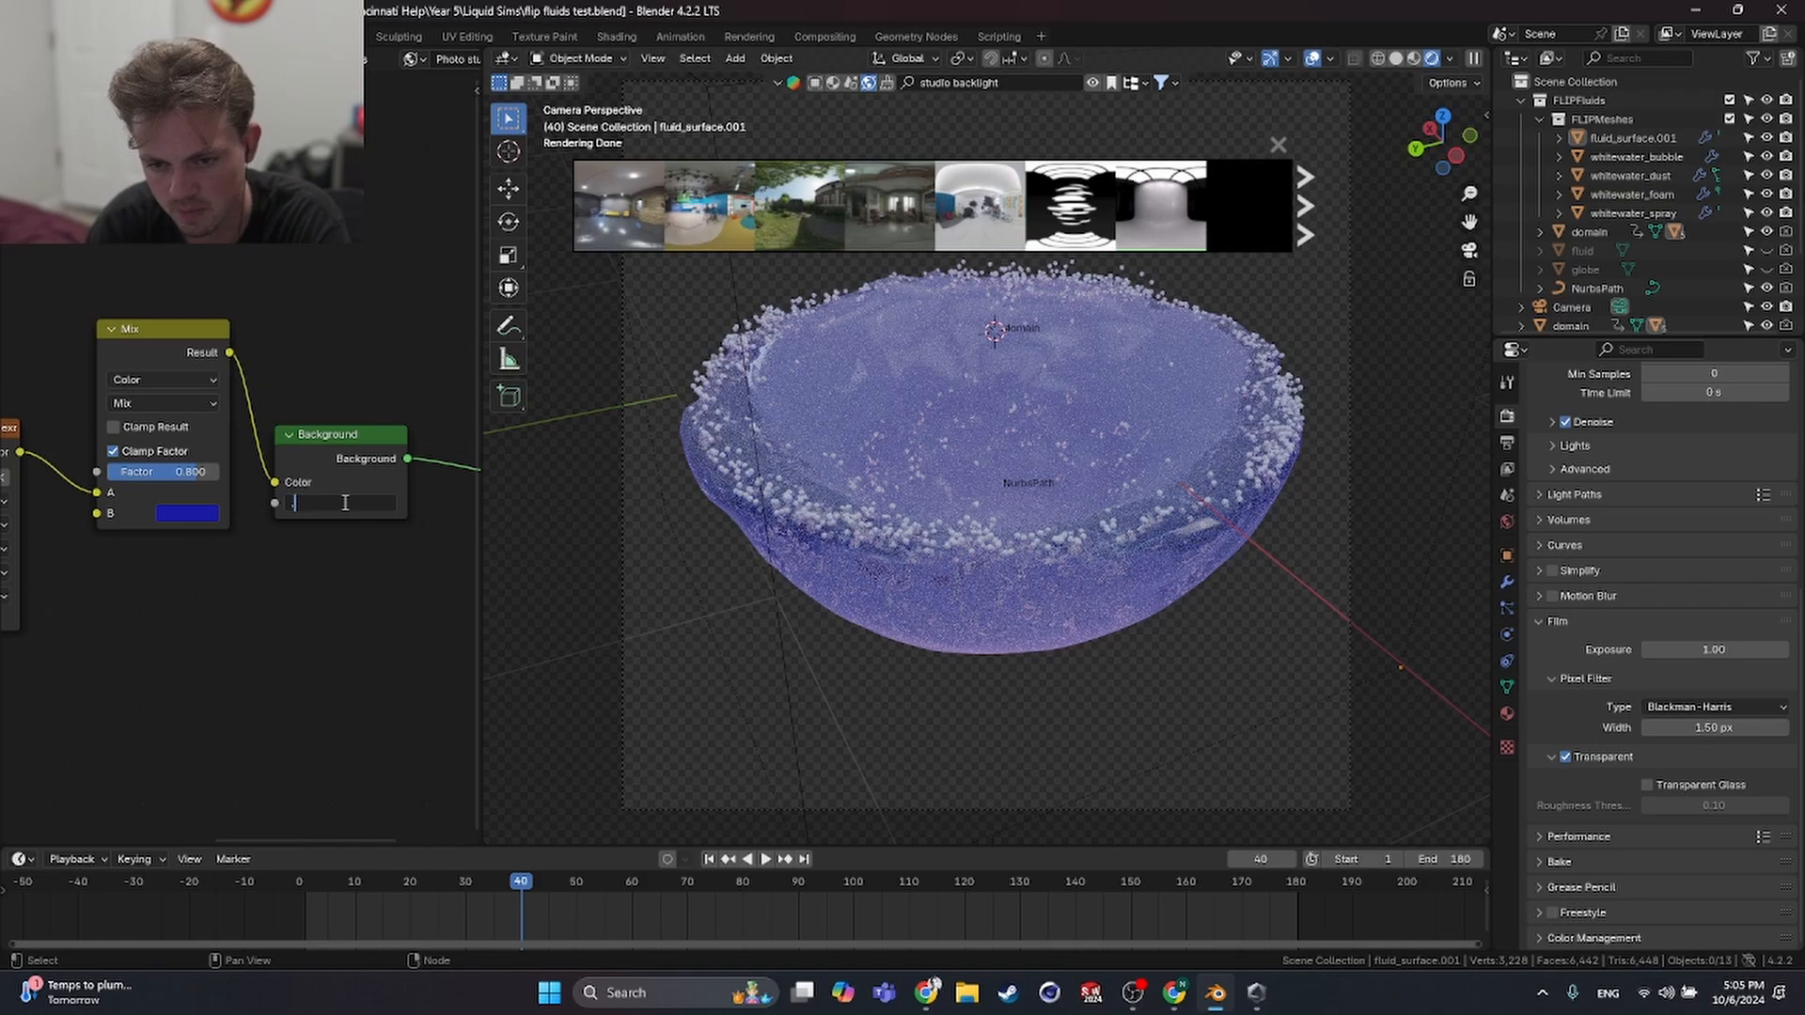
type("0.5")
key("Return")
- Try Background node strengths of 0.7 and 0.4
middle_click_drag(366, 637, 318, 631)
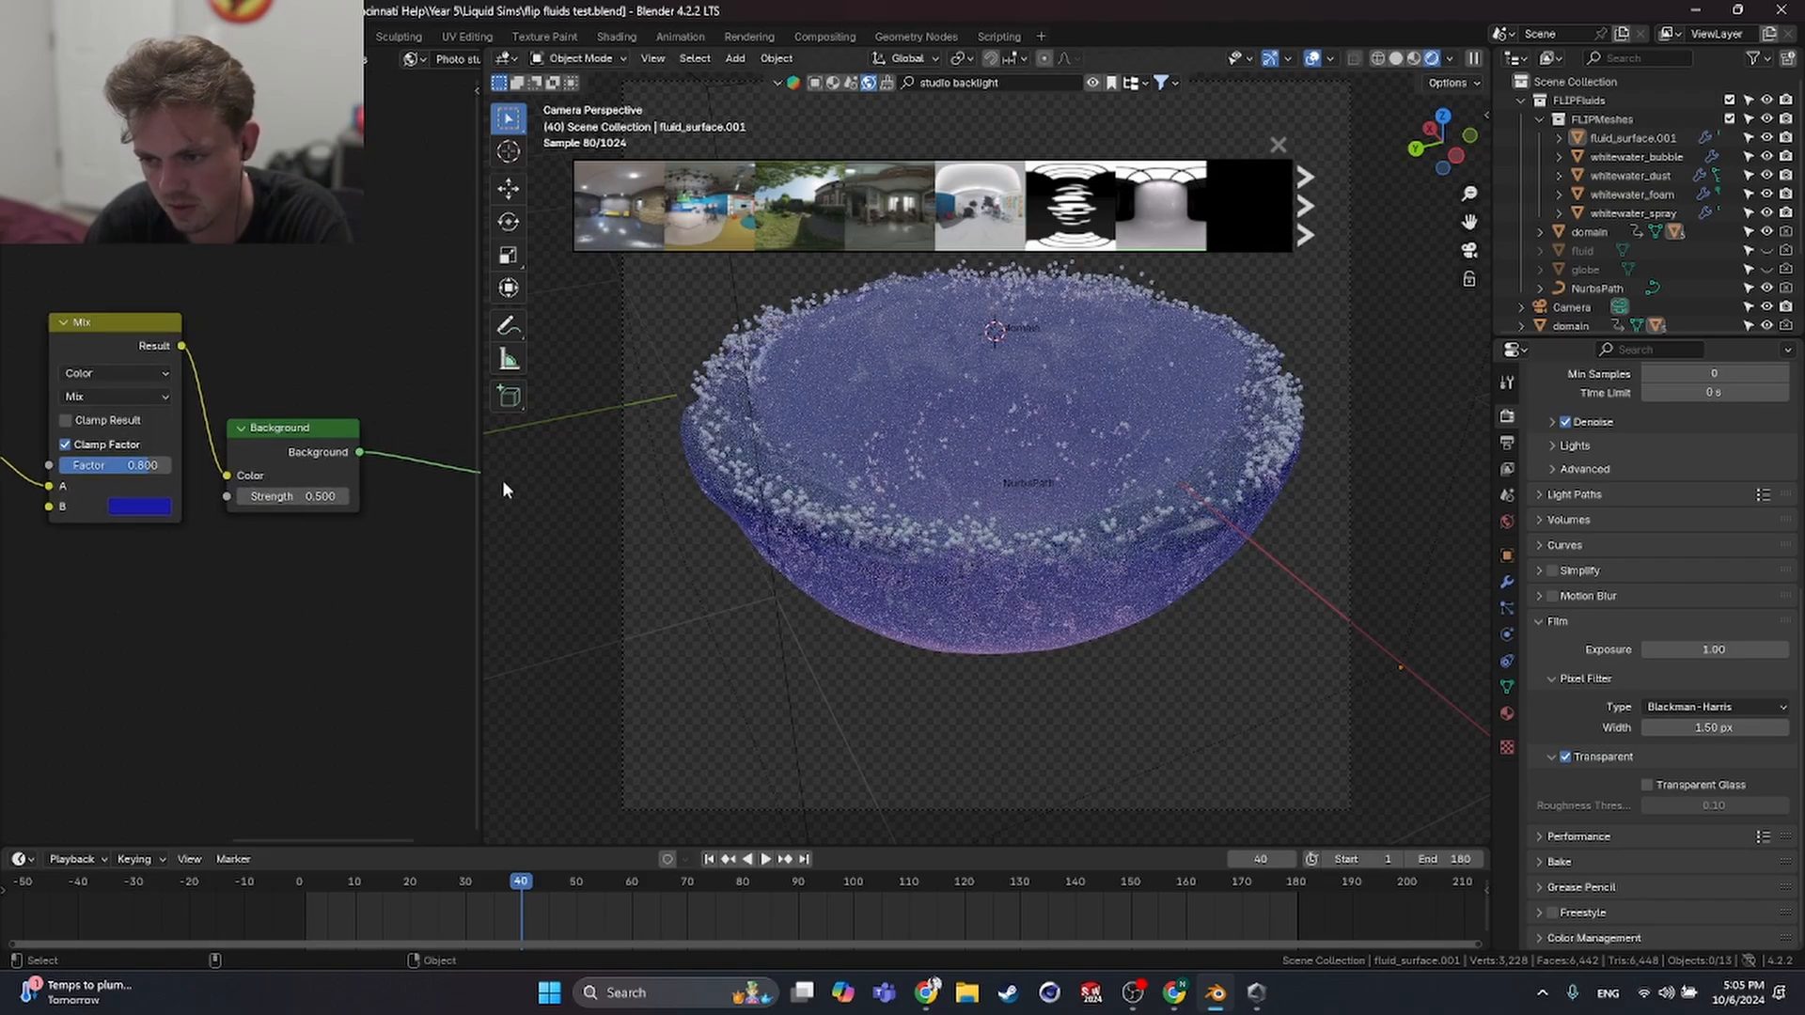
left_click(304, 495)
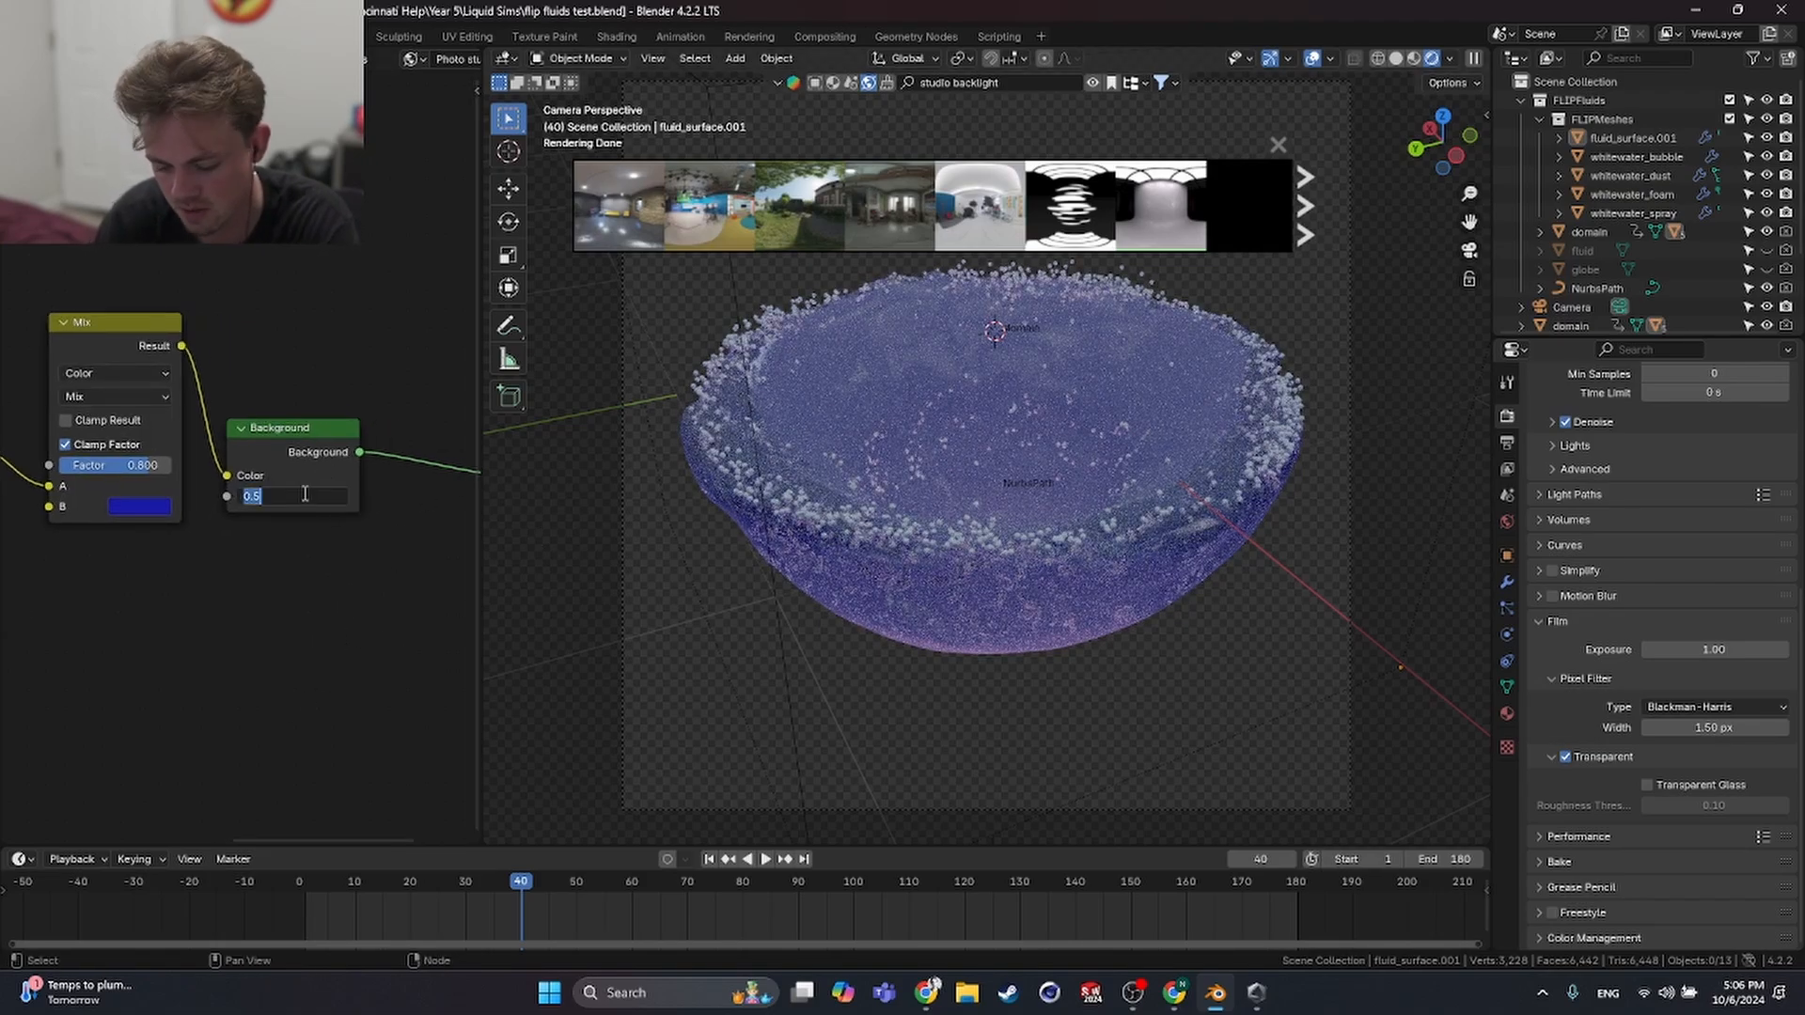
type(".7")
key("Return")
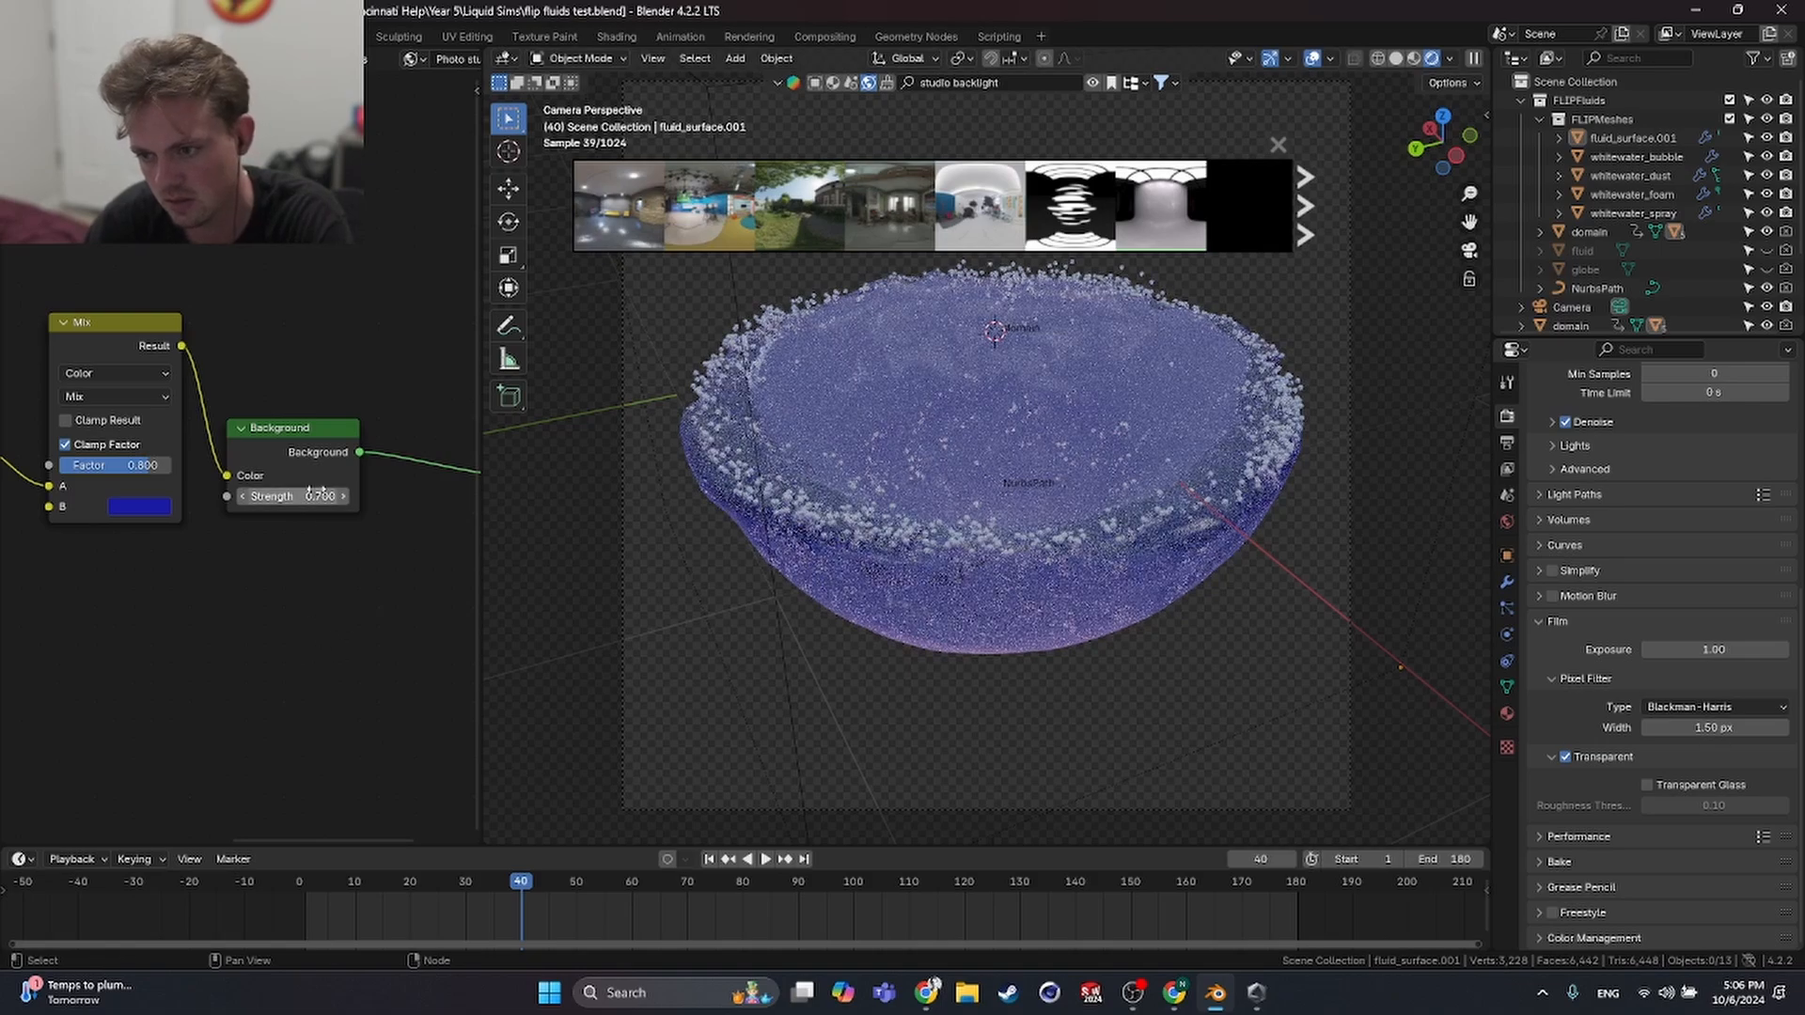
left_click(299, 491)
type(".4")
key("Return")
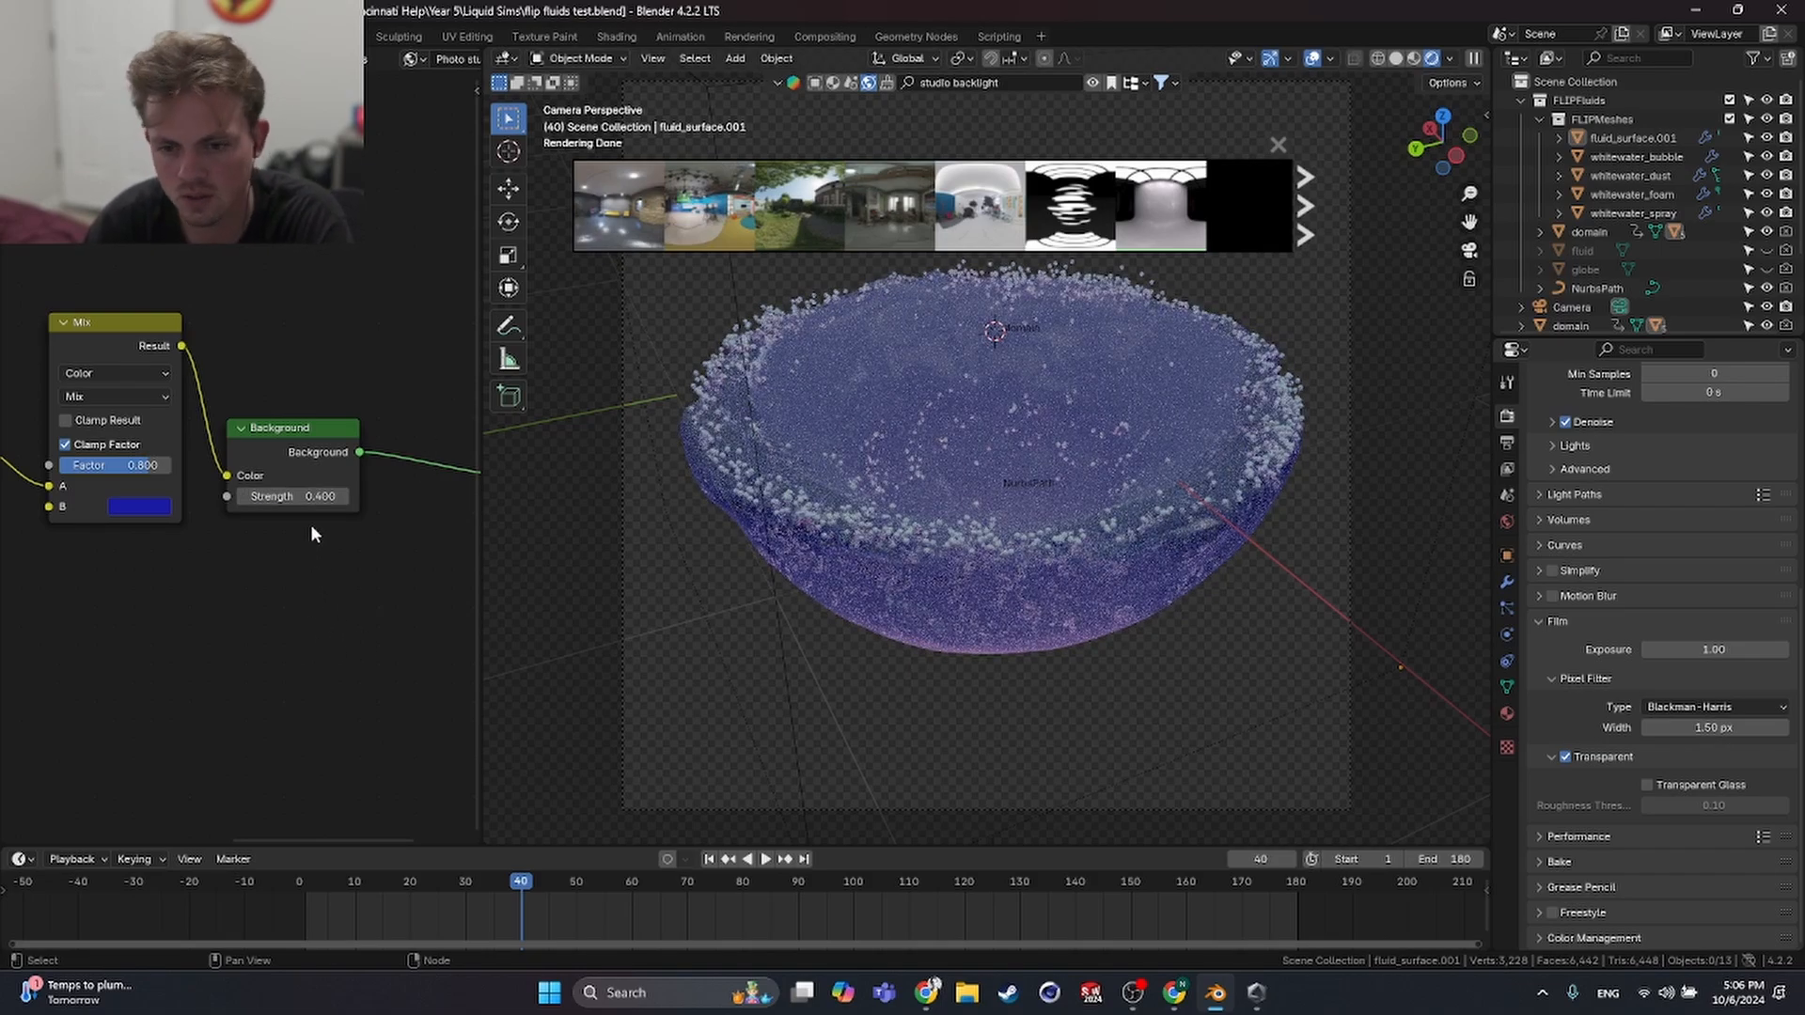
- Set the Background node's strength to 0.2 and hide the HDR search results strip in the viewport
left_click(310, 496)
type(".2")
key("Return")
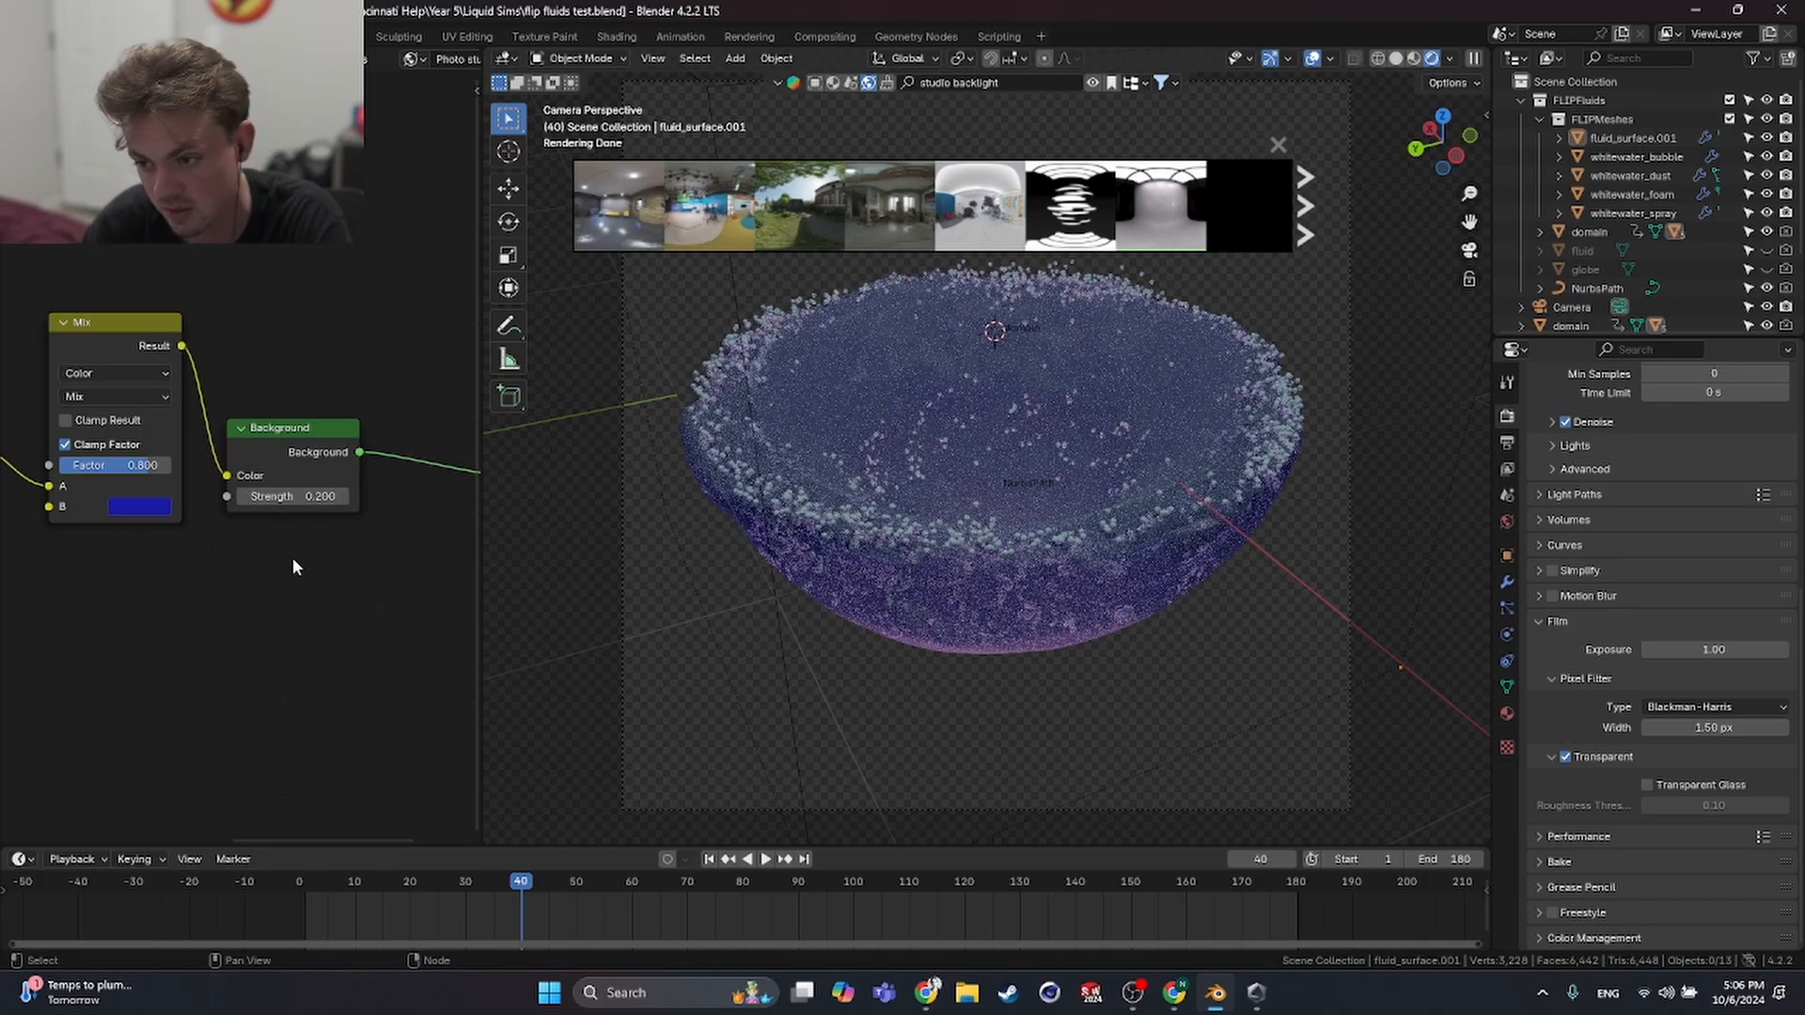
left_click(1094, 87)
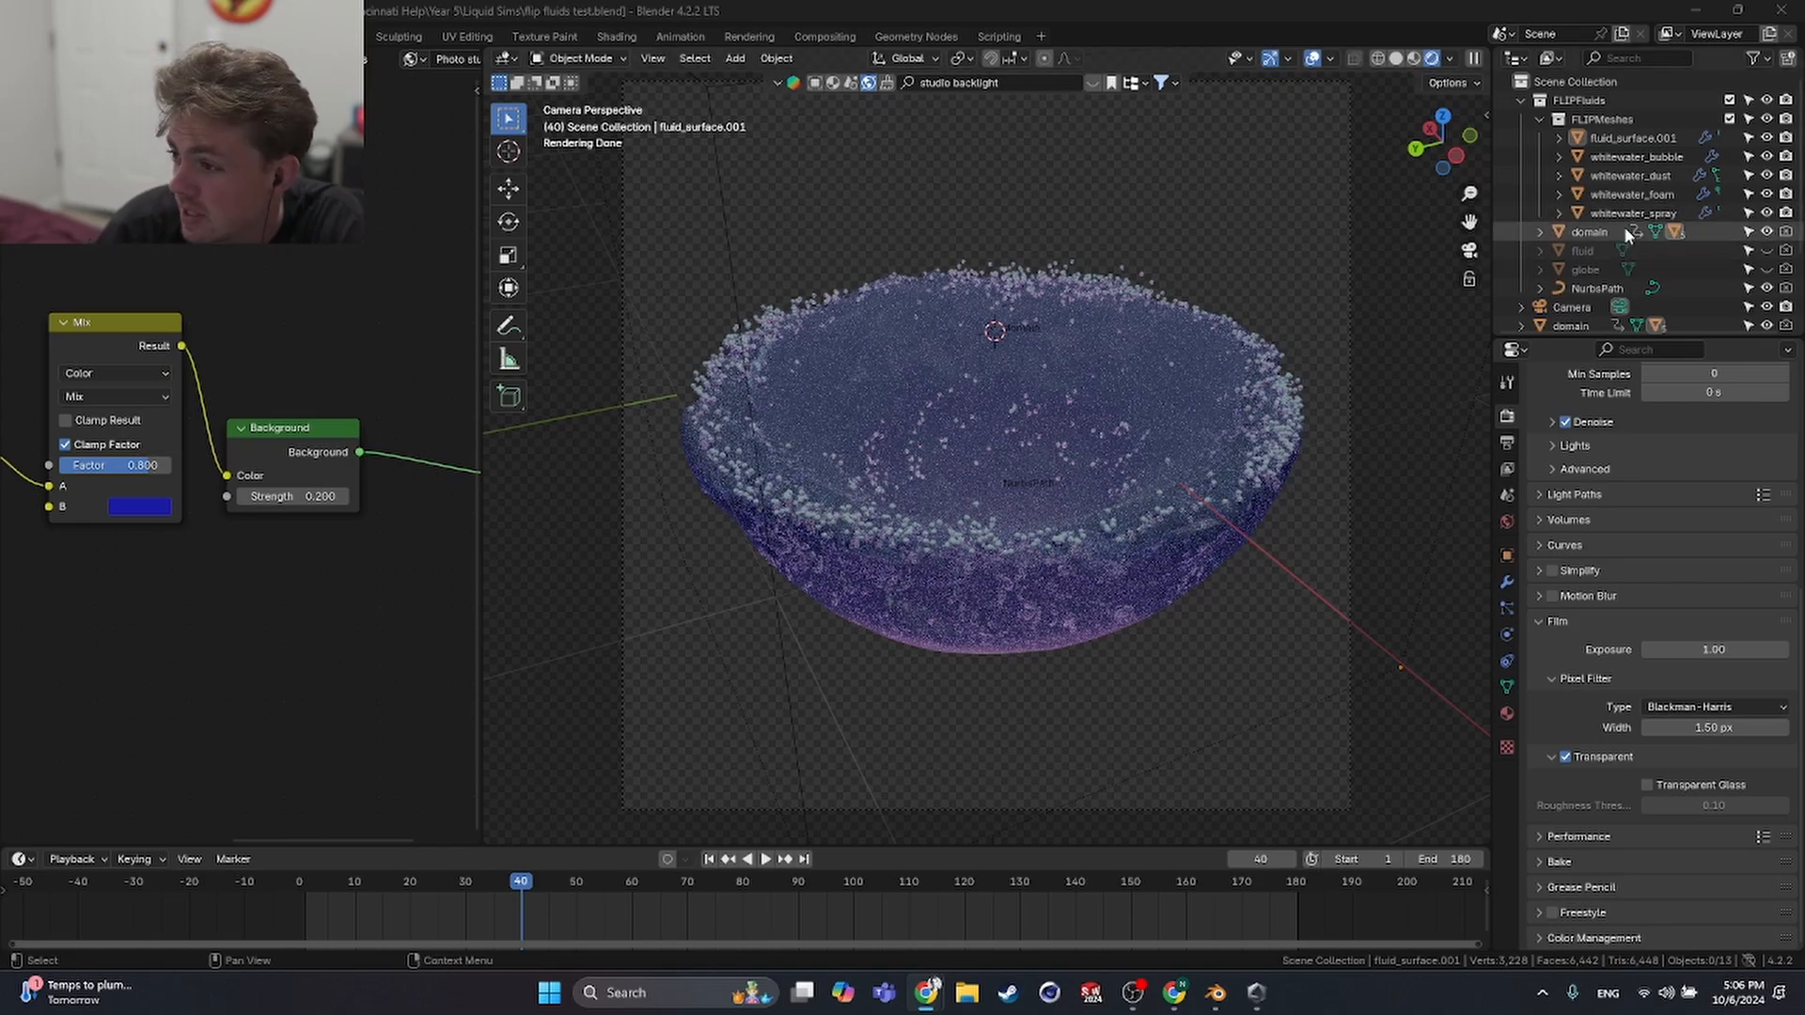
- Rename the material of whitewater_bubble as Particles
left_click(1627, 171)
key("Down")
key("Down")
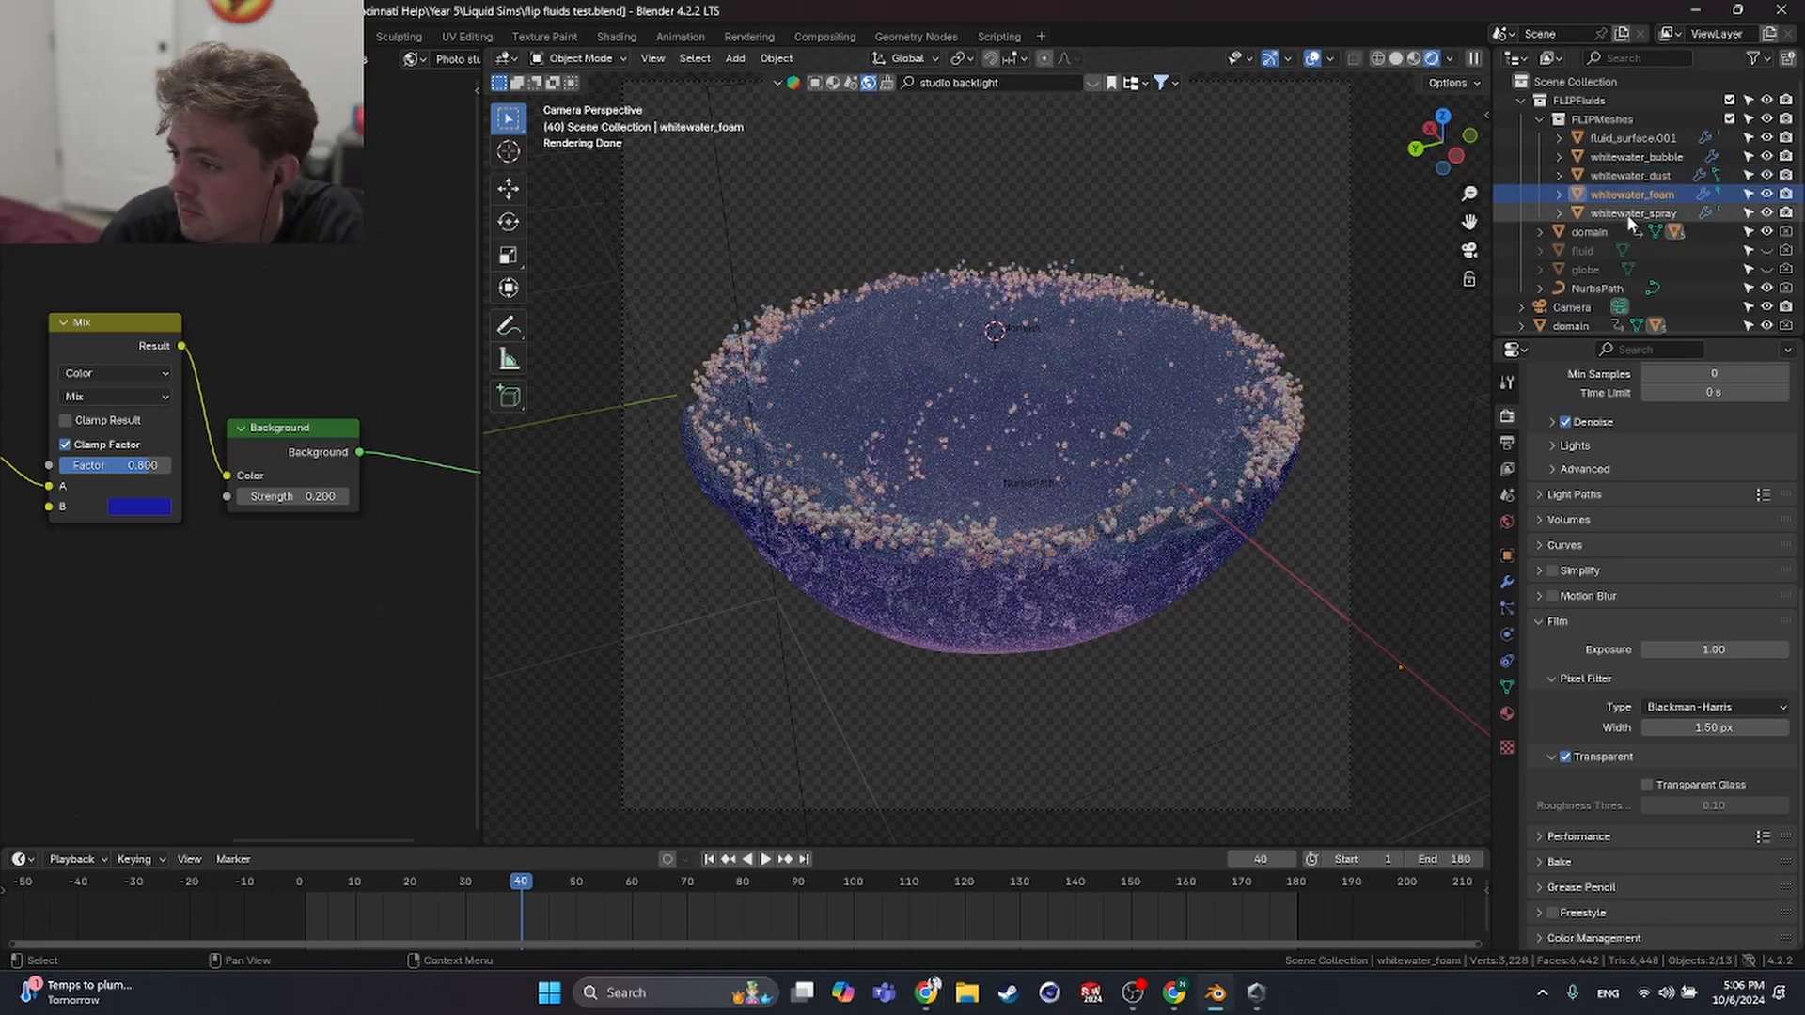
left_click(1638, 156)
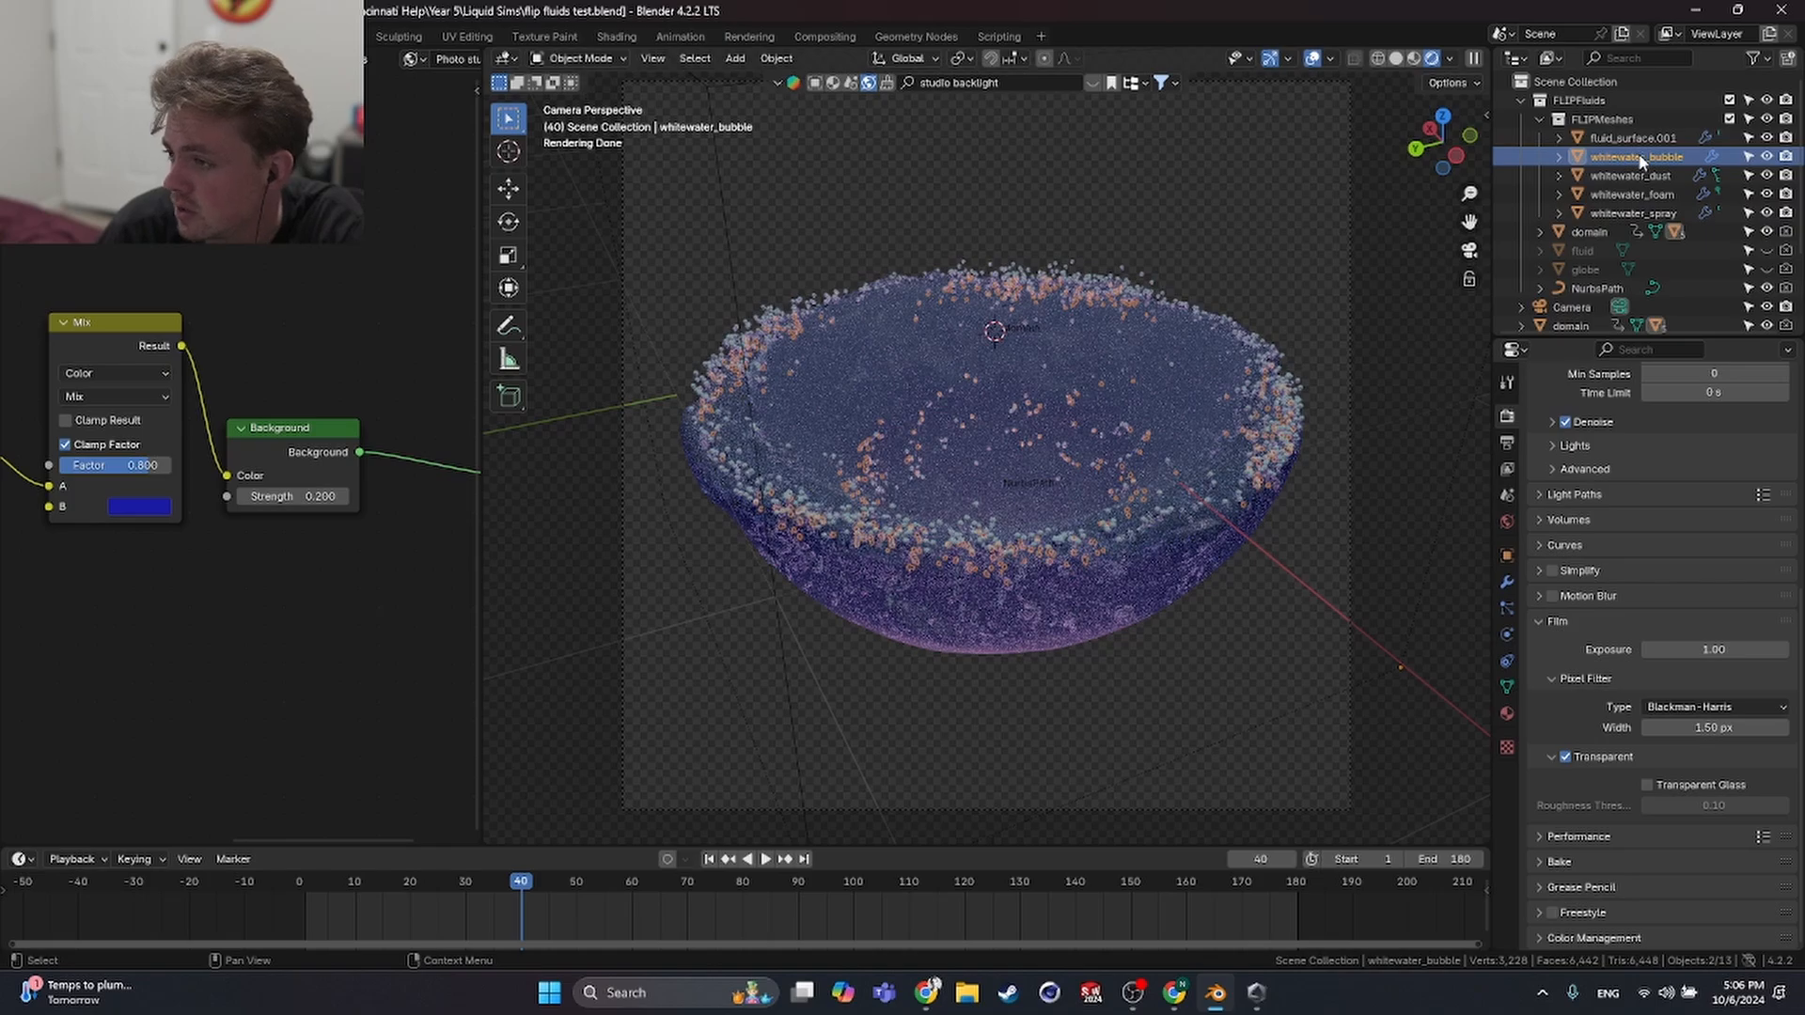
left_click(1507, 713)
left_click(1603, 491)
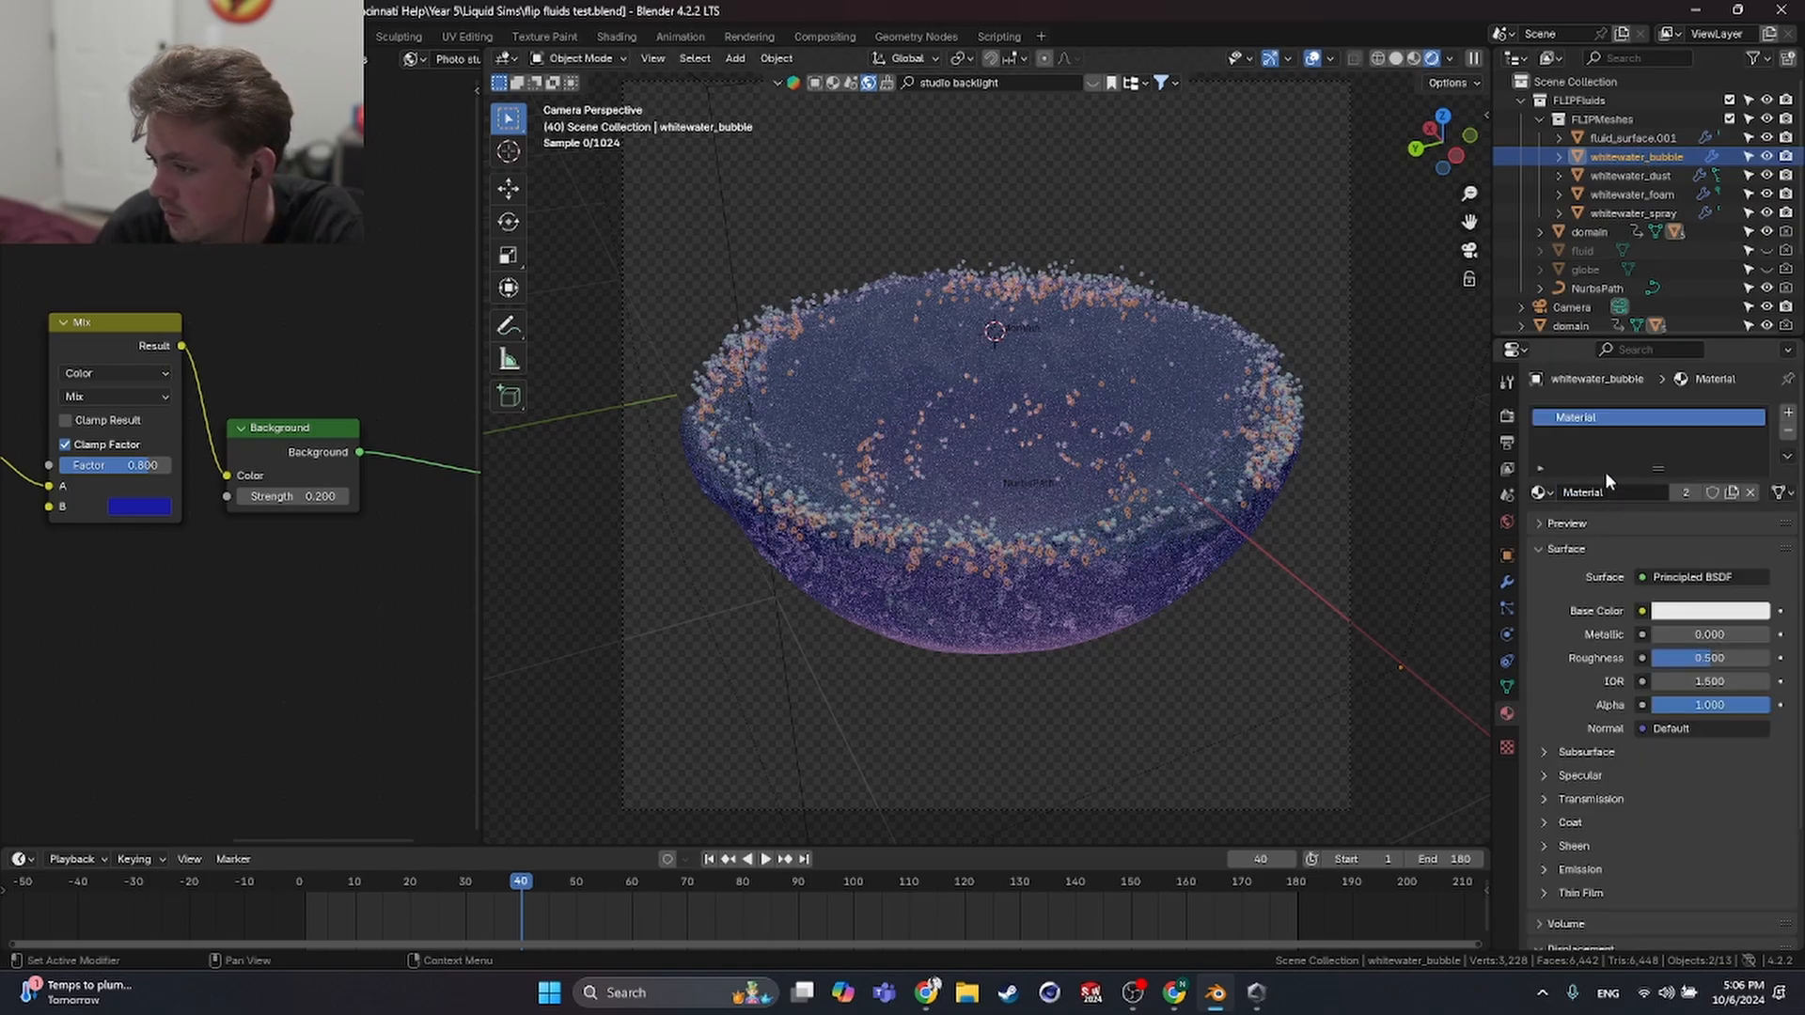
double_click(1585, 491)
type("P")
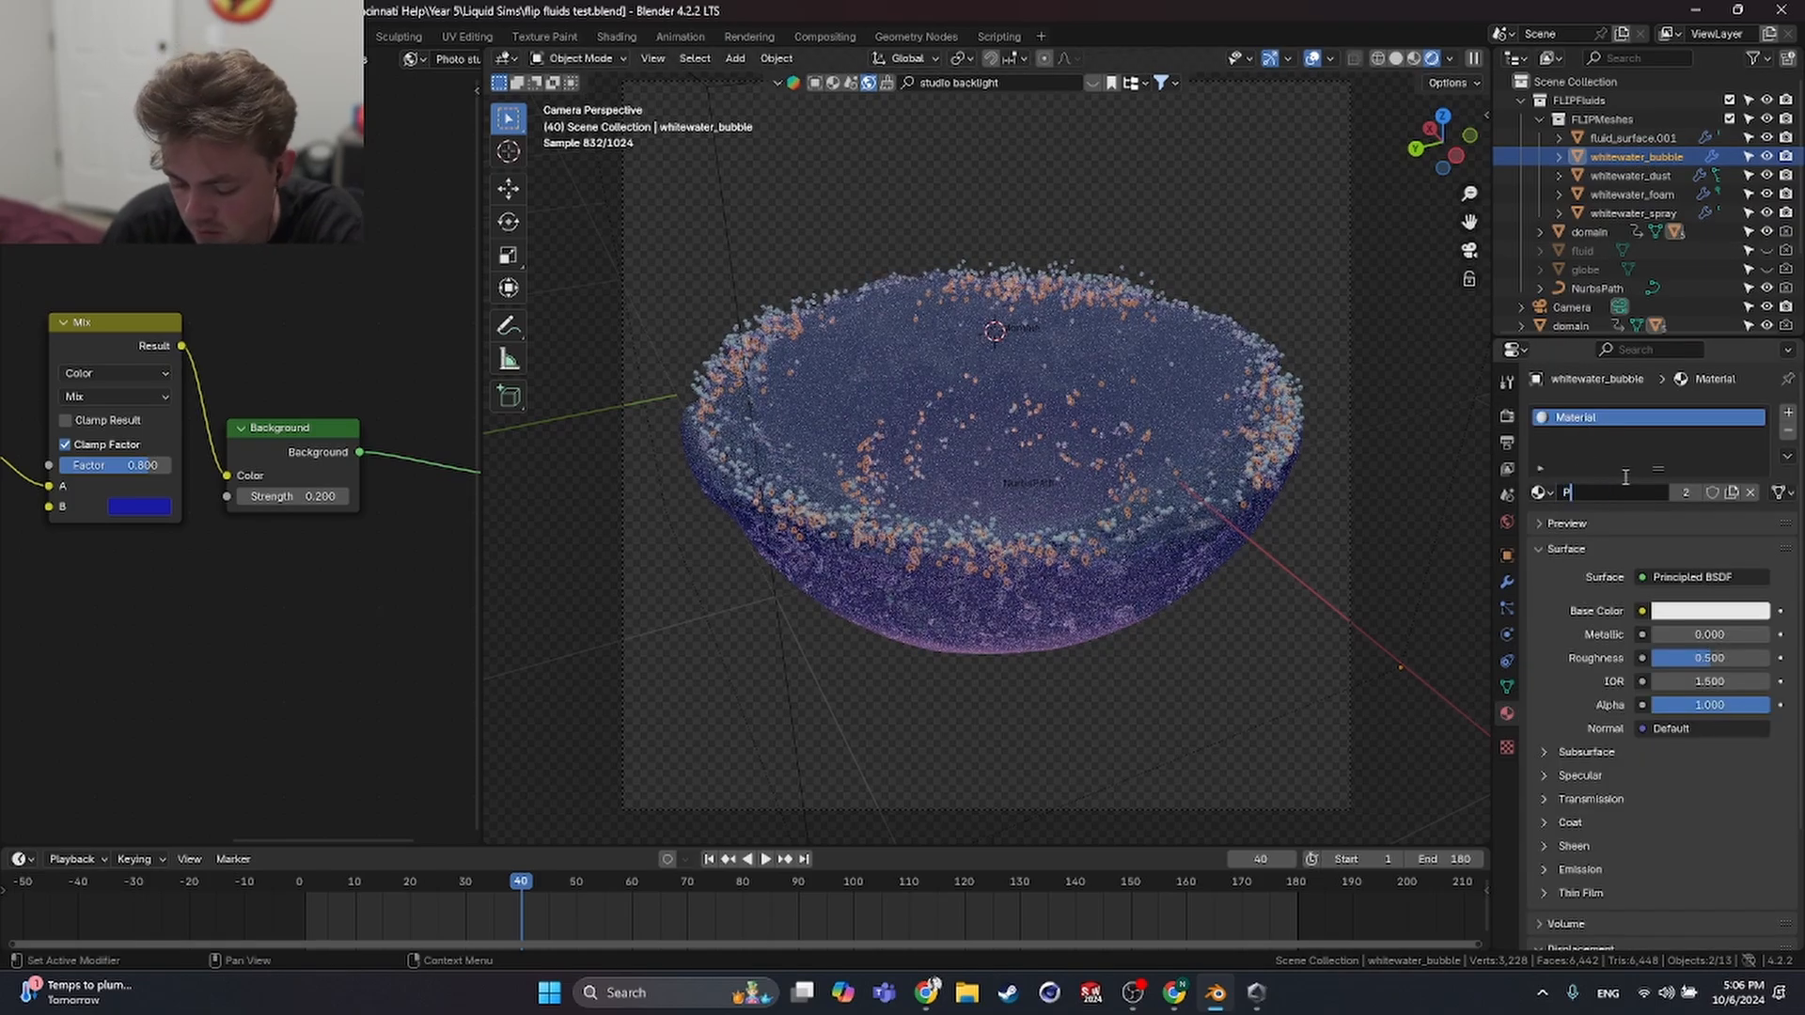
type("article")
key("Return")
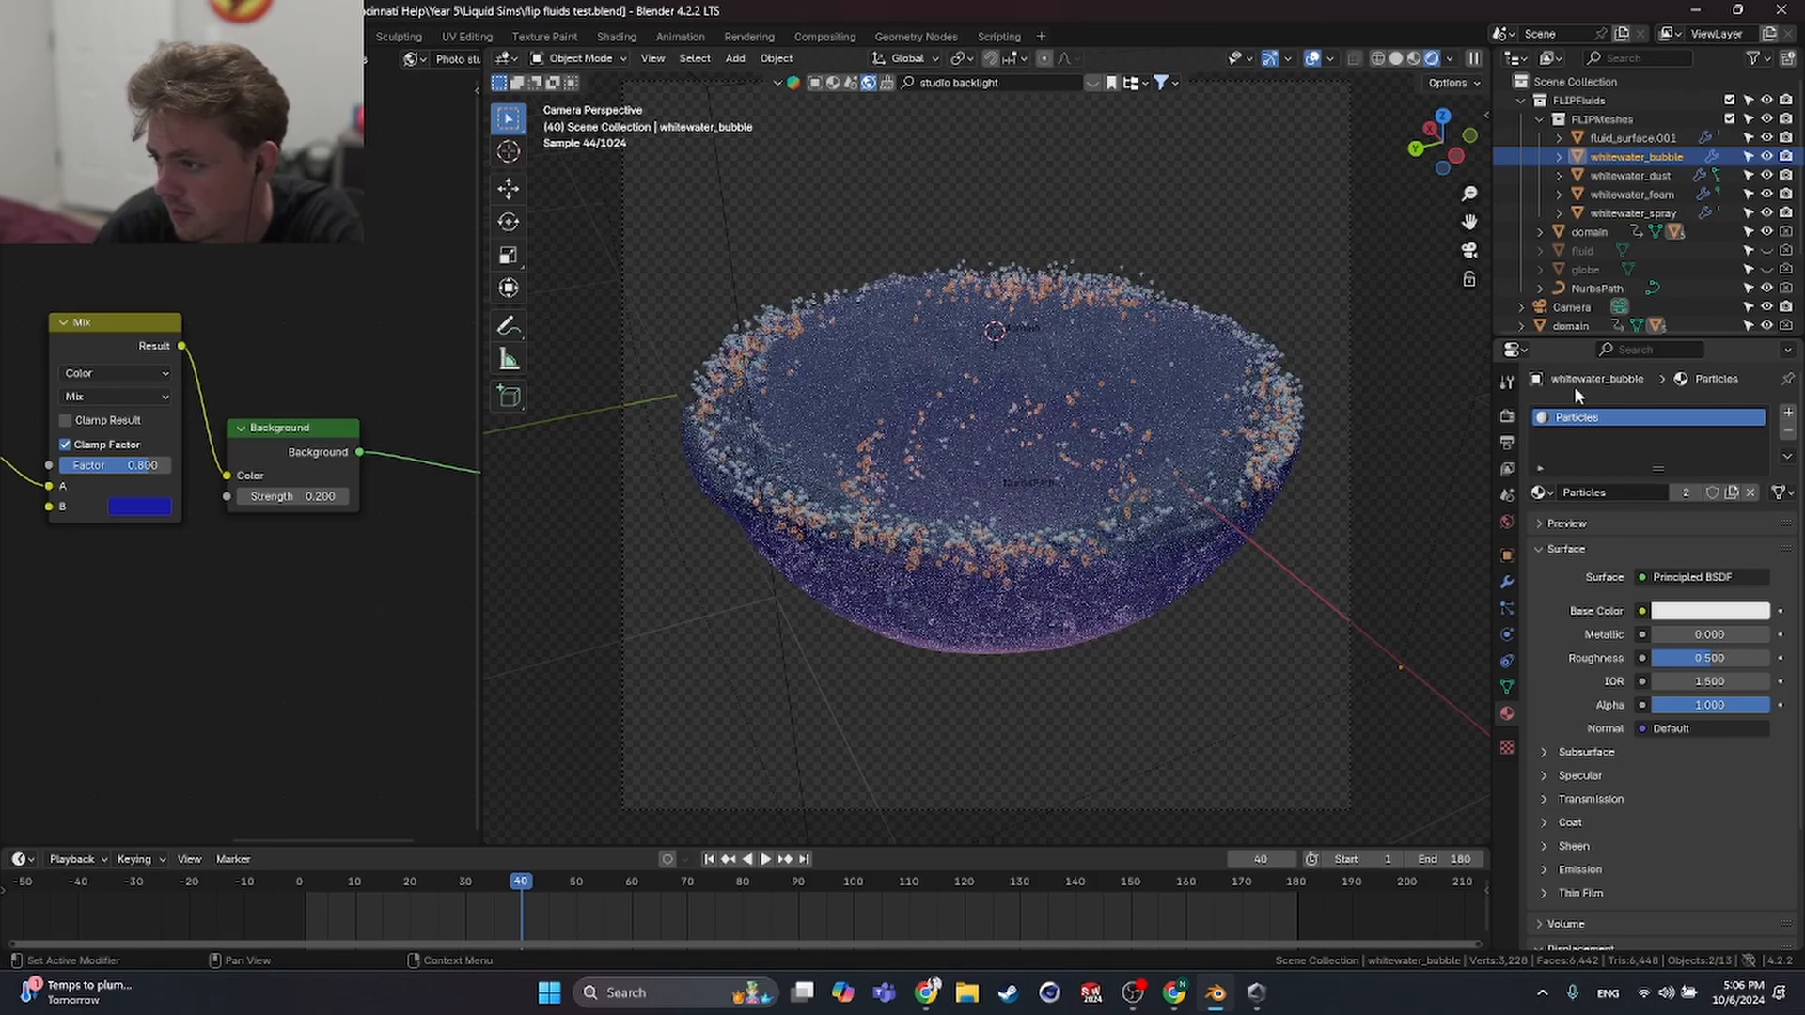
- Assign the existing Particles material to whitewater_foam, whitewater_spray and whitewater_dust
left_click(1654, 171)
left_click(1659, 194)
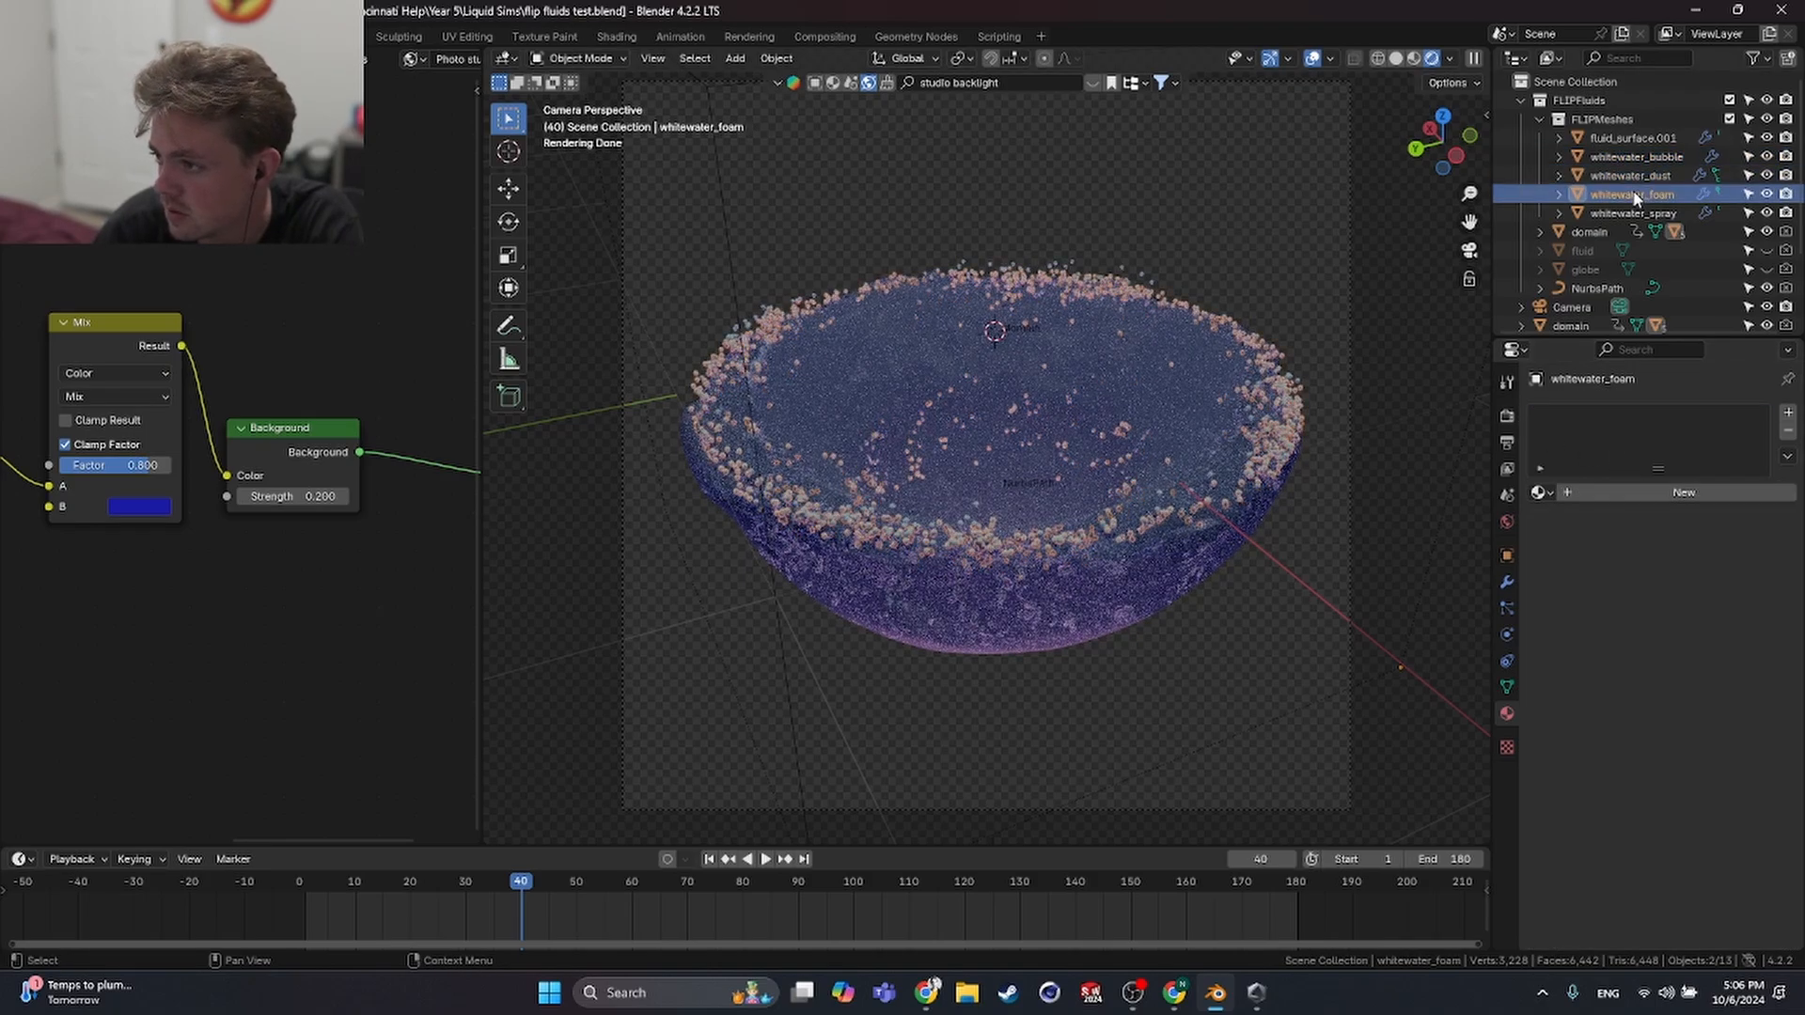
left_click(1539, 492)
left_click(1582, 538)
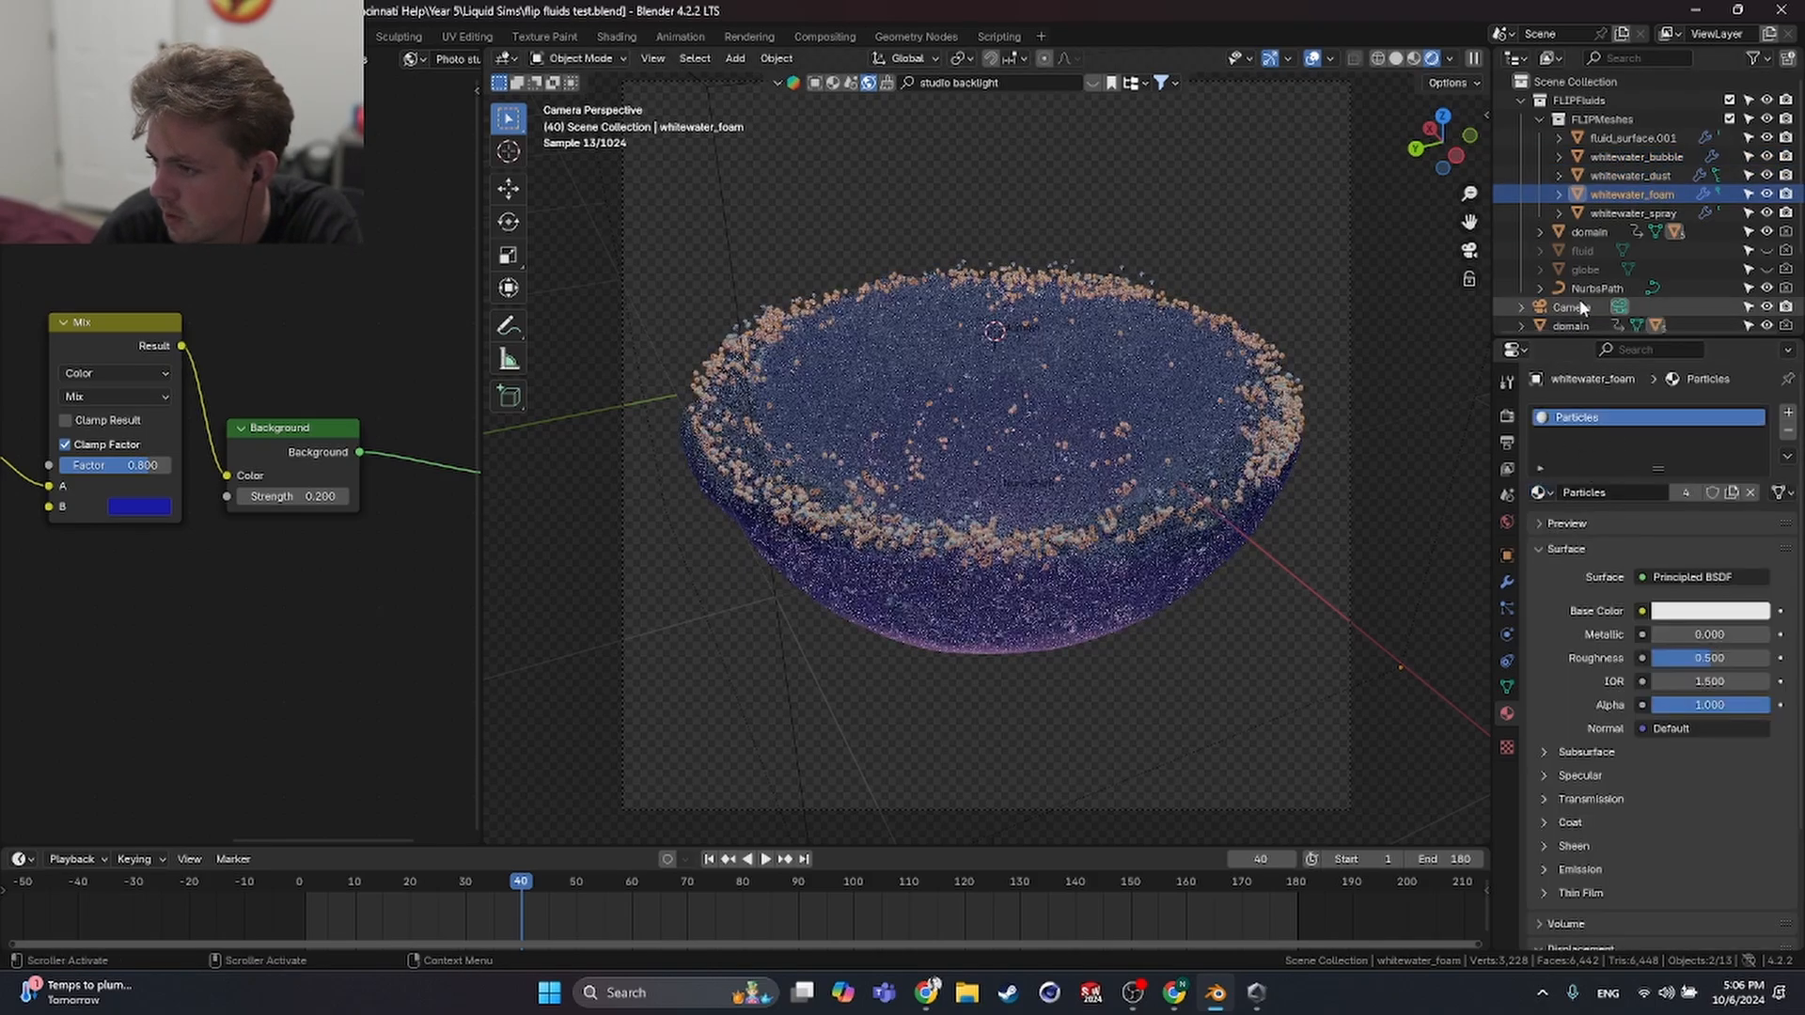
left_click(1633, 213)
left_click(1539, 492)
left_click(1582, 538)
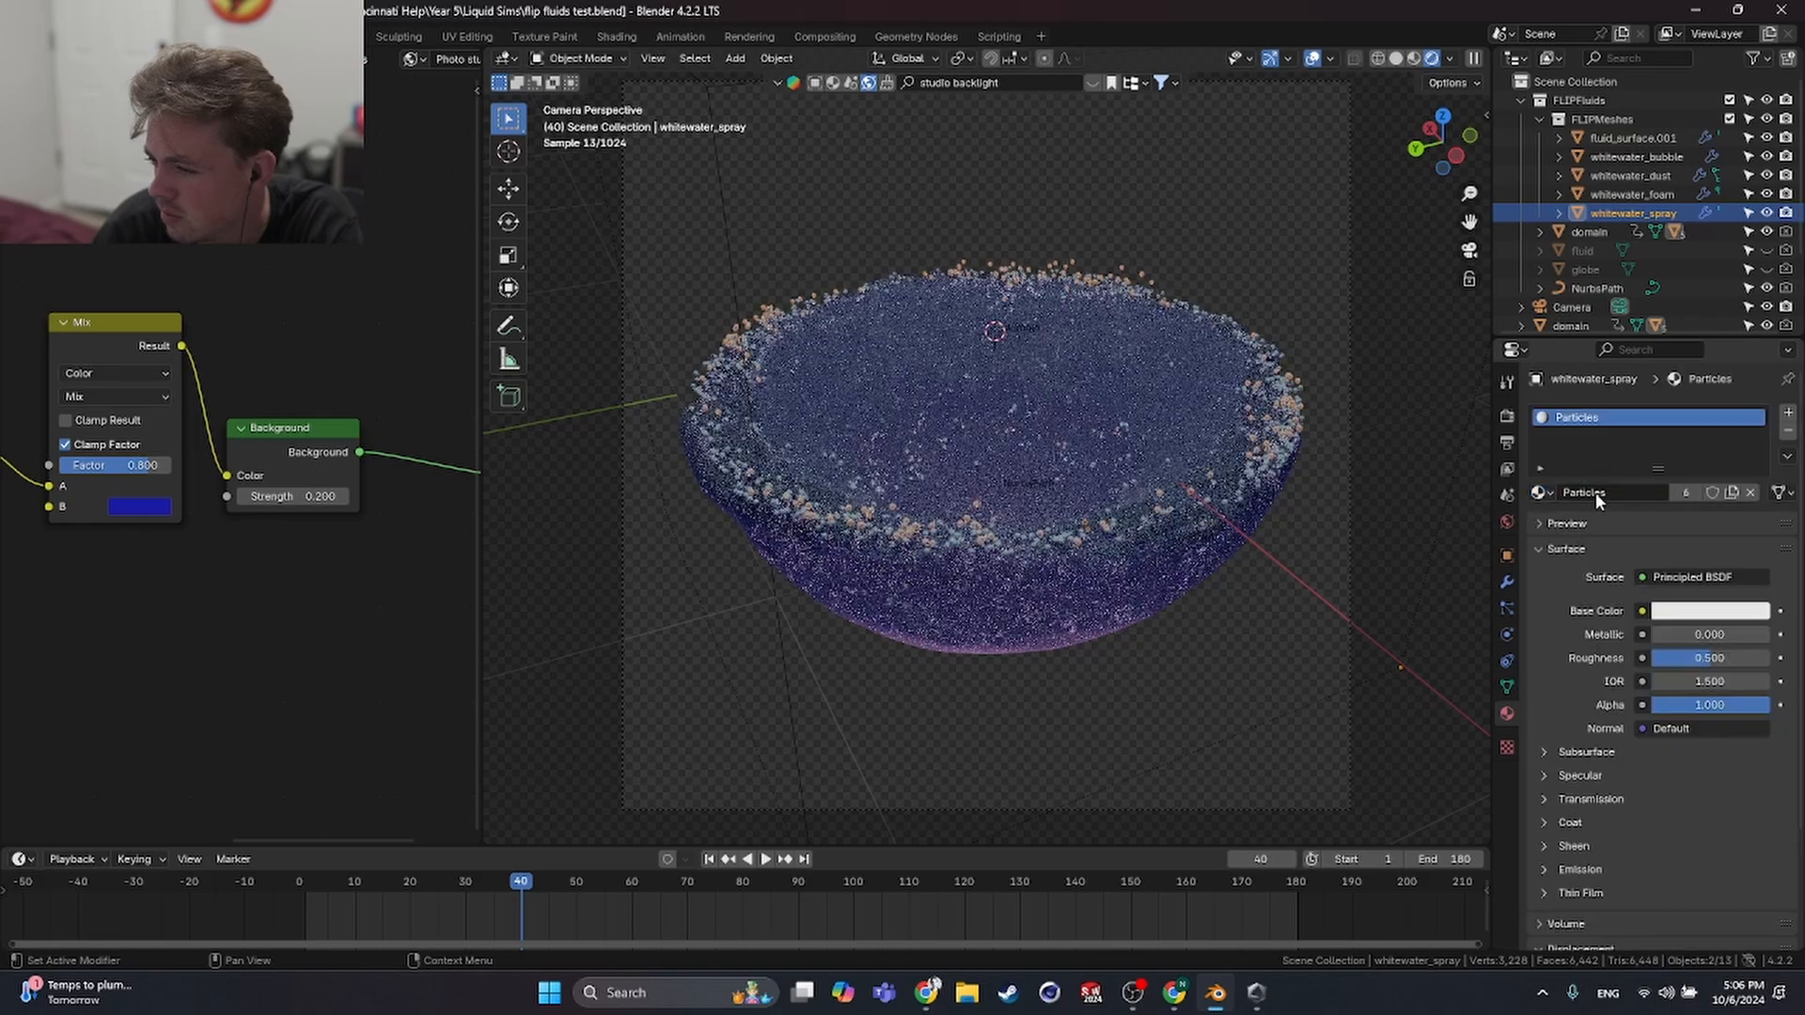
left_click(1638, 178)
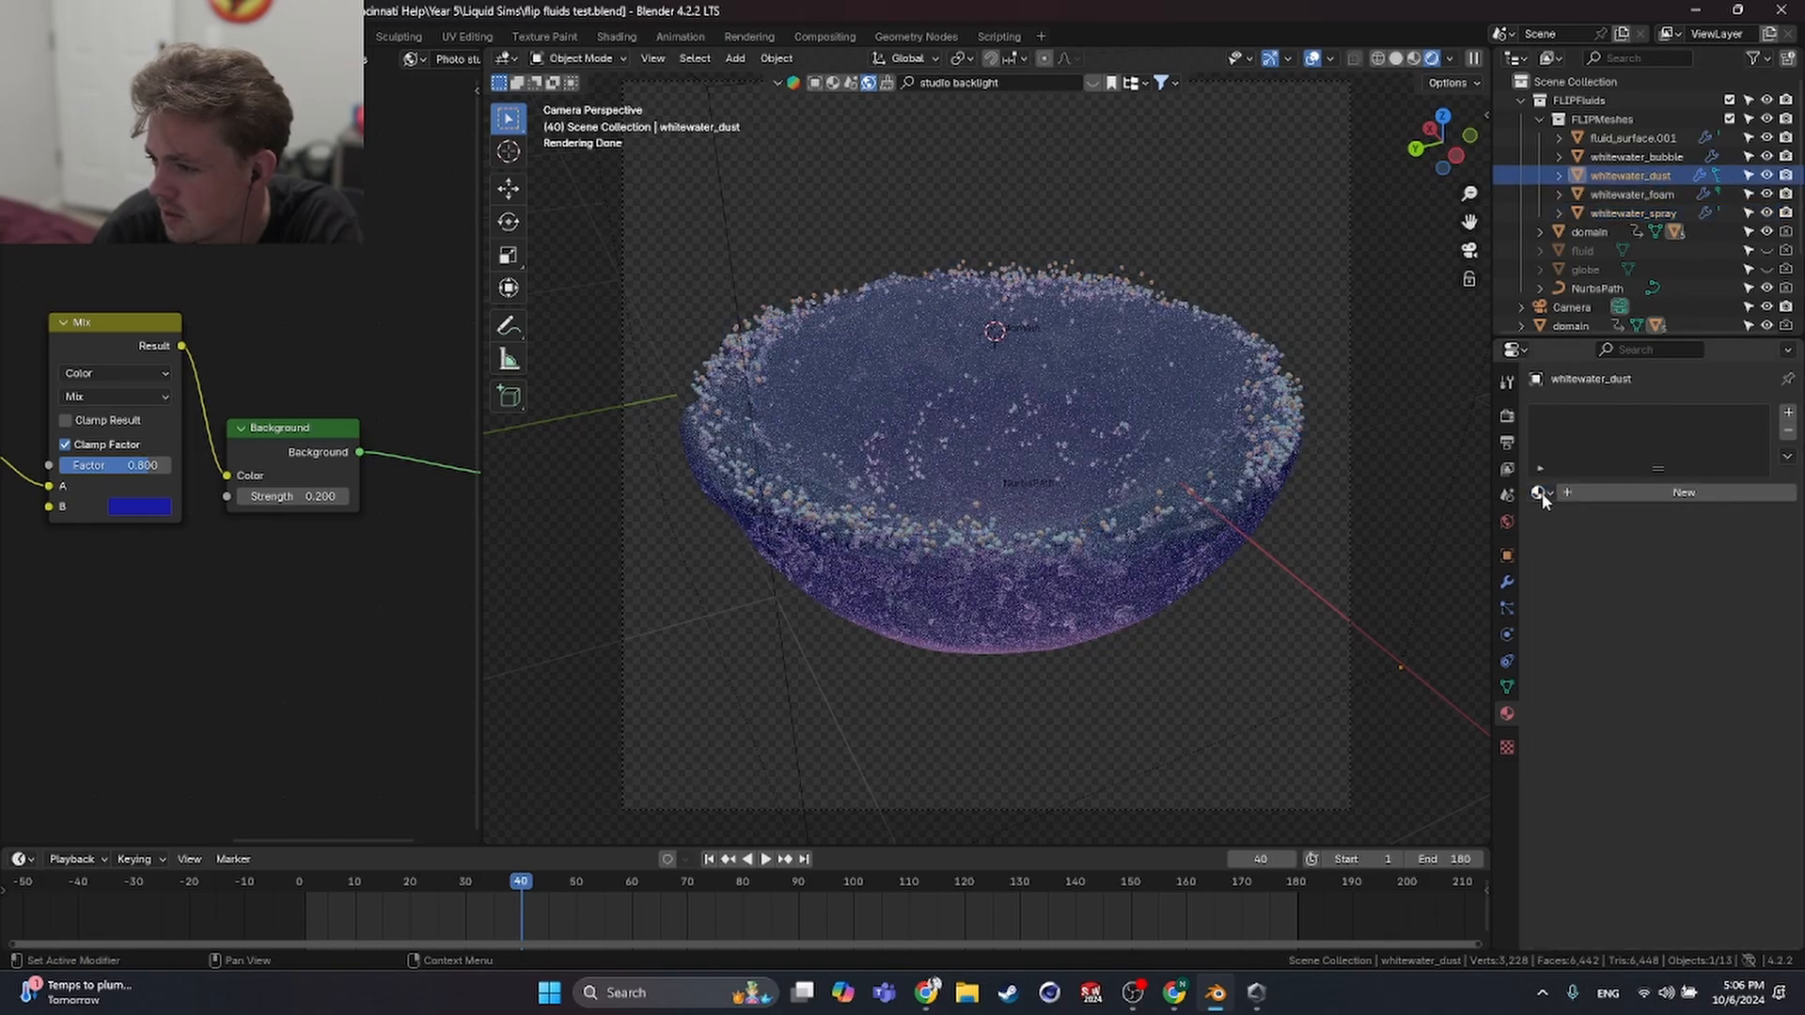
left_click(1539, 491)
left_click(1582, 538)
- Show the Particles material nodes of whitewater_bubble in a widened shader editor
left_click(1635, 156)
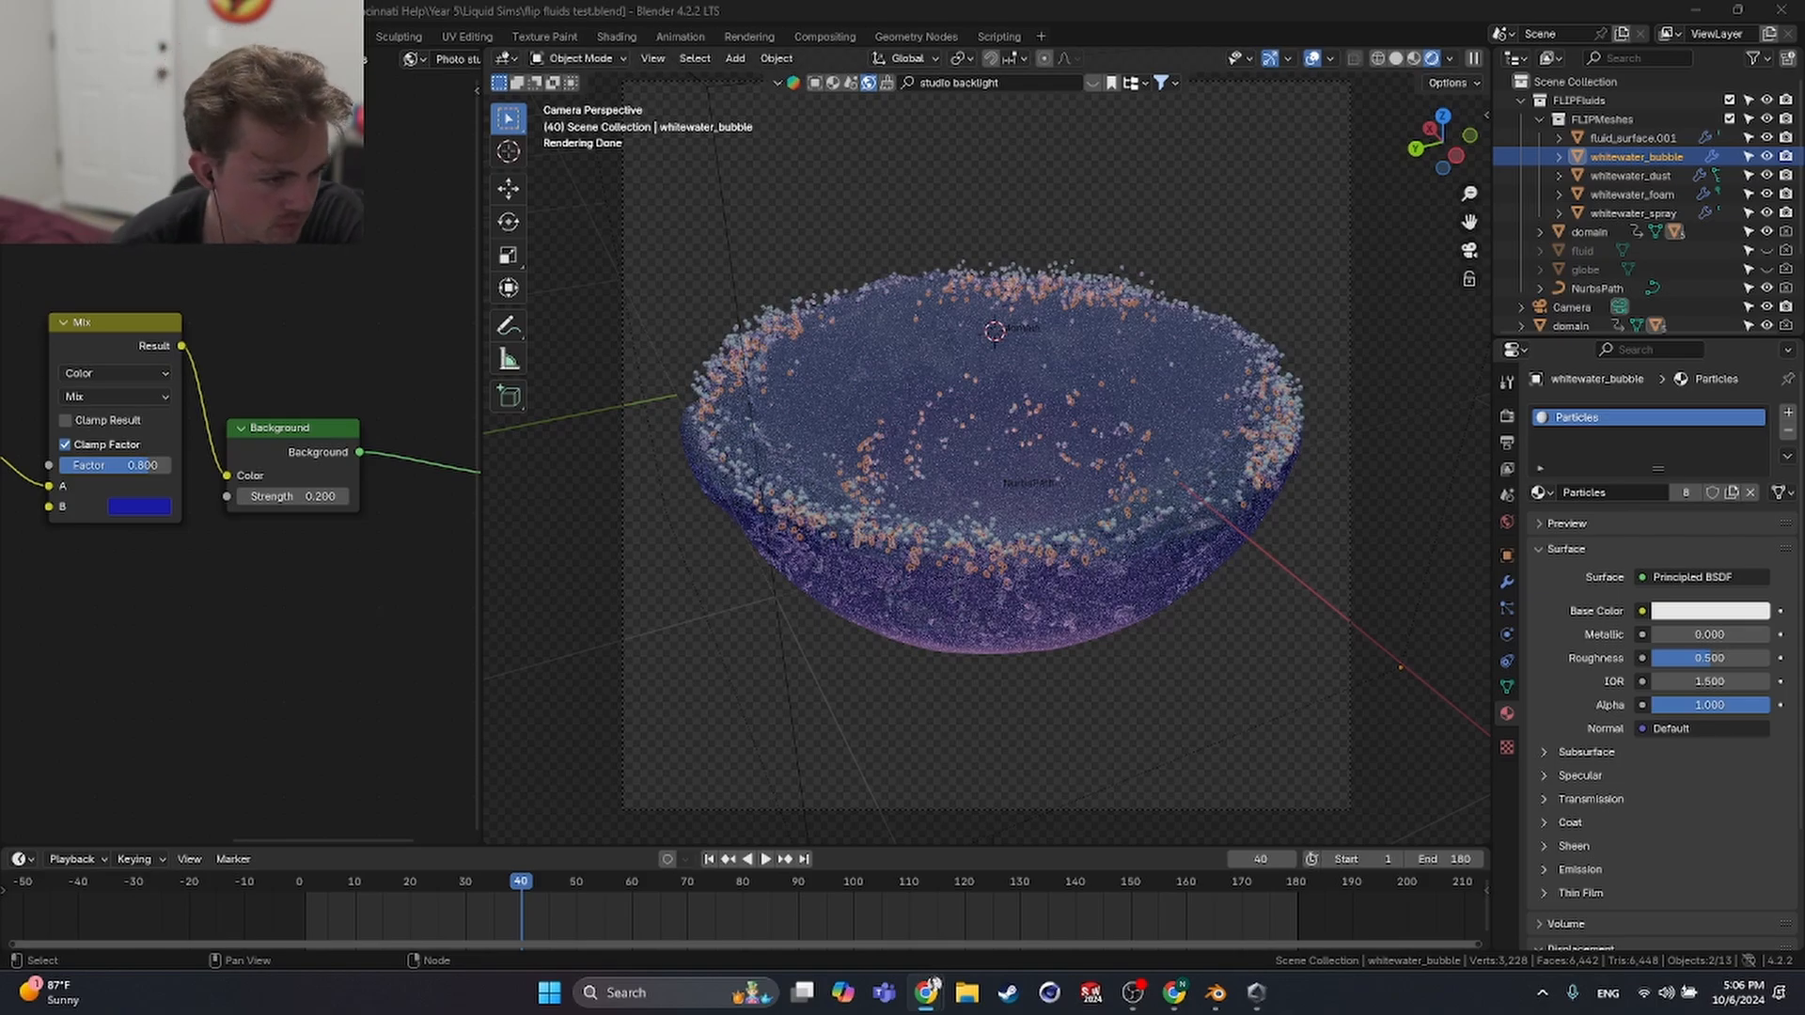
scroll(235, 454, "down", 3)
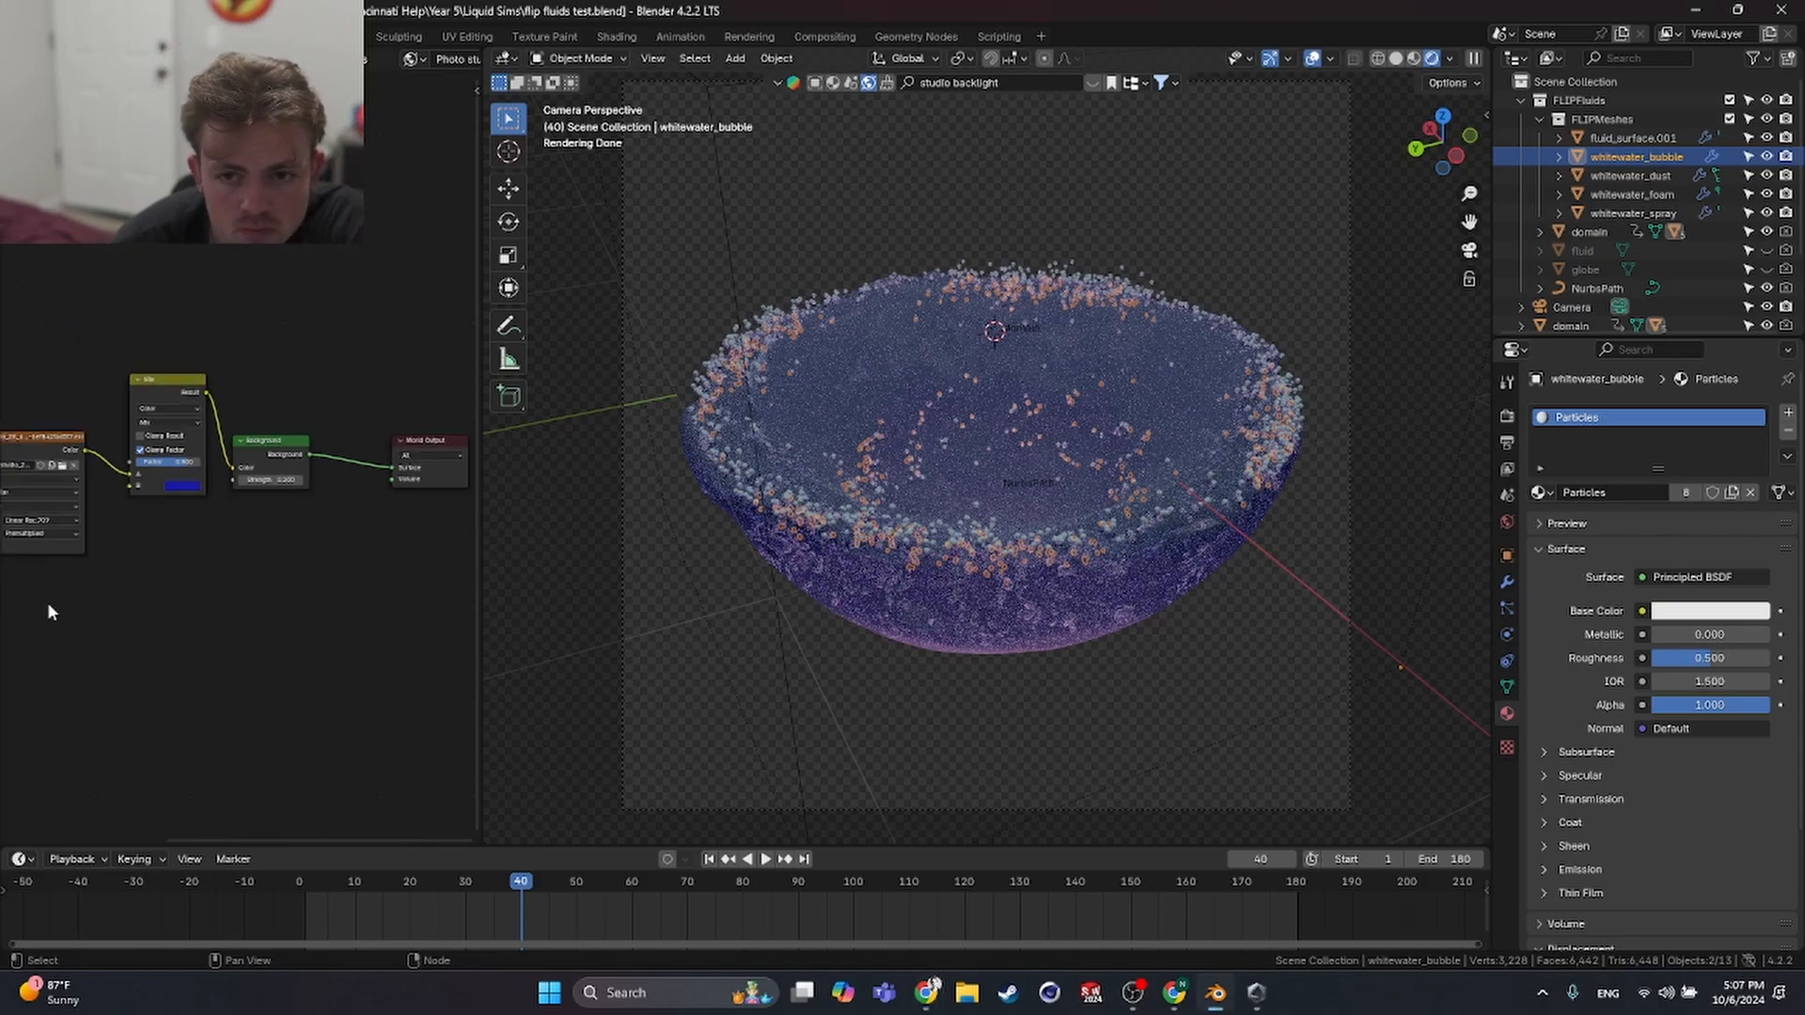
left_click(86, 58)
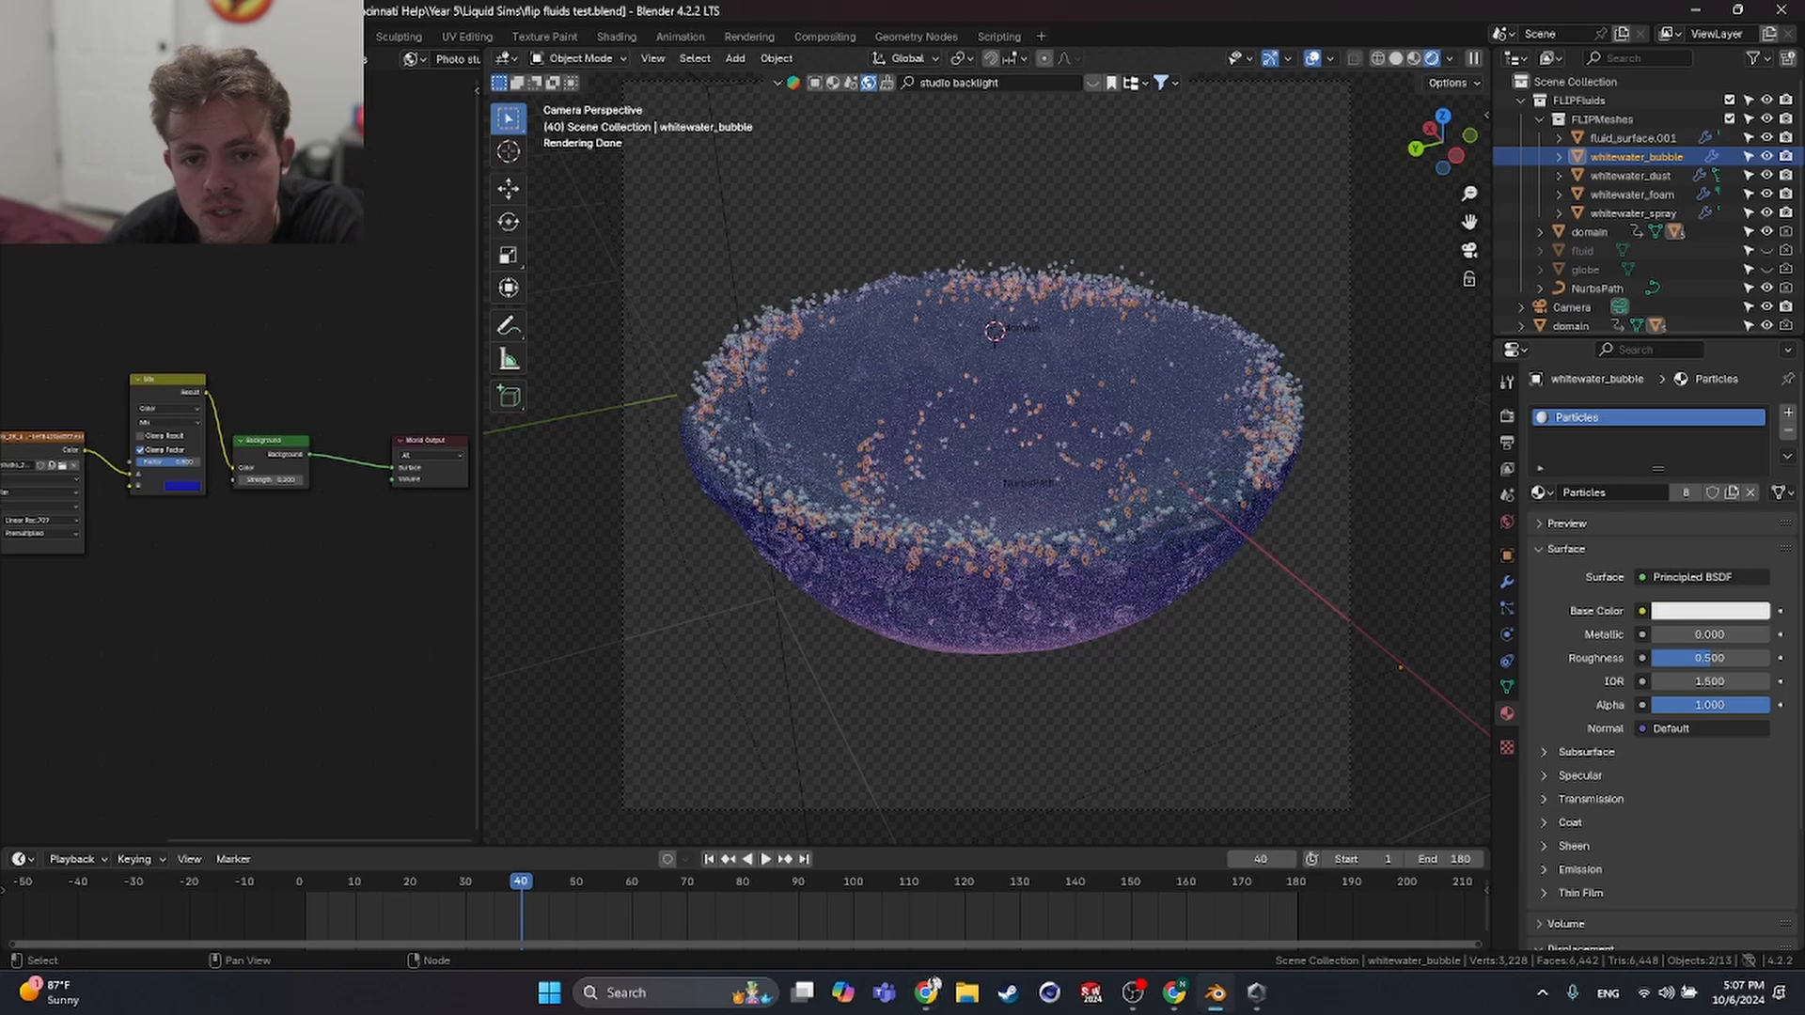
left_click(86, 101)
left_click_drag(474, 618, 706, 625)
middle_click_drag(531, 664, 488, 627)
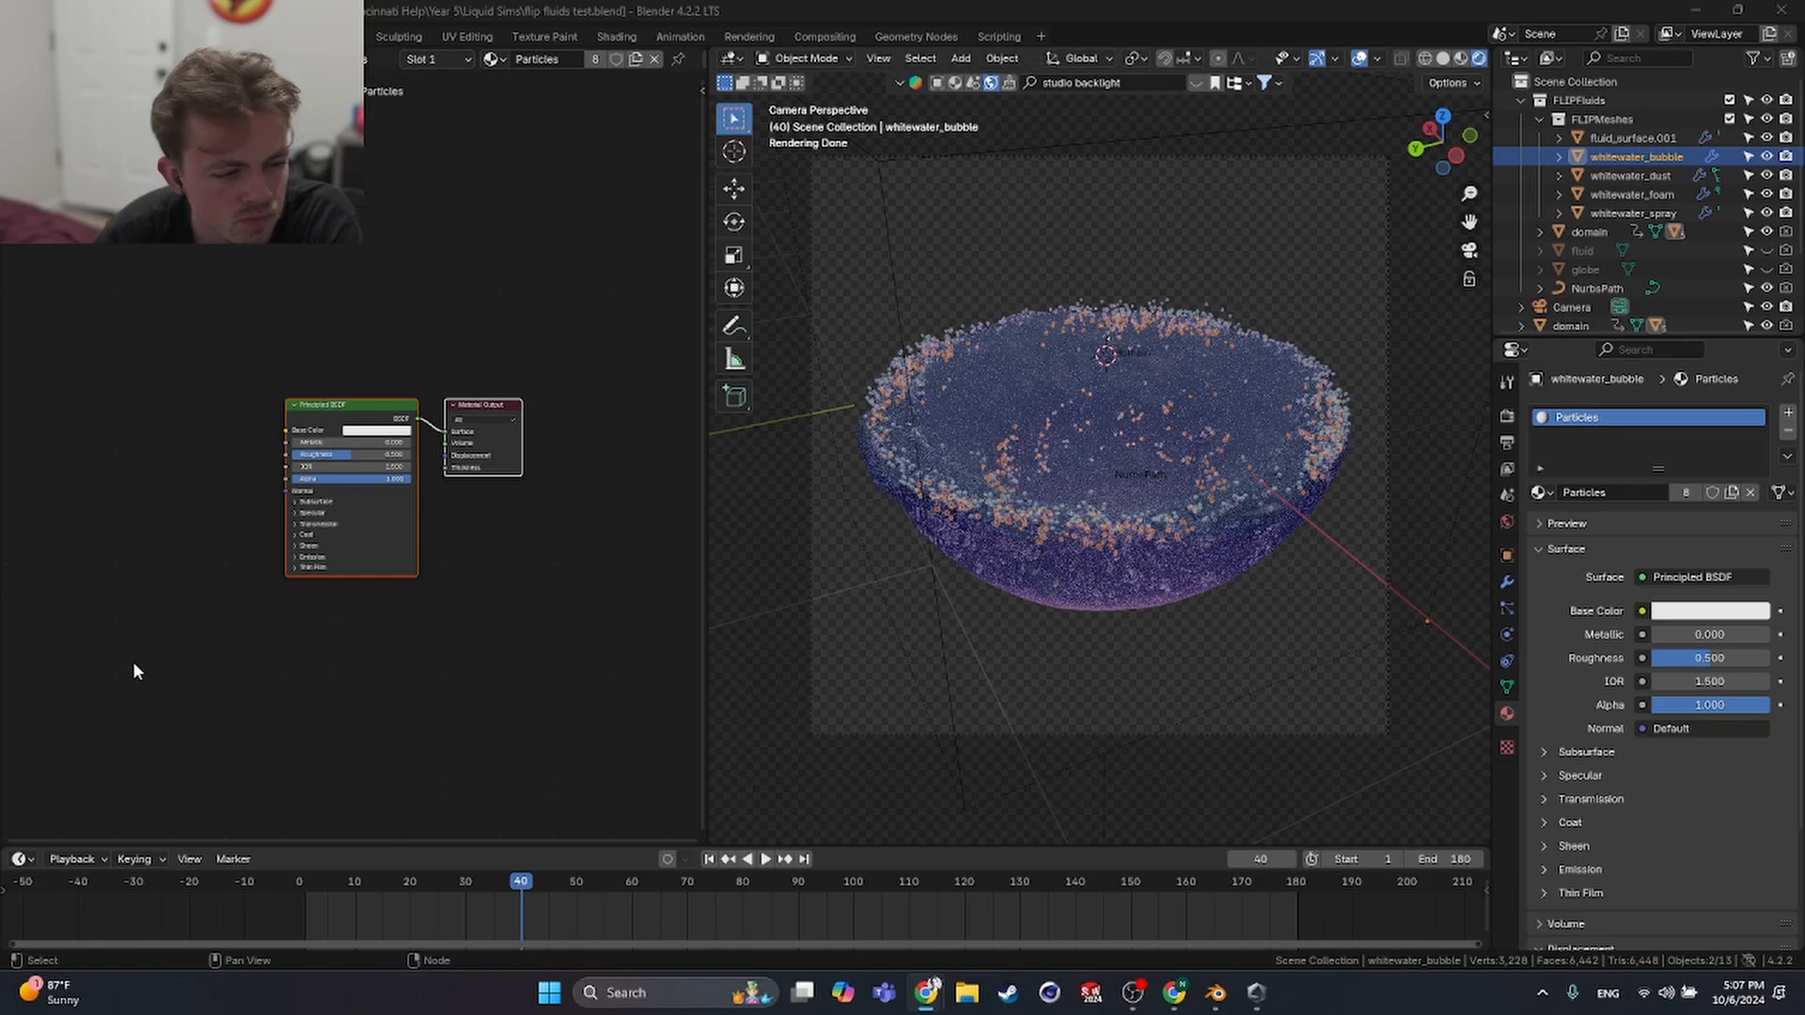
- Set the Particles material's Principled BSDF transmission weight to 1
left_click(436, 668)
scroll(342, 549, "up", 2)
left_click(308, 557)
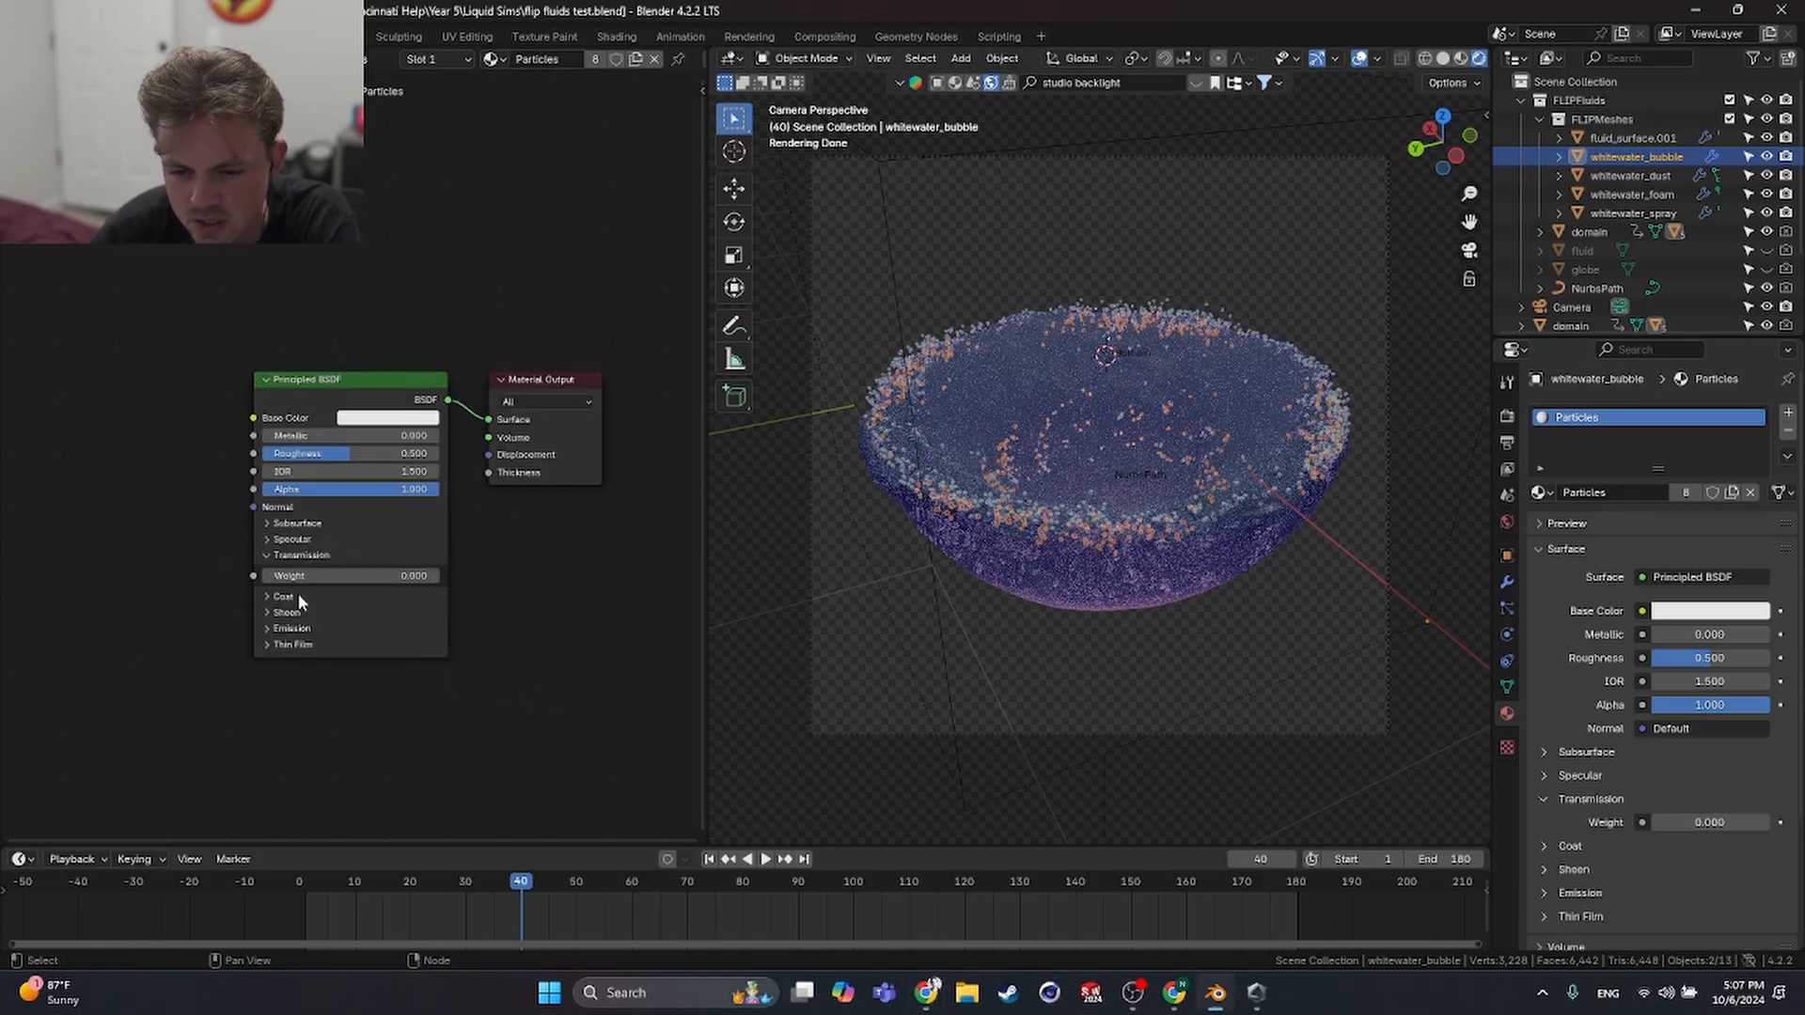
left_click_drag(299, 575, 438, 575)
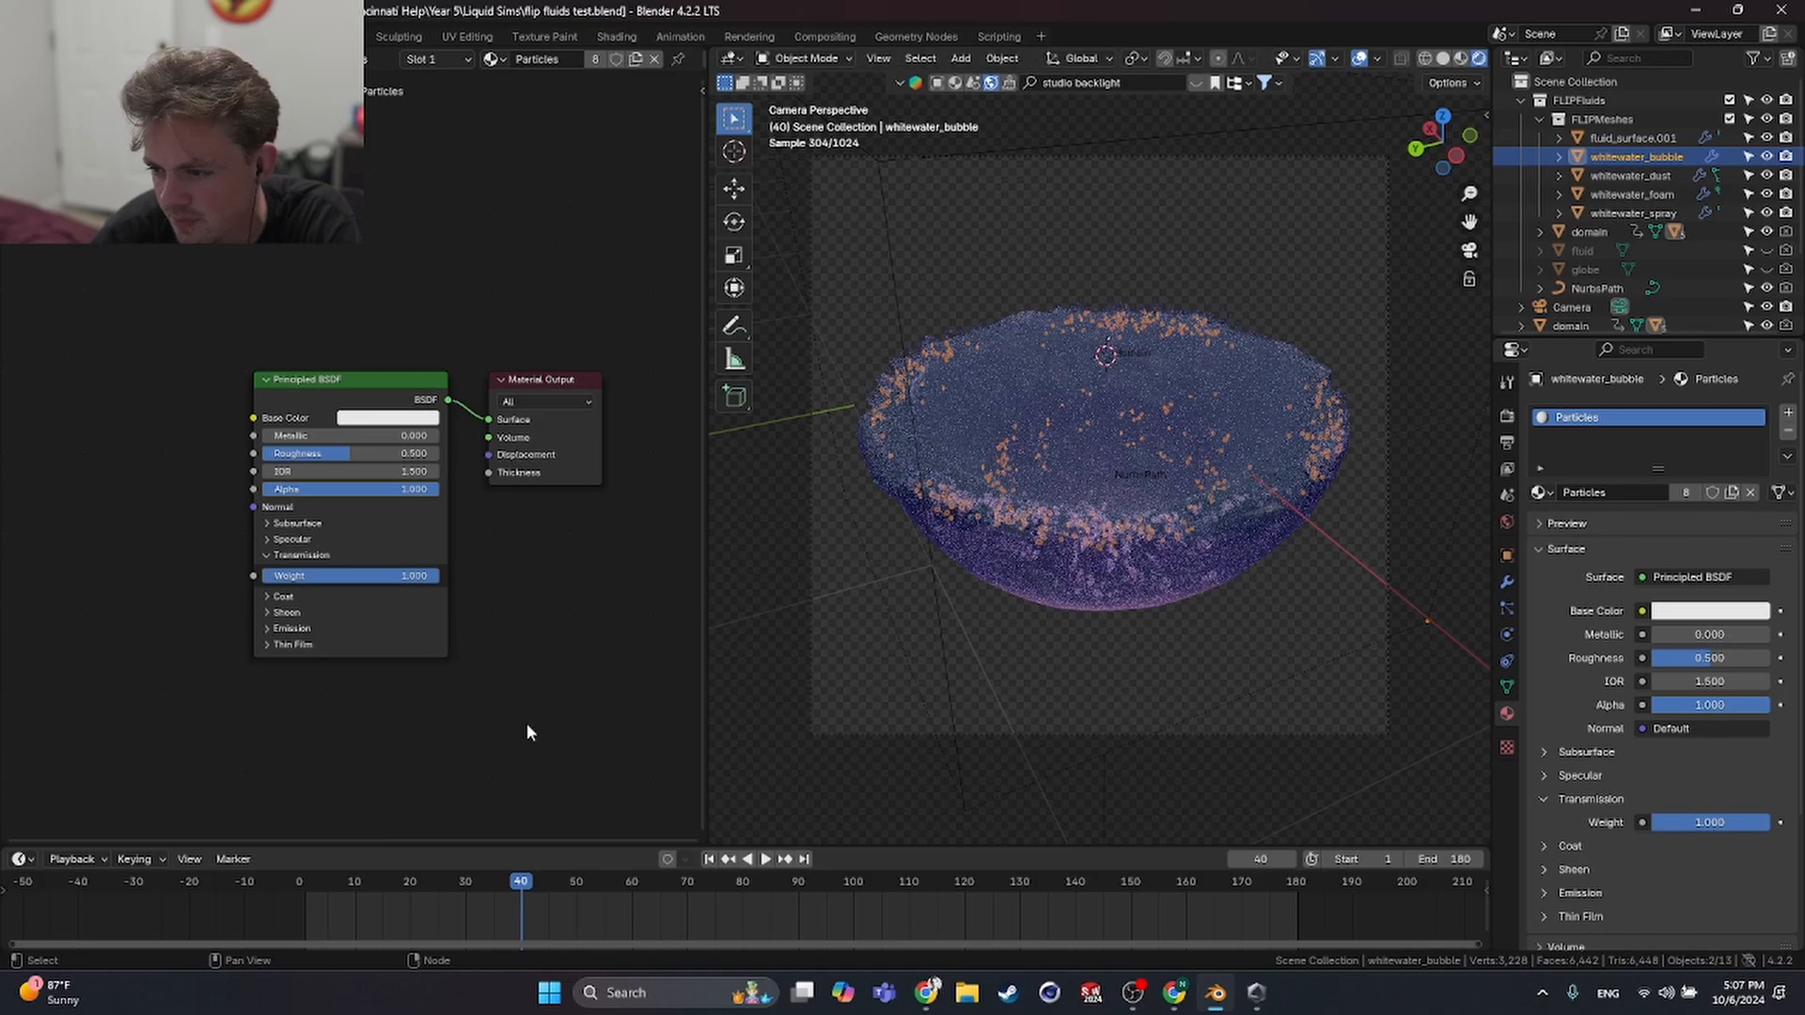
- Try a transmission weight of 1 on the fluid surface's water material and test it with a render of the current frame
left_click(1092, 573)
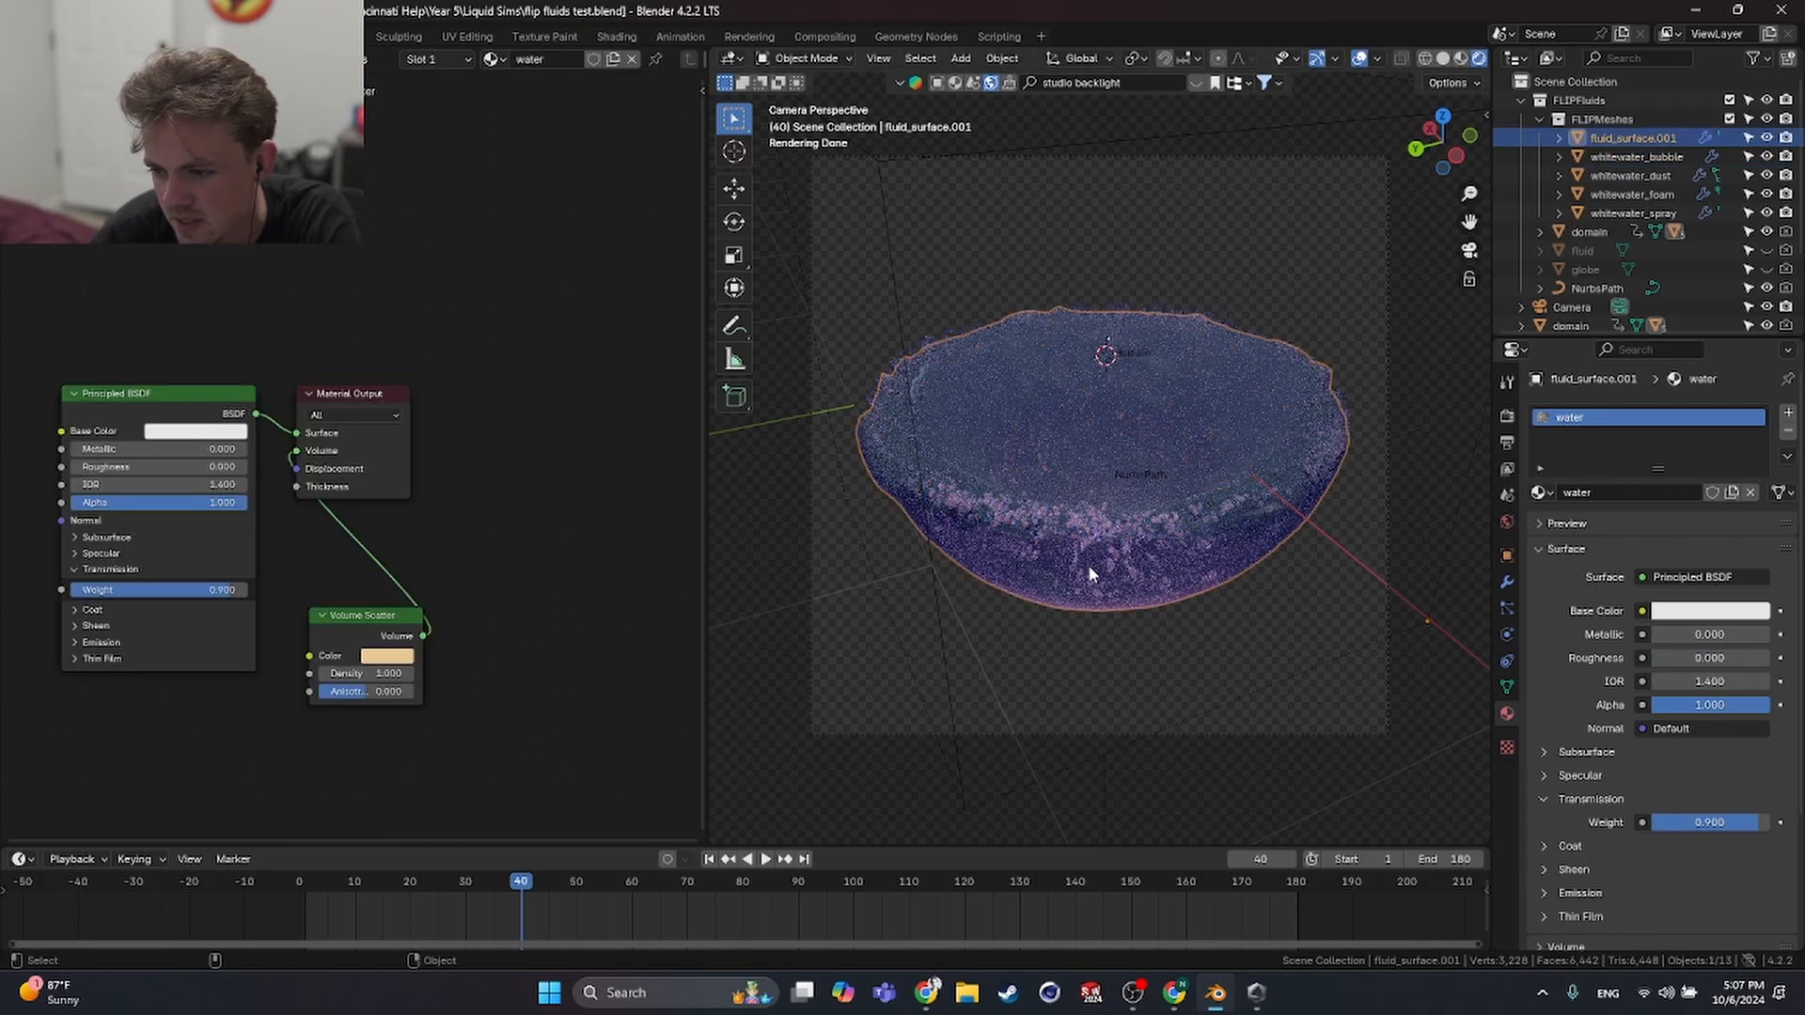
middle_click_drag(195, 549, 340, 539)
left_click_drag(268, 578, 310, 578)
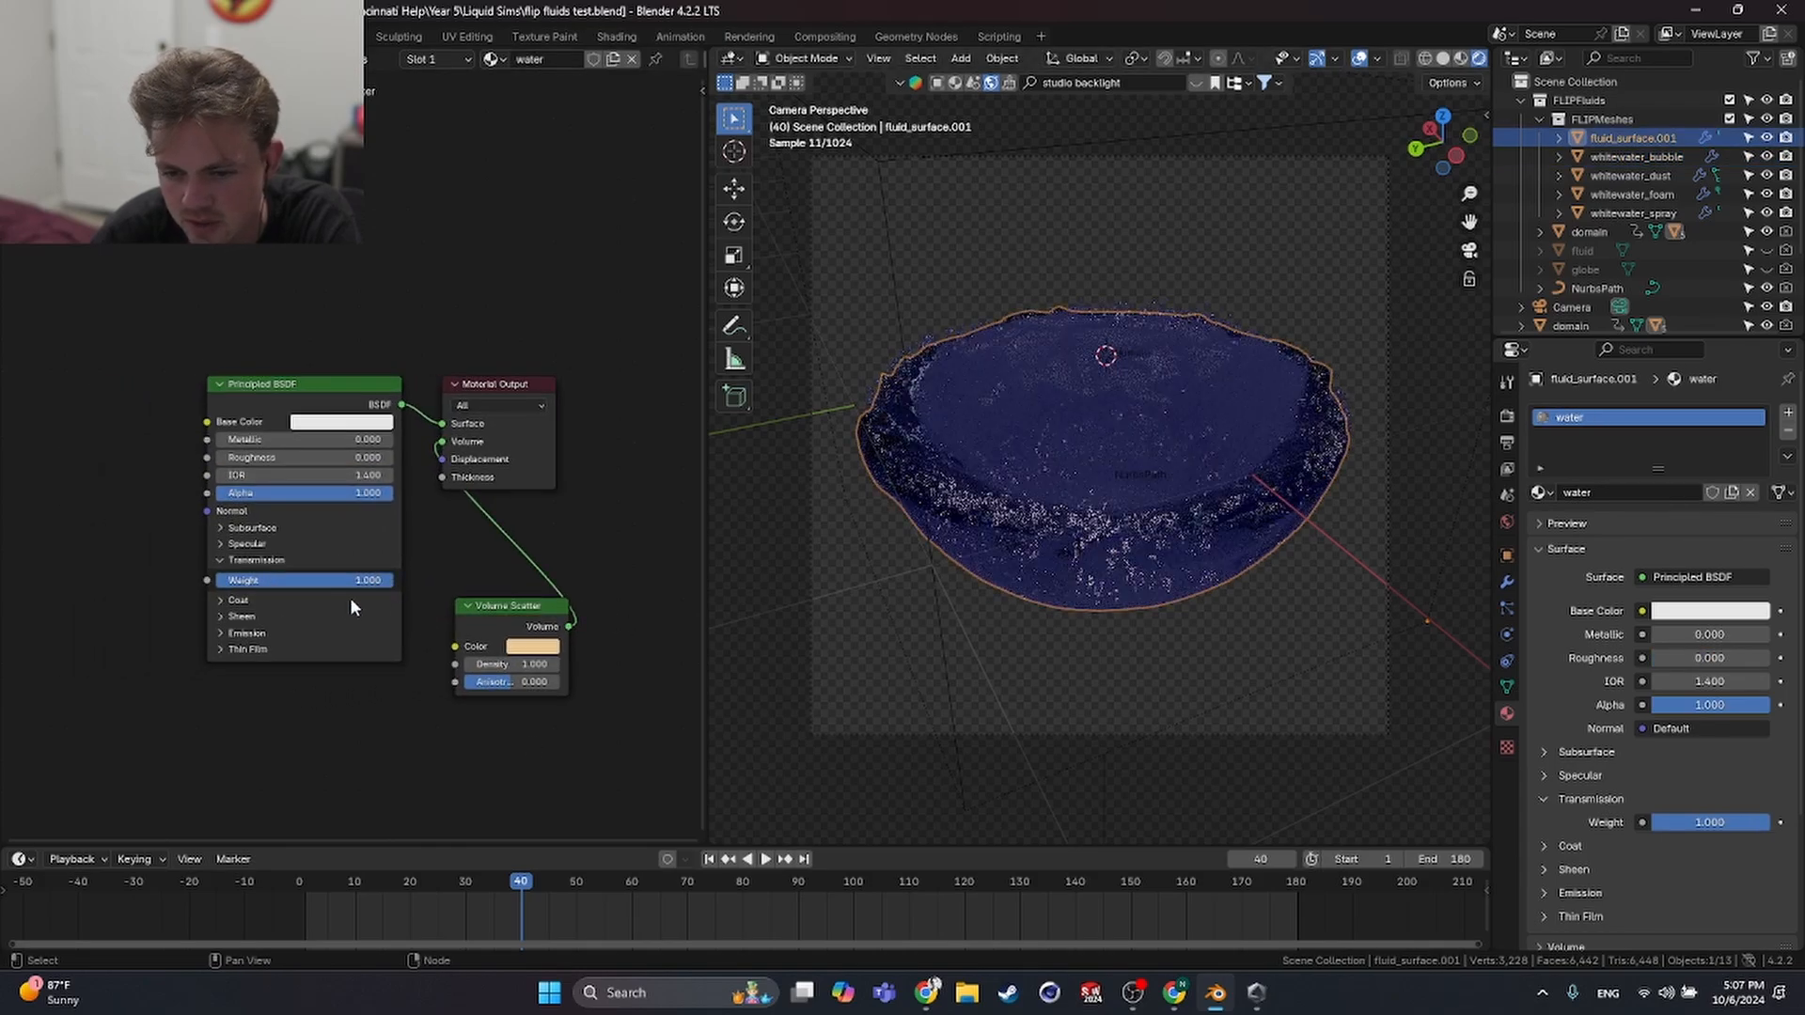
key("F12")
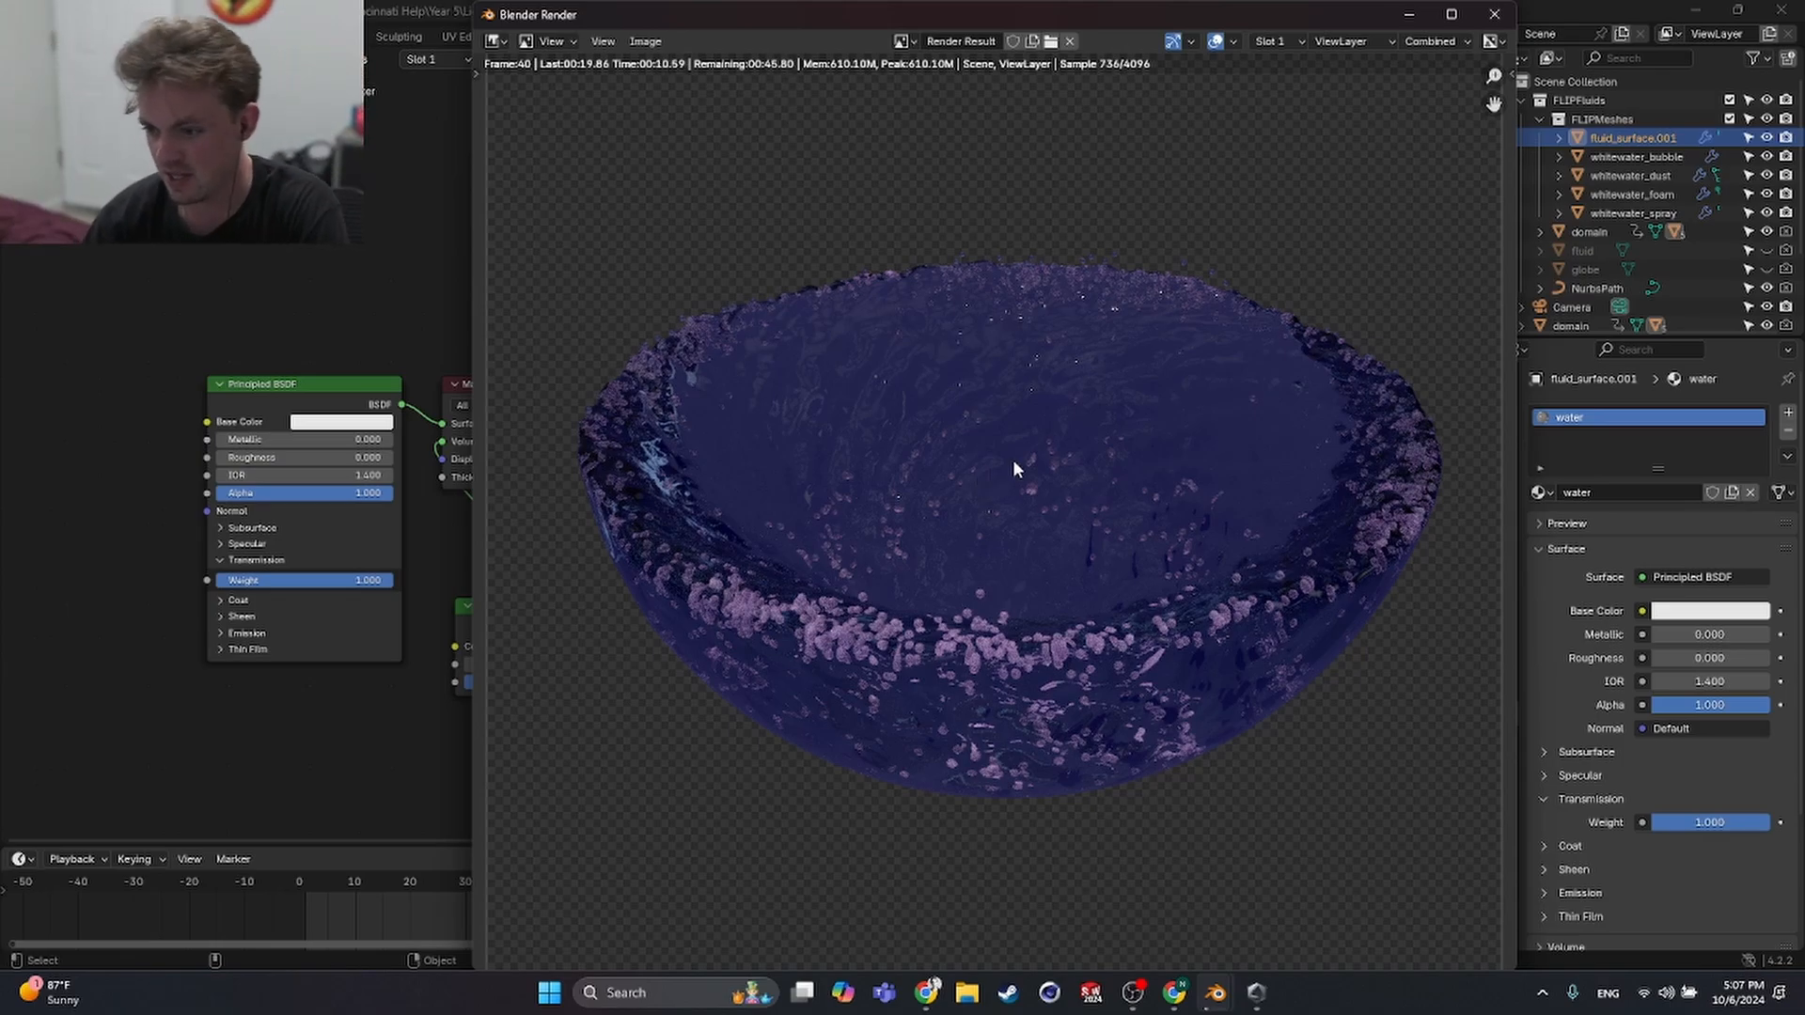
left_click(1482, 20)
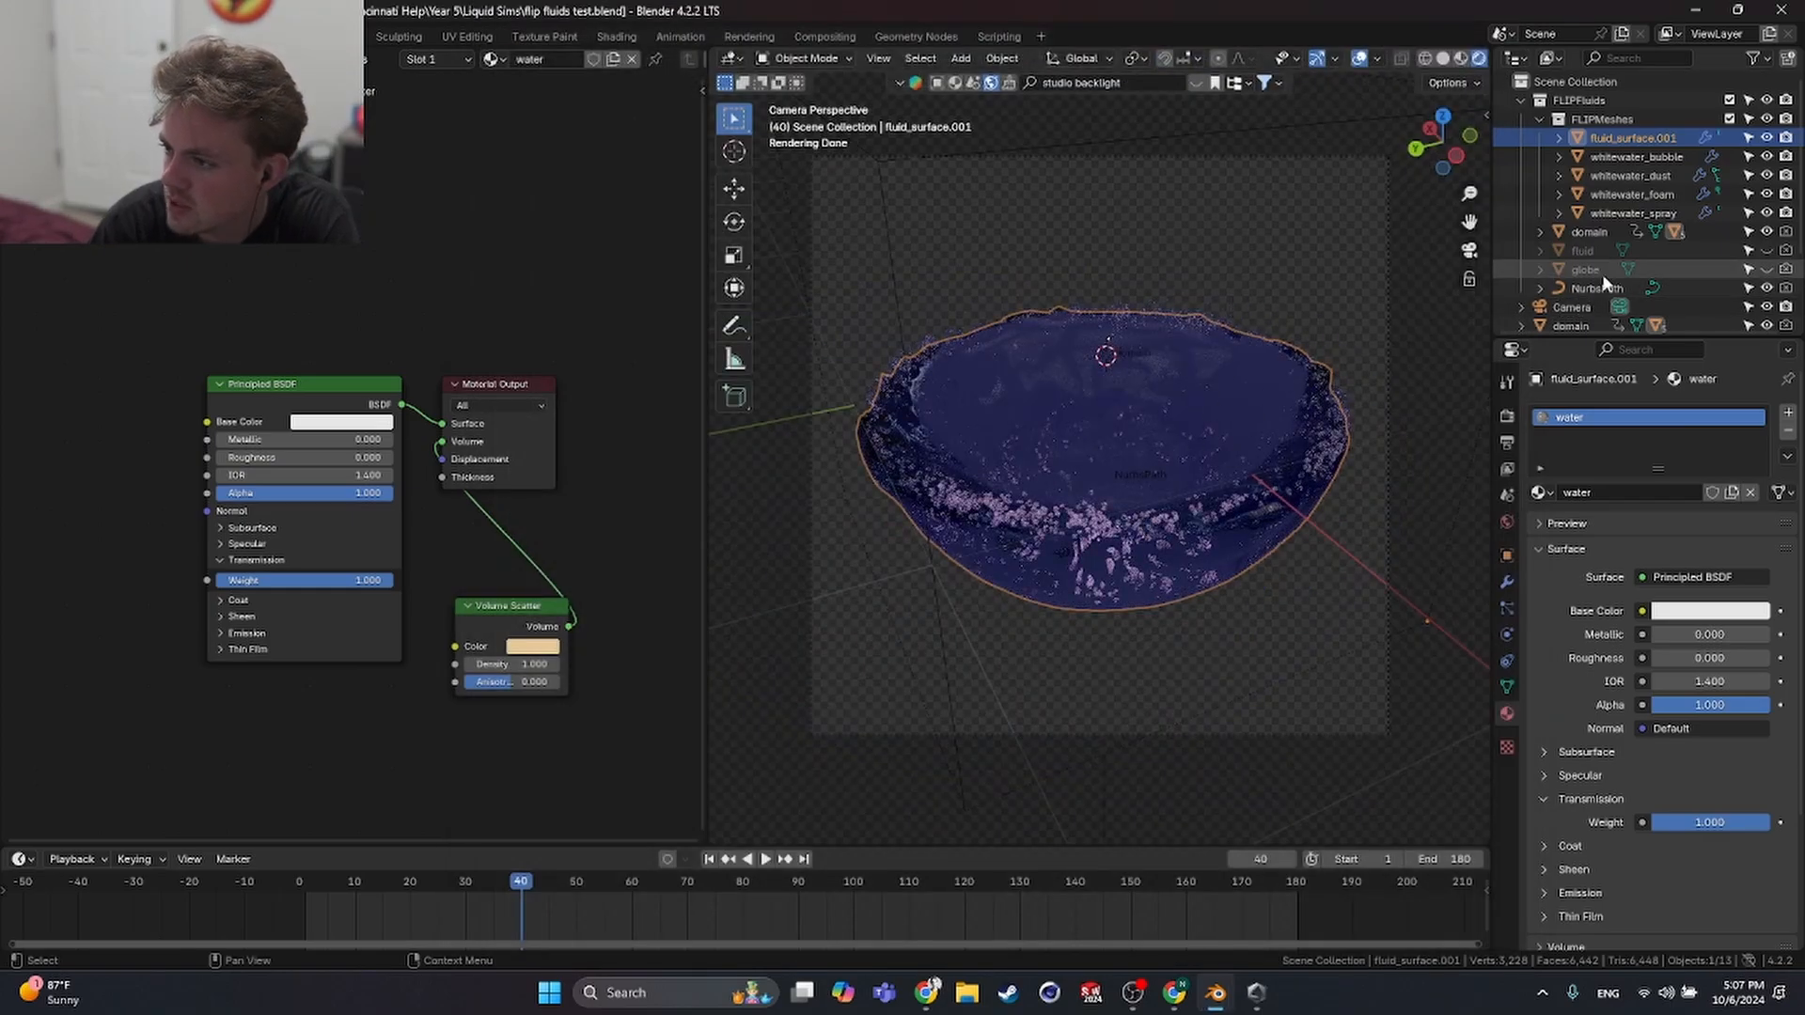
- Move the Point light along the global Z axis
scroll(1598, 249, "down", 3)
left_click(1575, 297)
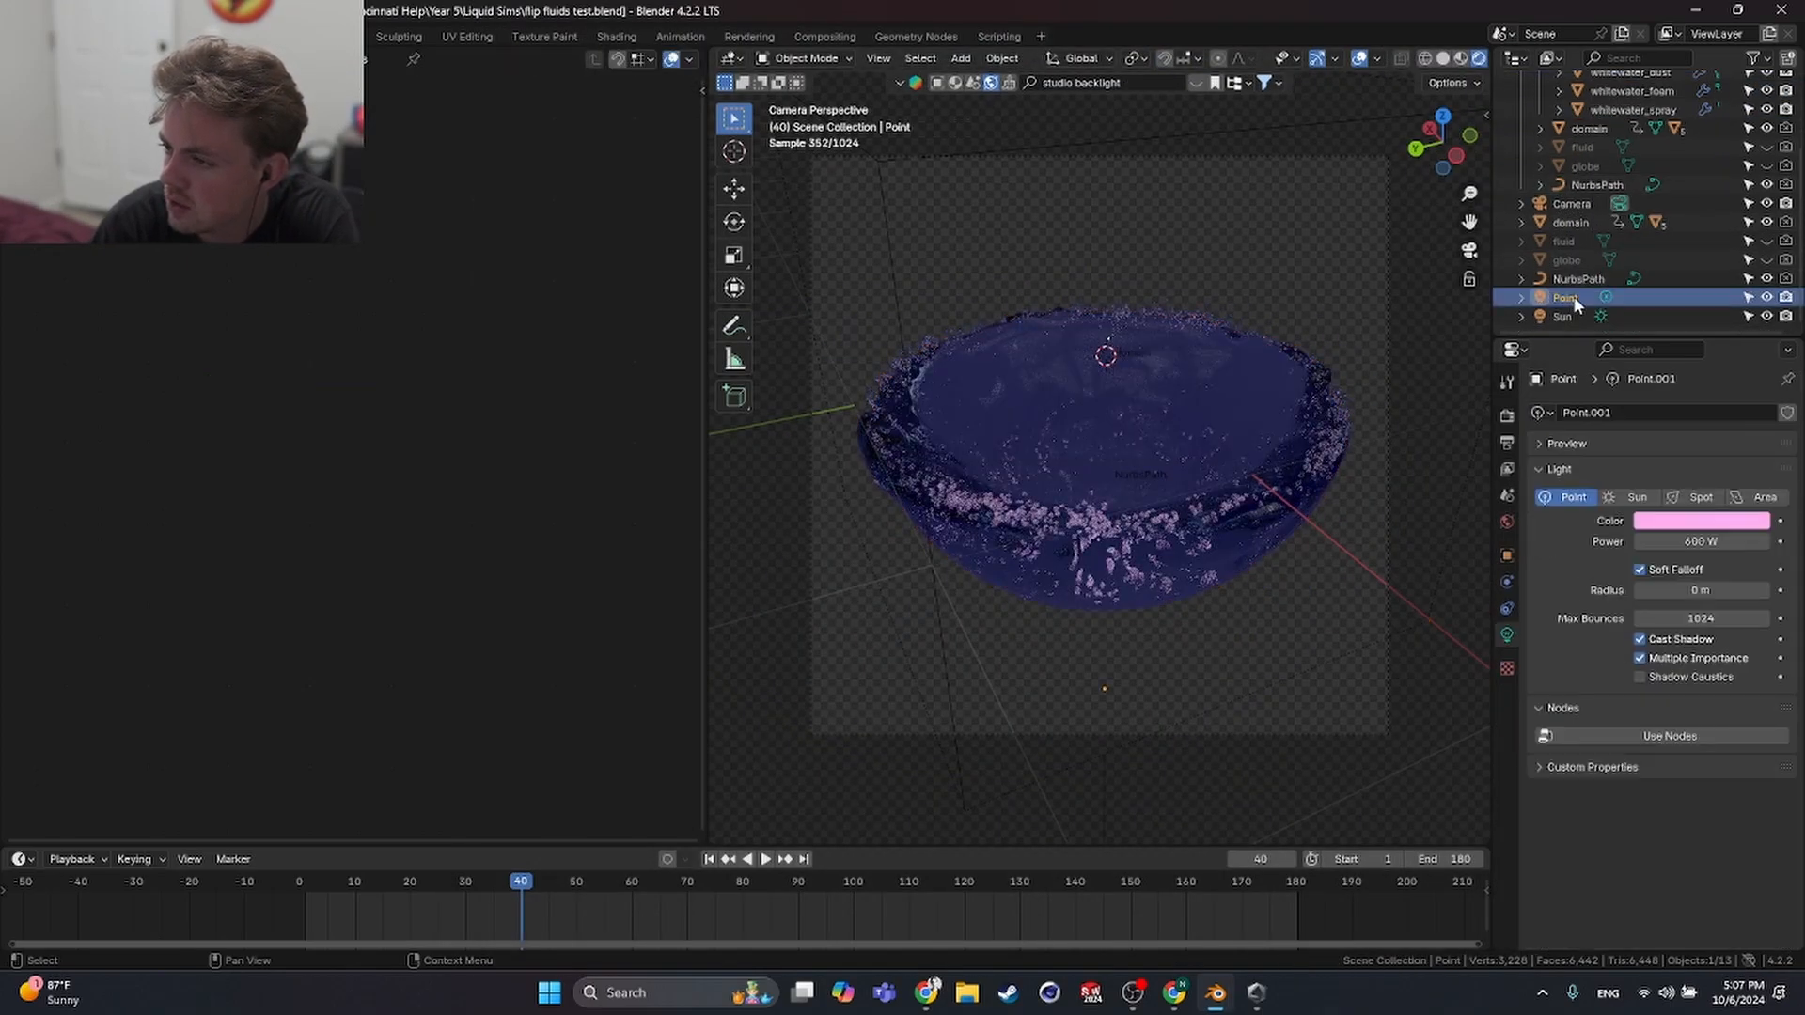
key("g")
key("z")
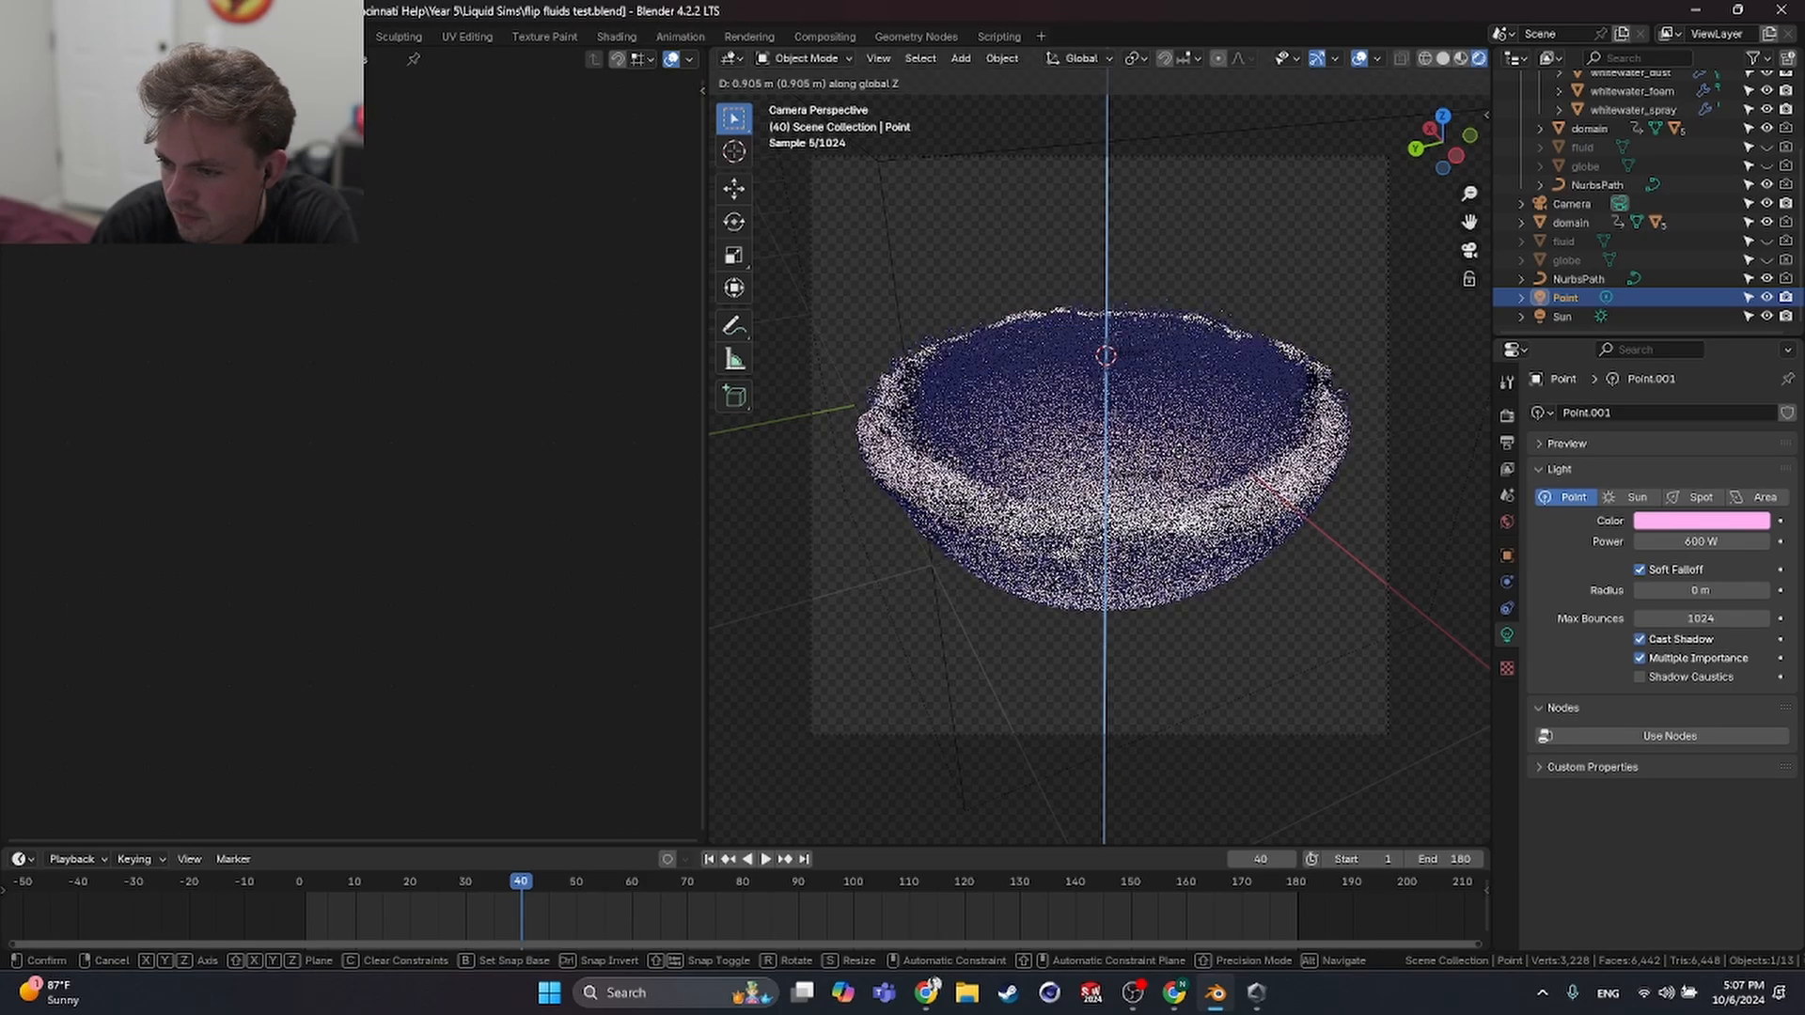
left_click(1178, 454)
- Try transmission weights of 0.482, 0.195 and 0.2 on the fluid surface's water material
left_click(1084, 423)
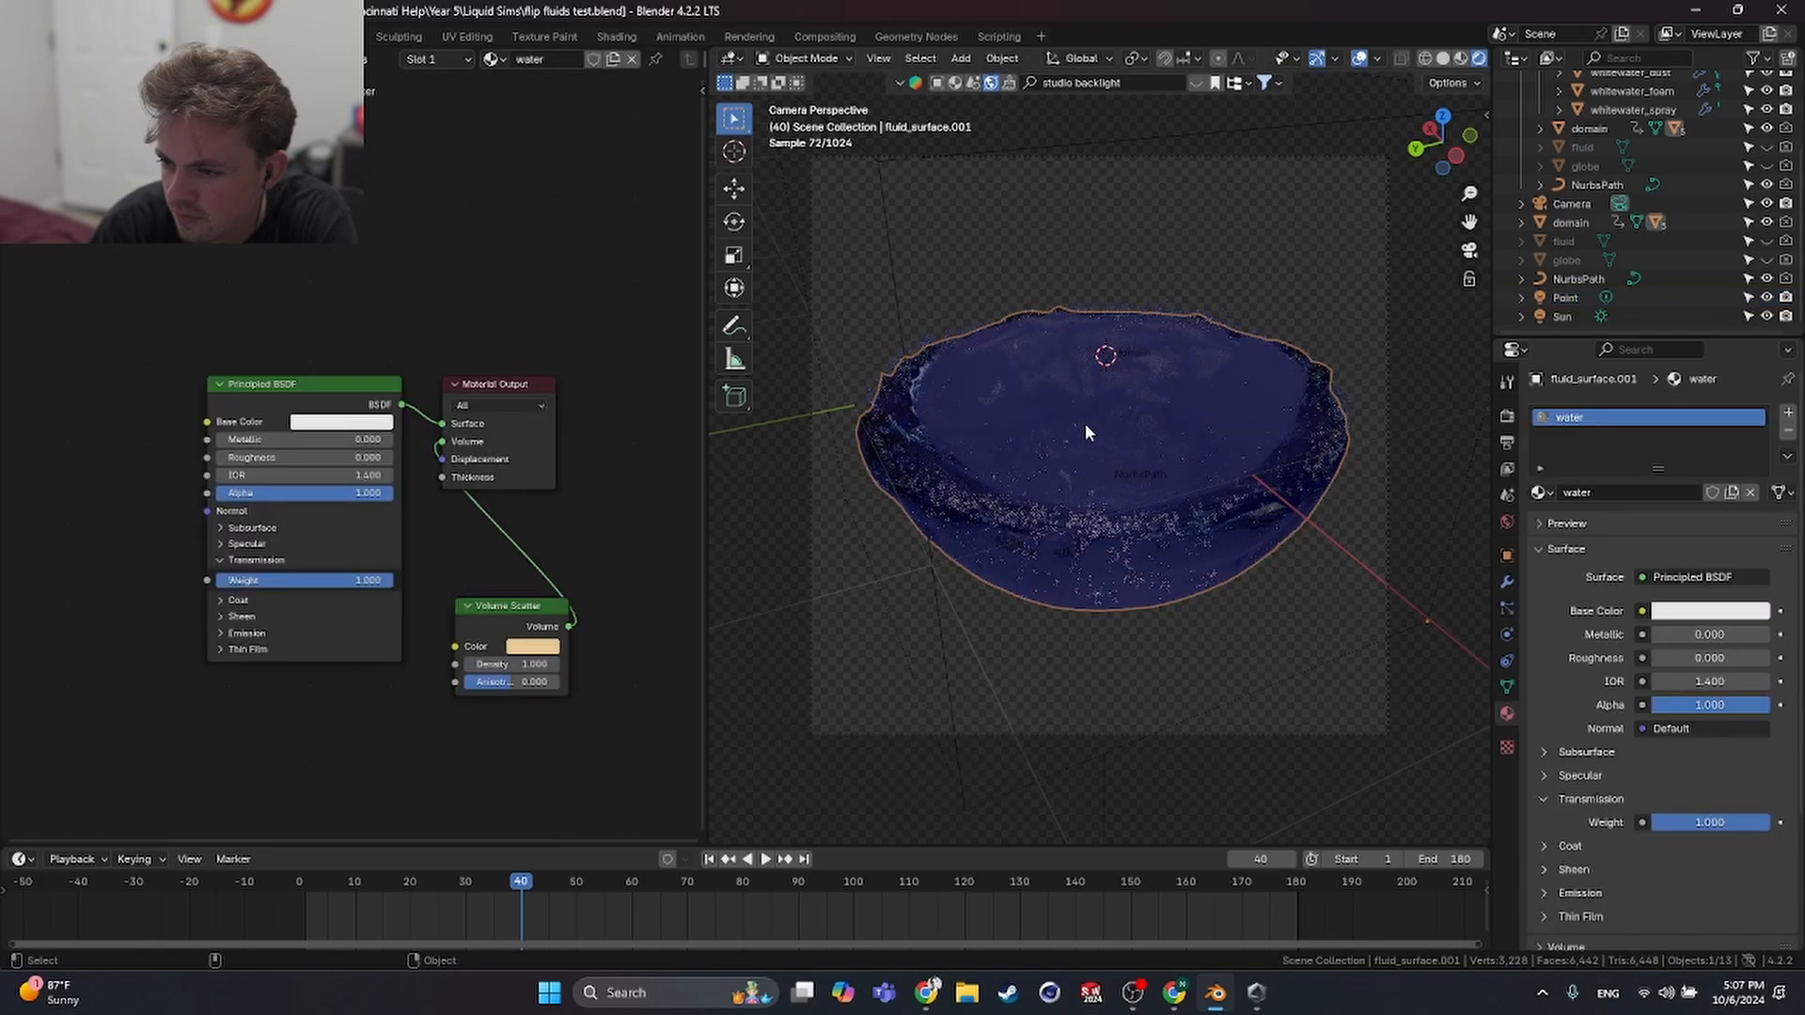
left_click_drag(334, 493, 391, 497)
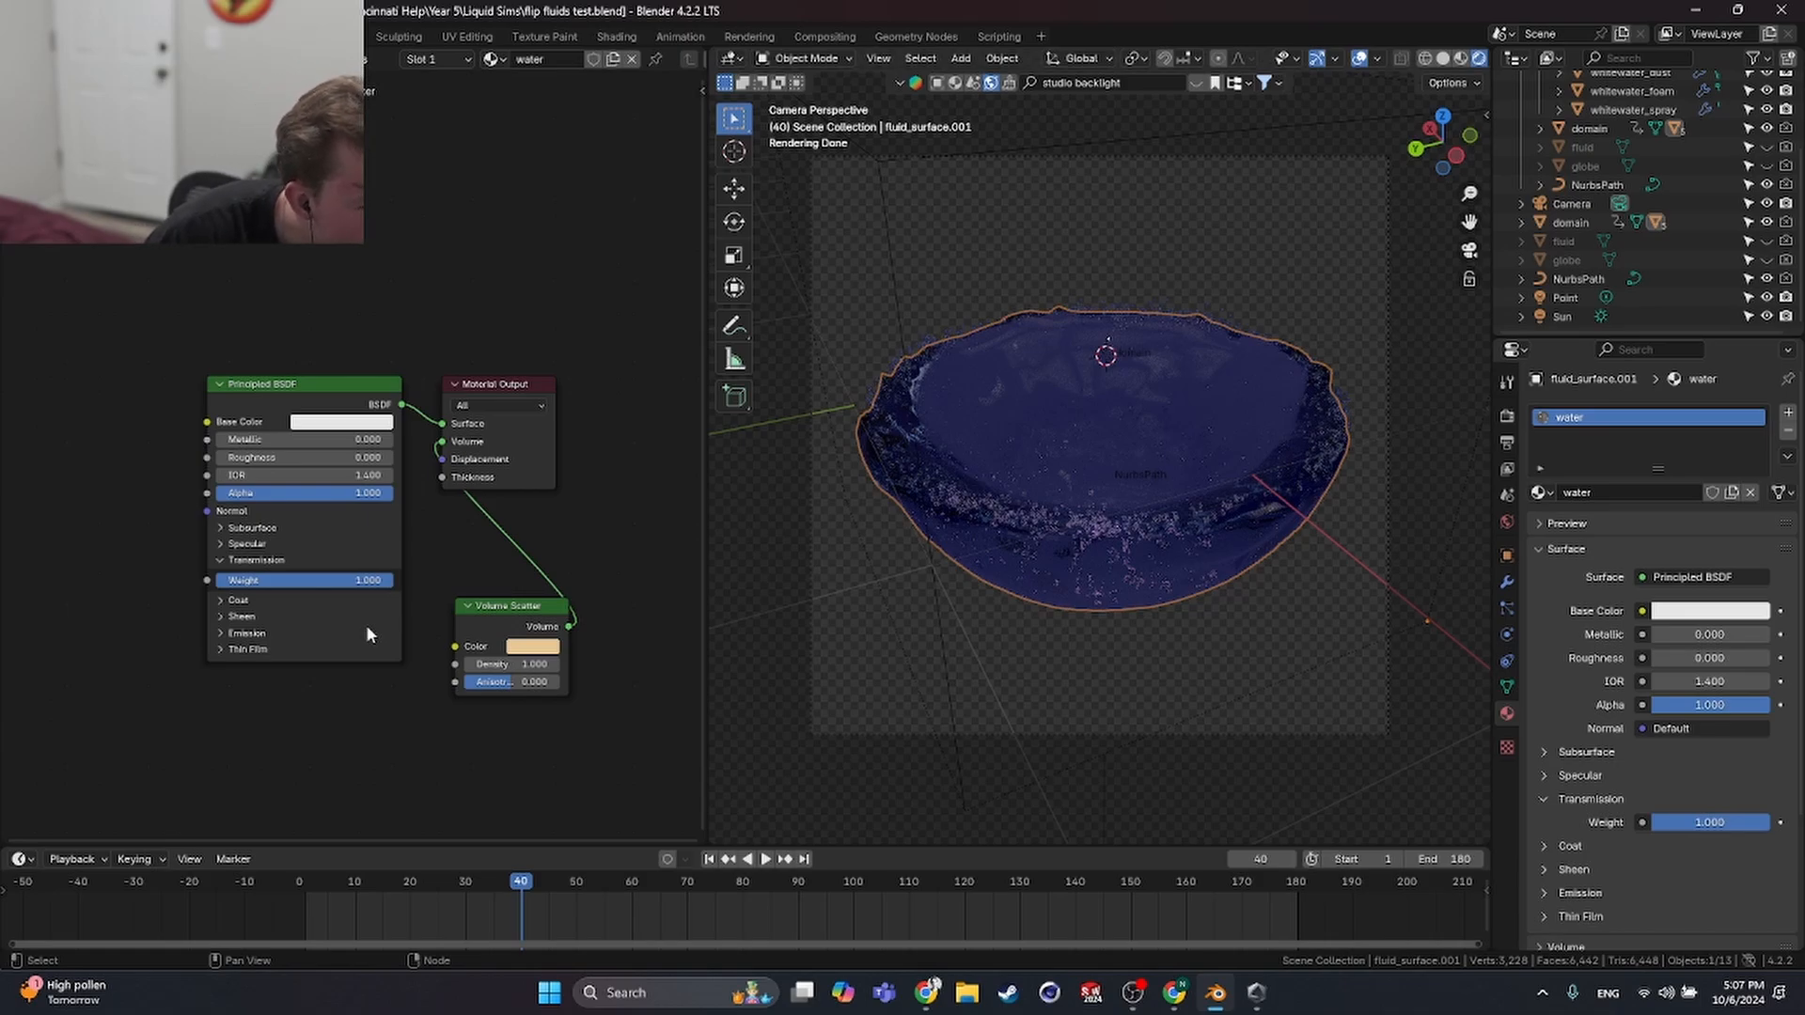
left_click_drag(363, 580, 272, 580)
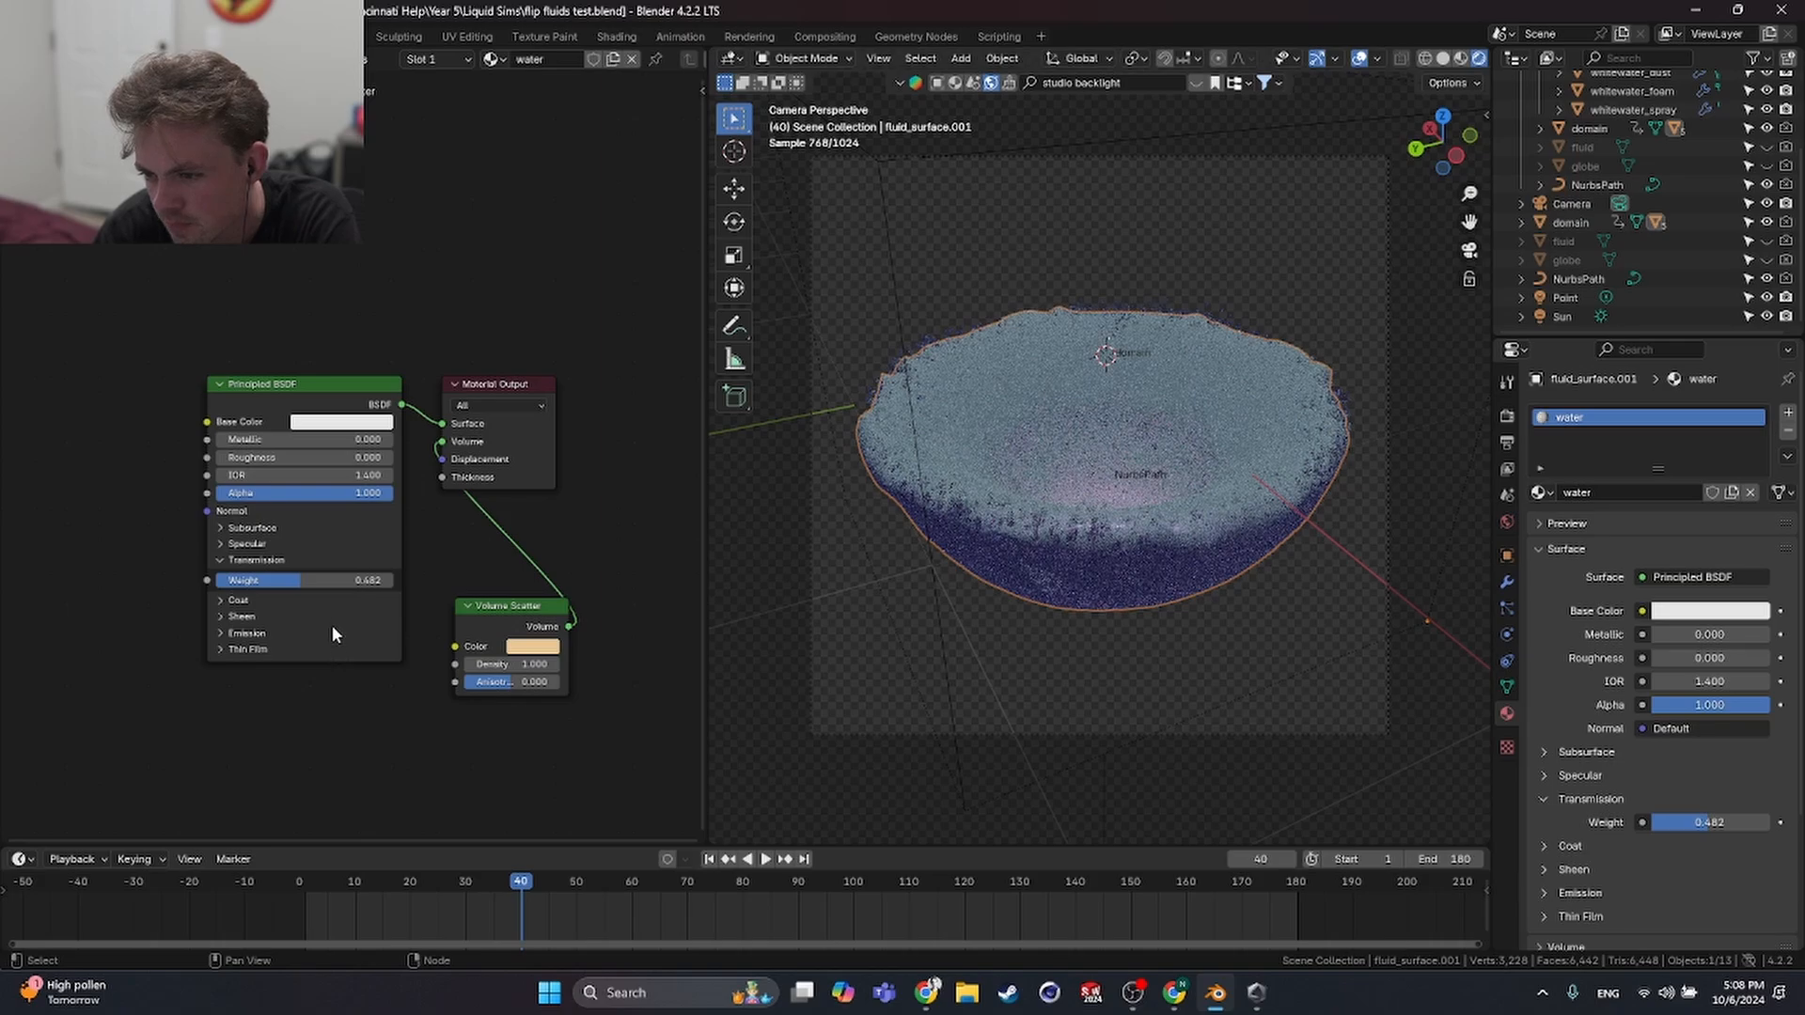
left_click_drag(317, 581, 251, 584)
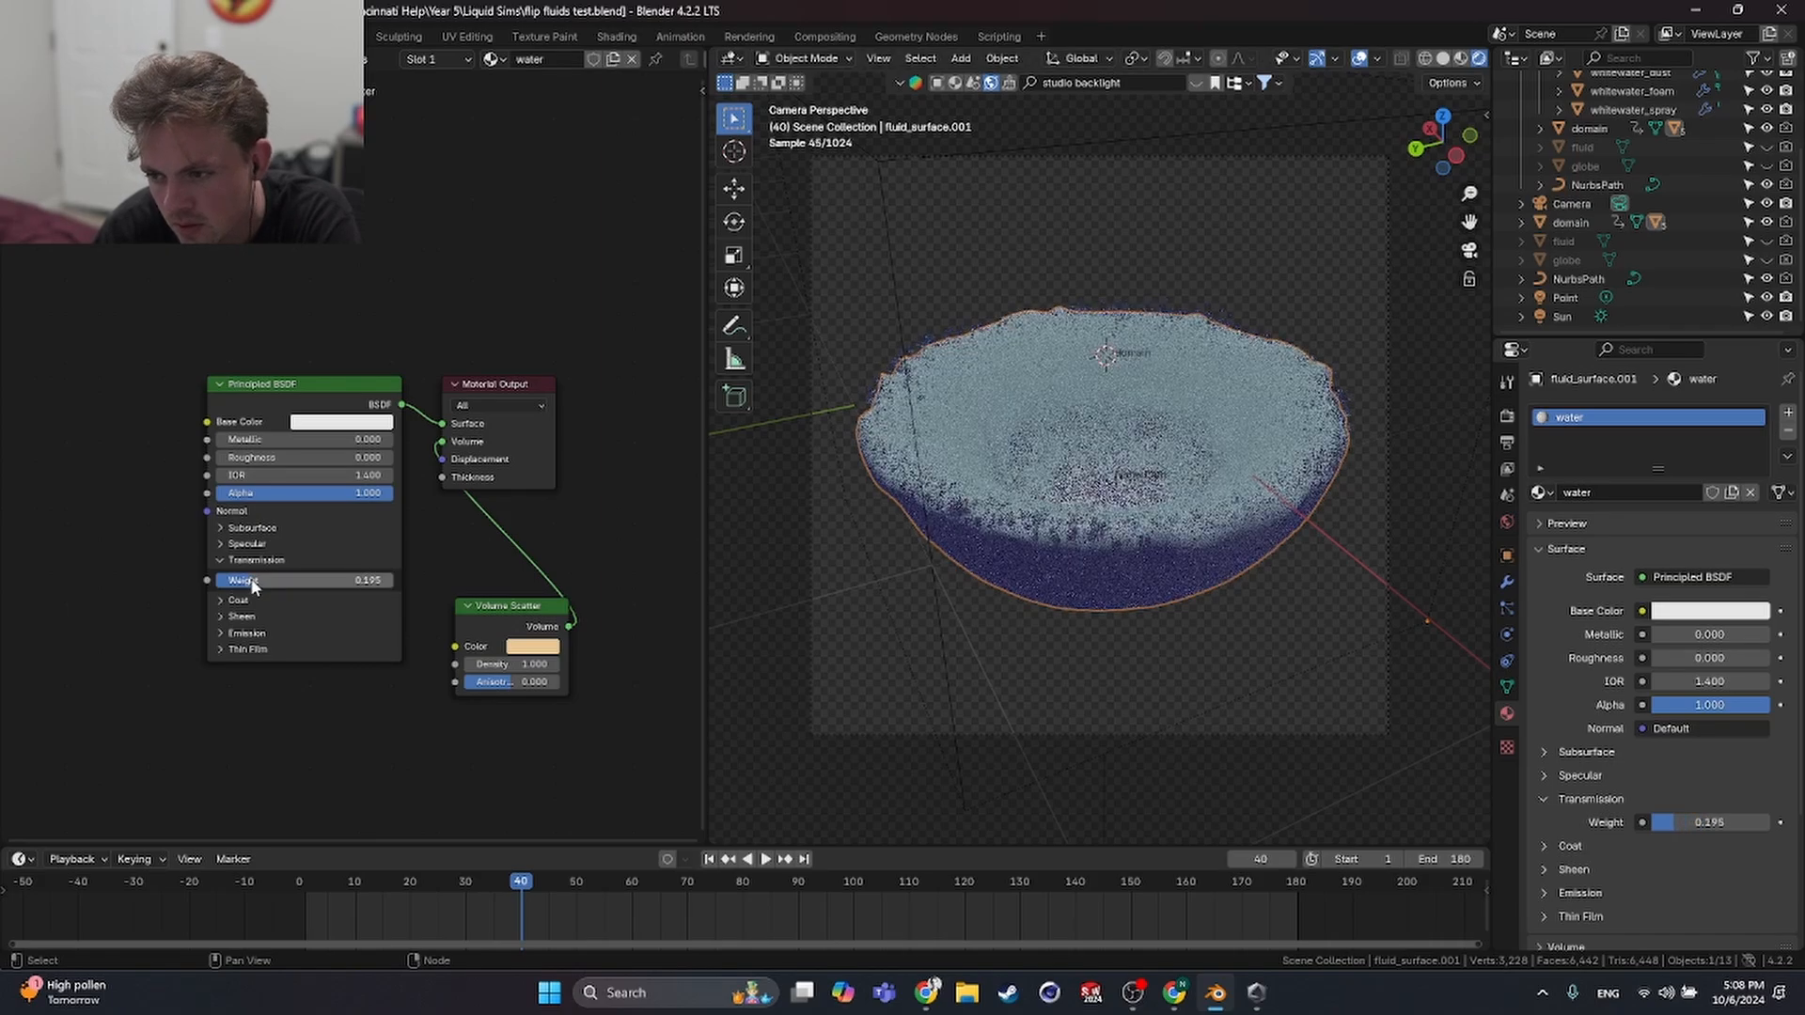
left_click(252, 582)
type("0.2")
key("Return")
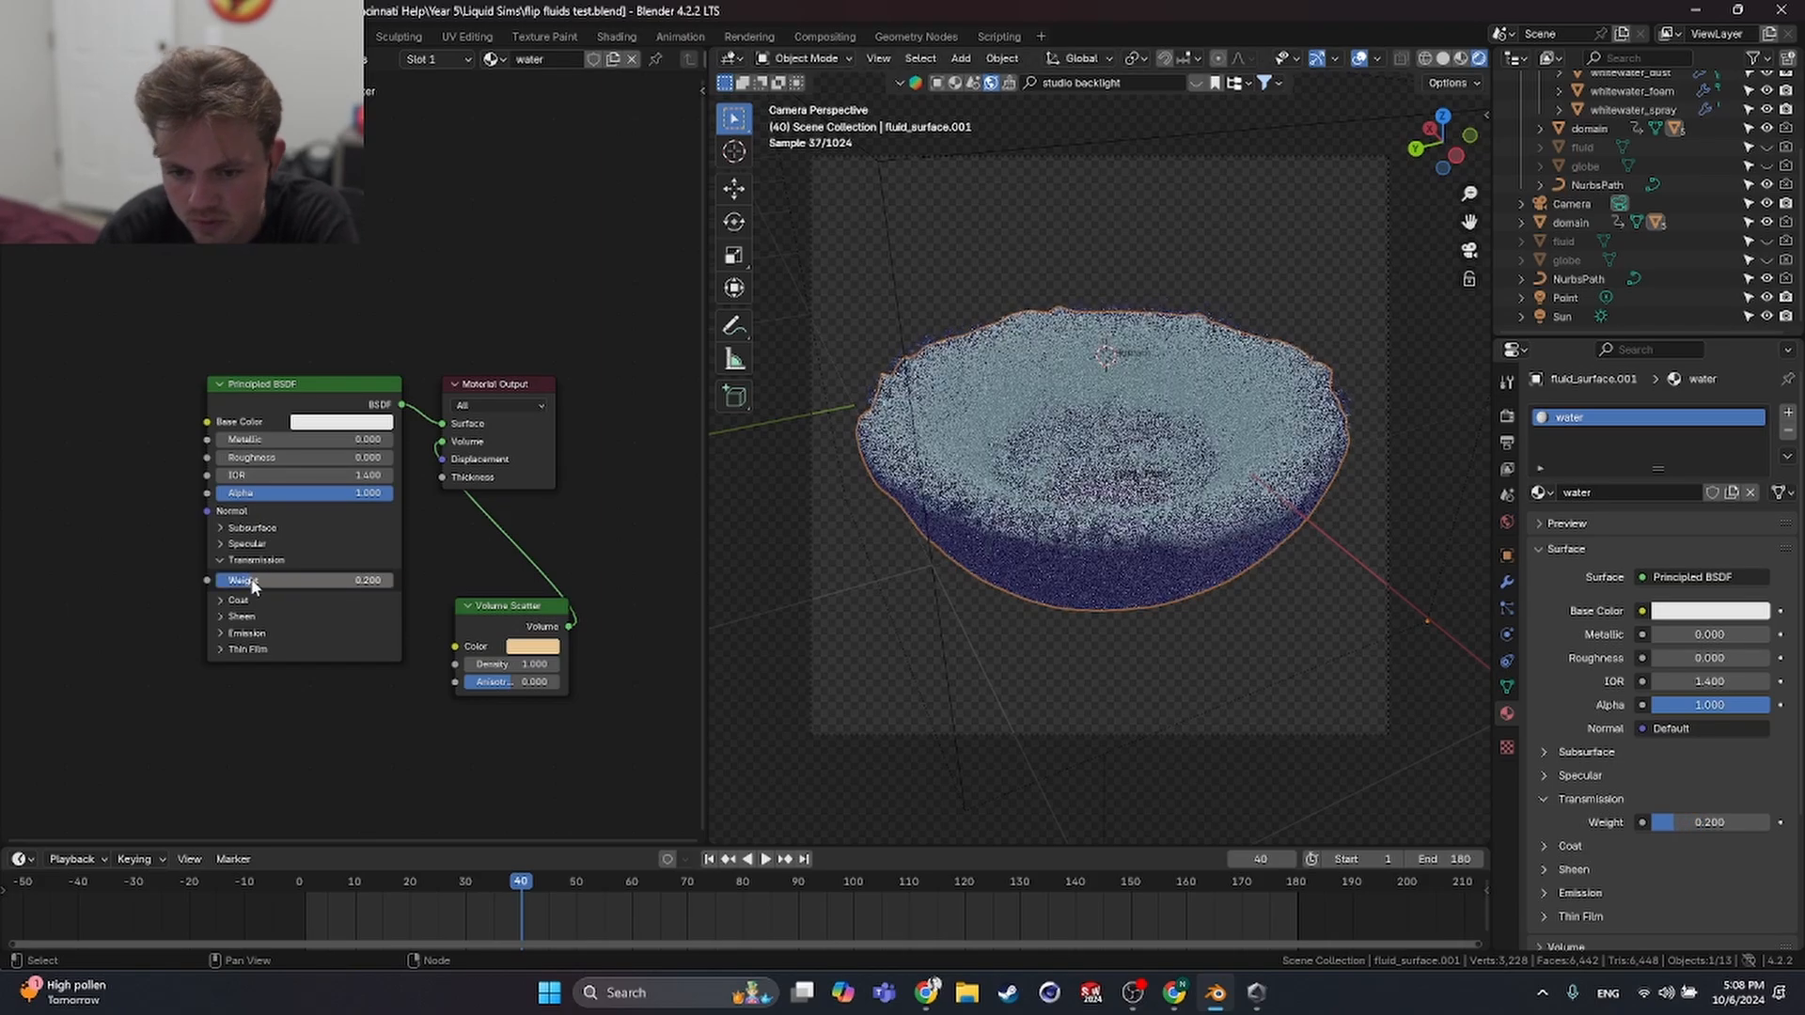
- Set the water material's transmission weight to 0.1 and check it with a test render of the current frame
left_click(333, 581)
type("0.1")
key("Return")
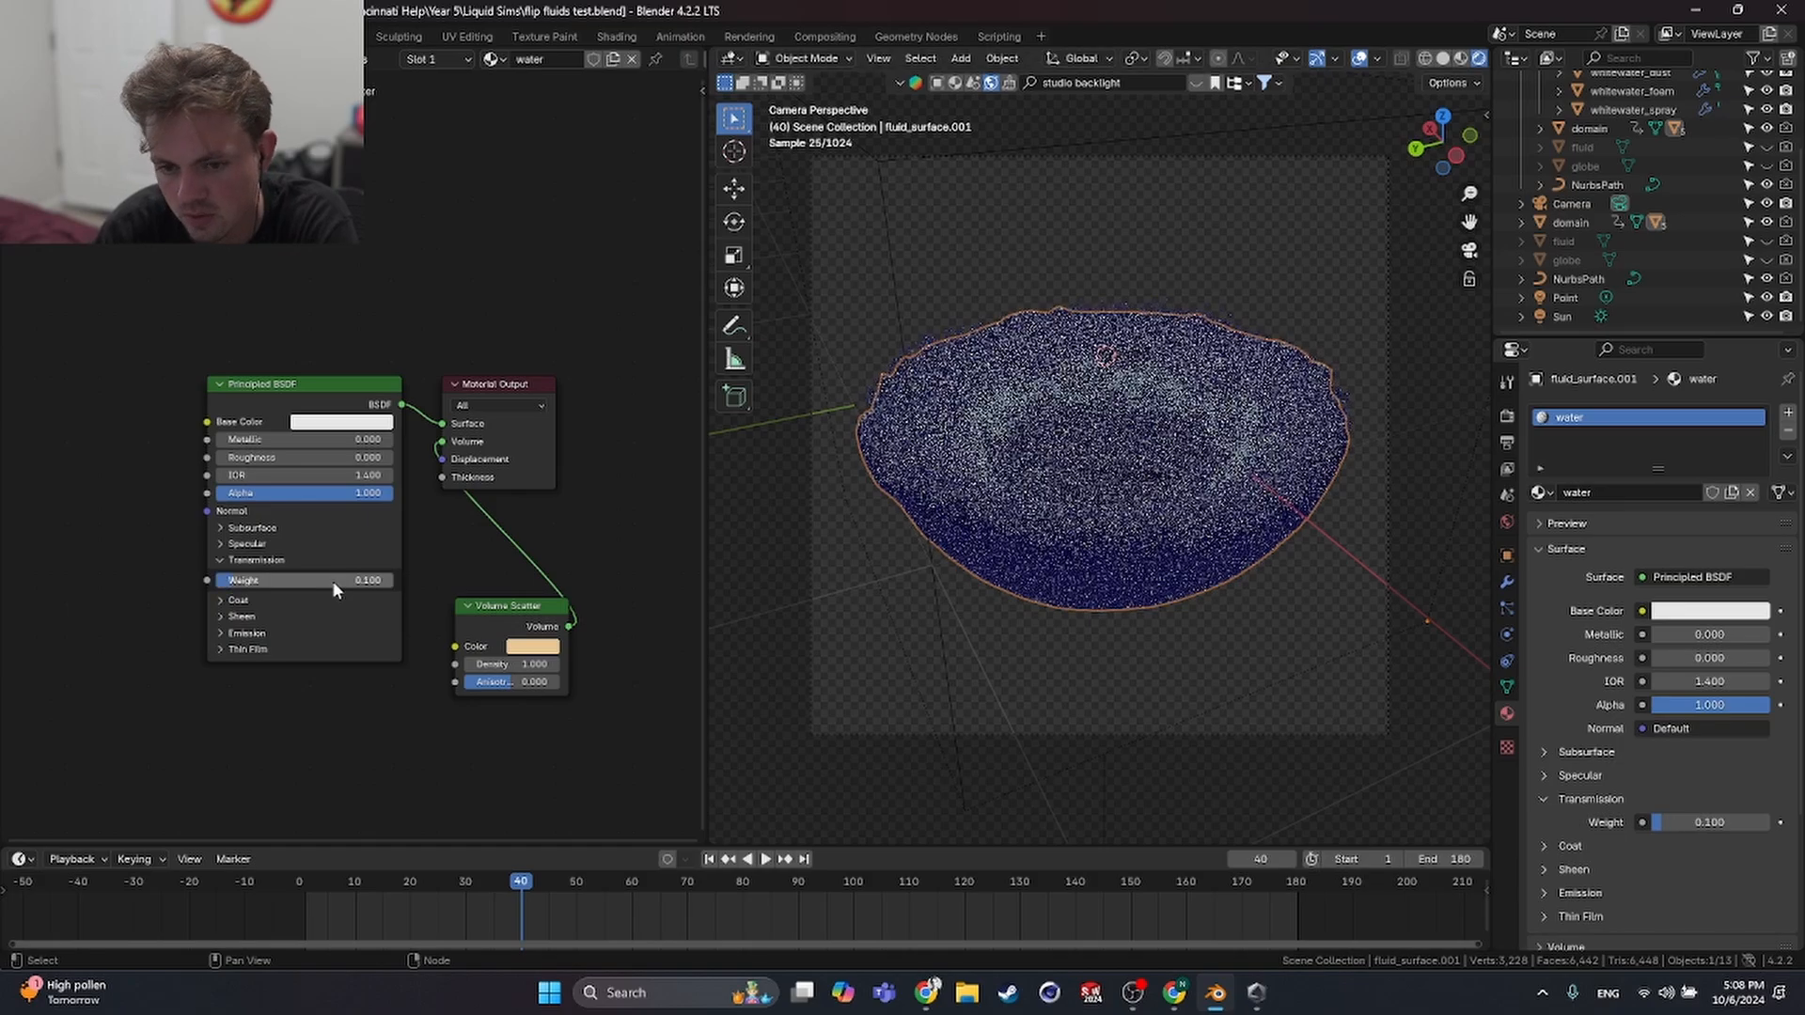
key("F12")
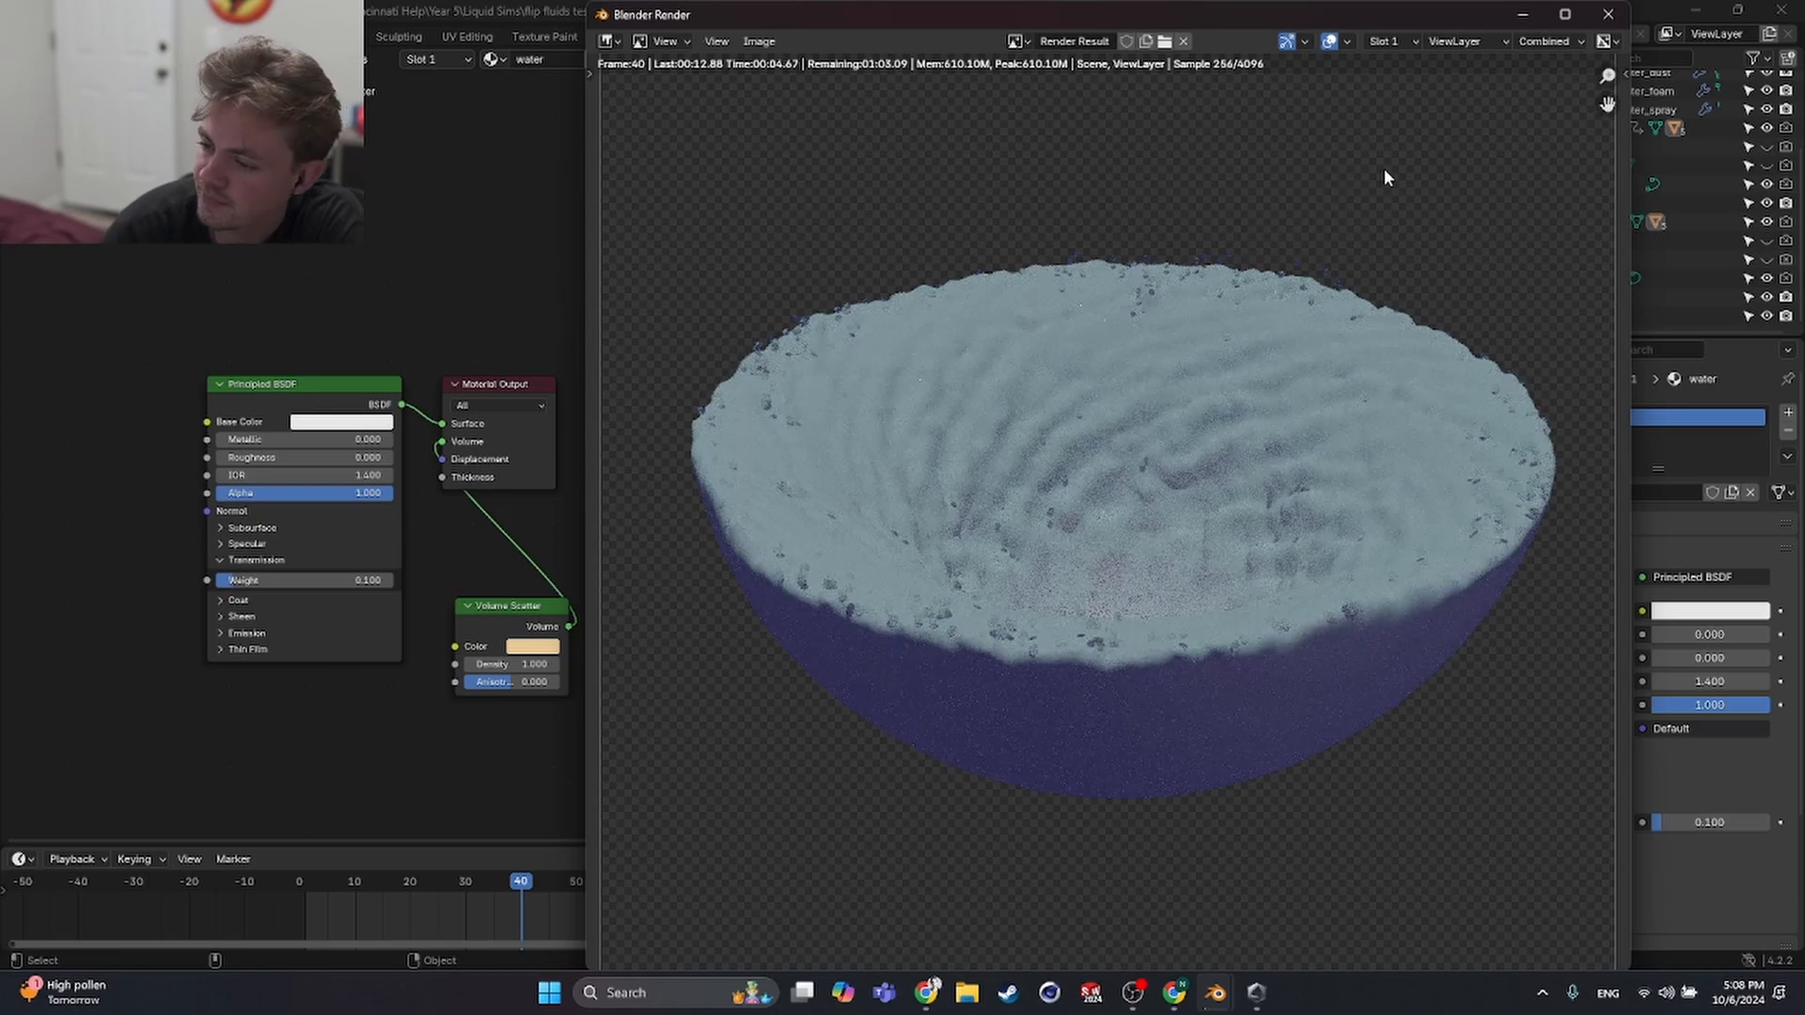
left_click(1608, 15)
- Try a transmission weight of 0.8 on the fluid surface's water material
left_click(281, 580)
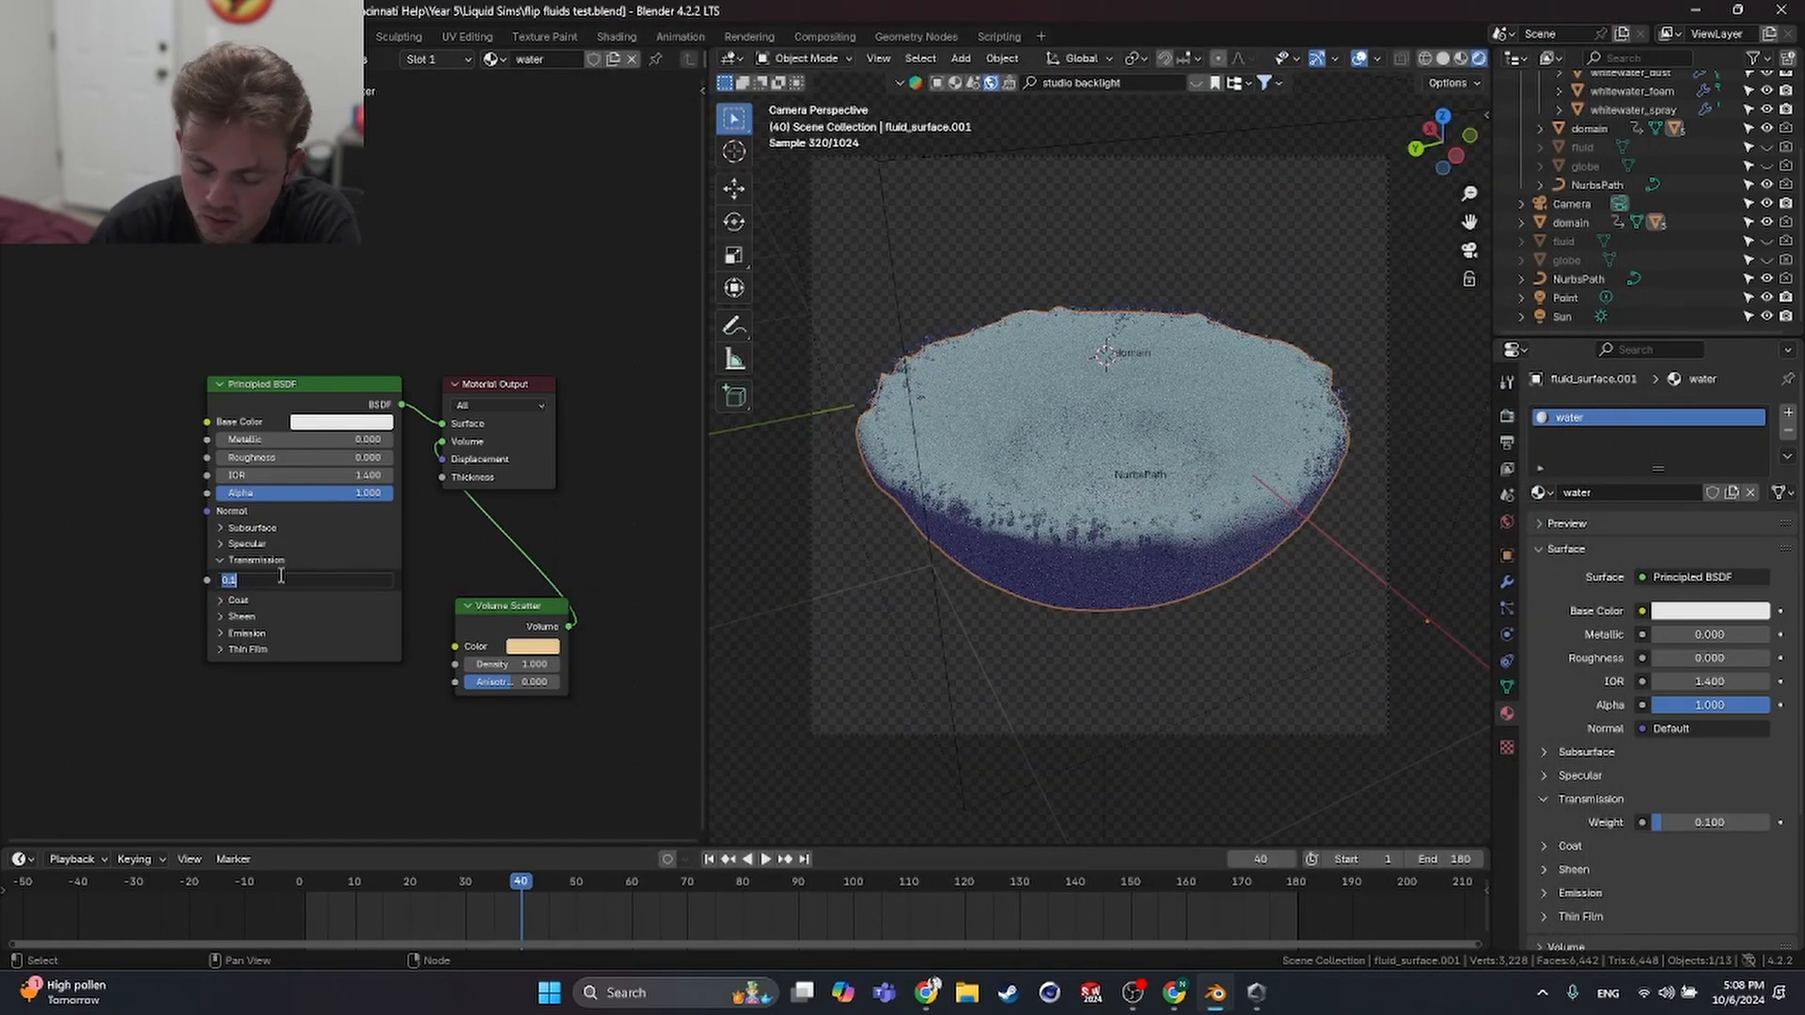
type(".8")
key("Return")
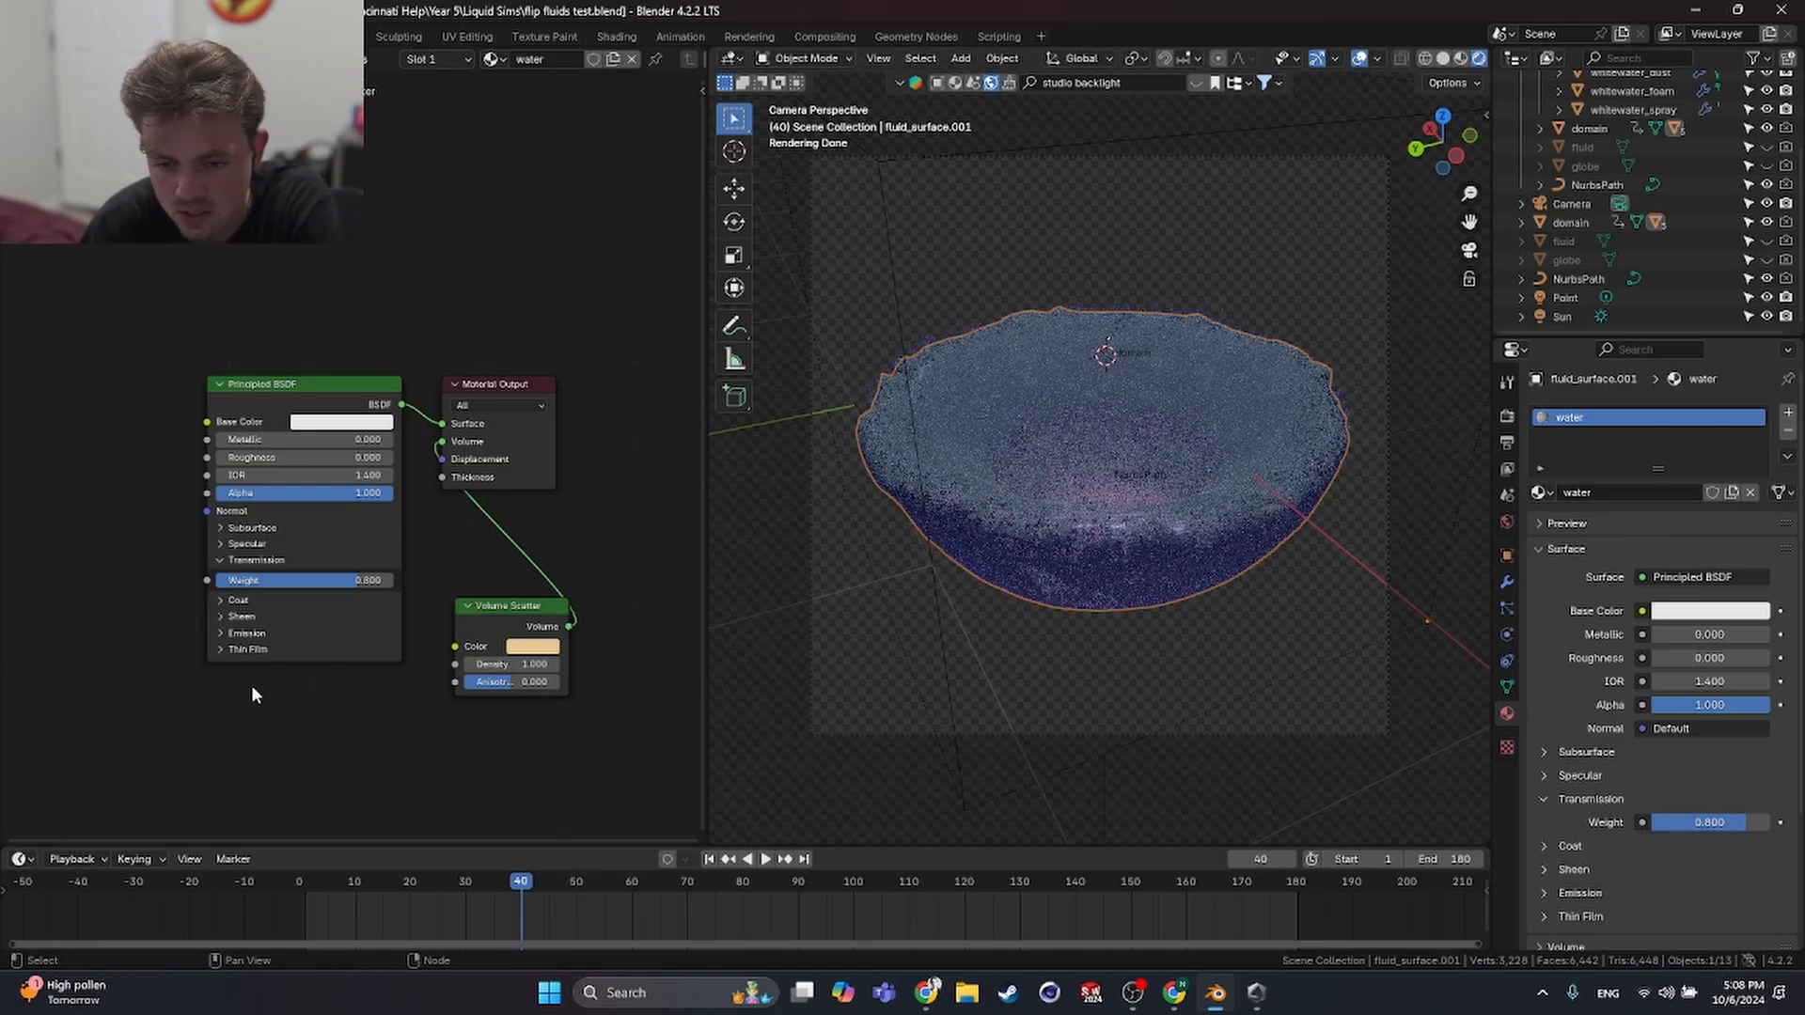
- Set the water material's specular IOR level to 0.5 and check it with a test render of the current frame
left_click(249, 543)
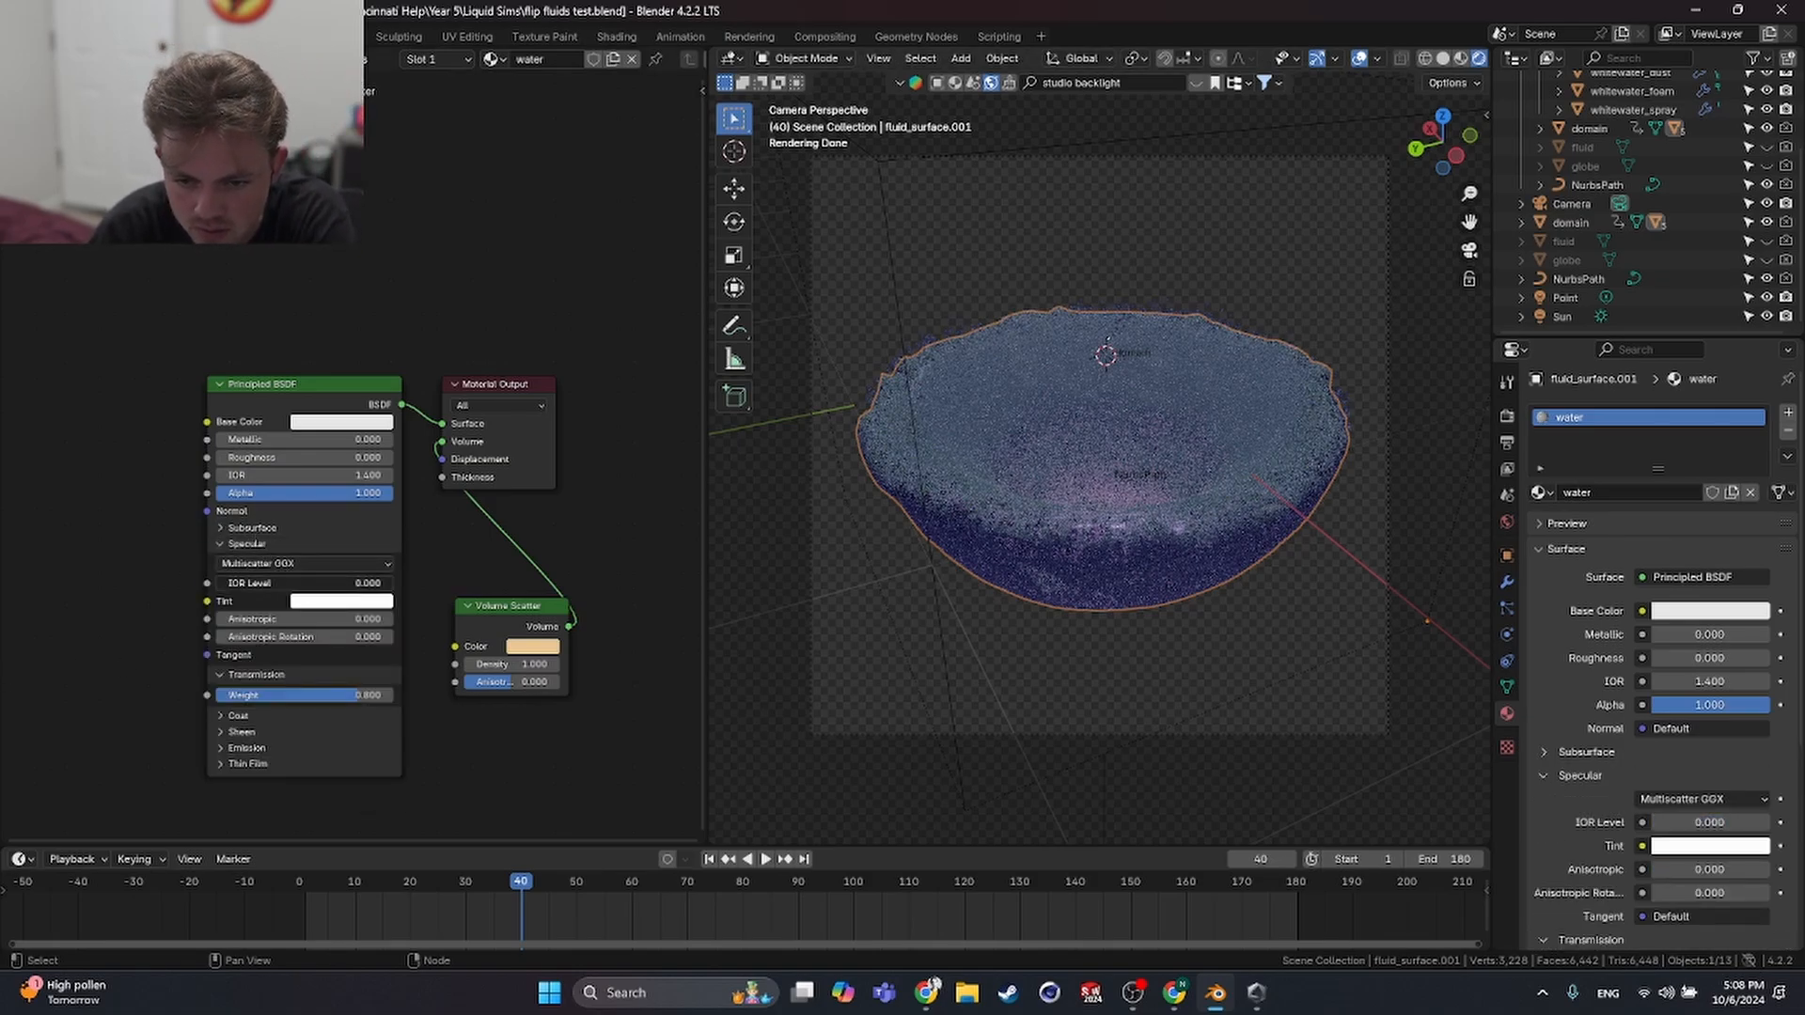
left_click(300, 584)
type("0.5")
key("Return")
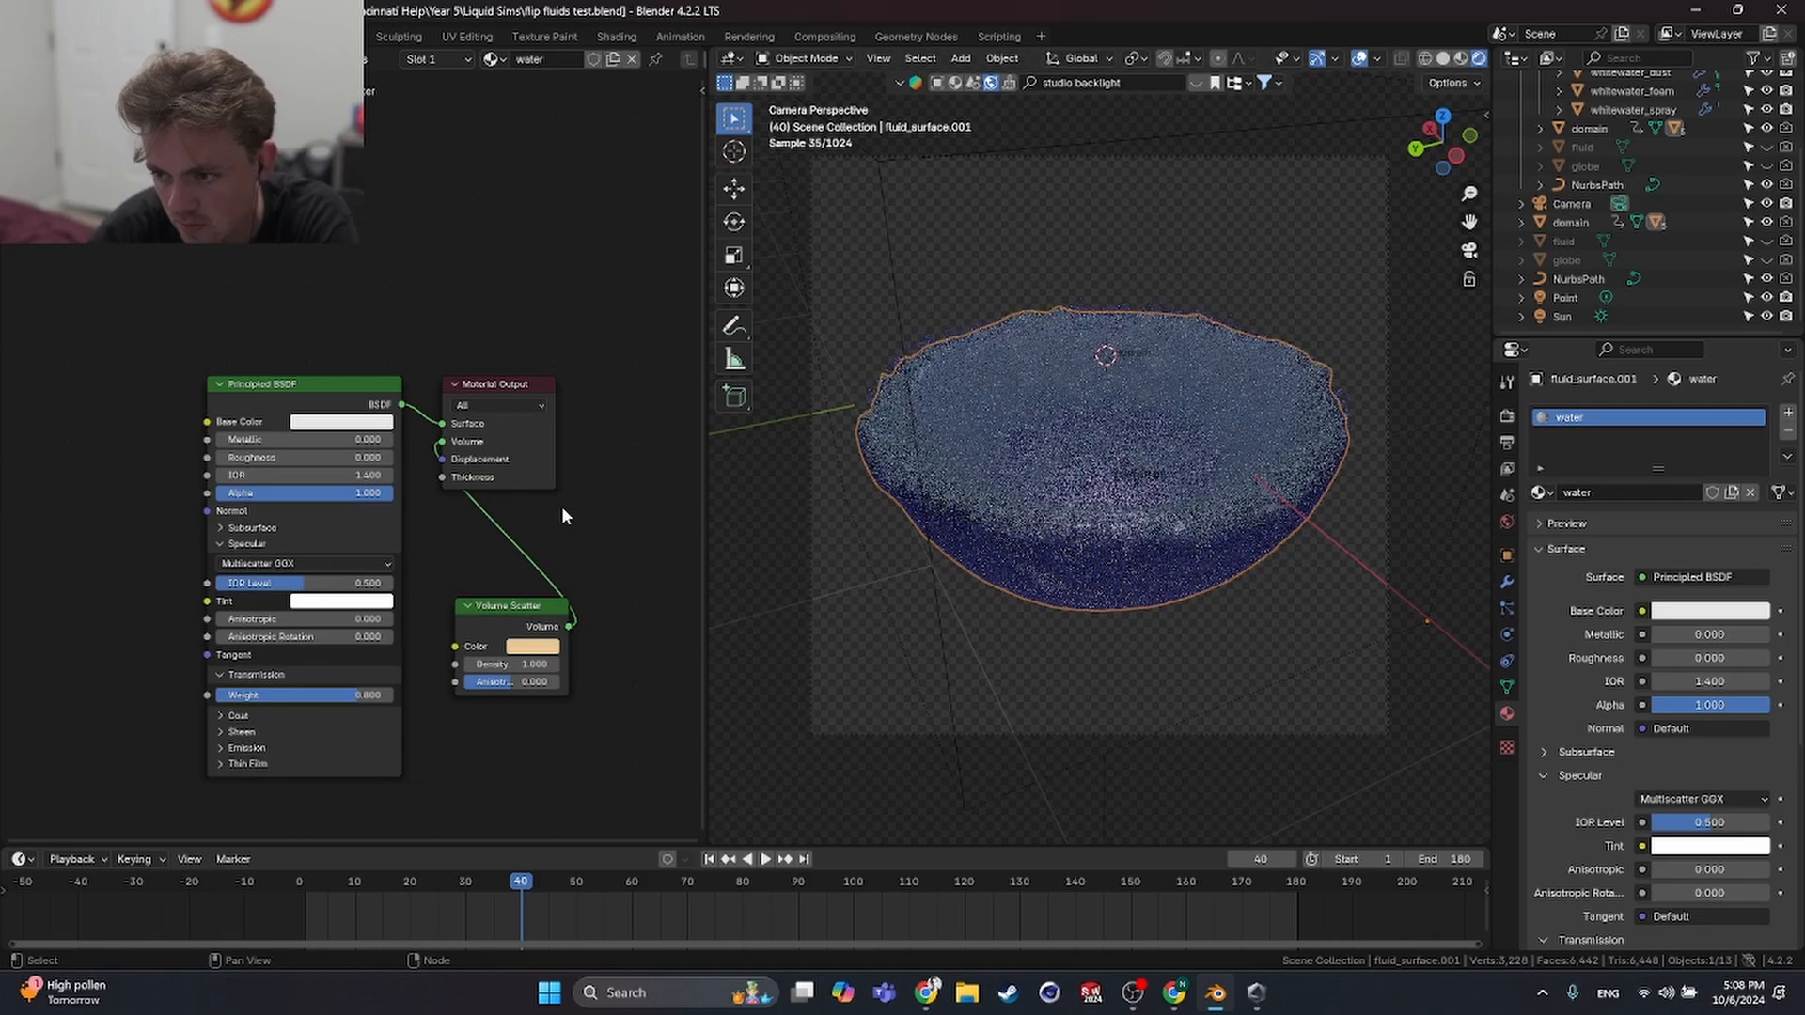
key("F12")
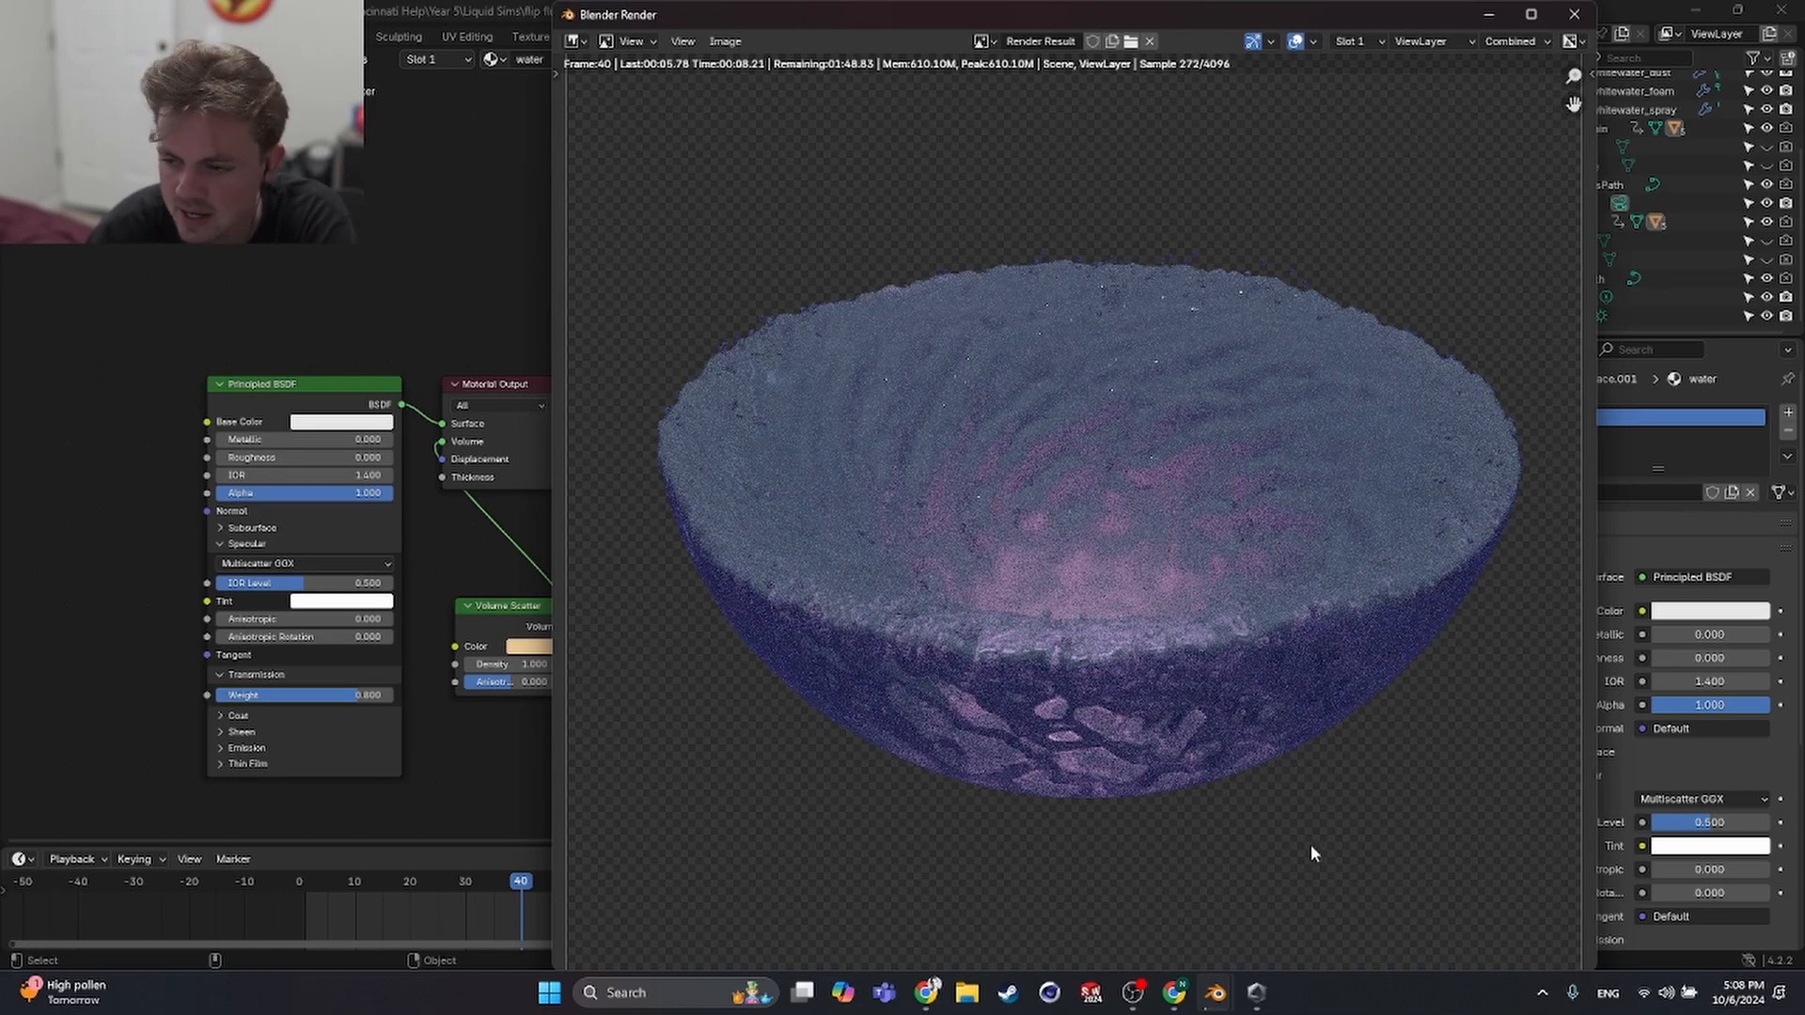
left_click(1575, 14)
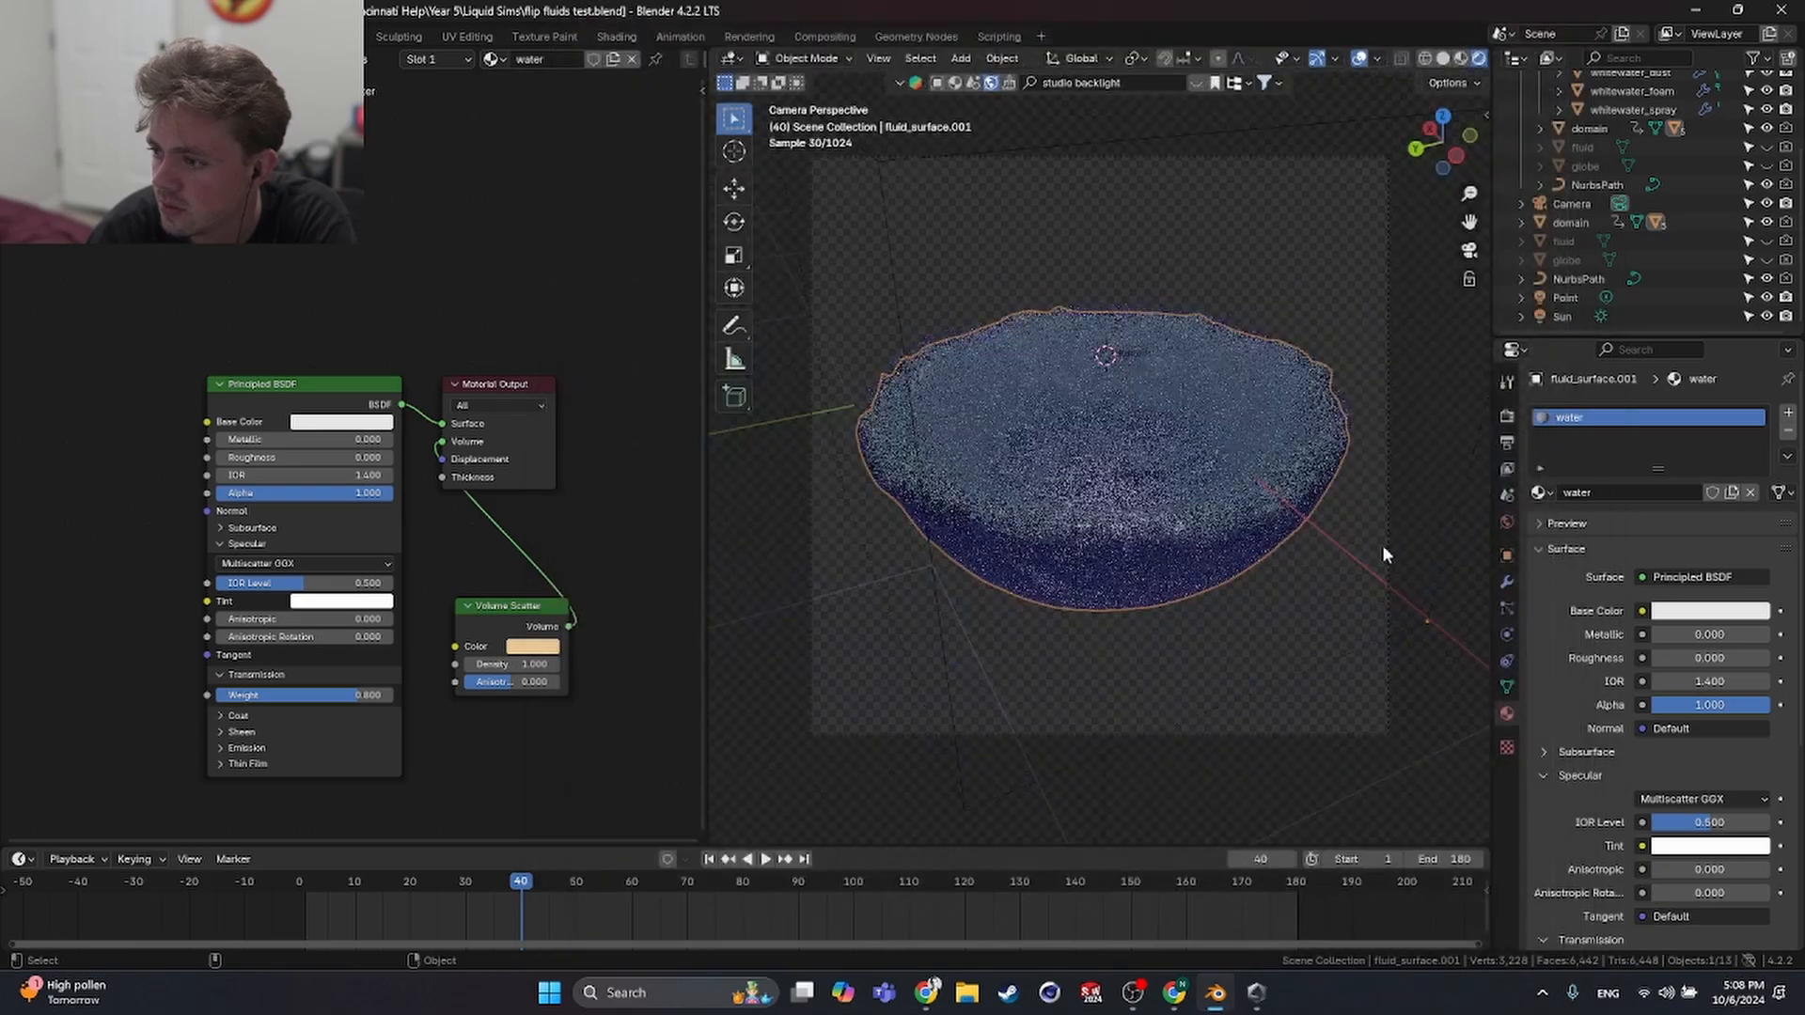
- Try a paler pink color on the Point light
left_click(1567, 299)
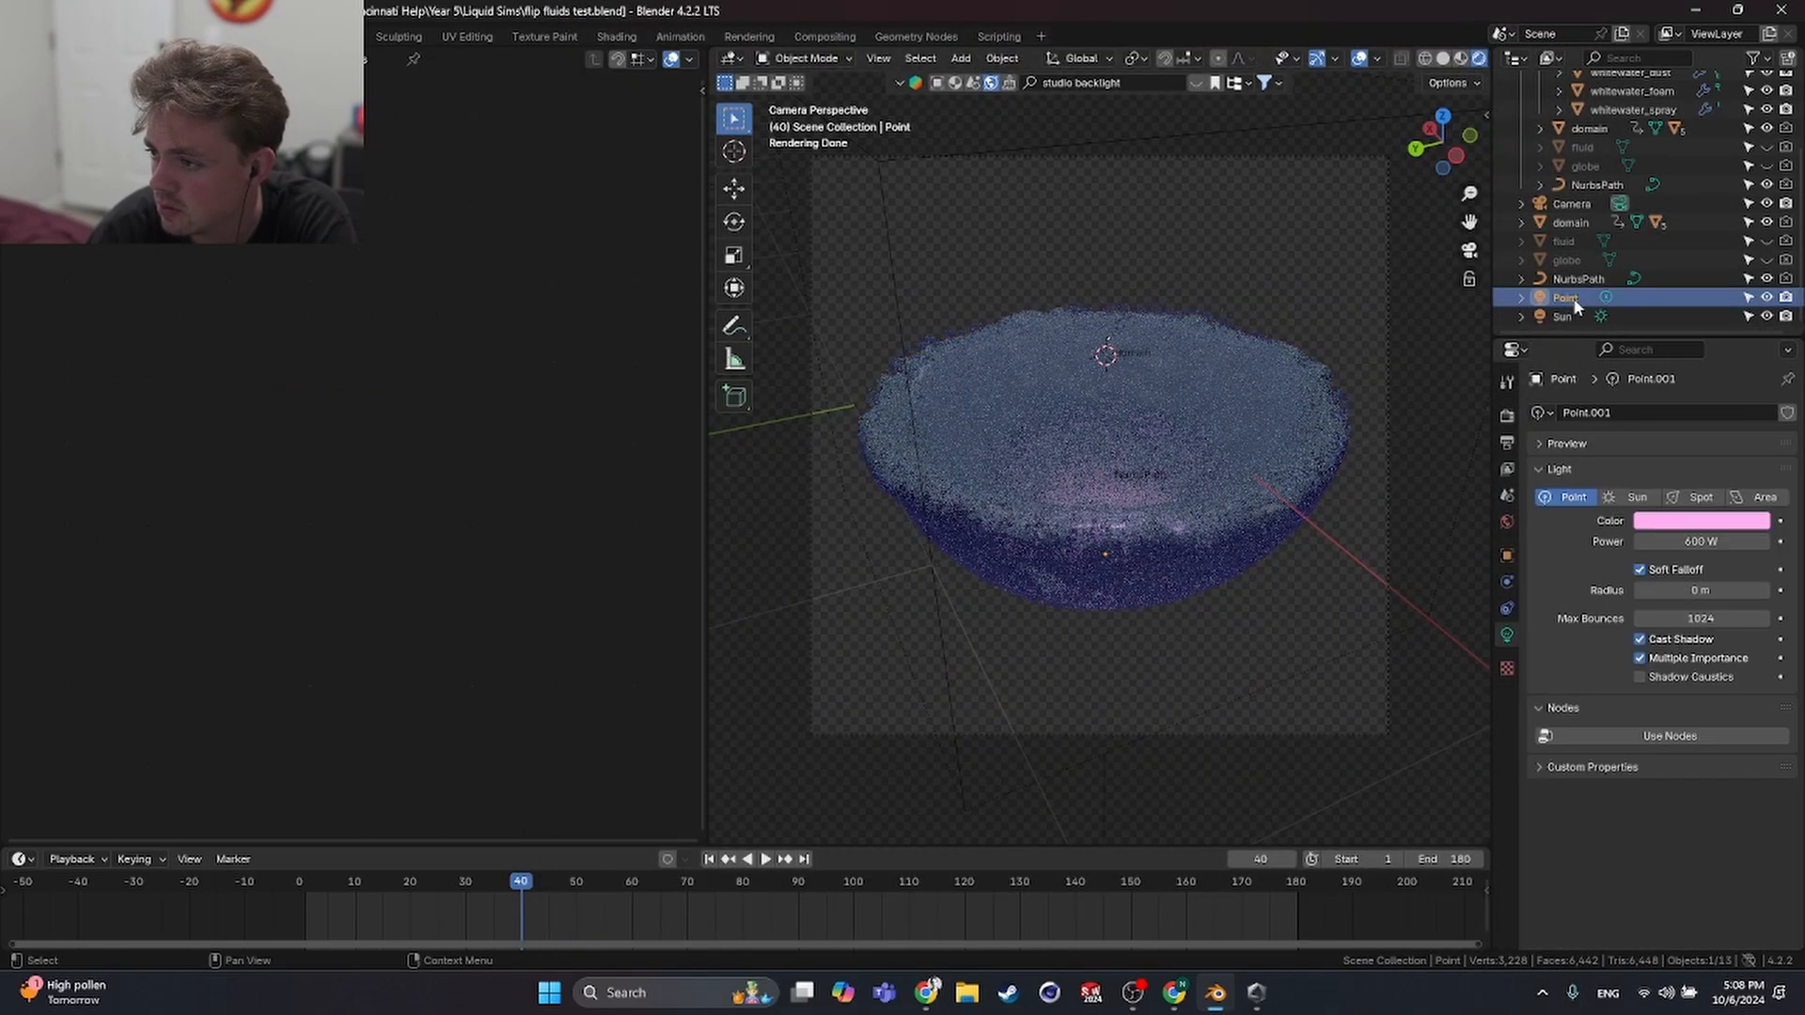
left_click(1659, 520)
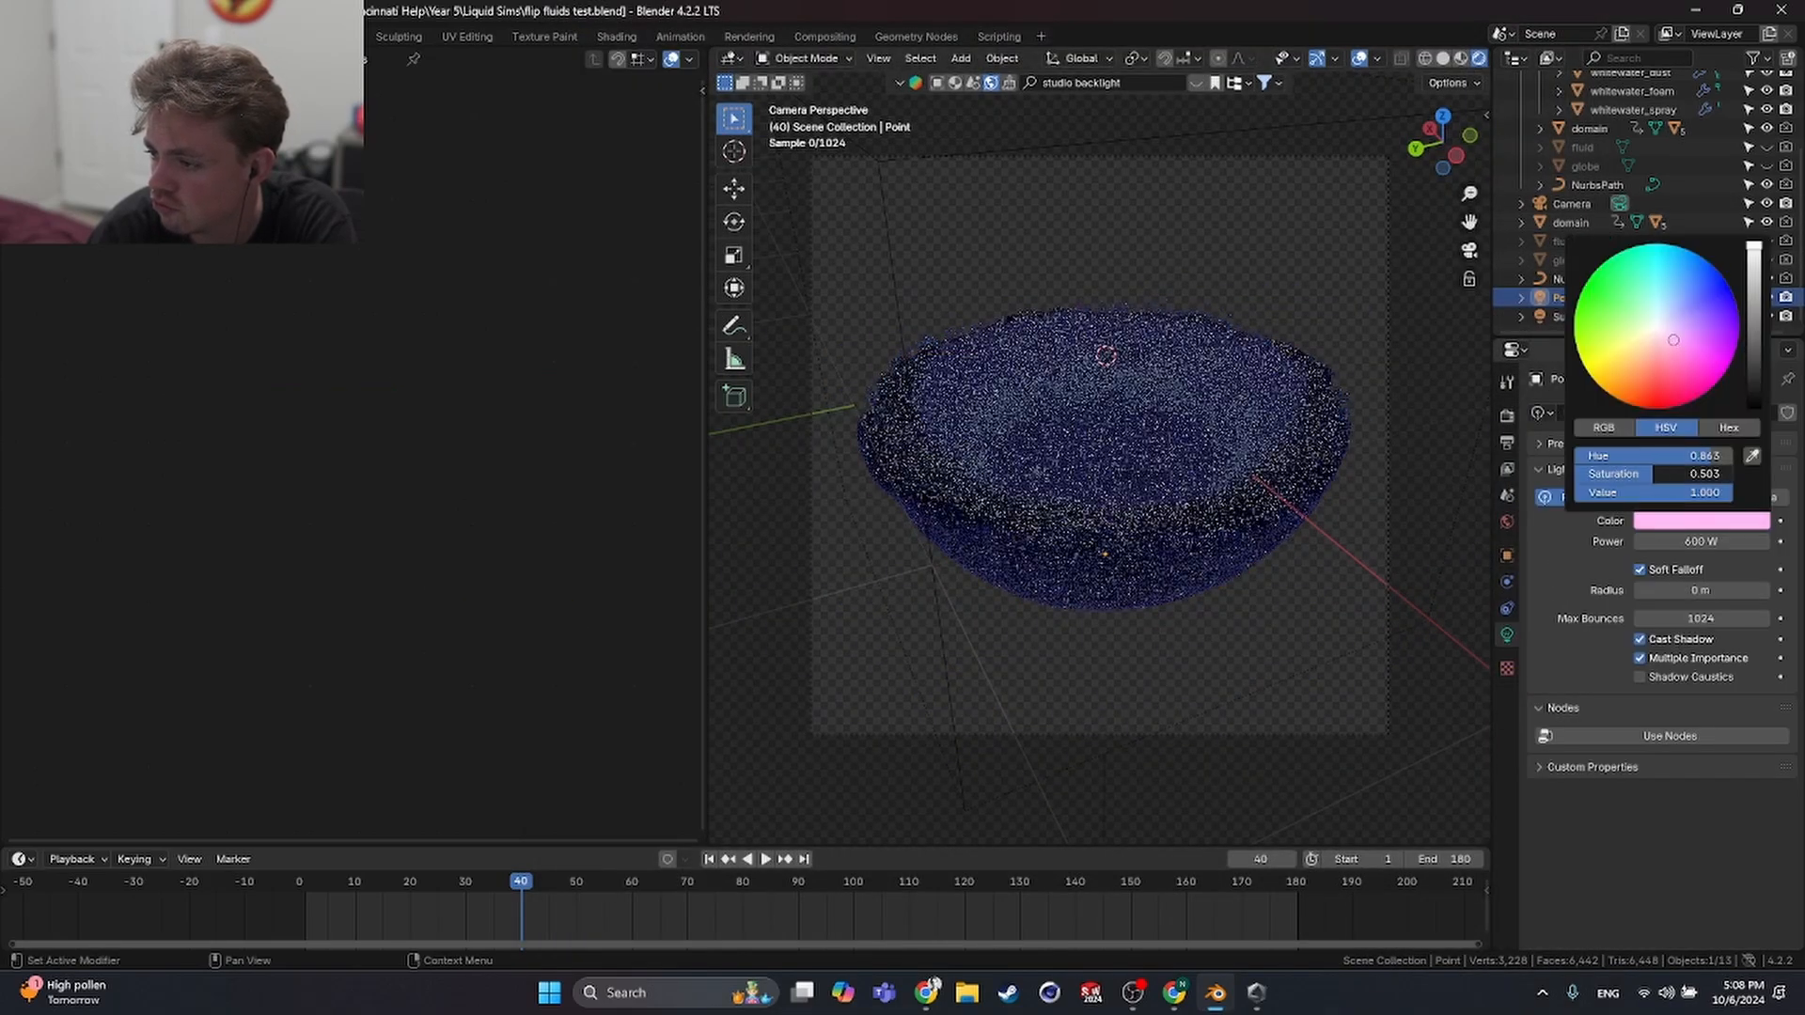
left_click(1333, 472)
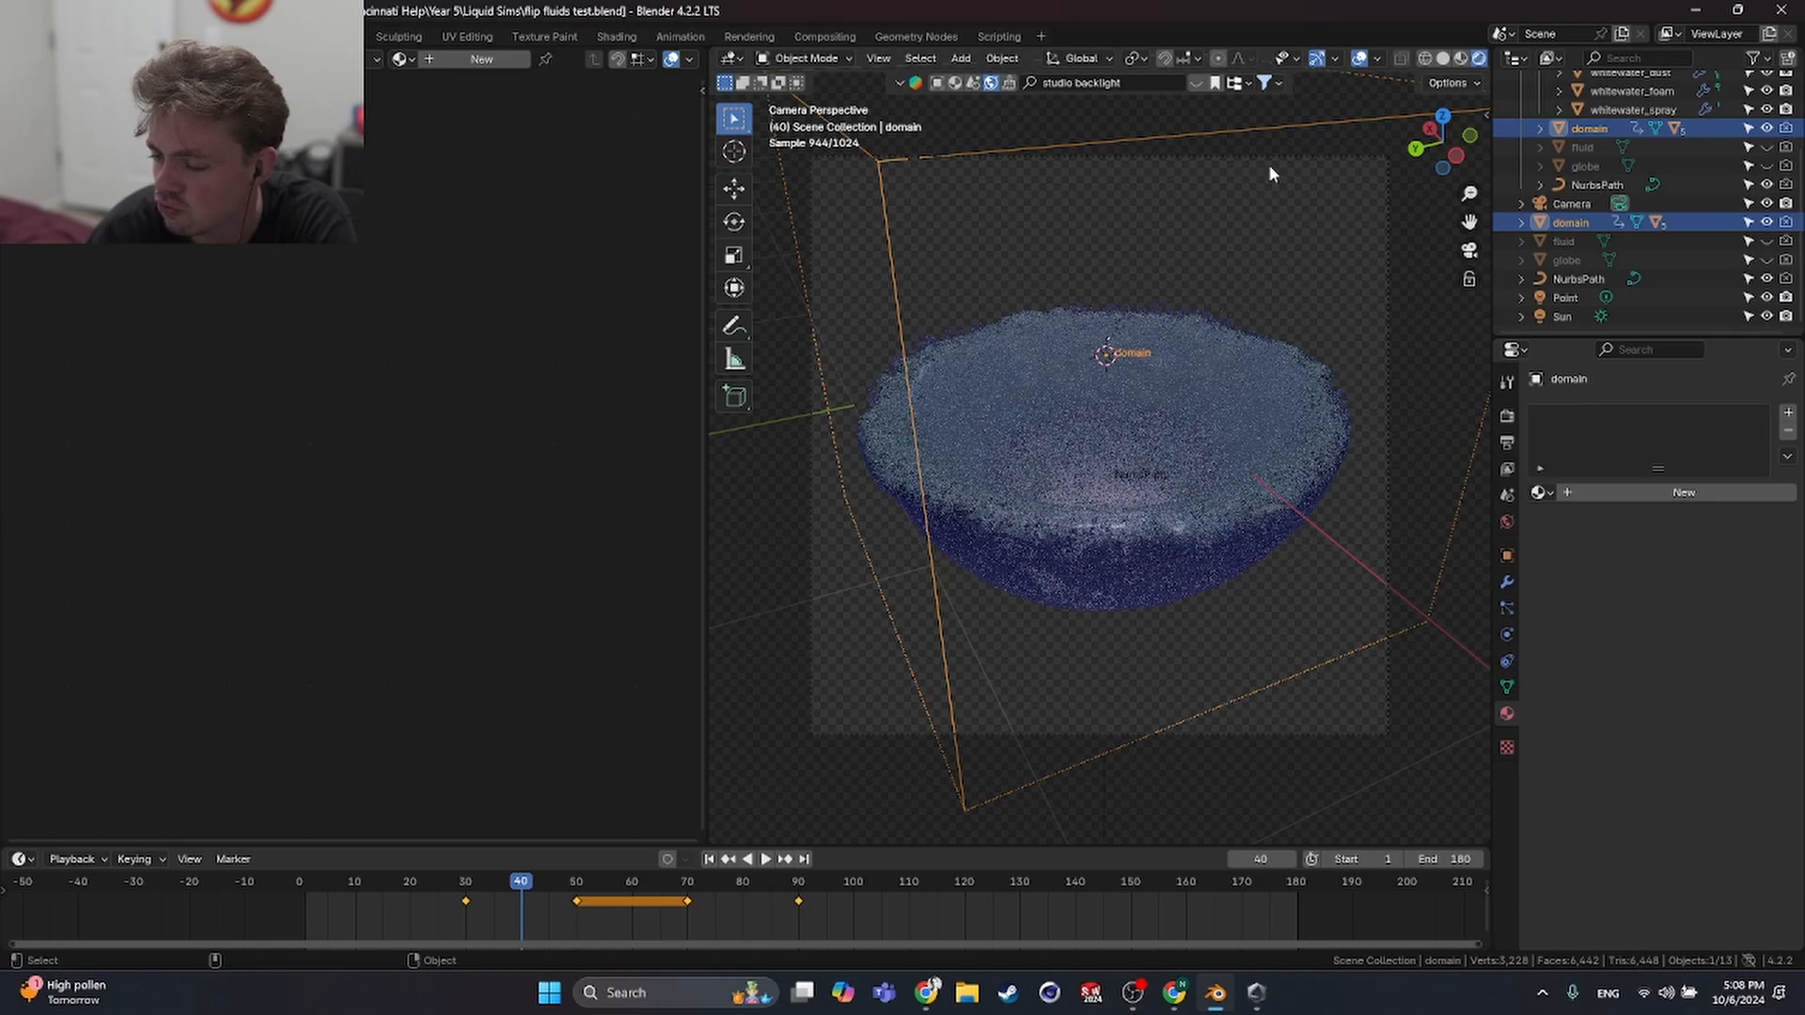
- Set the roughness of the whitewater spray's Particles material to 0
left_click(1276, 294)
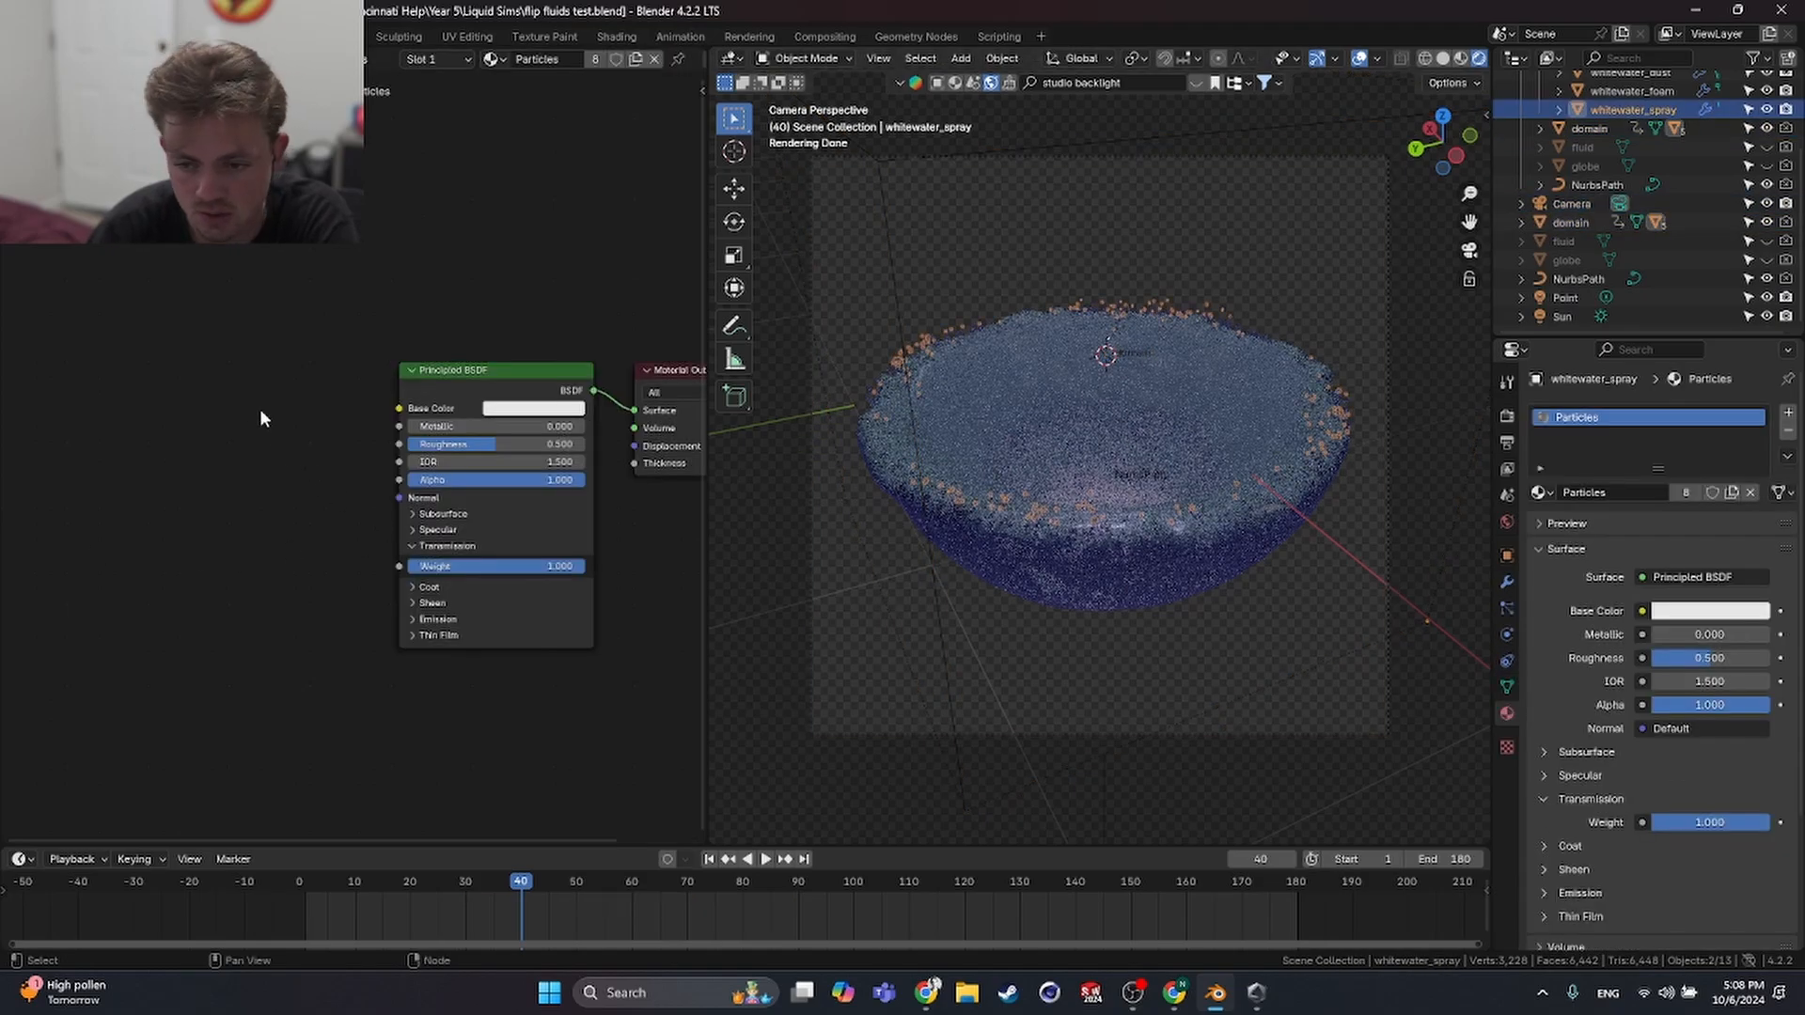
middle_click_drag(271, 465, 194, 466)
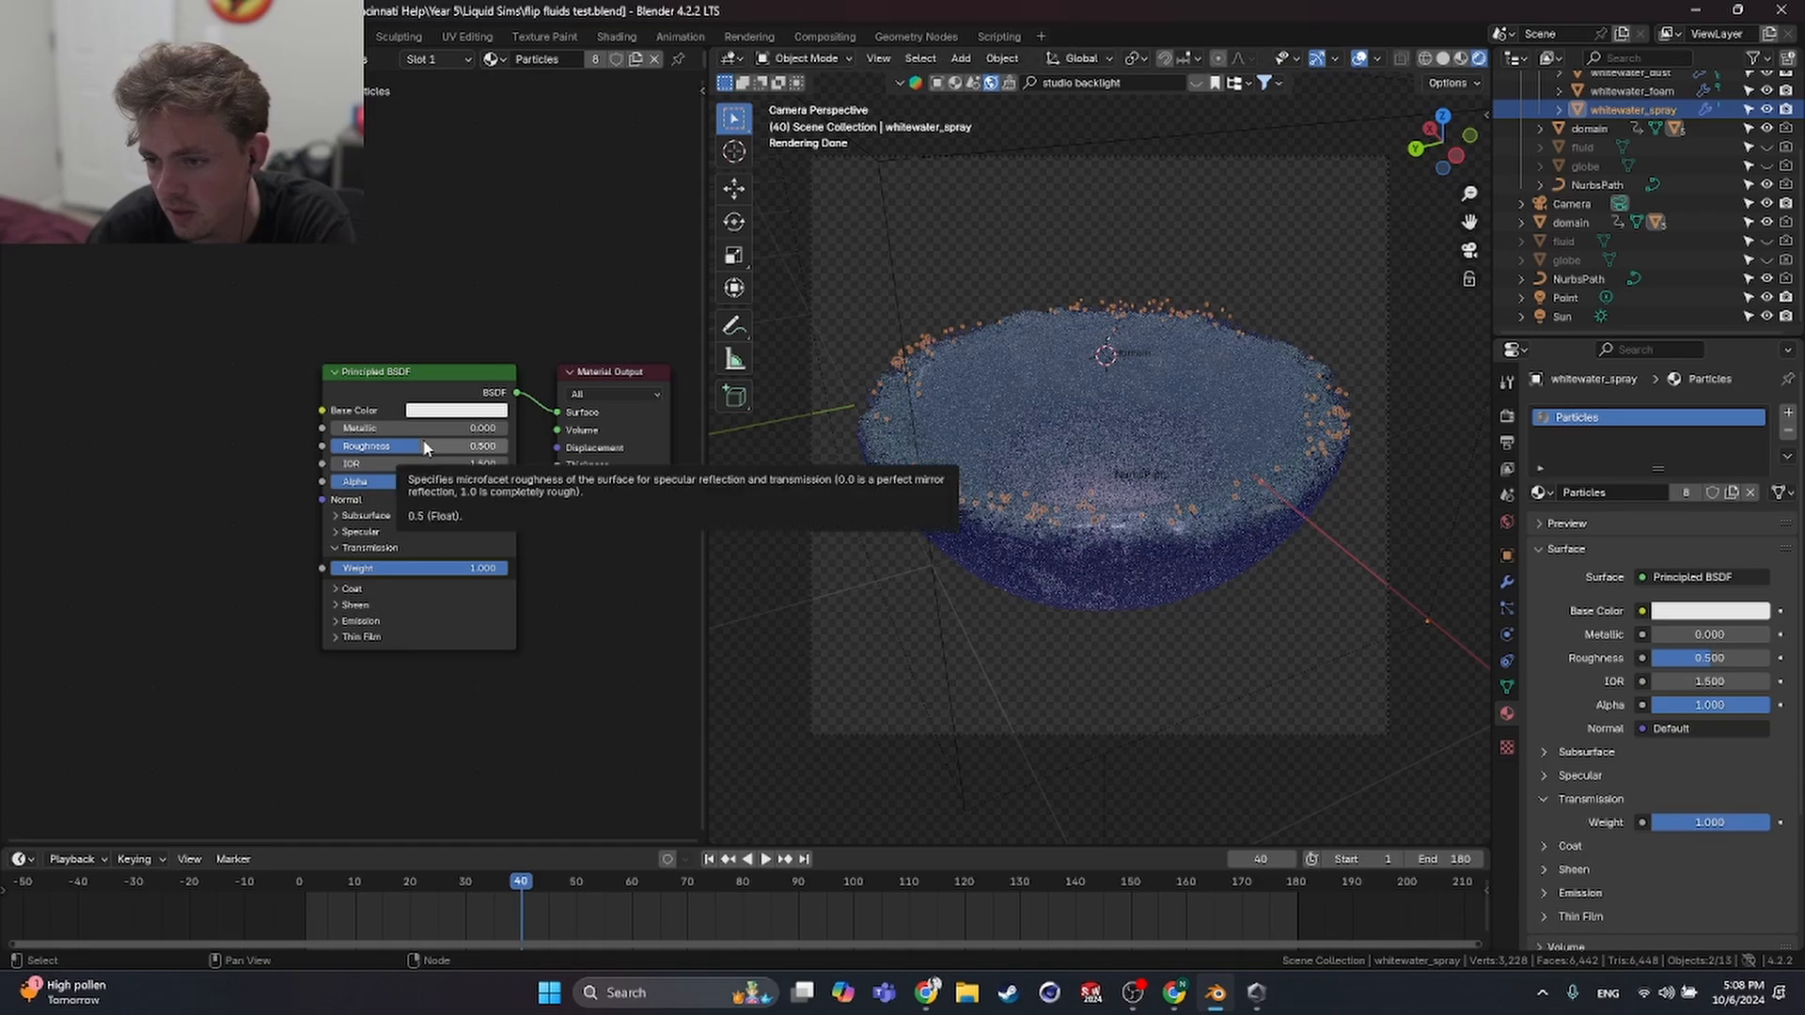
left_click_drag(424, 448, 320, 449)
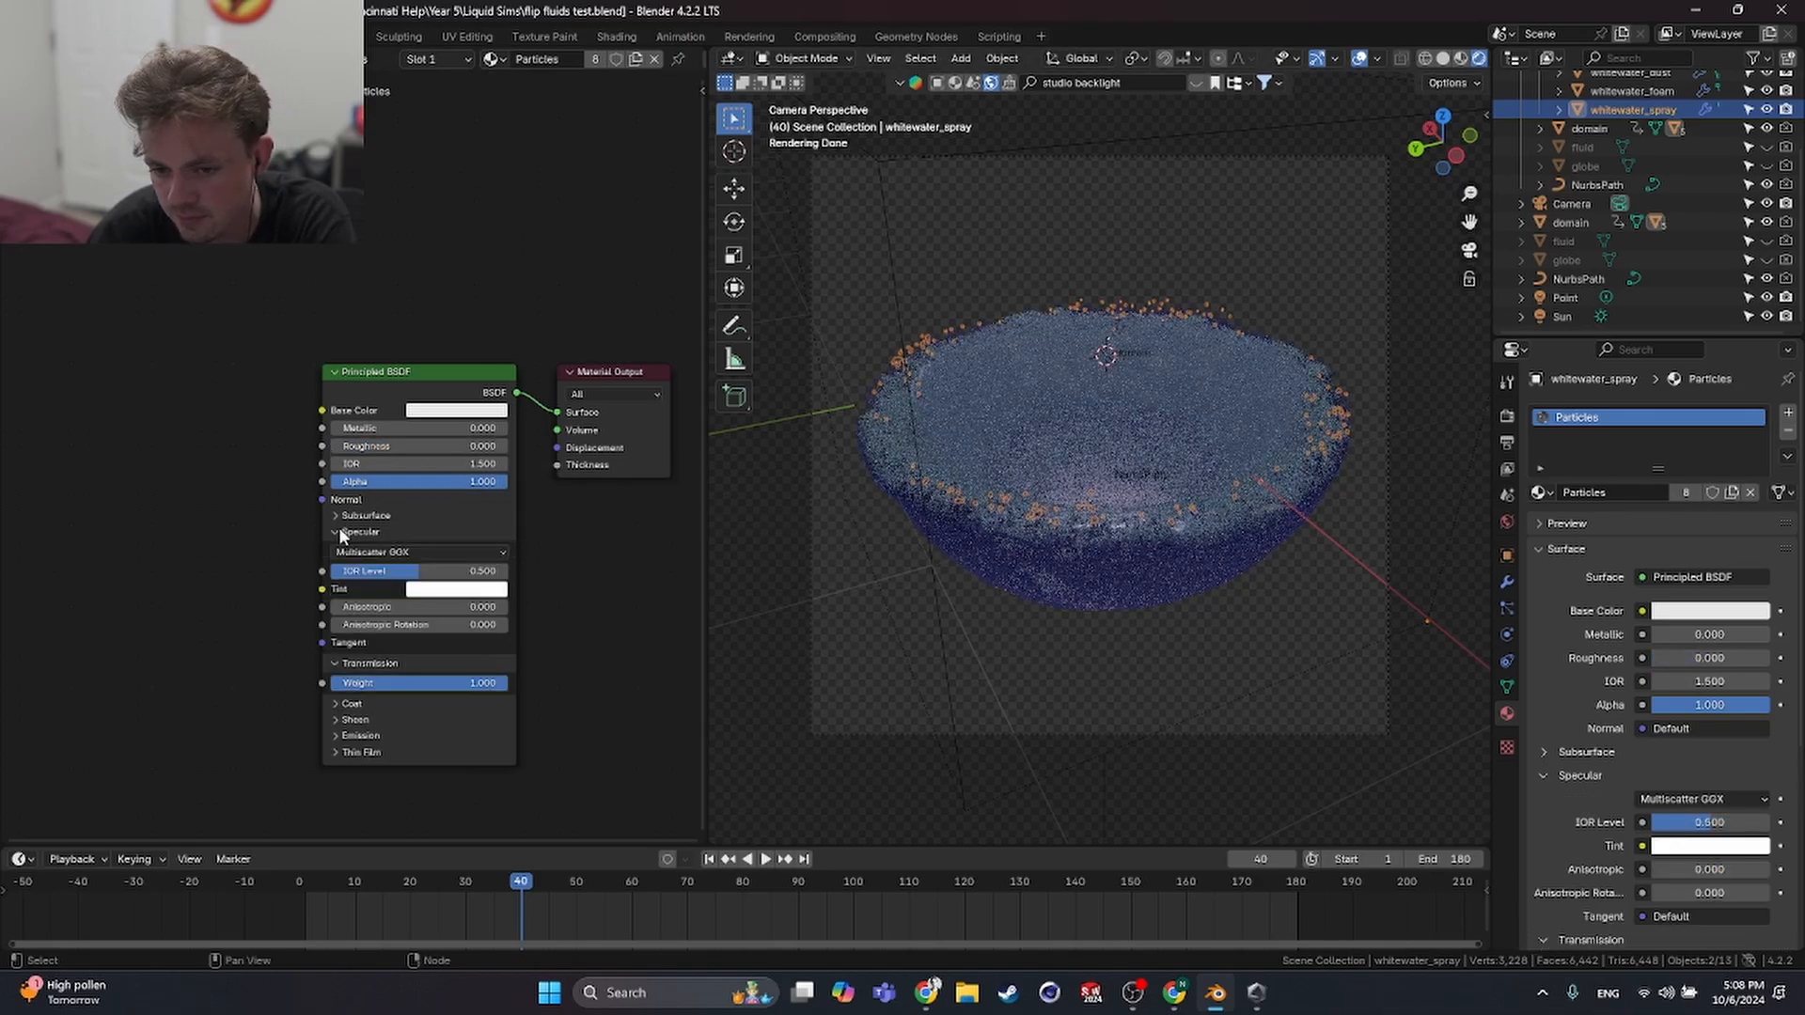
- Set the transmission weight of the fluid surface's water material to 0.9
left_click(1218, 600)
left_click(1132, 581)
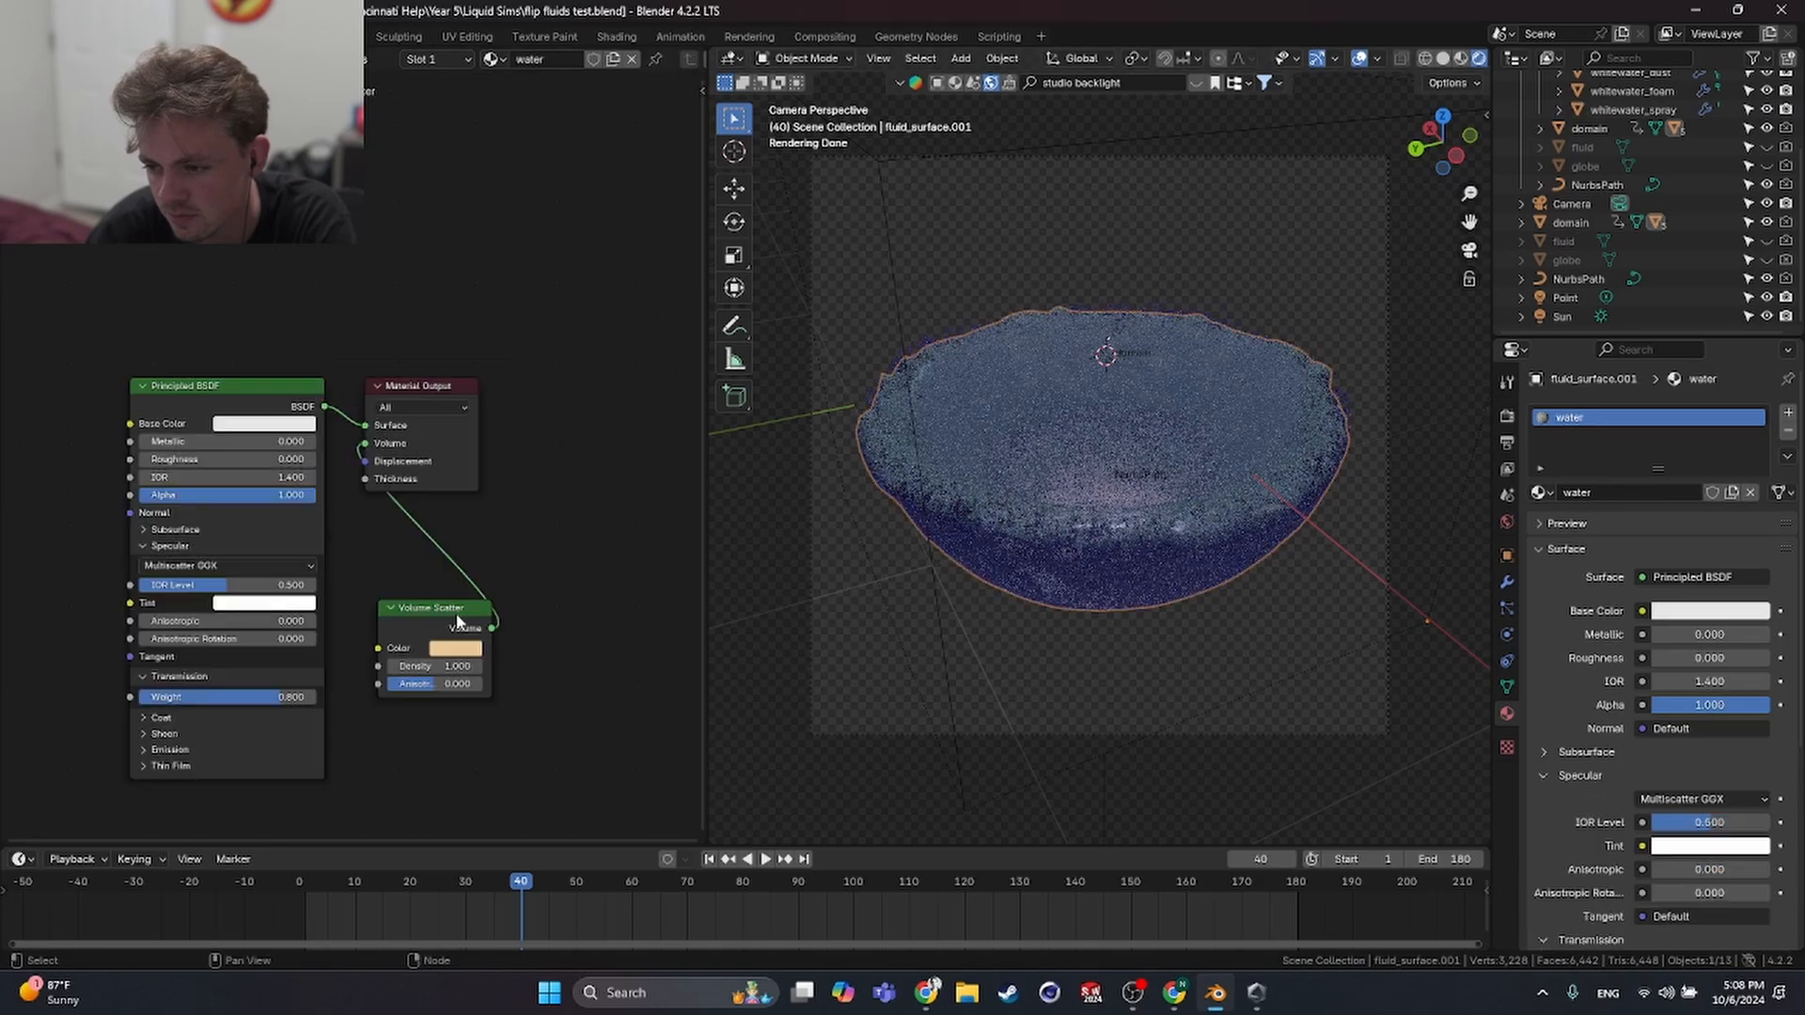
middle_click_drag(391, 571, 472, 530)
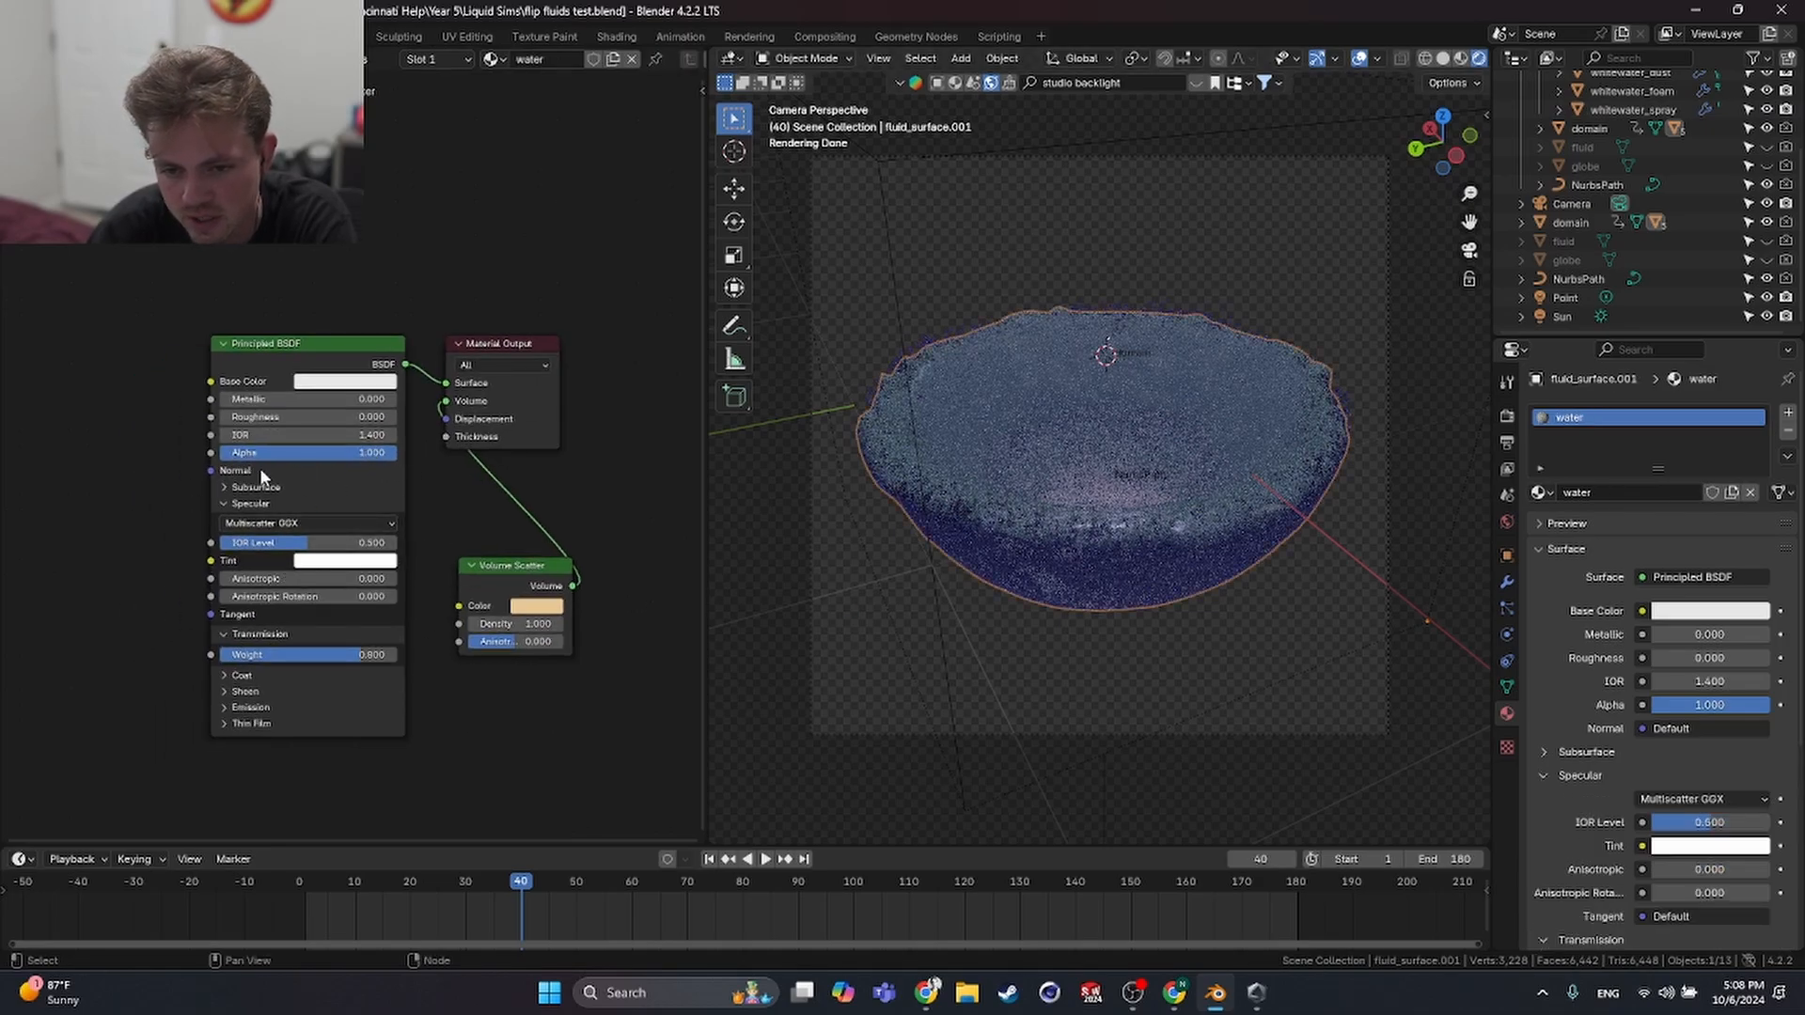
left_click(307, 654)
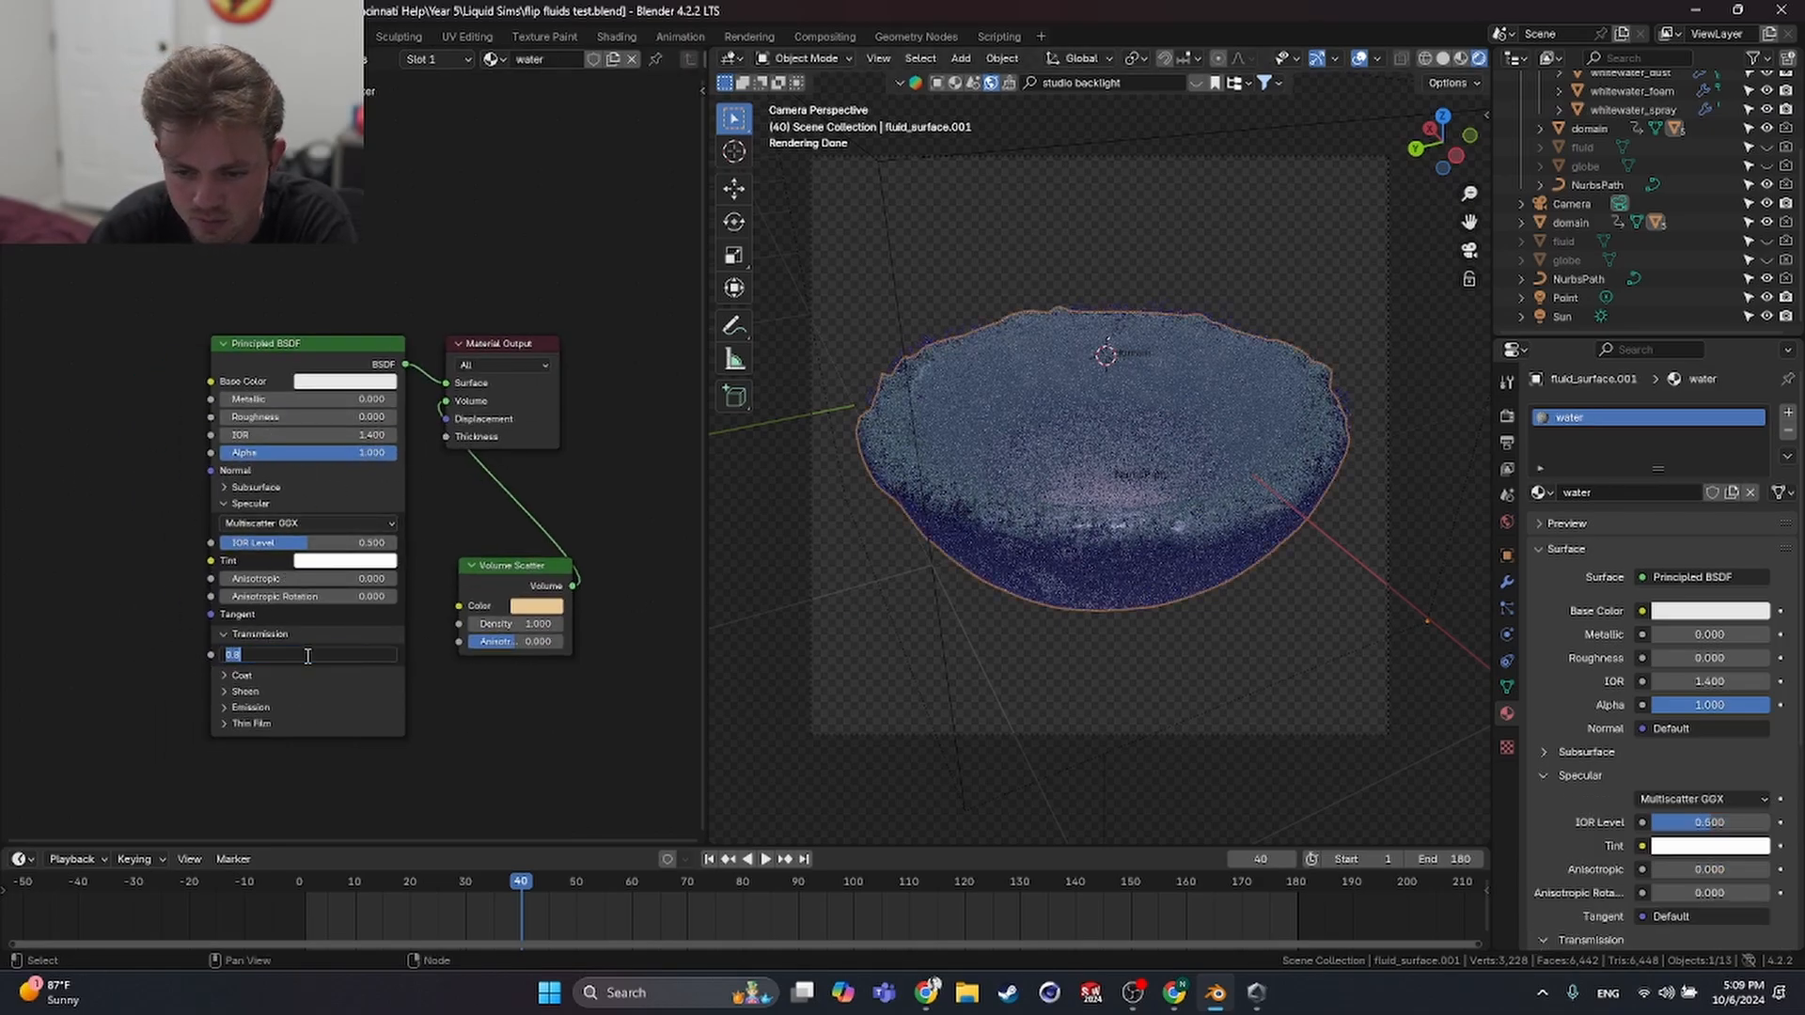
type("0.9")
key("Return")
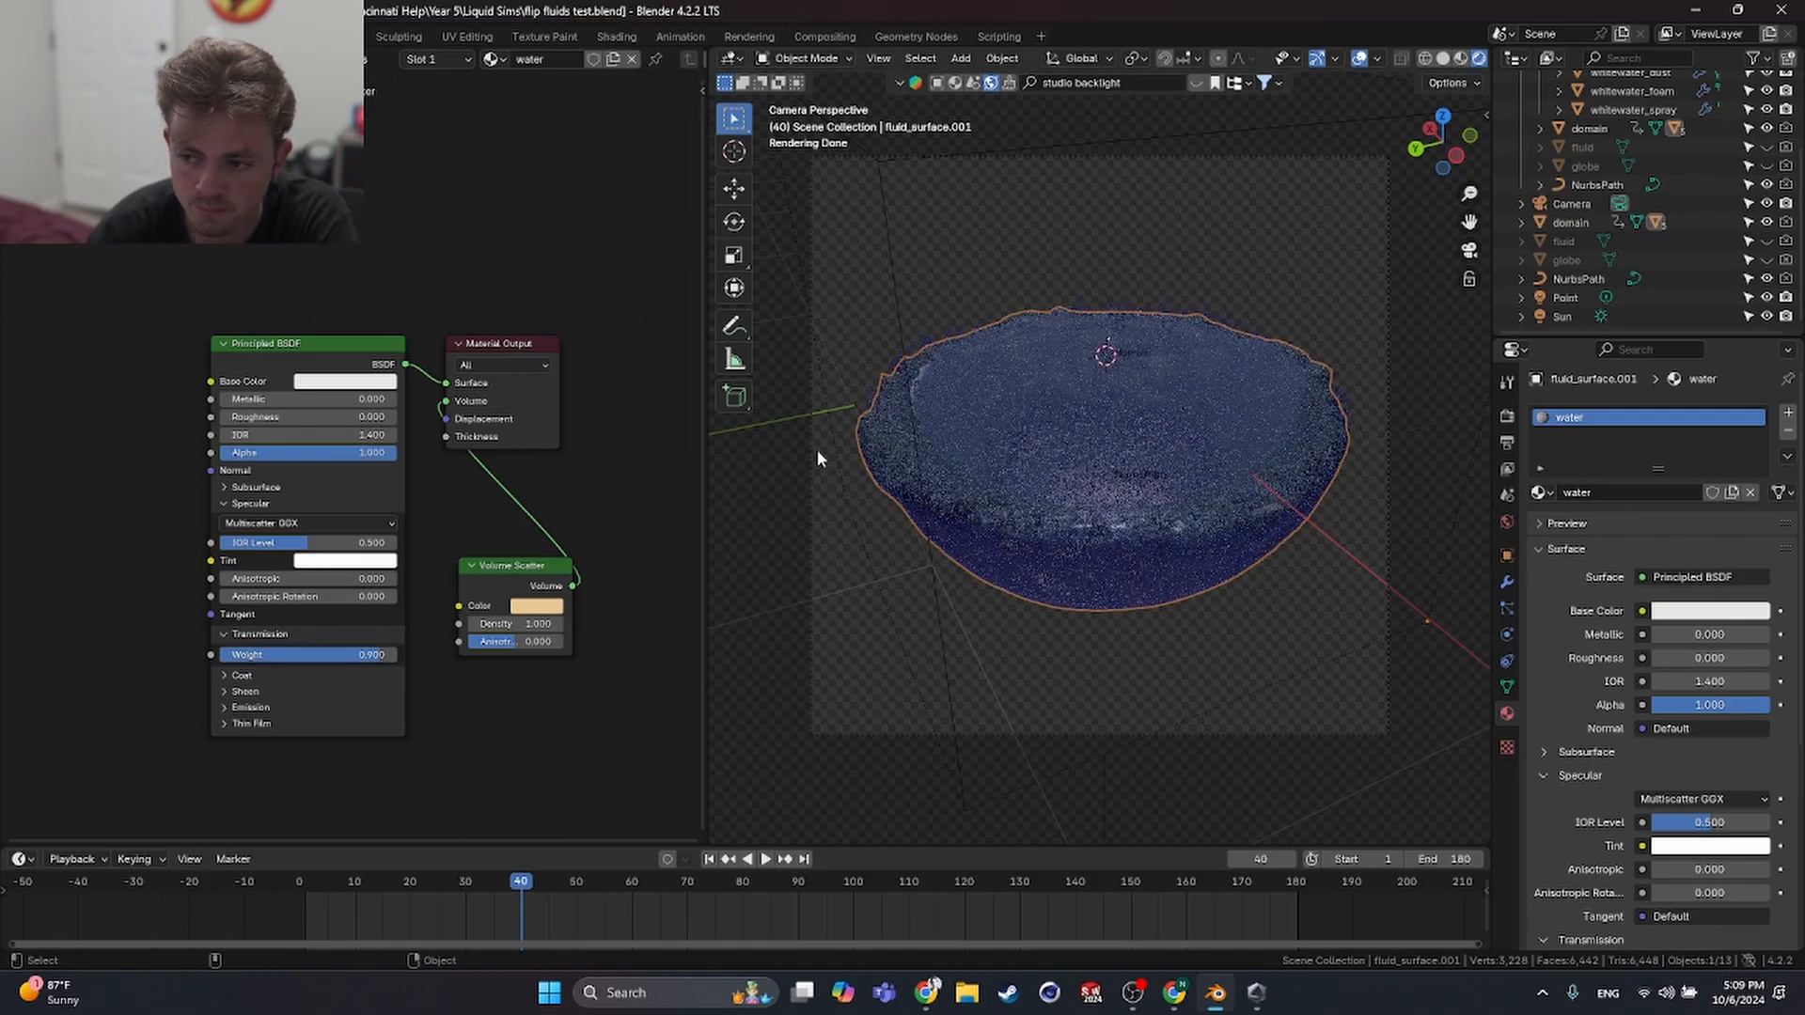
middle_click_drag(596, 496, 562, 501)
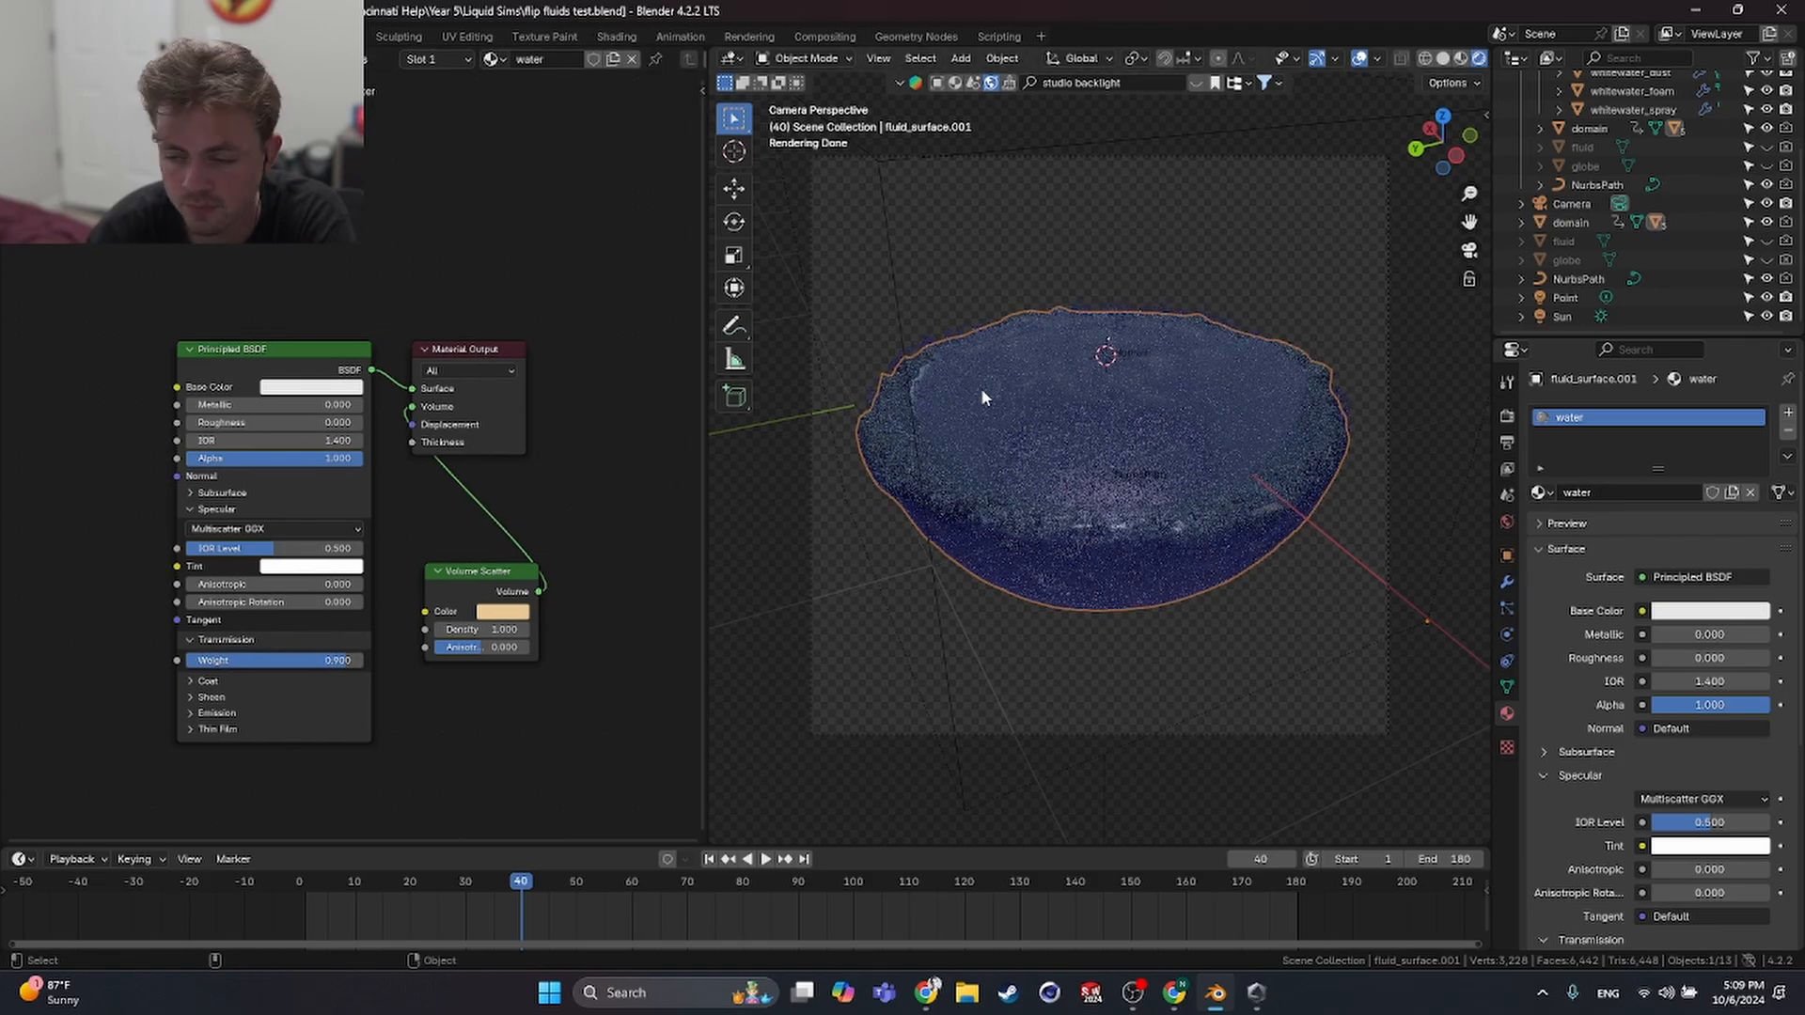
- Set the Point light's power to 900 W and change its color to purple
scroll(1621, 216, "up", 3)
left_click(1635, 156)
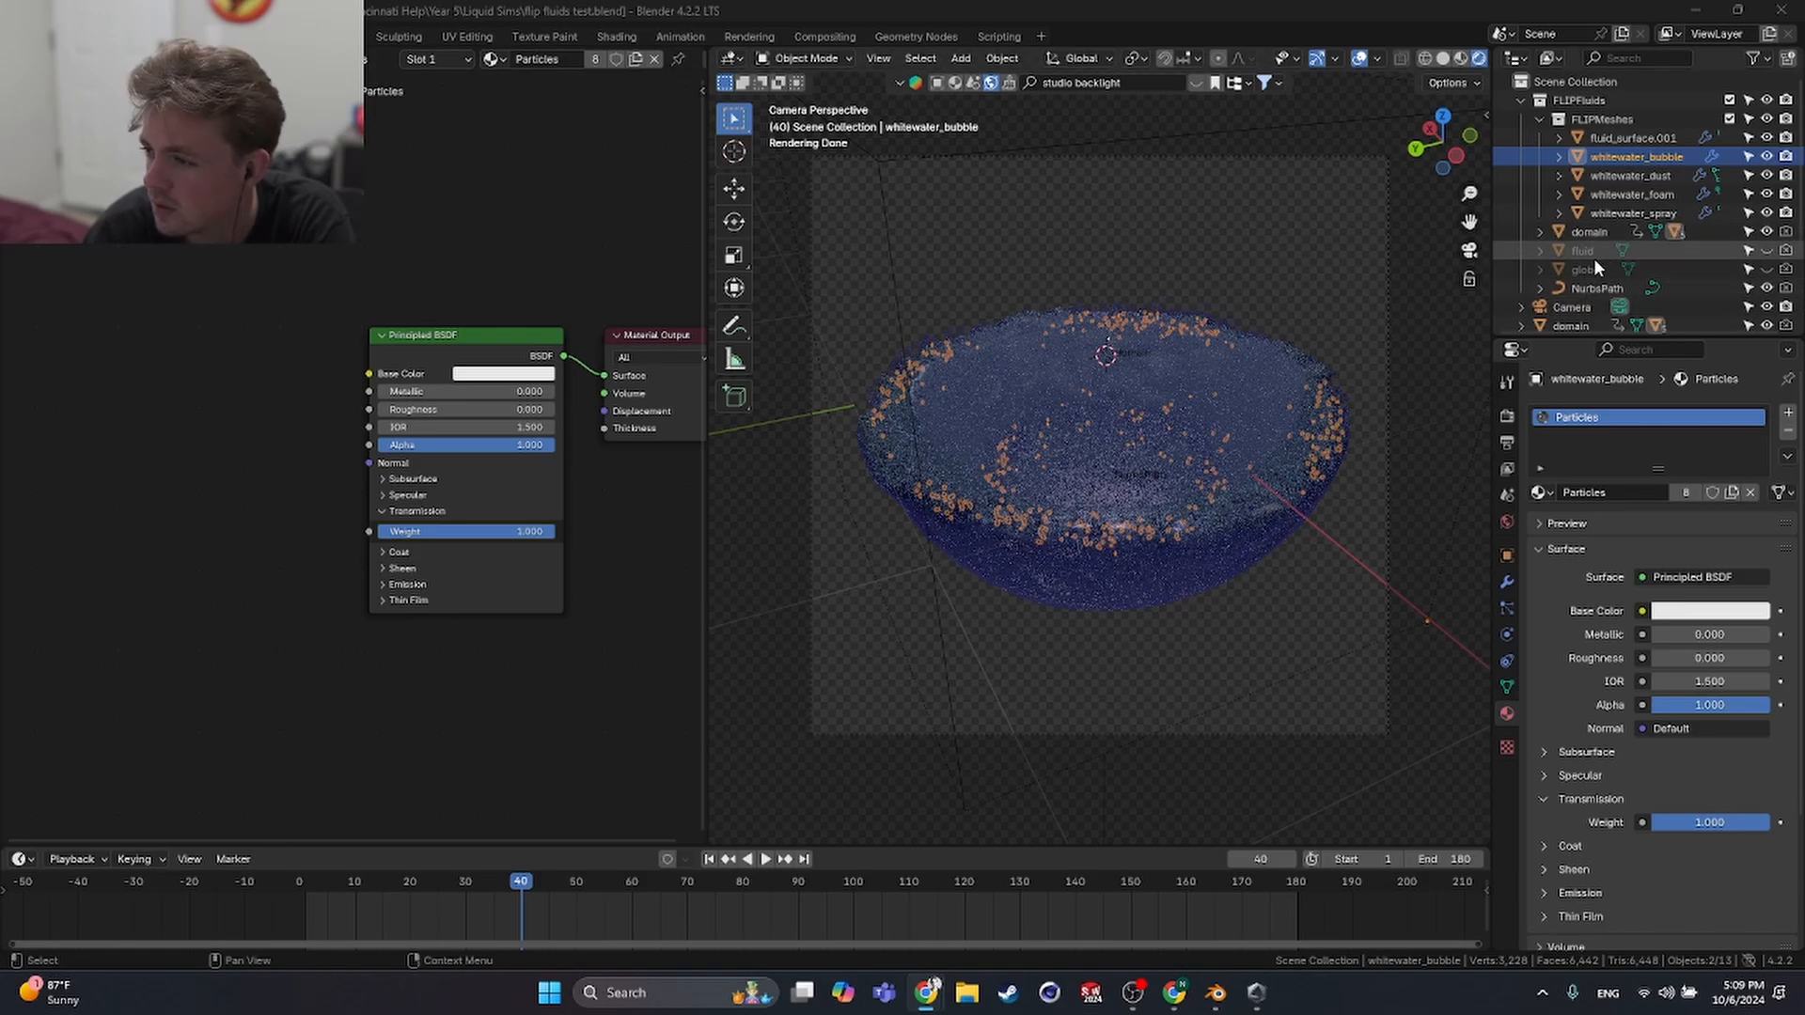
scroll(1596, 248, "down", 3)
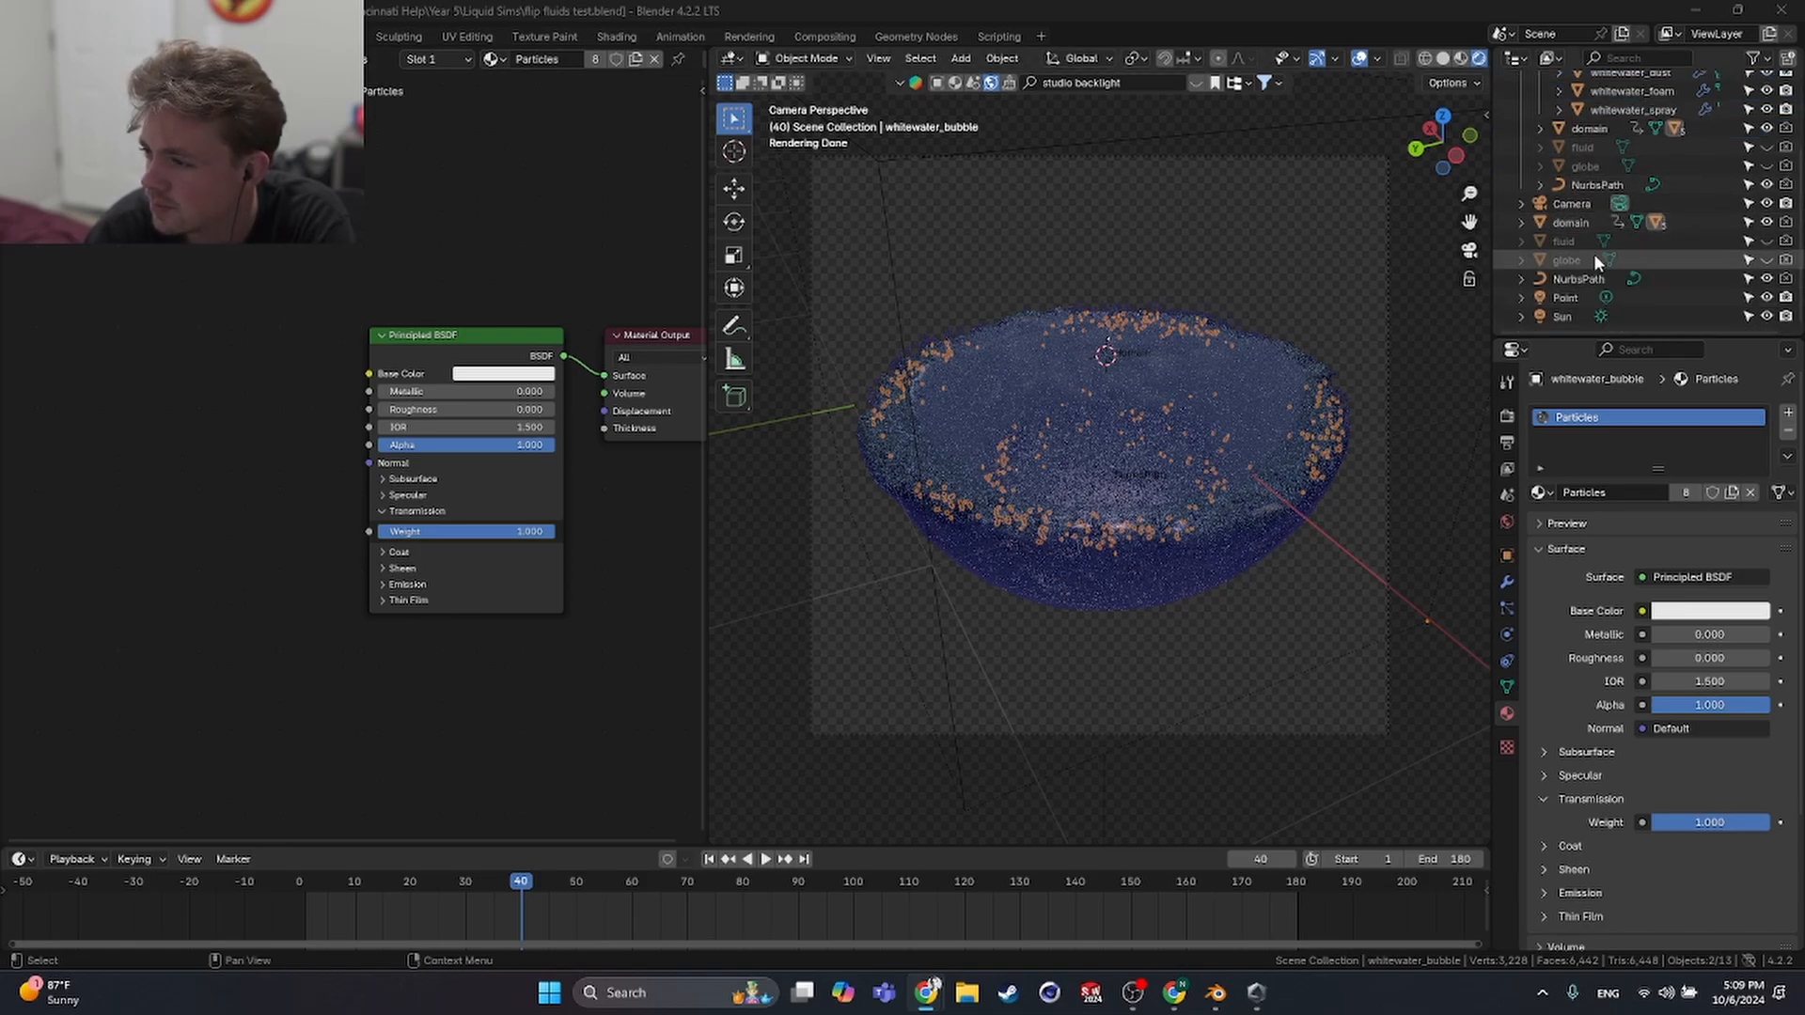
left_click(1568, 299)
left_click(1677, 541)
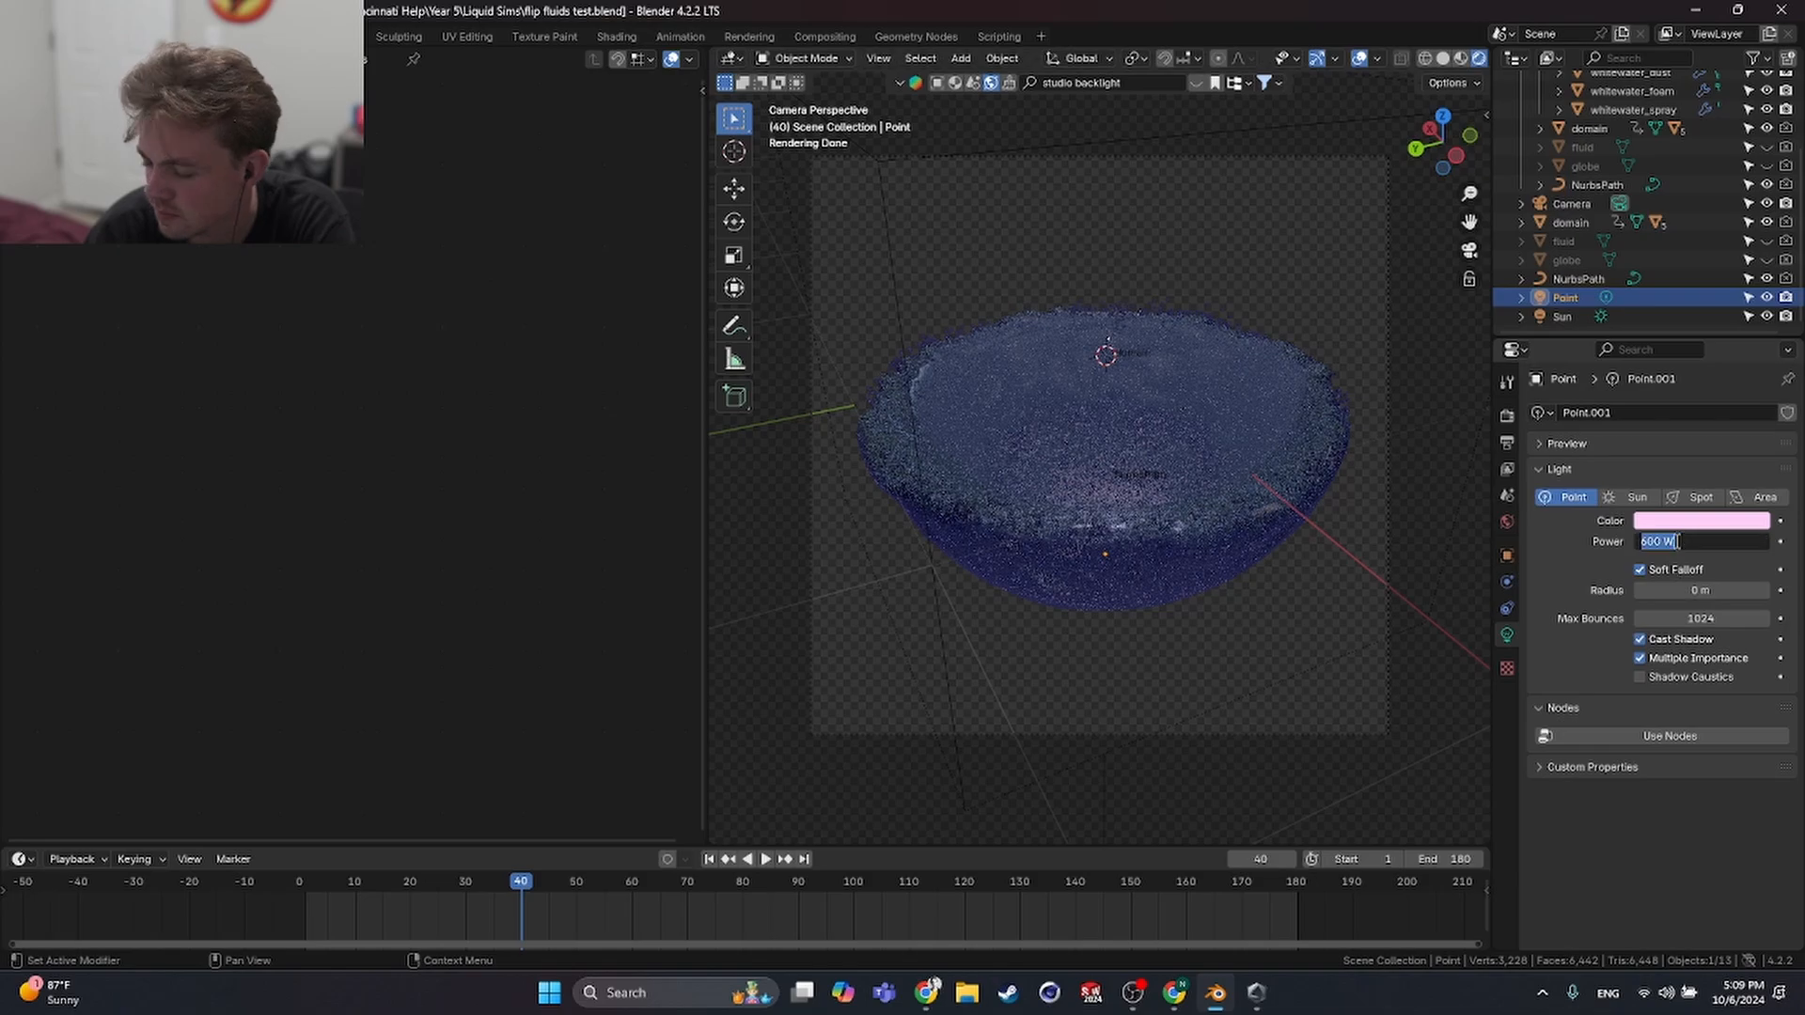
type("900")
key("Return")
left_click(1701, 520)
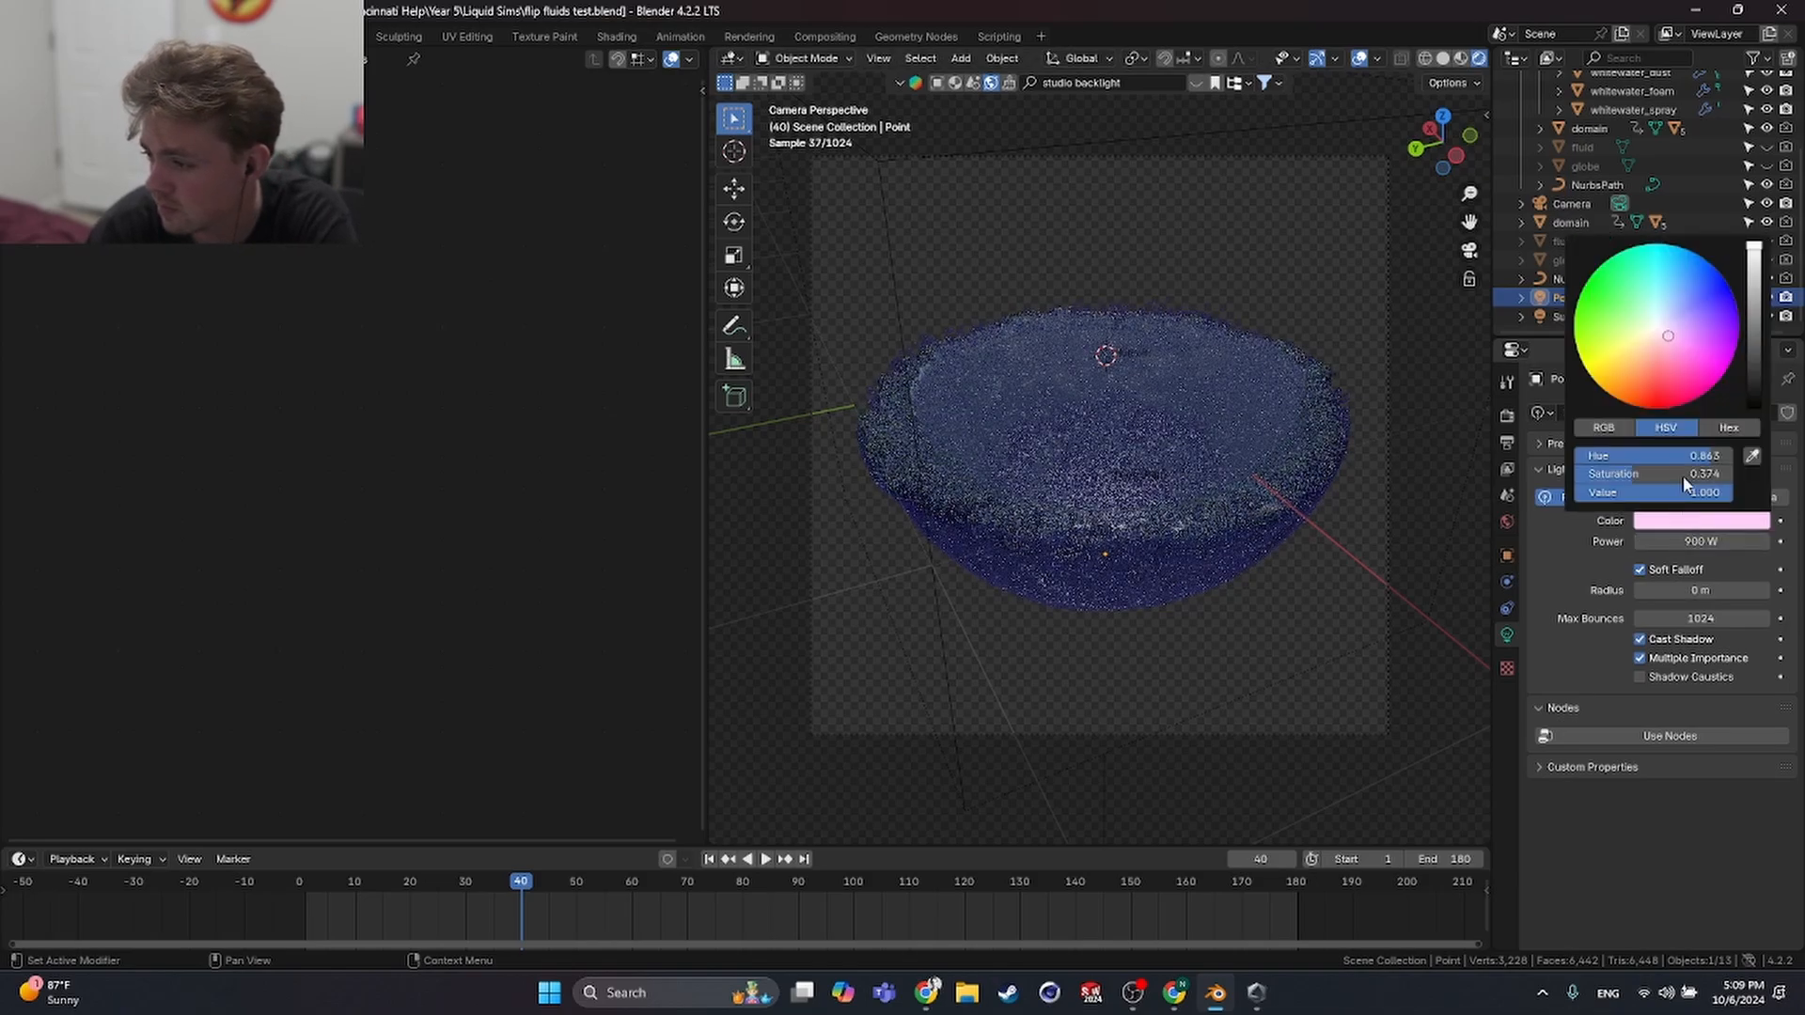
left_click_drag(1679, 350, 1690, 318)
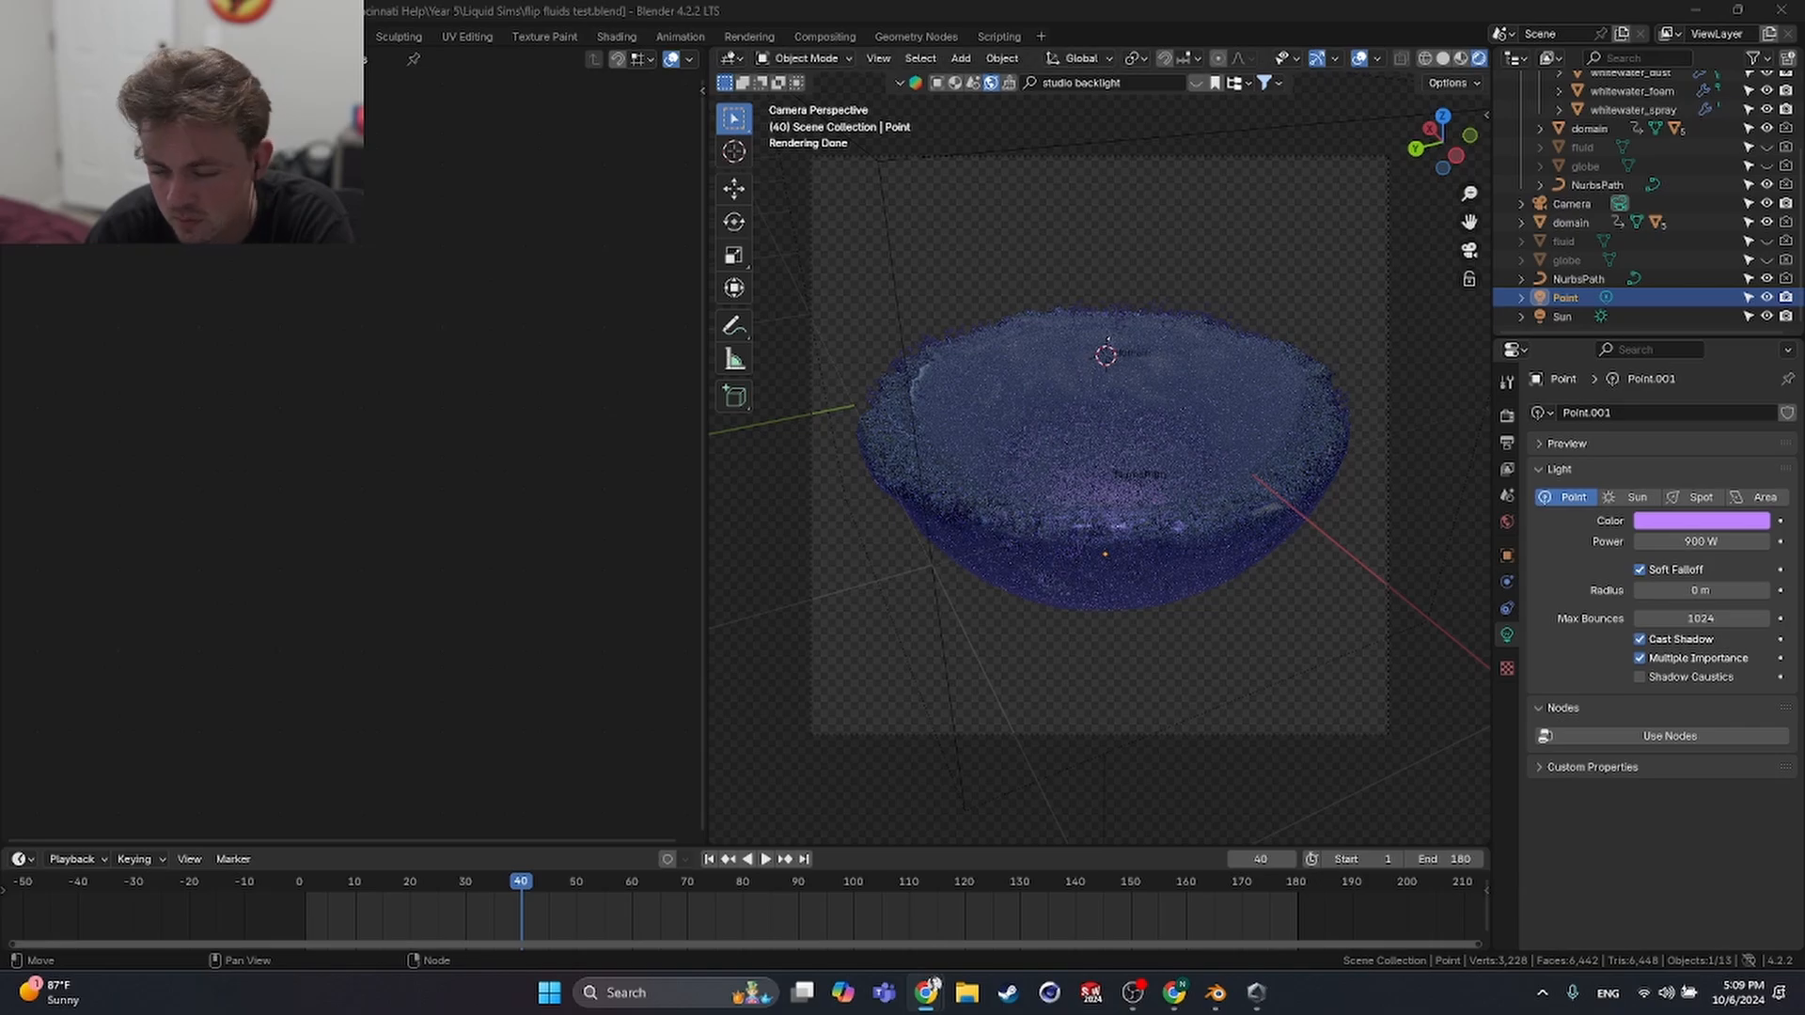
- Set the whitewater spray's particle scale to 0.003 in its FLIP Fluid mesh display settings
scroll(1711, 171, "up", 4)
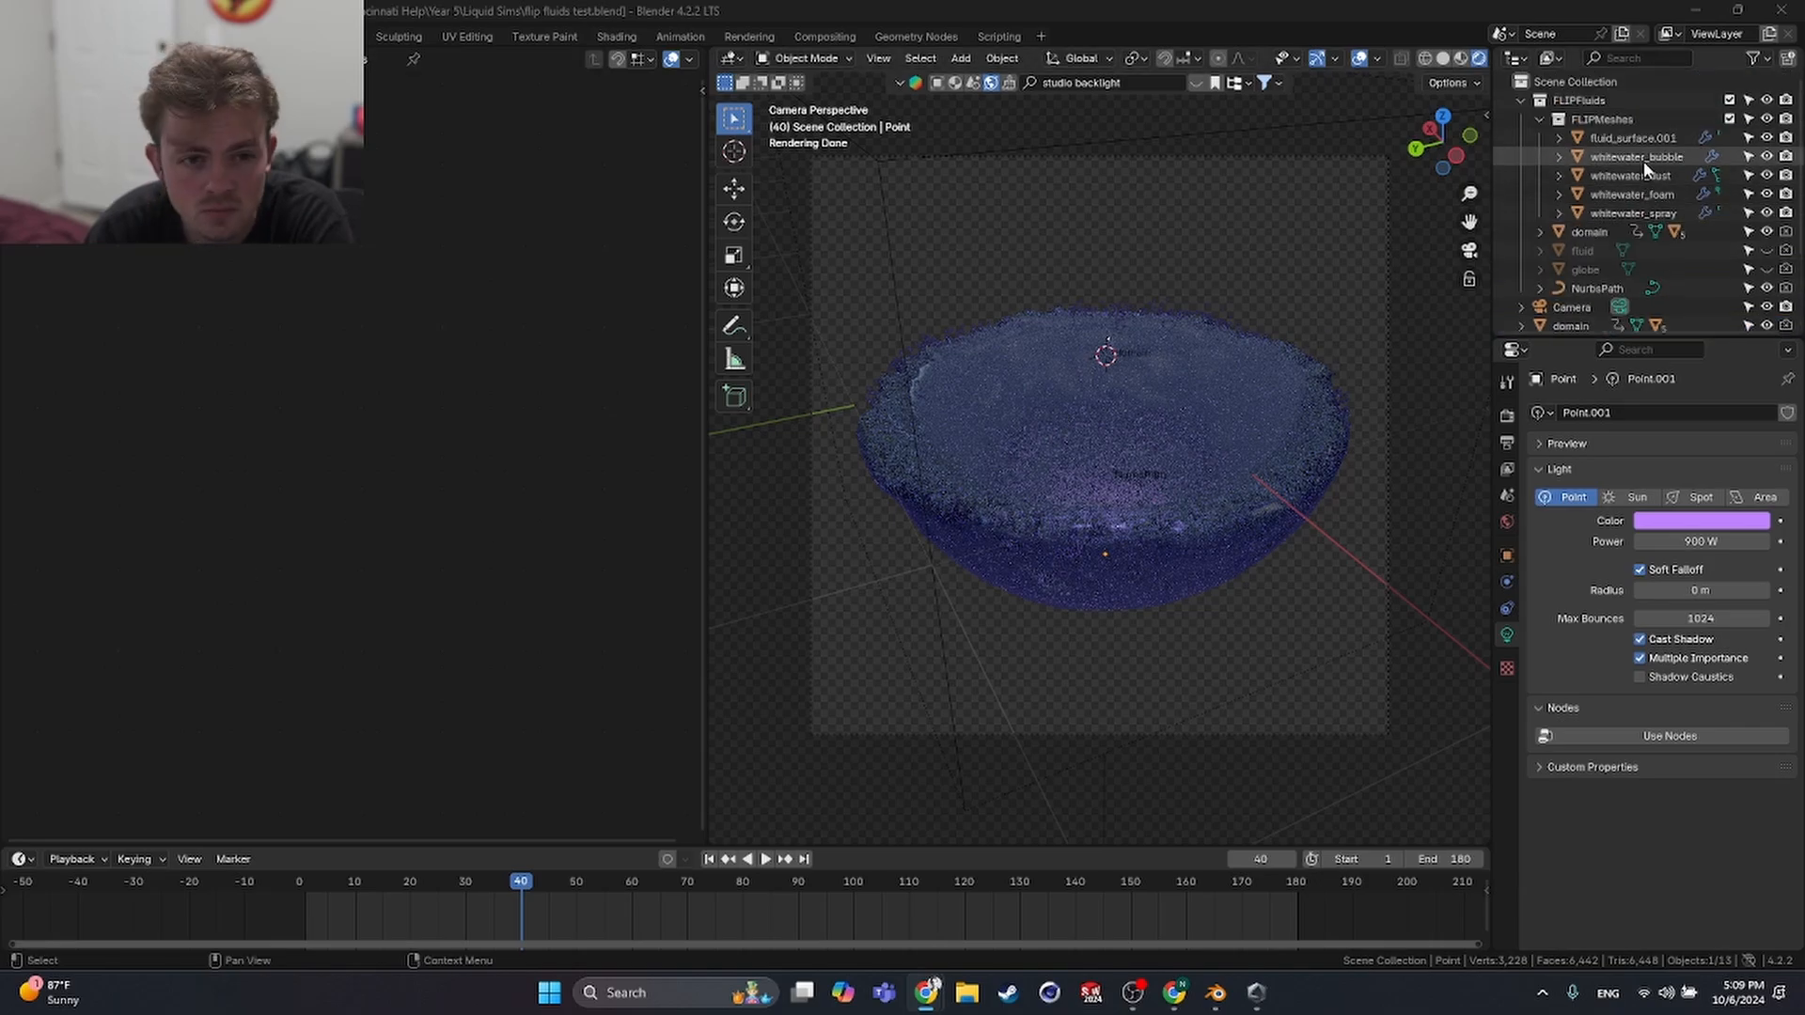
left_click(1632, 213)
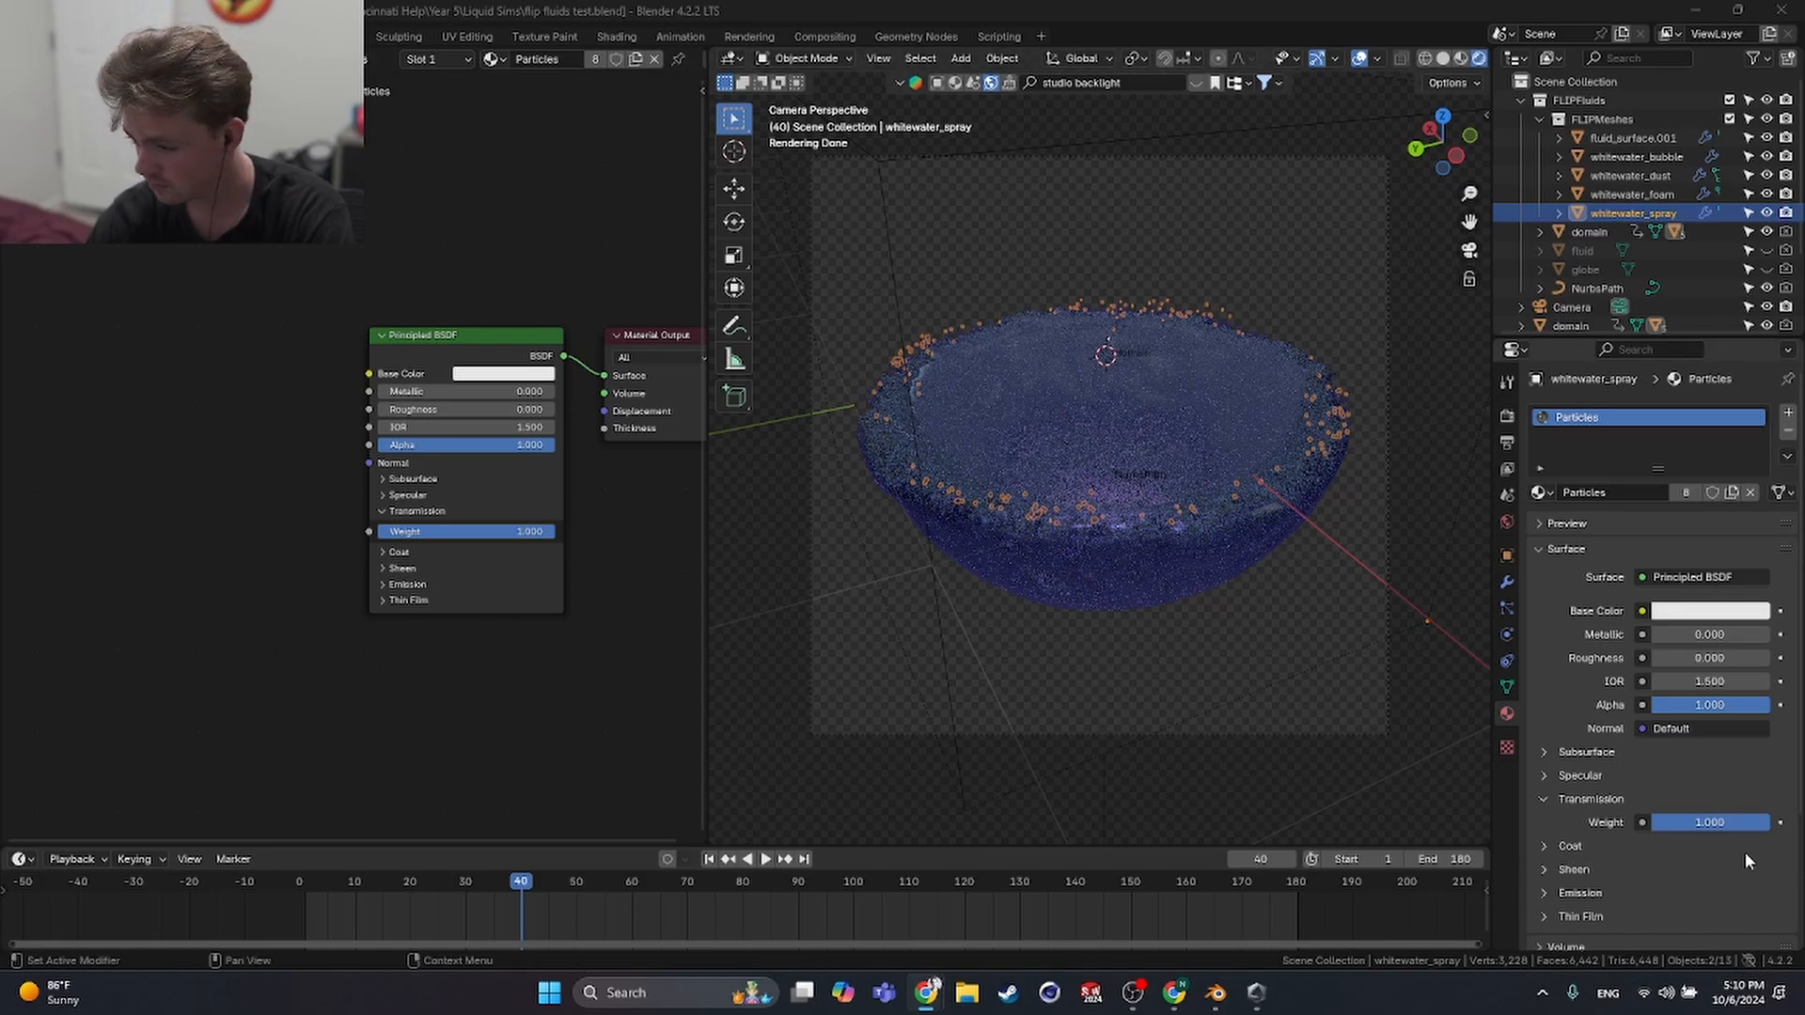
scroll(1692, 808, "down", 5)
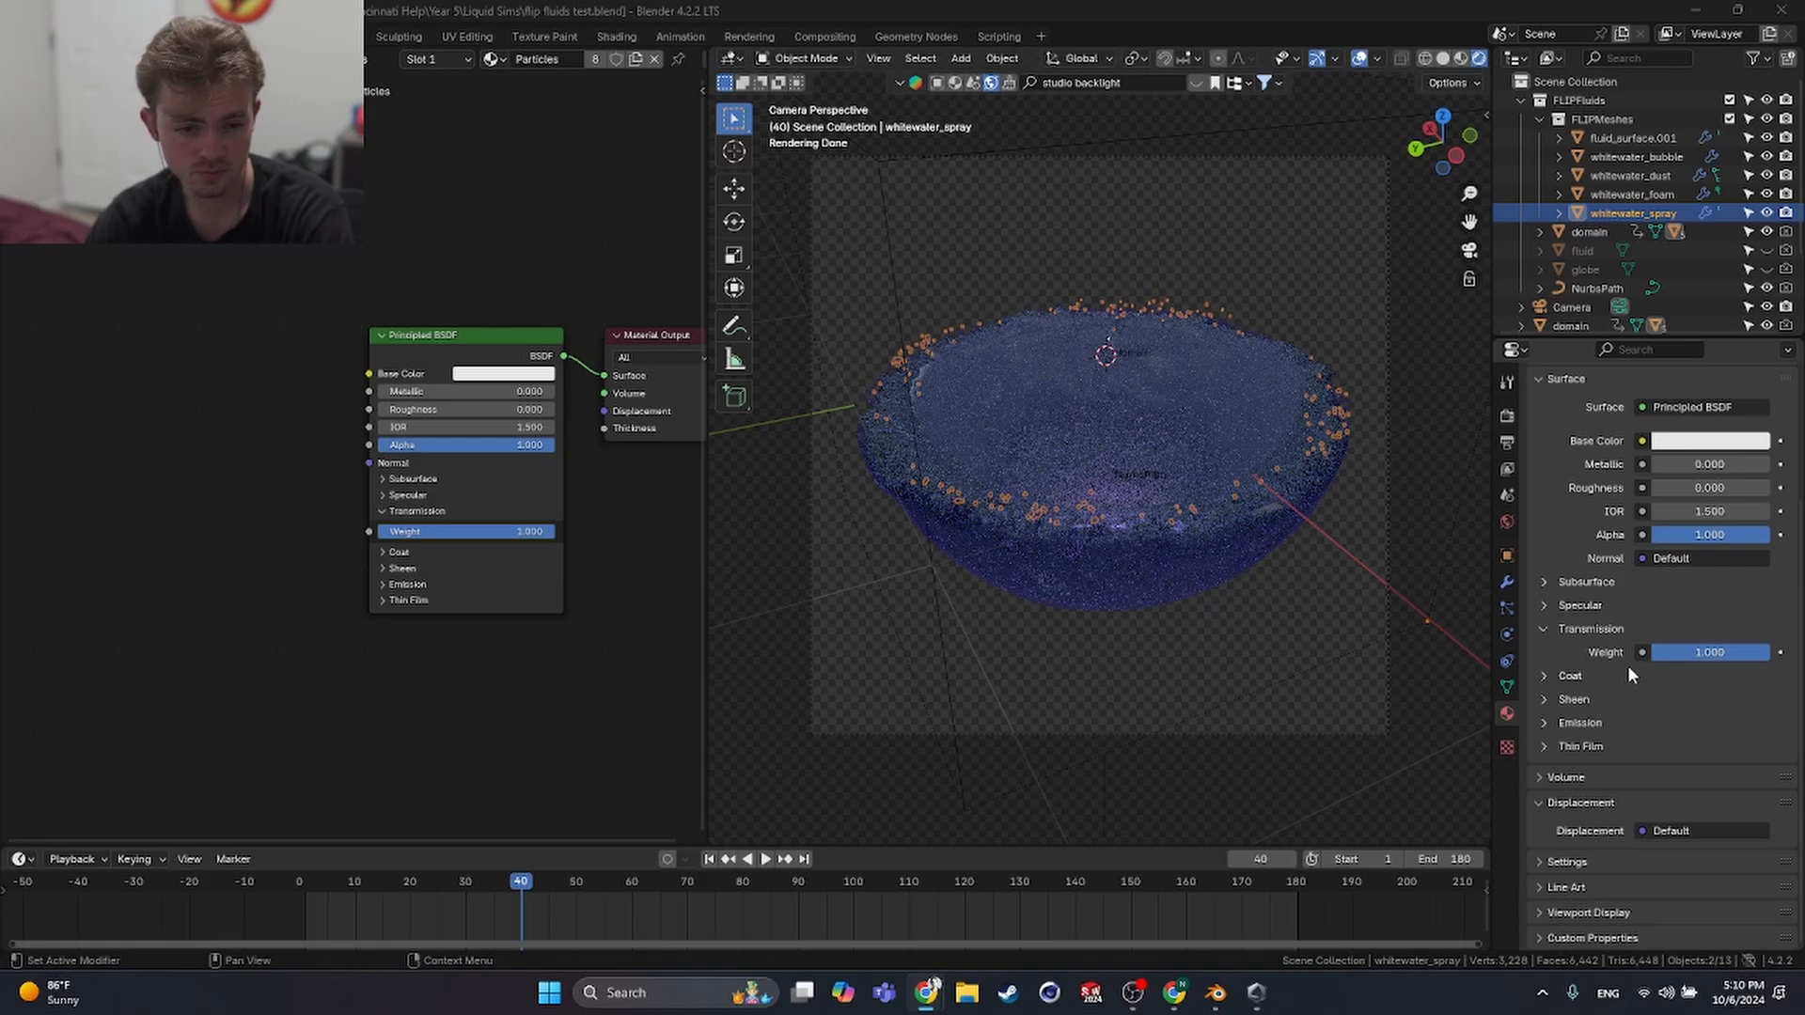
left_click(1507, 633)
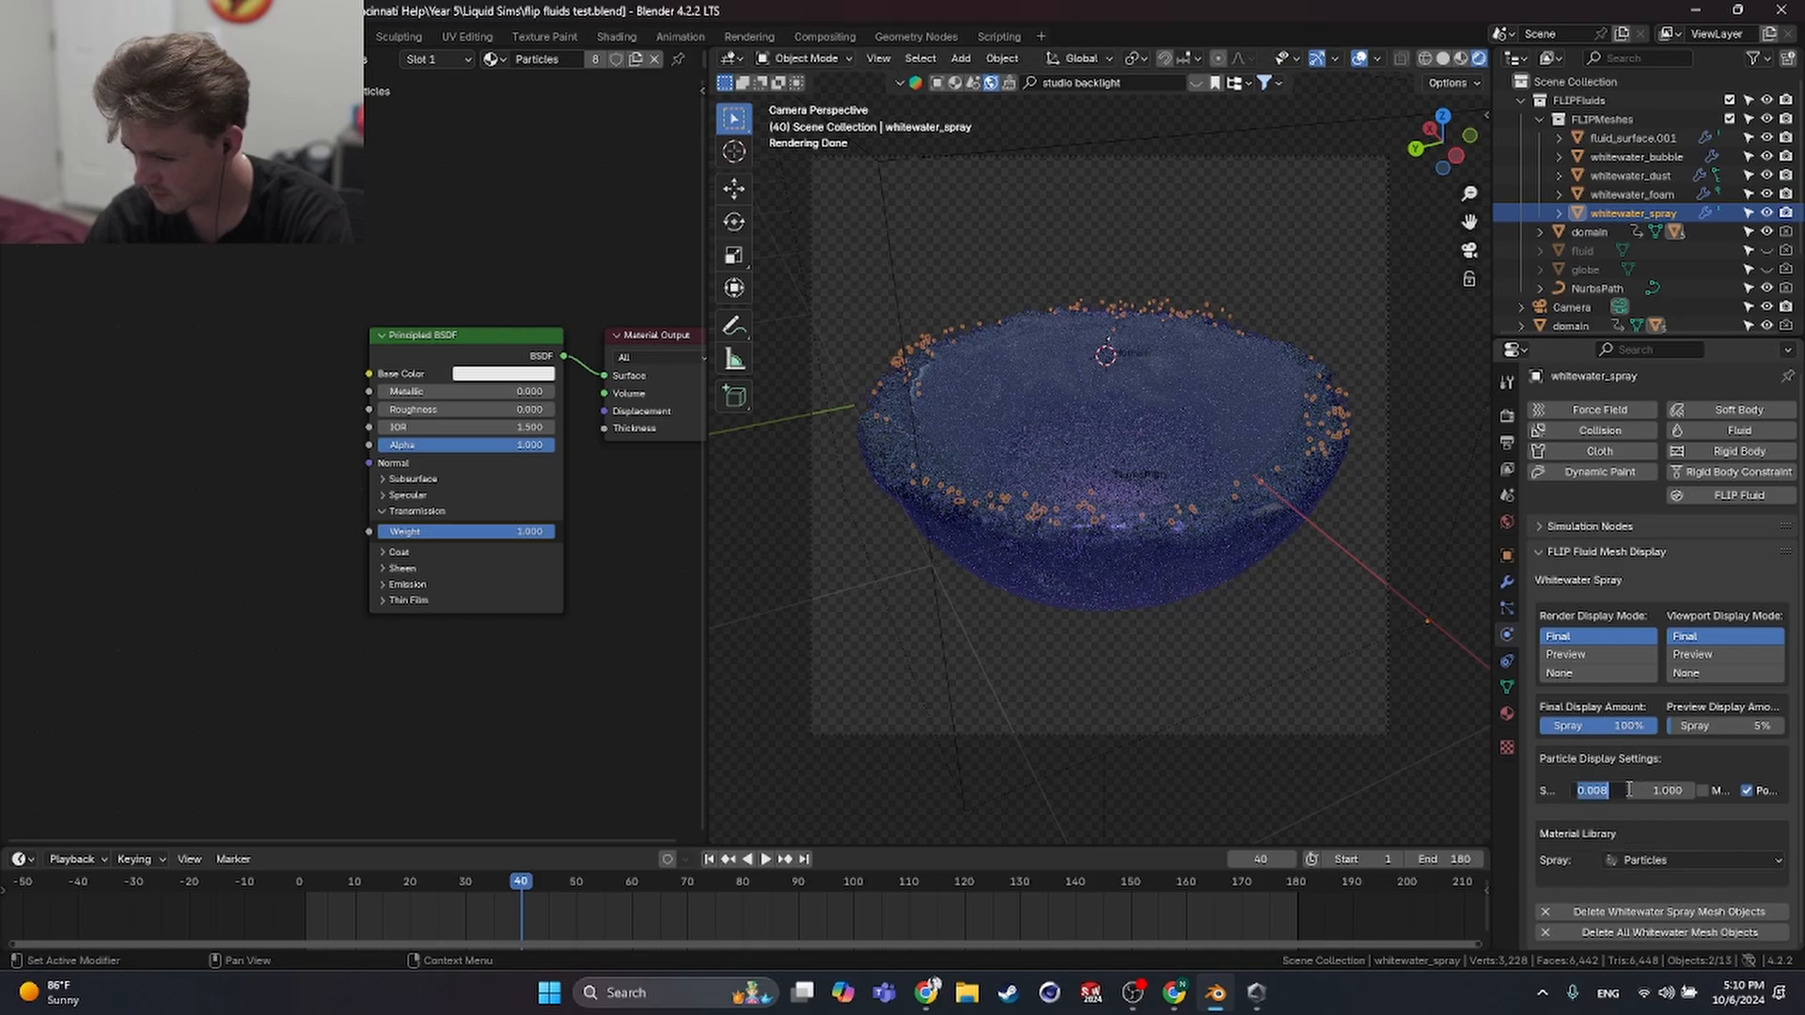
left_click(1625, 789)
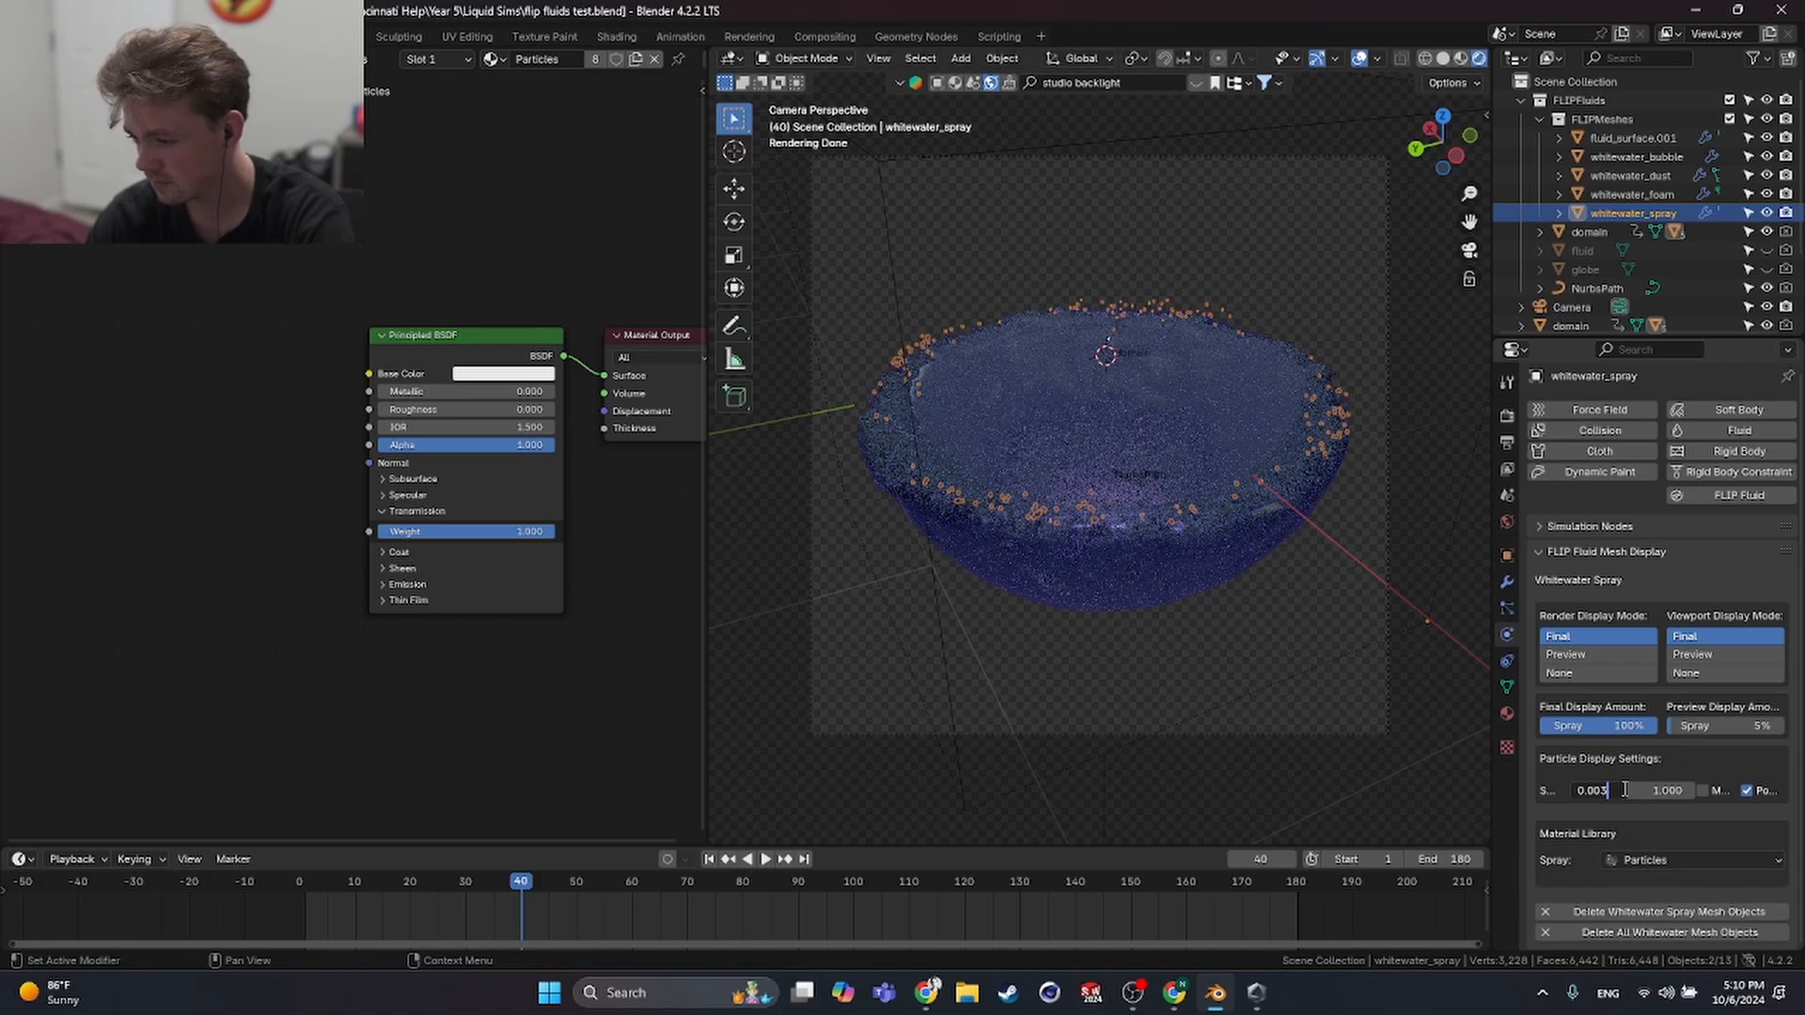
key("Return")
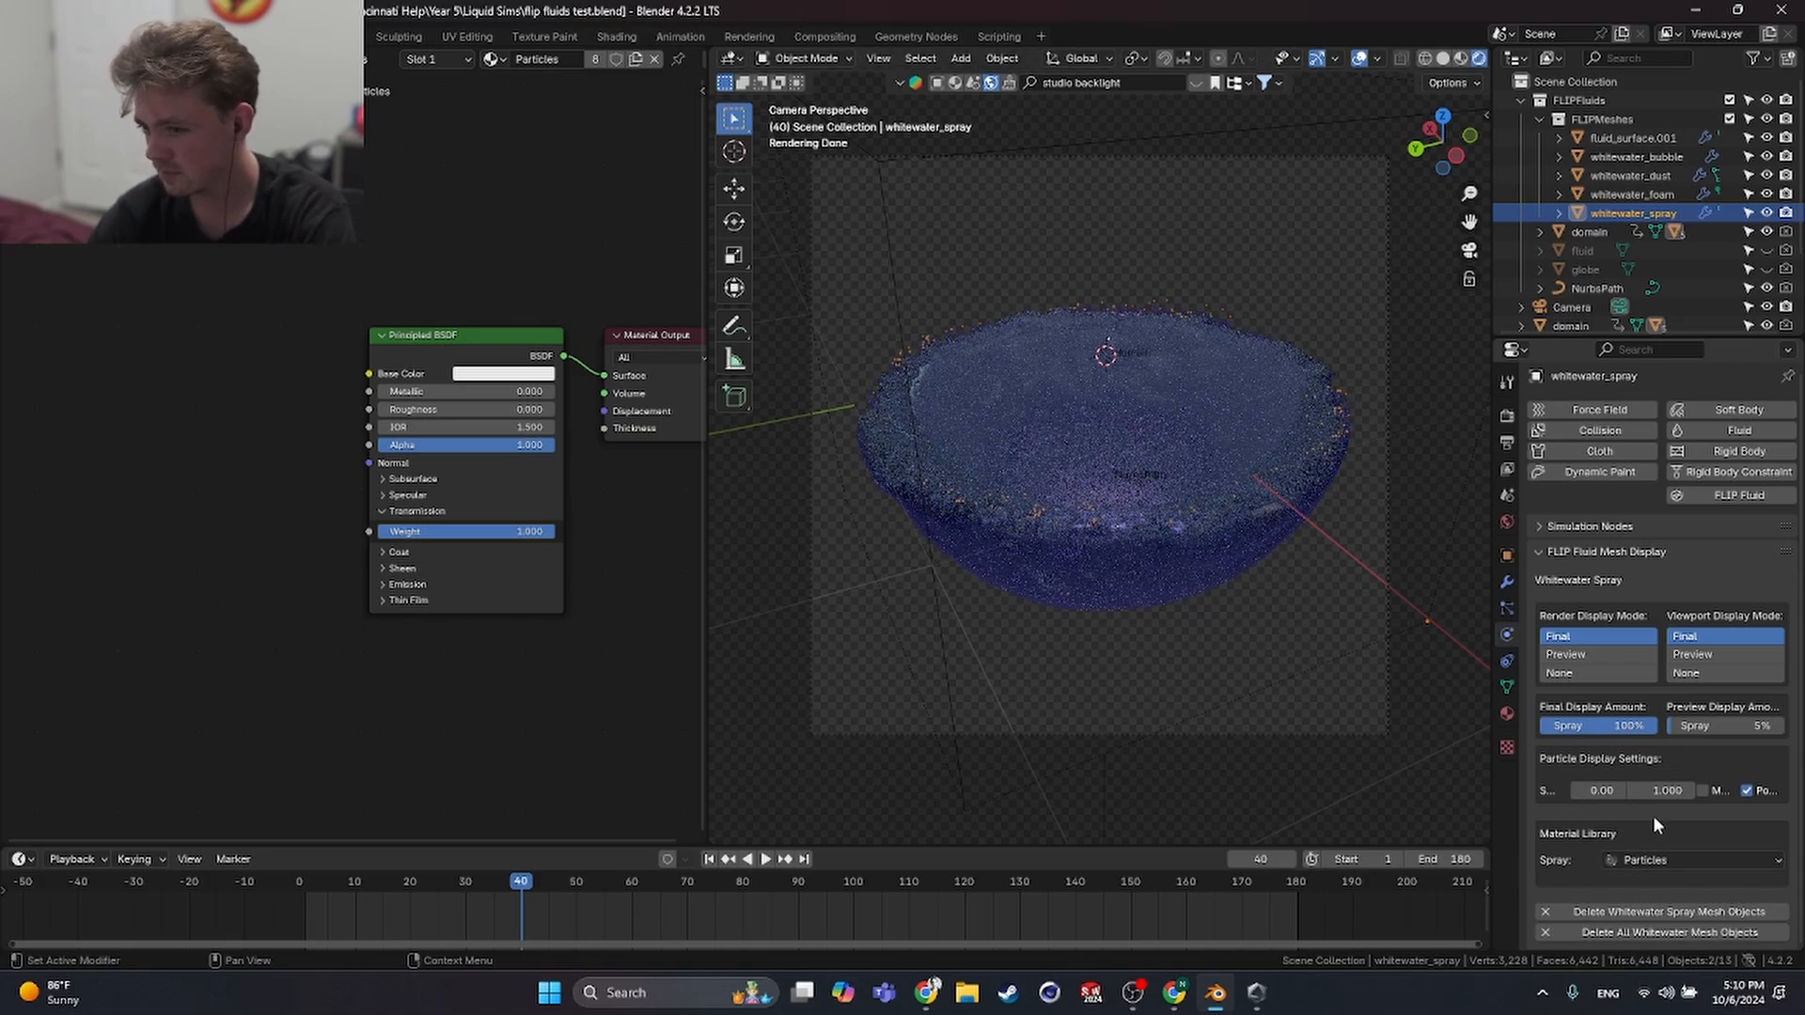
- Check the whole look with a test render of the current frame, deselect the spray and save the blend file
key("F12")
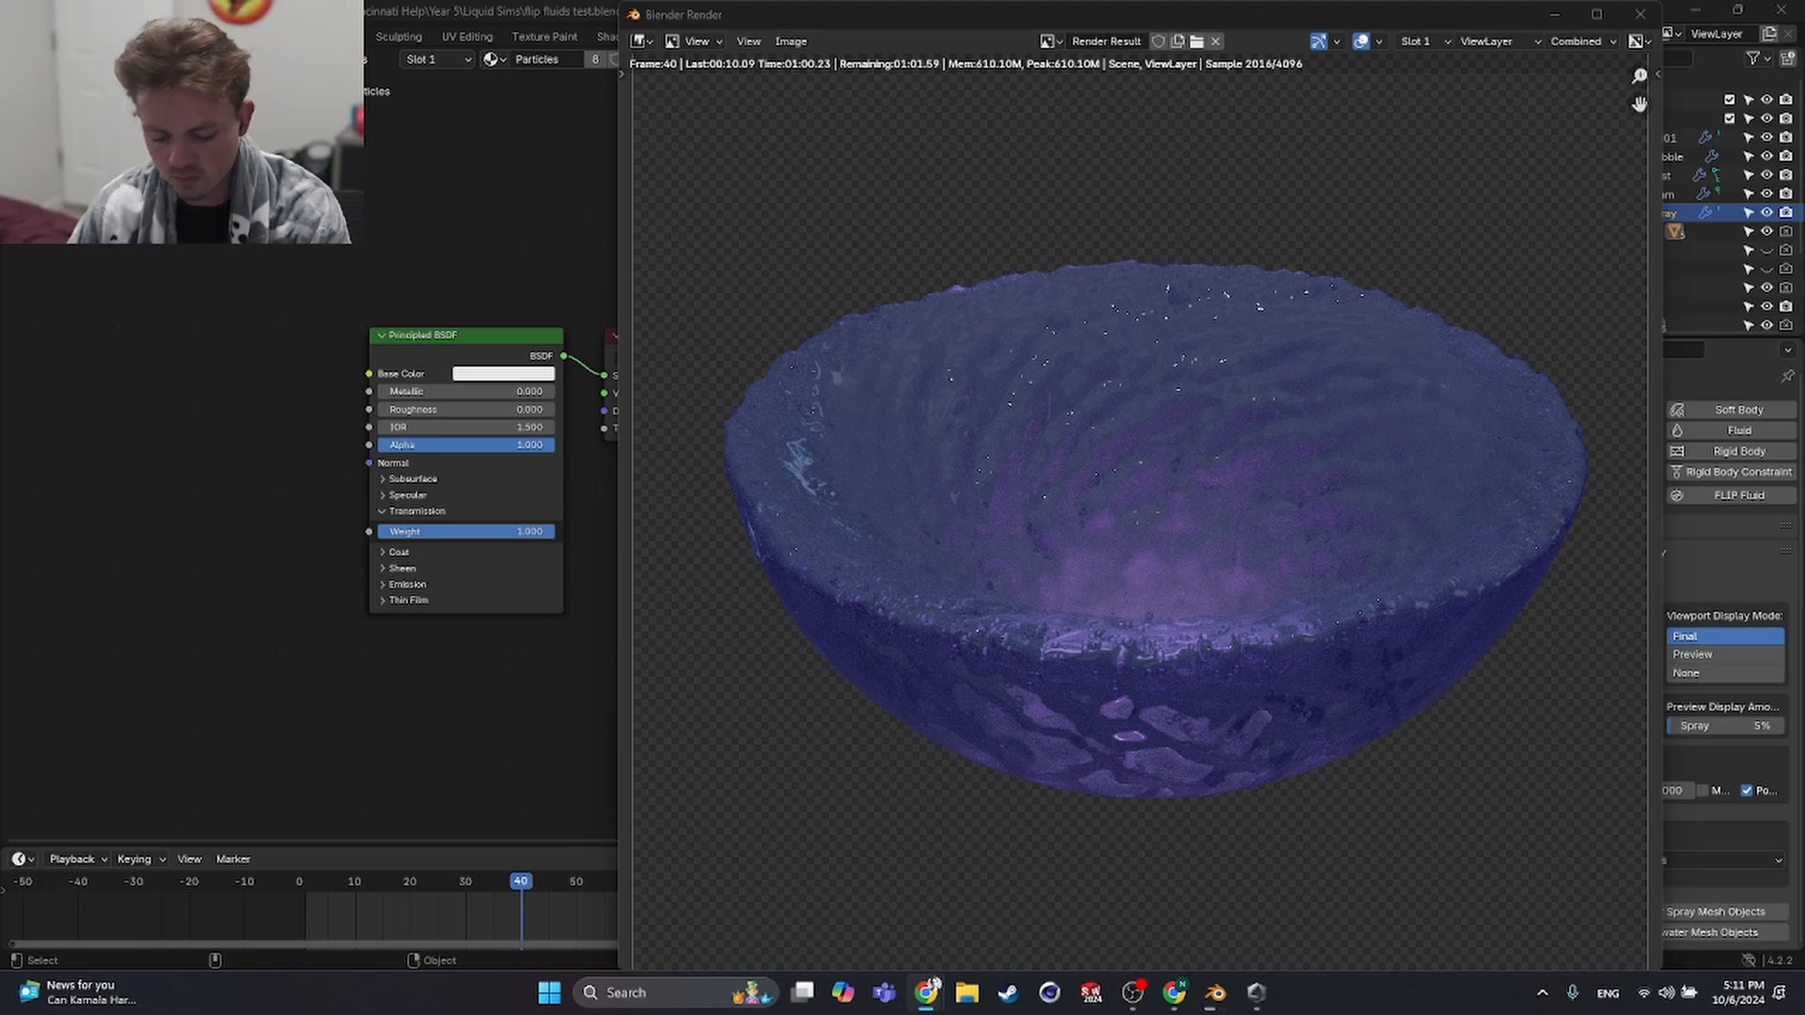
left_click(1640, 14)
left_click(1032, 249)
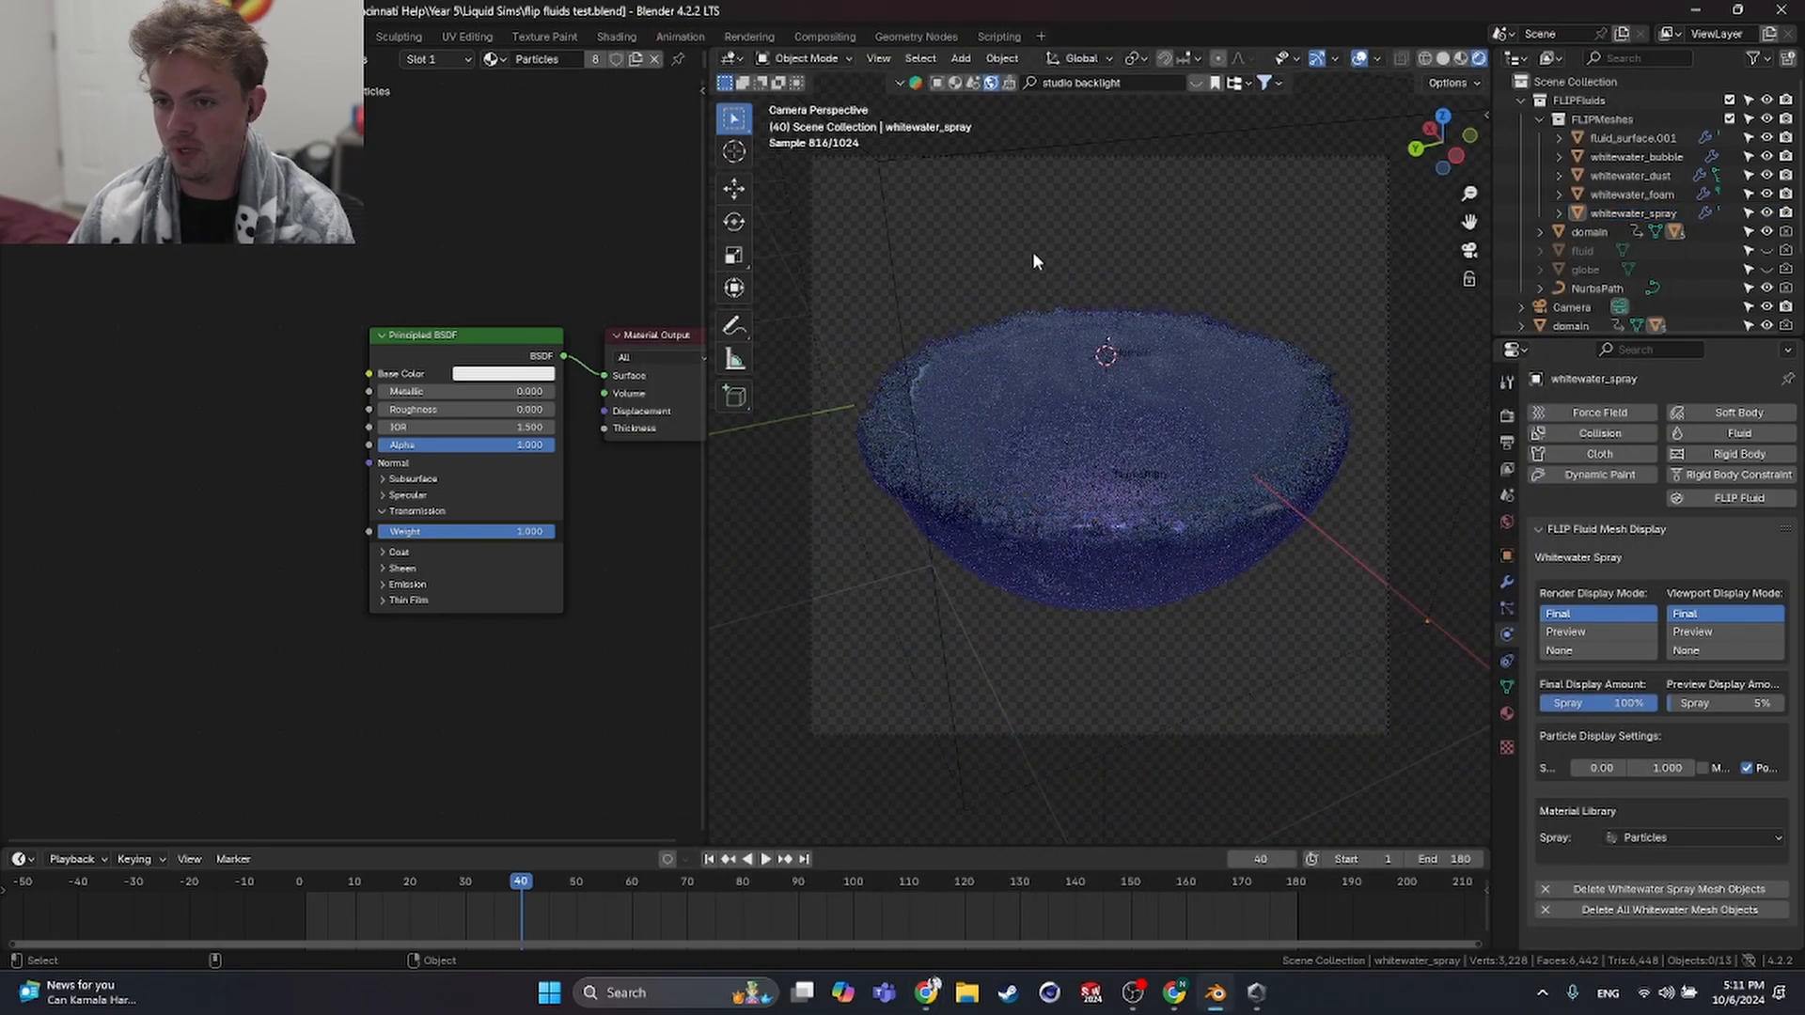
key("ctrl+s")
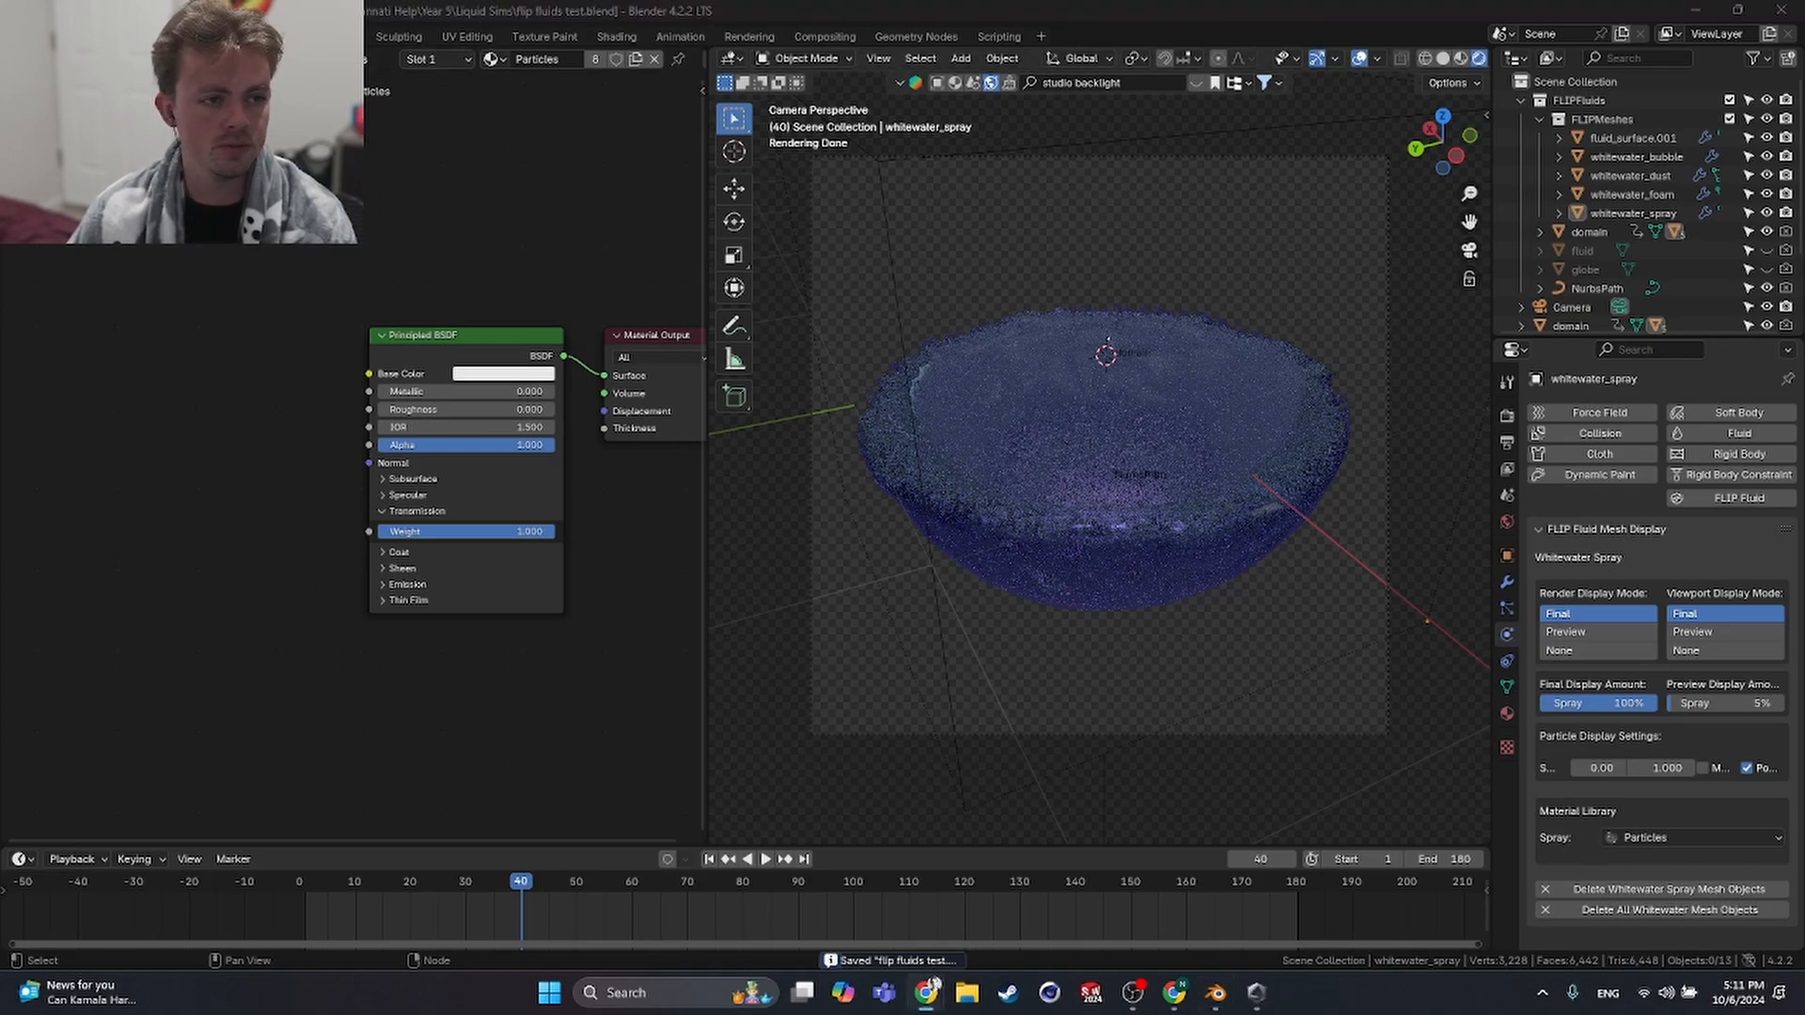
- Switch to the FLIP Fluids tutorial on YouTube and play its final result full screen from 17:48 for comparison
left_click_drag(0, 19, 282, 2)
left_click_drag(546, 14, 1188, 2)
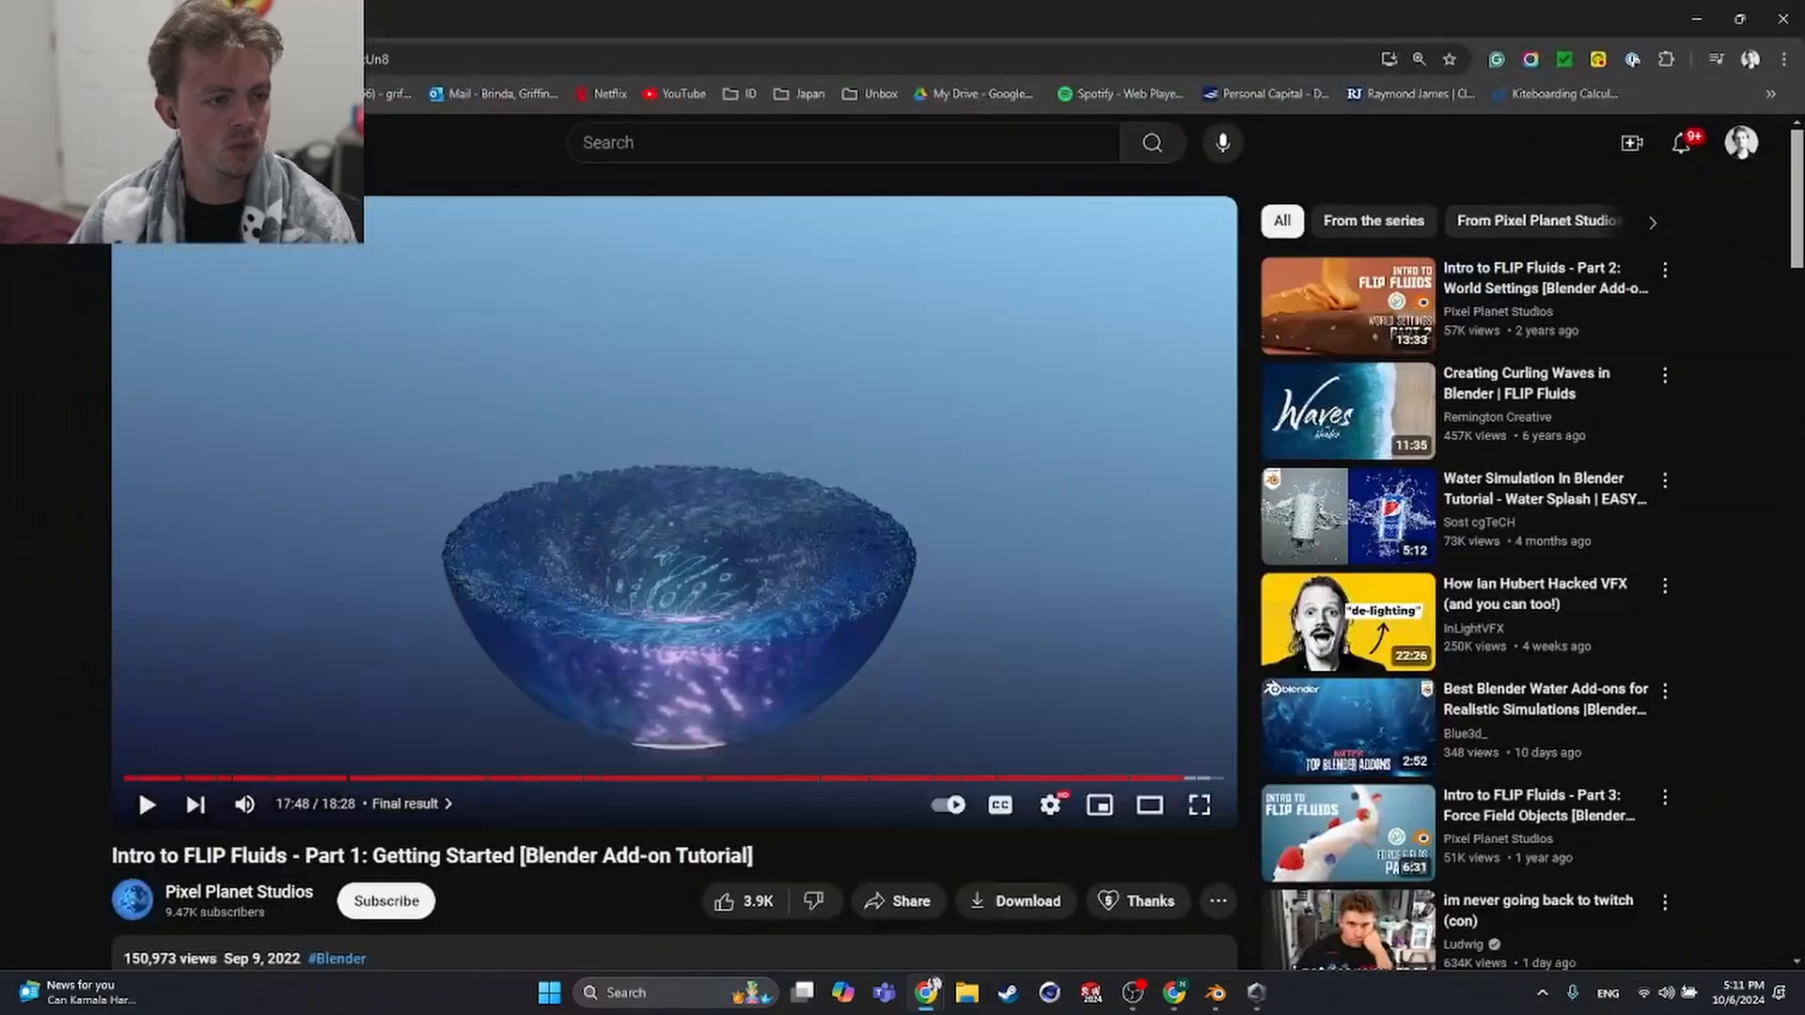
double_click(983, 451)
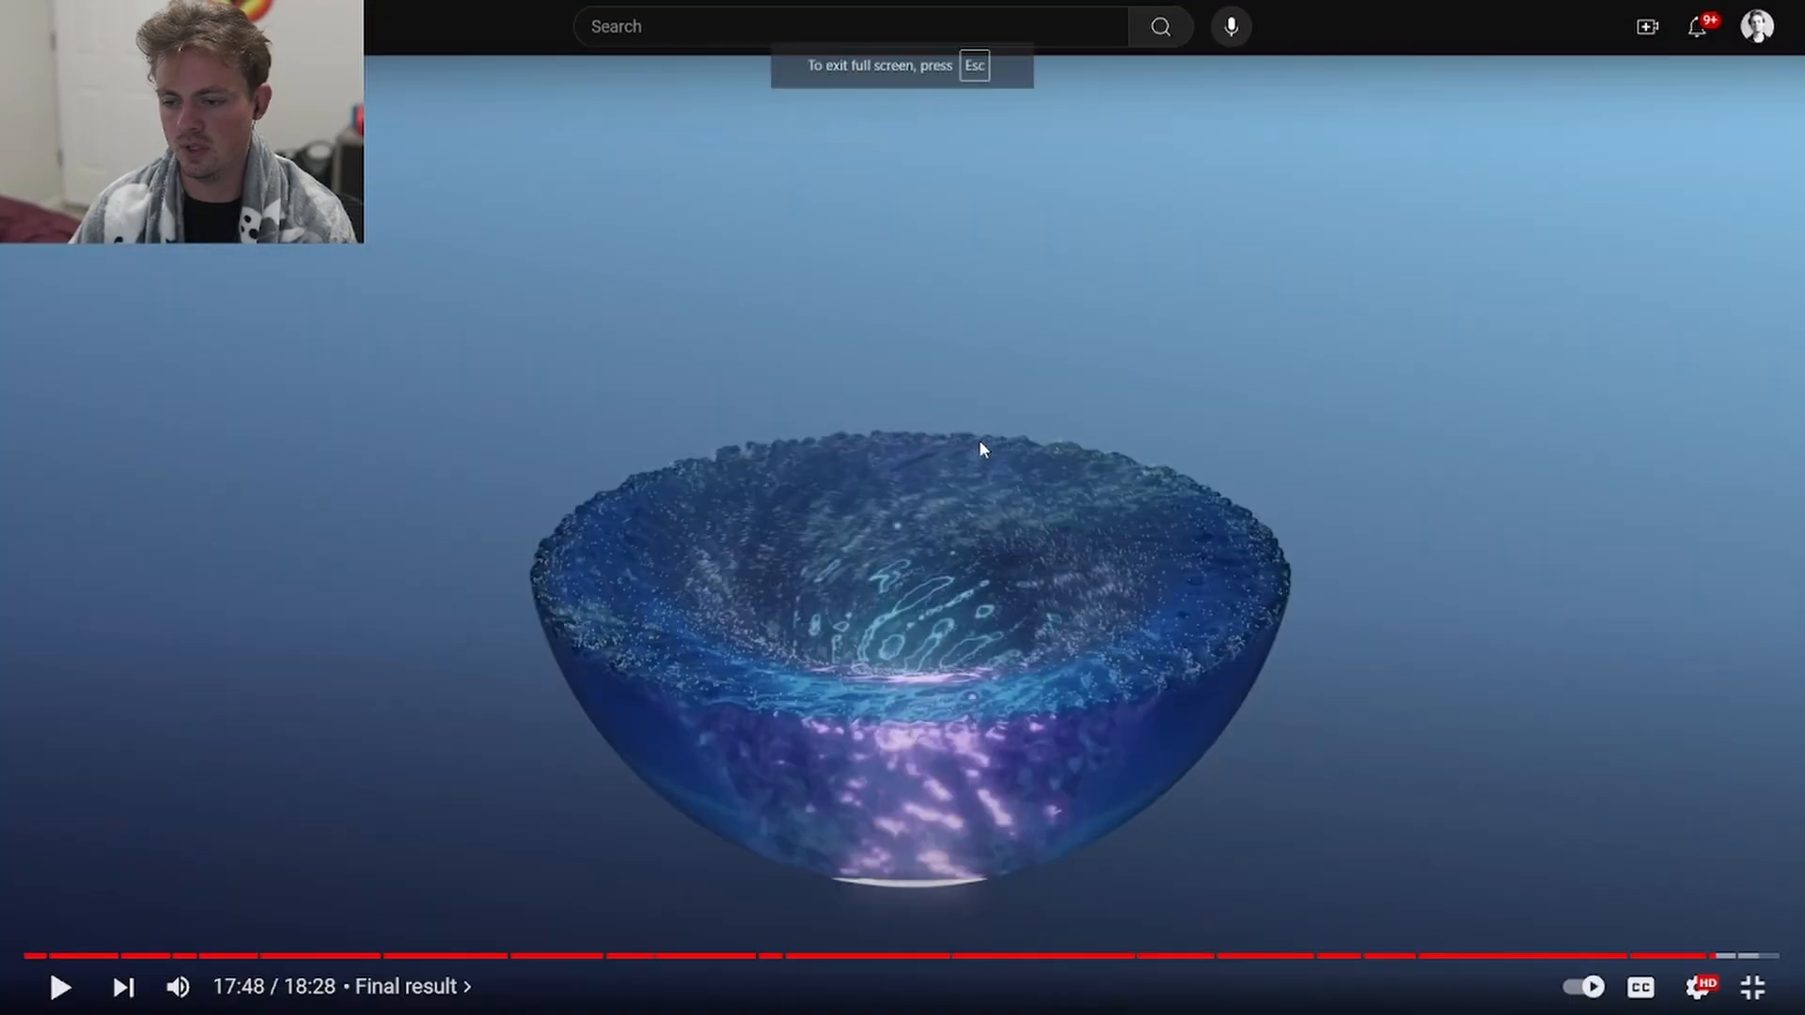
left_click(971, 440)
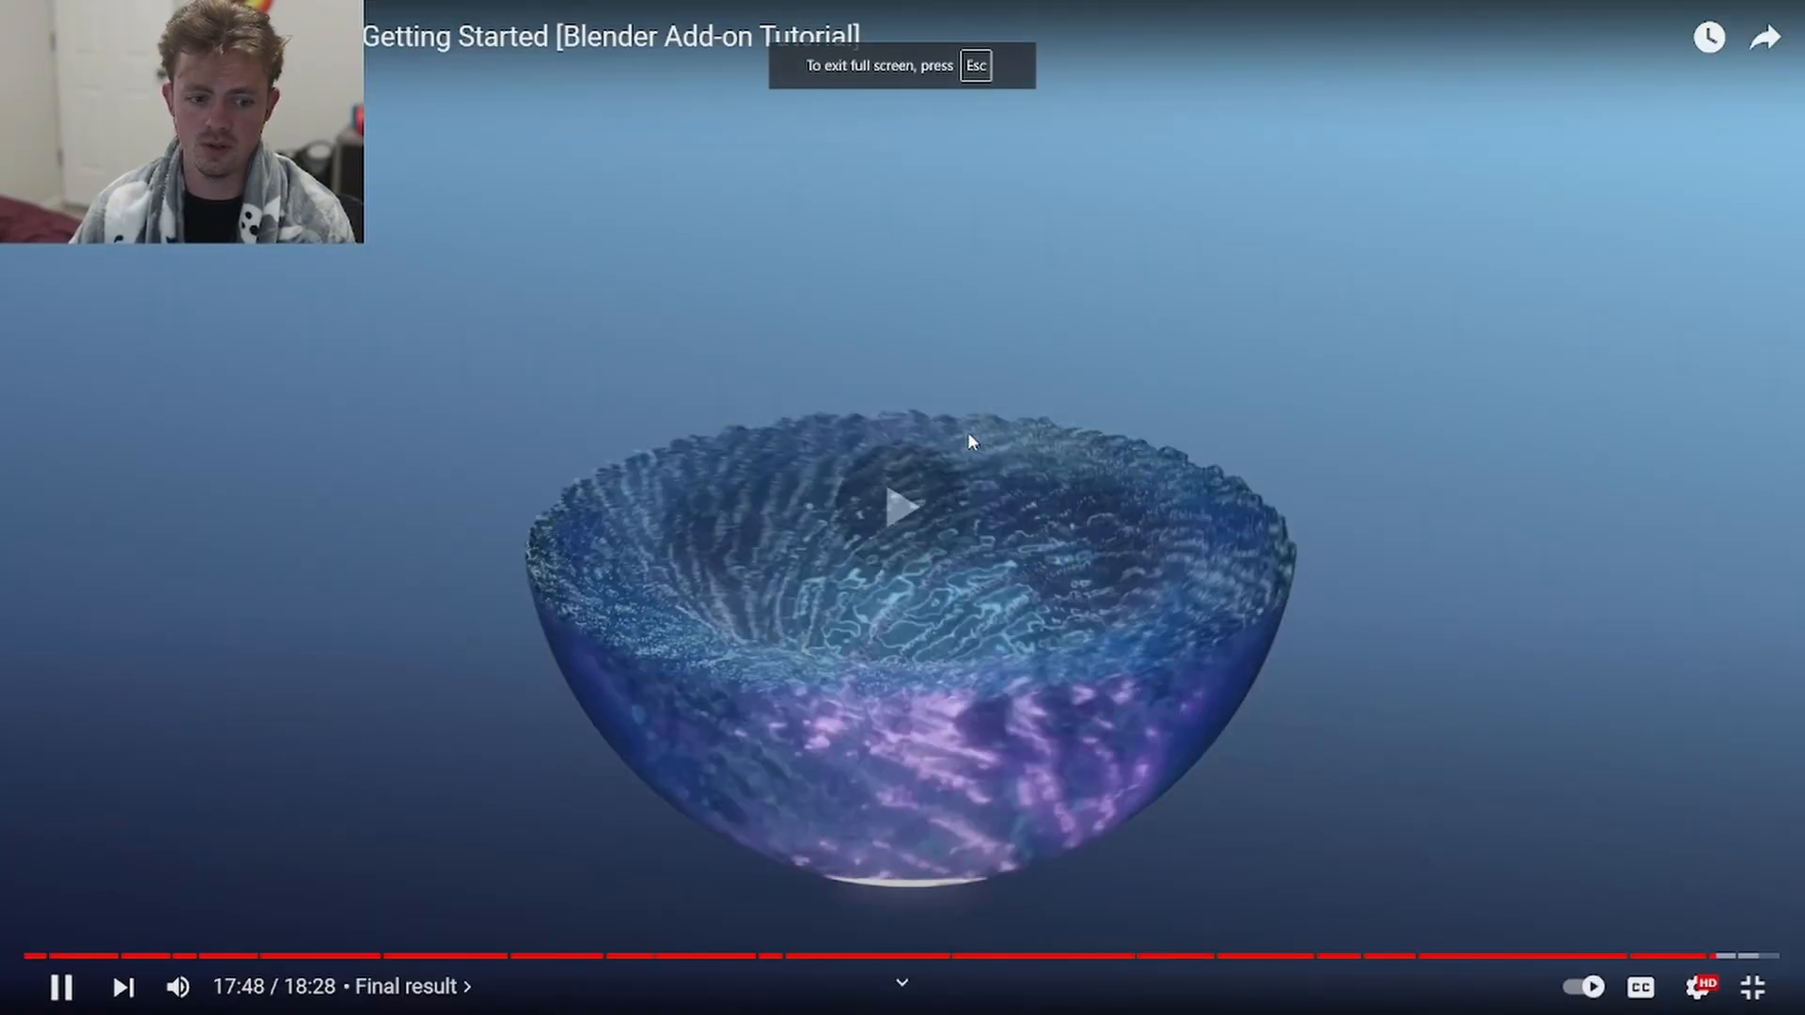